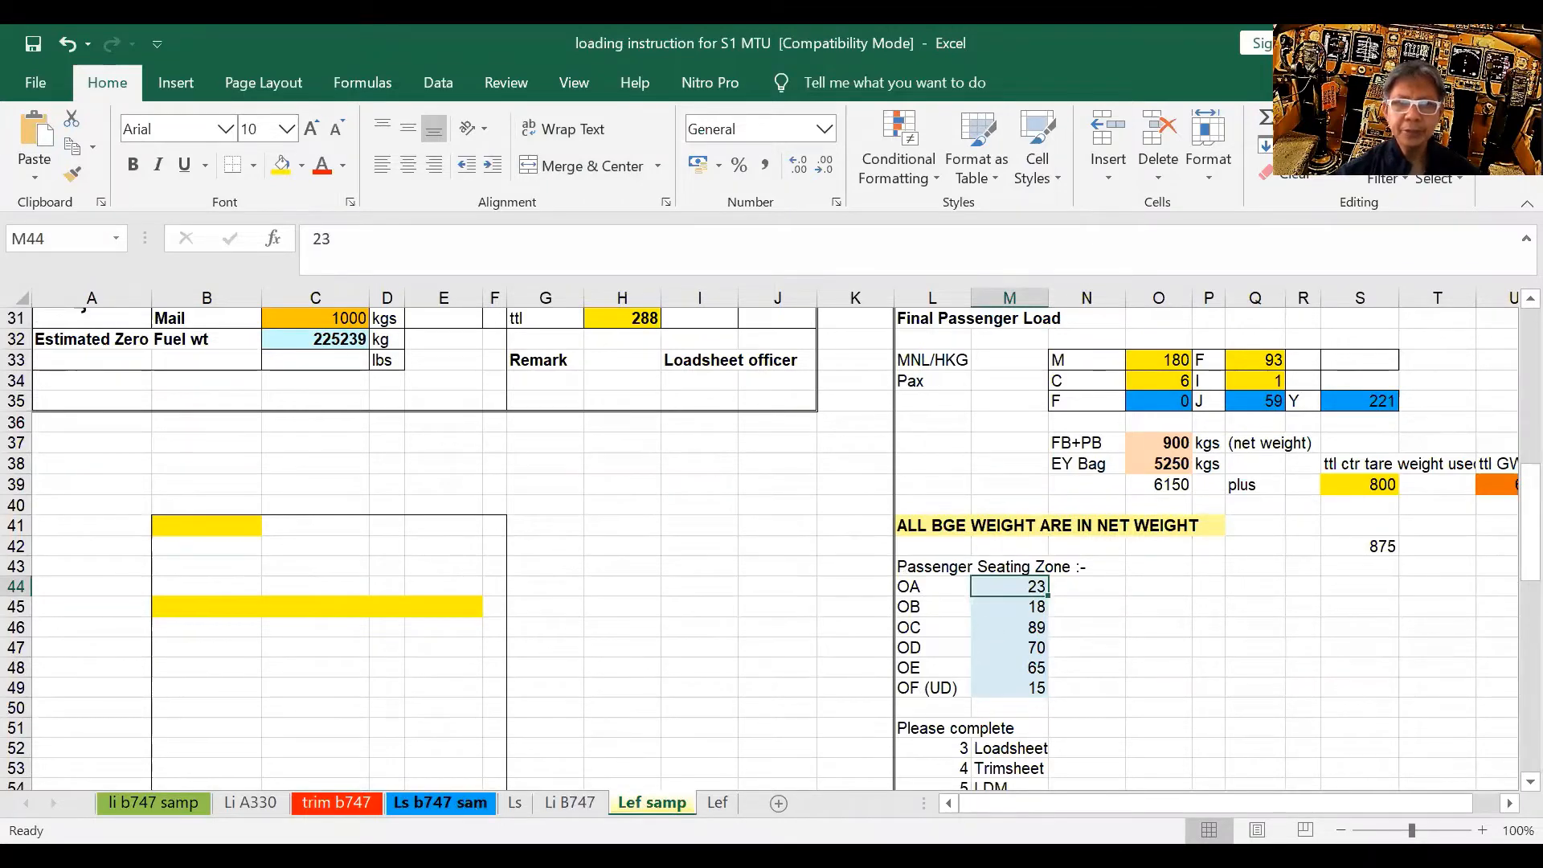
Step: Make the passenger counts for Pax Zone A through Pax Zone ud bold on the trim b747 sheet
{"action": "left_click", "coordinate": [472, 801]}
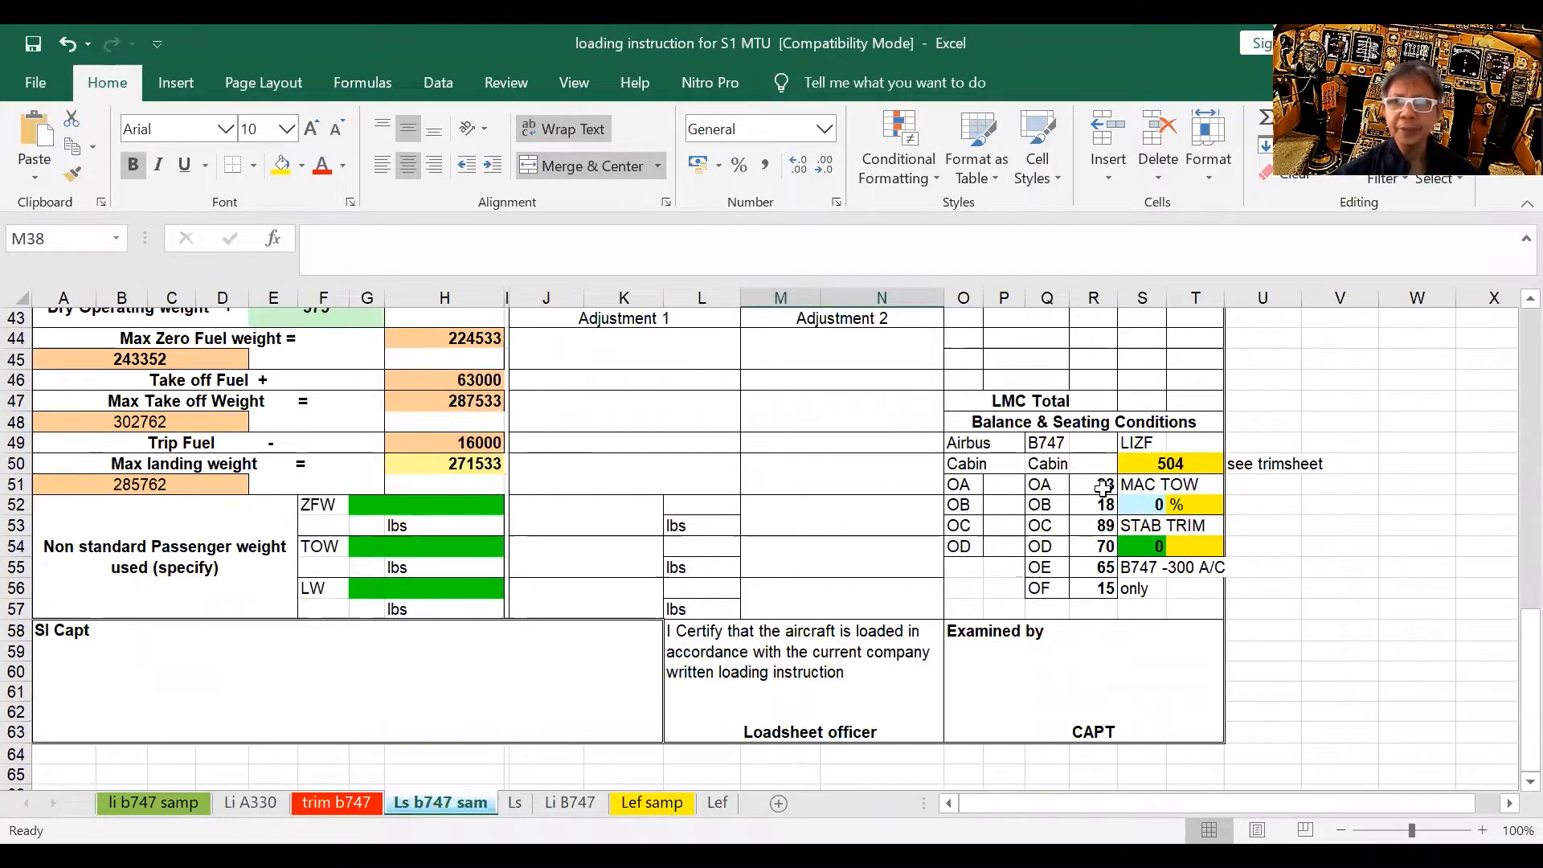
{"action": "scroll", "coordinate": [1103, 490], "scroll_direction": "down", "scroll_amount": 1}
{"action": "scroll", "coordinate": [1106, 506], "scroll_direction": "up", "scroll_amount": 2}
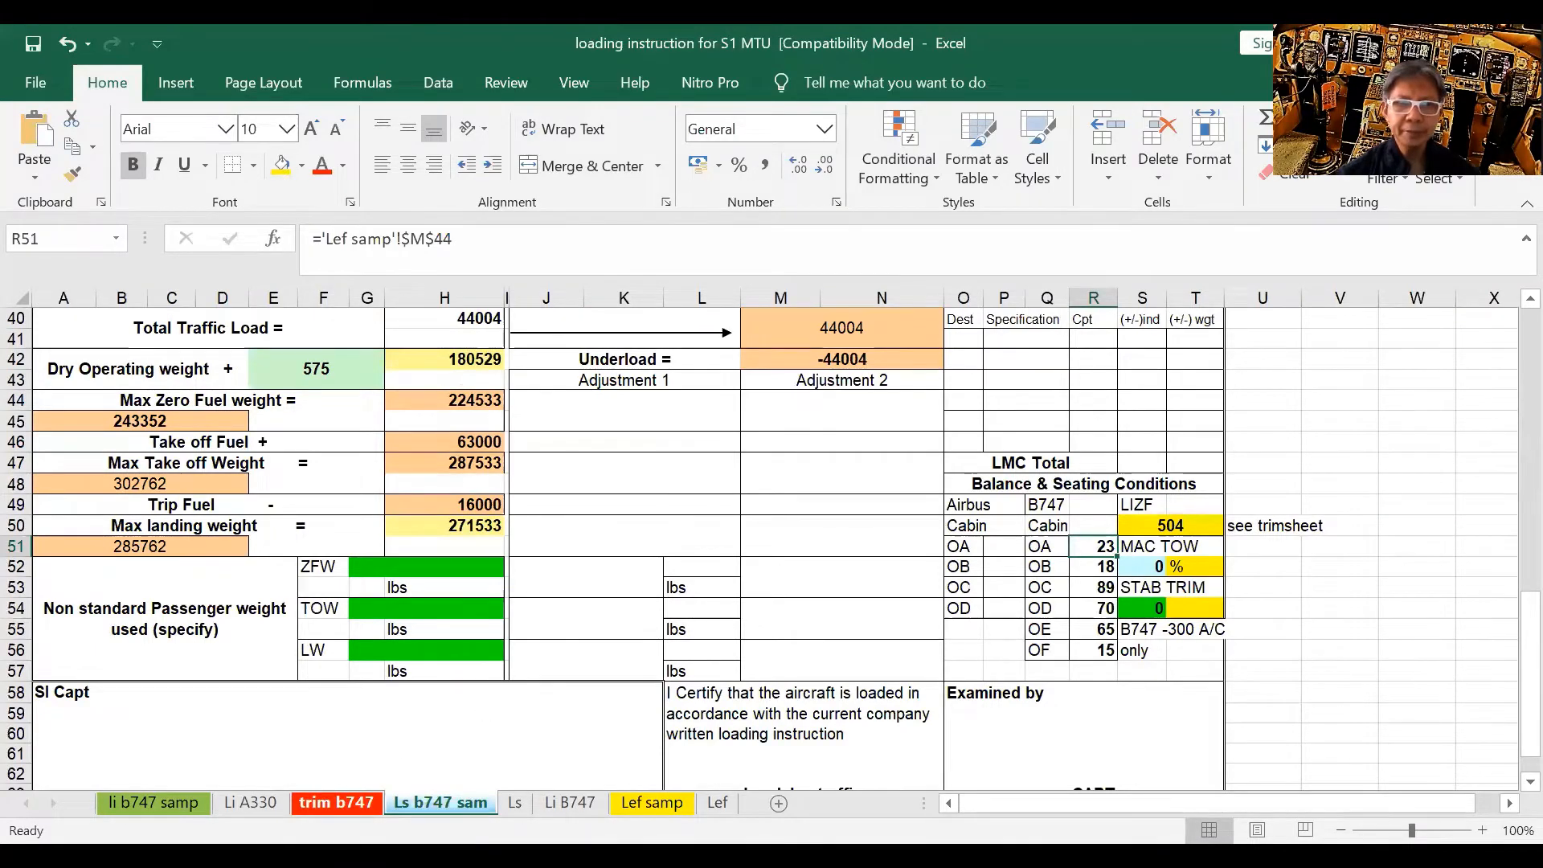
{"action": "left_click", "coordinate": [336, 802]}
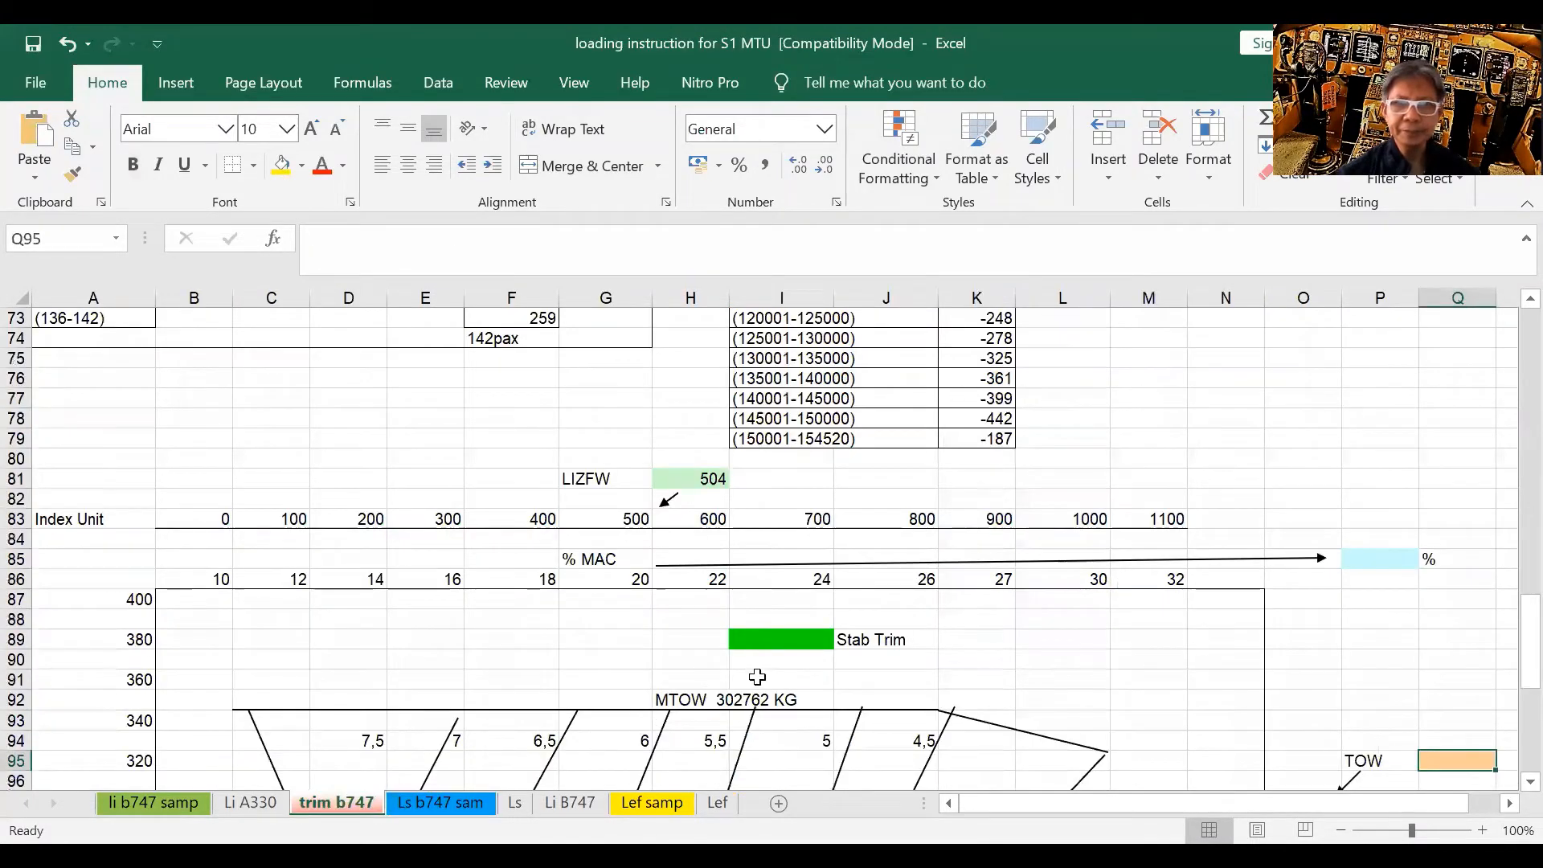
{"action": "scroll", "coordinate": [757, 677], "scroll_direction": "up", "scroll_amount": 15}
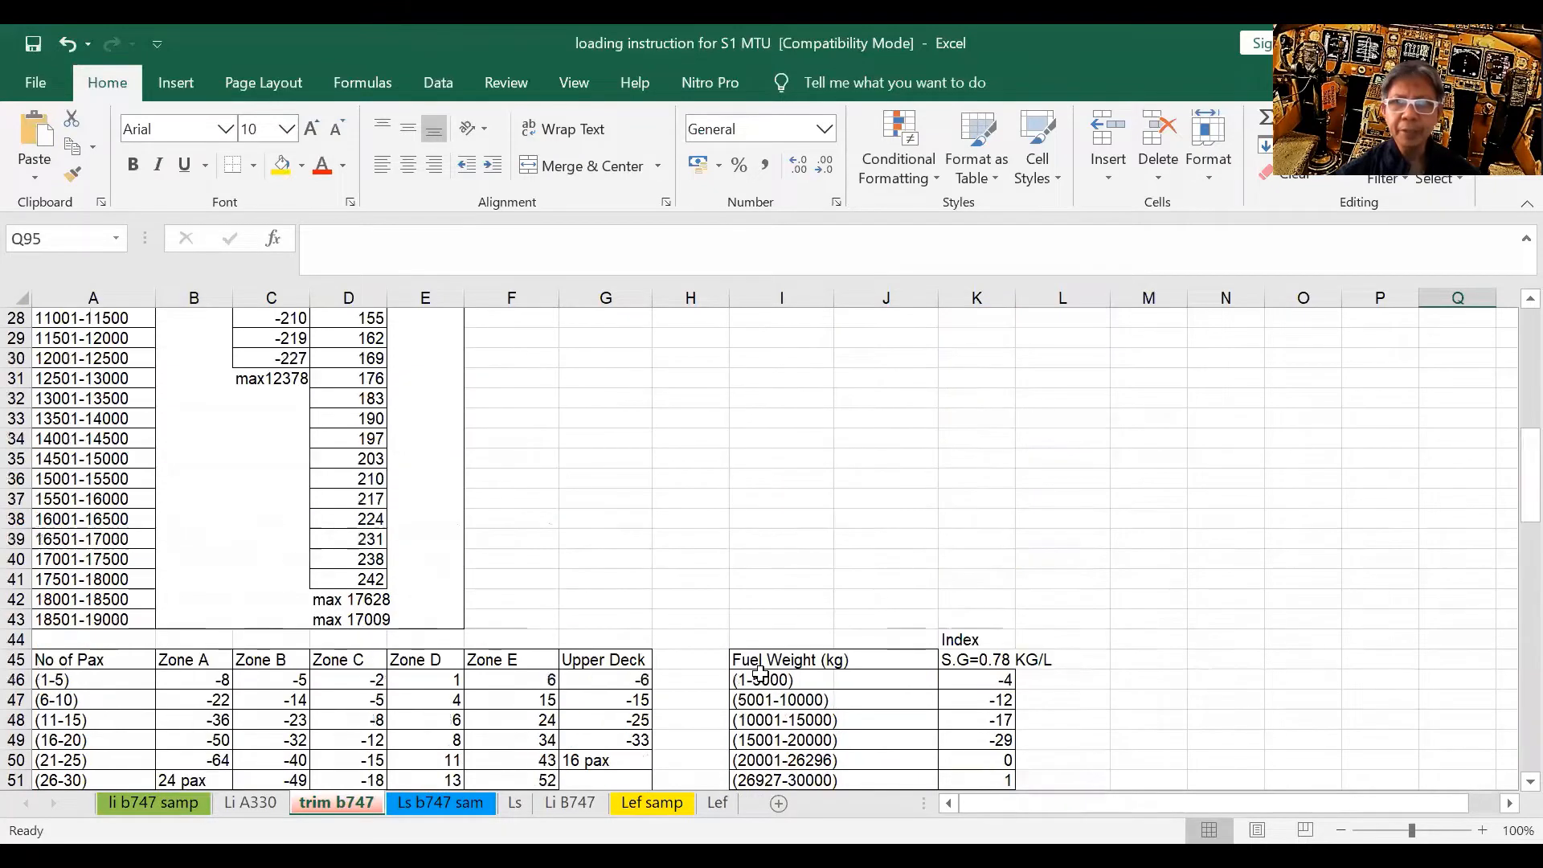
{"action": "scroll", "coordinate": [759, 673], "scroll_direction": "up", "scroll_amount": 9}
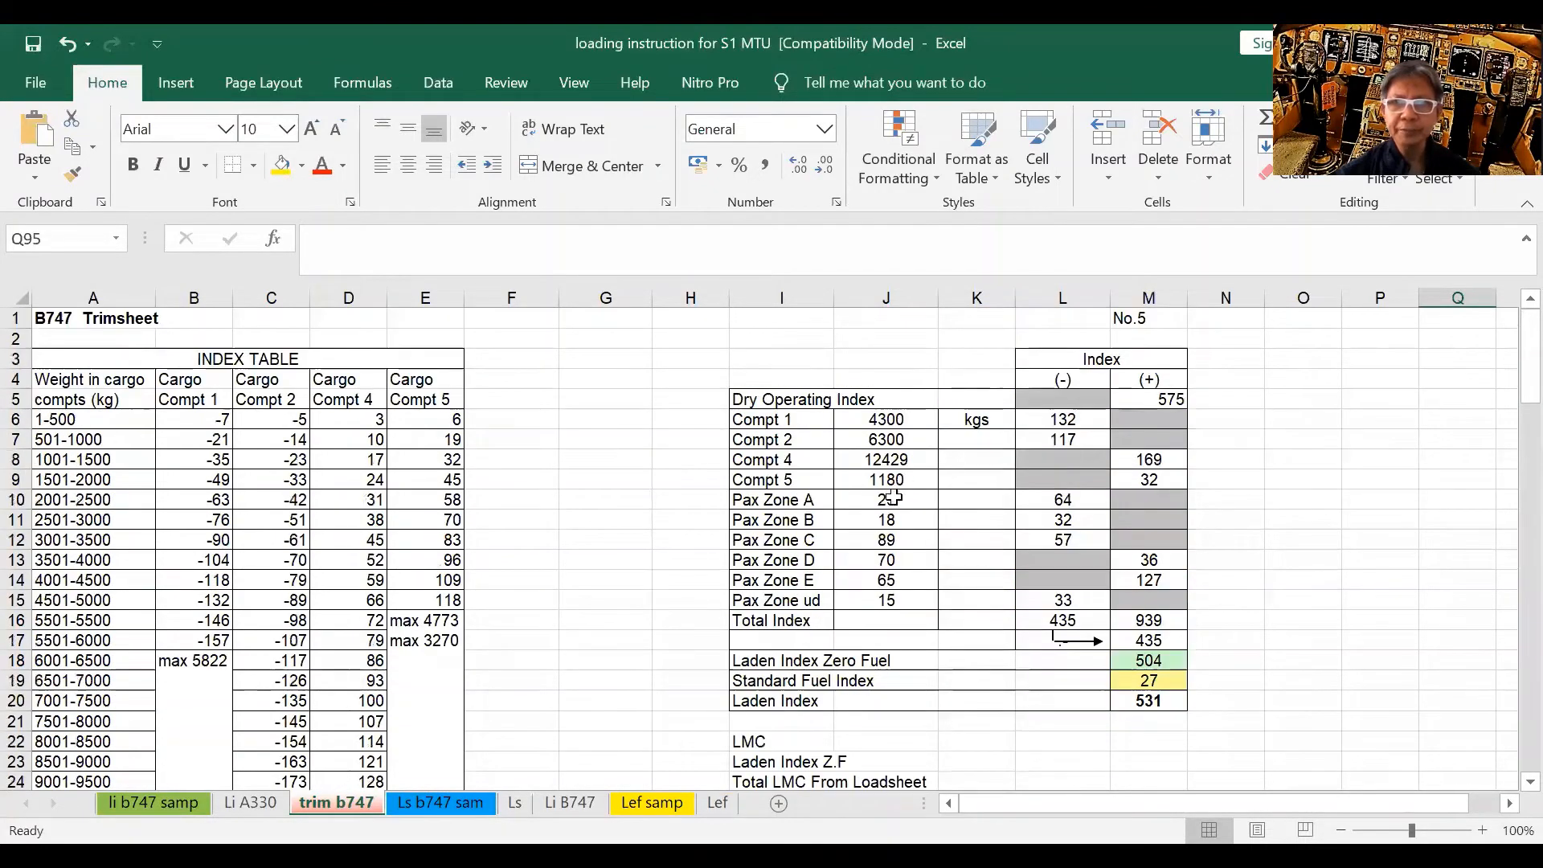
{"action": "left_click_drag", "start_coordinate": [894, 498], "coordinate": [889, 601]}
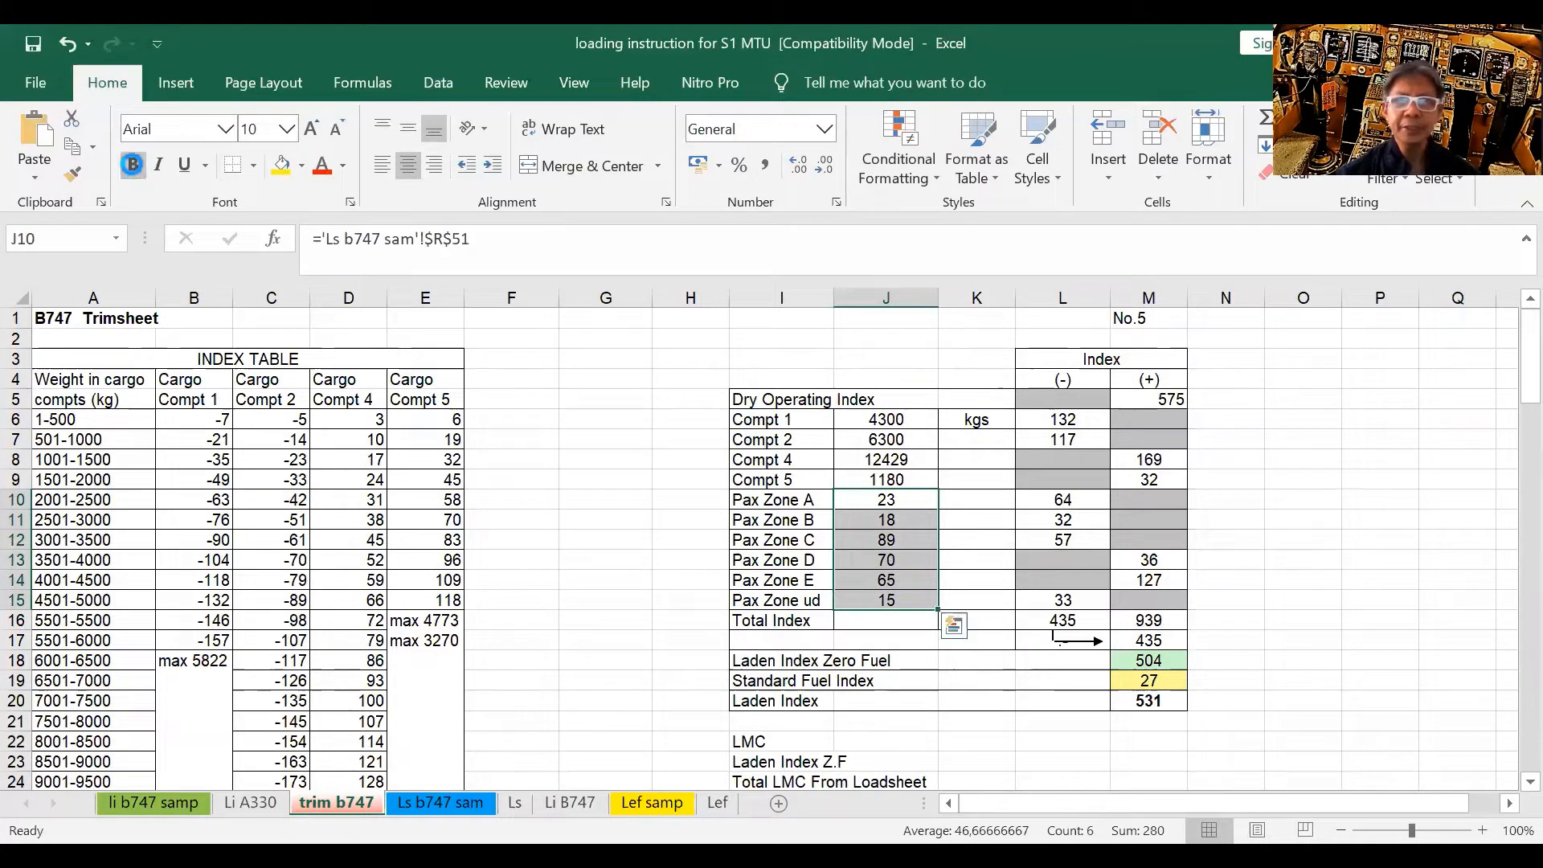
{"action": "left_click", "coordinate": [132, 164]}
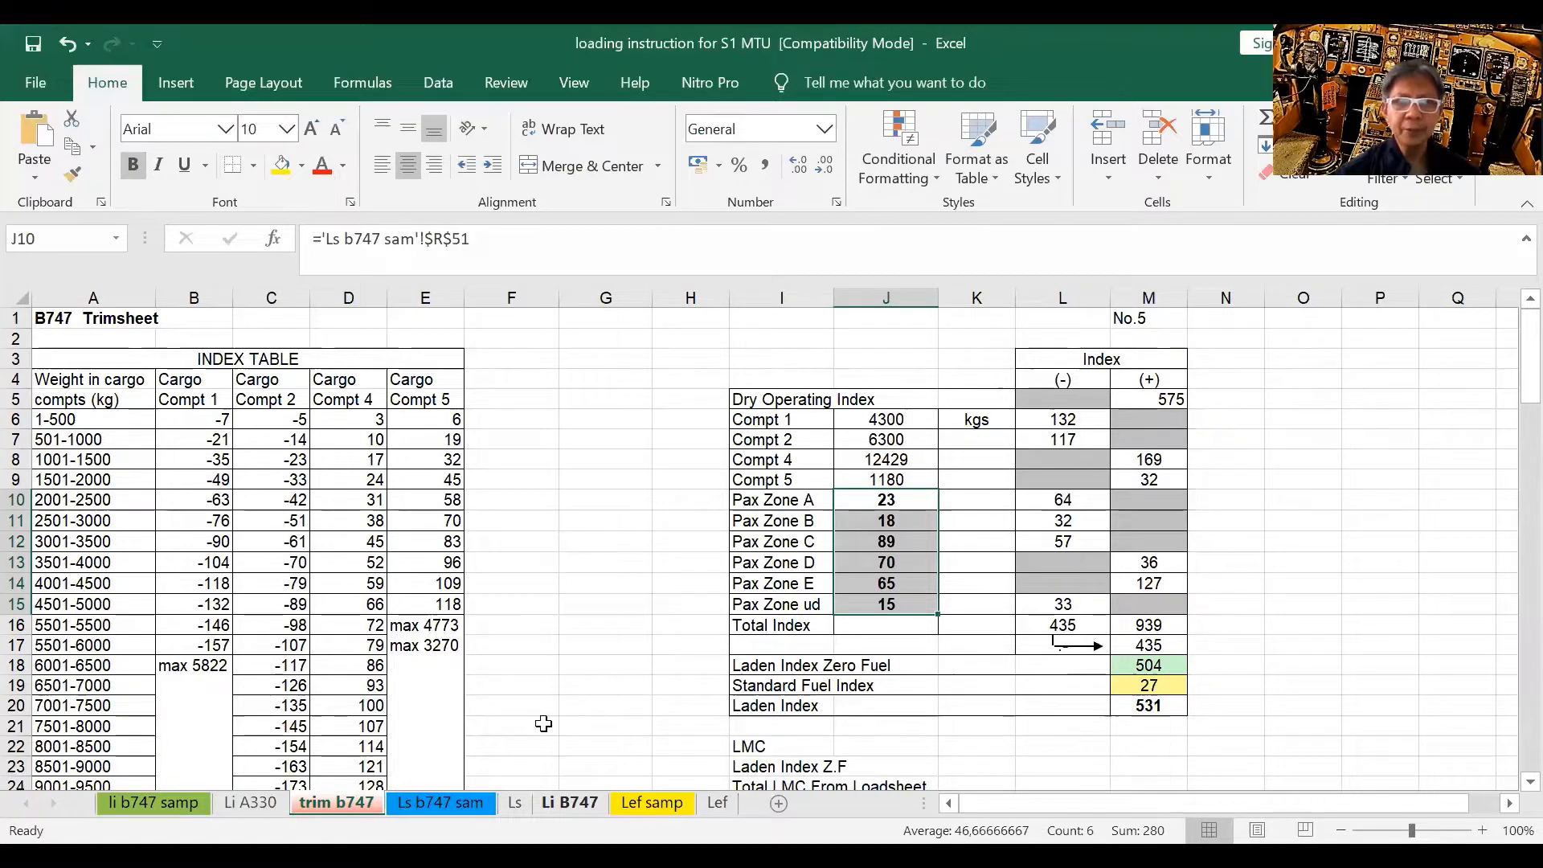
Step: Examine the distribution weights on the Ls b747 sam loadsheet against the compartment loads on the li b747 samp sheet
{"action": "key", "text": "ctrl+bracketleft"}
{"action": "scroll", "coordinate": [543, 724], "scroll_direction": "up", "scroll_amount": 2}
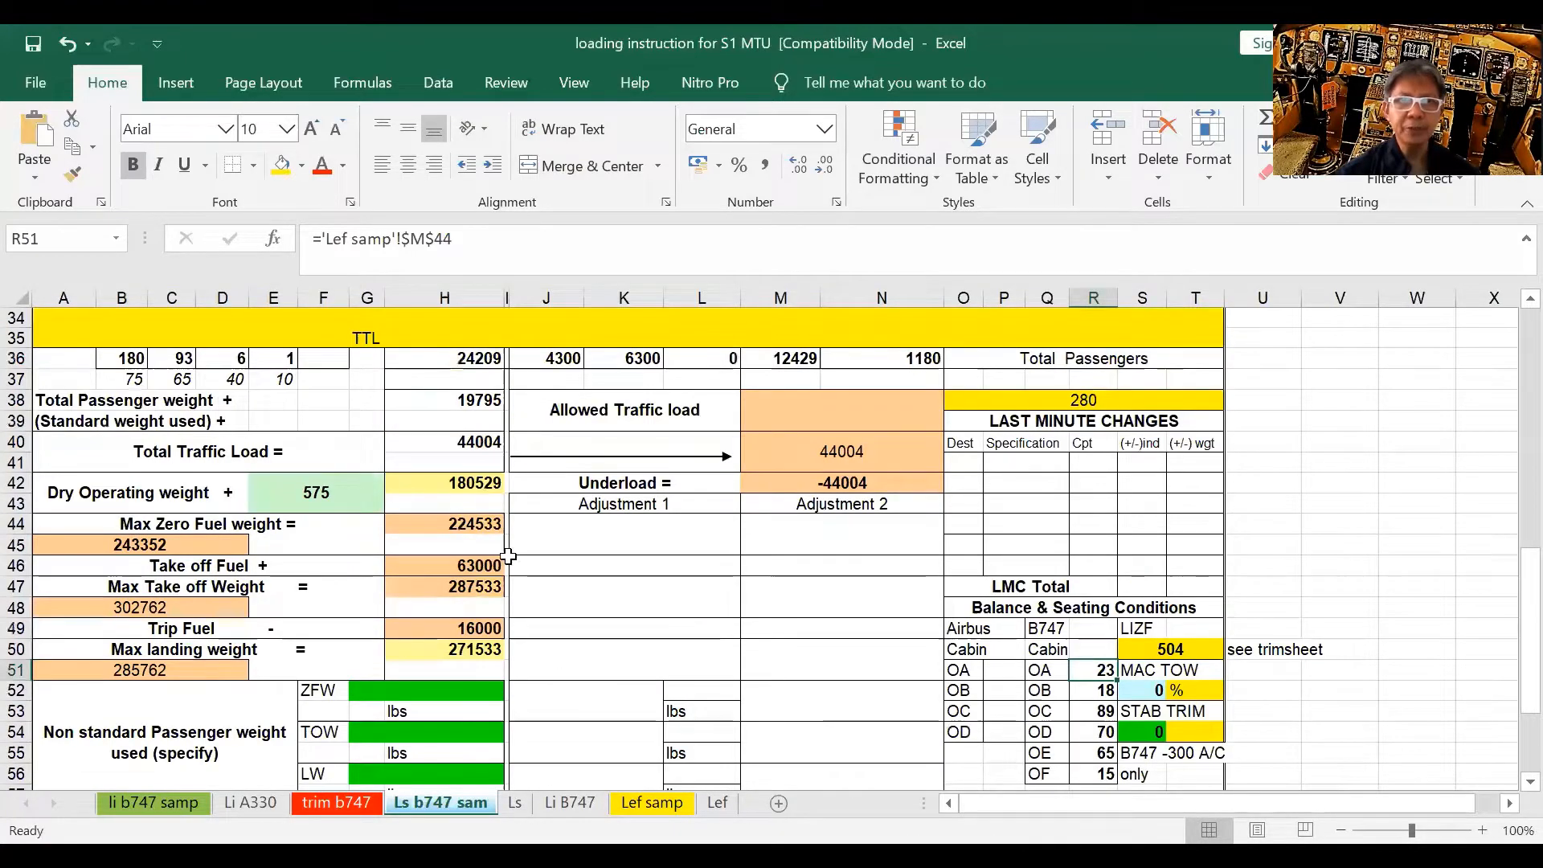
{"action": "scroll", "coordinate": [514, 547], "scroll_direction": "up", "scroll_amount": 3}
{"action": "scroll", "coordinate": [705, 474], "scroll_direction": "up", "scroll_amount": 4}
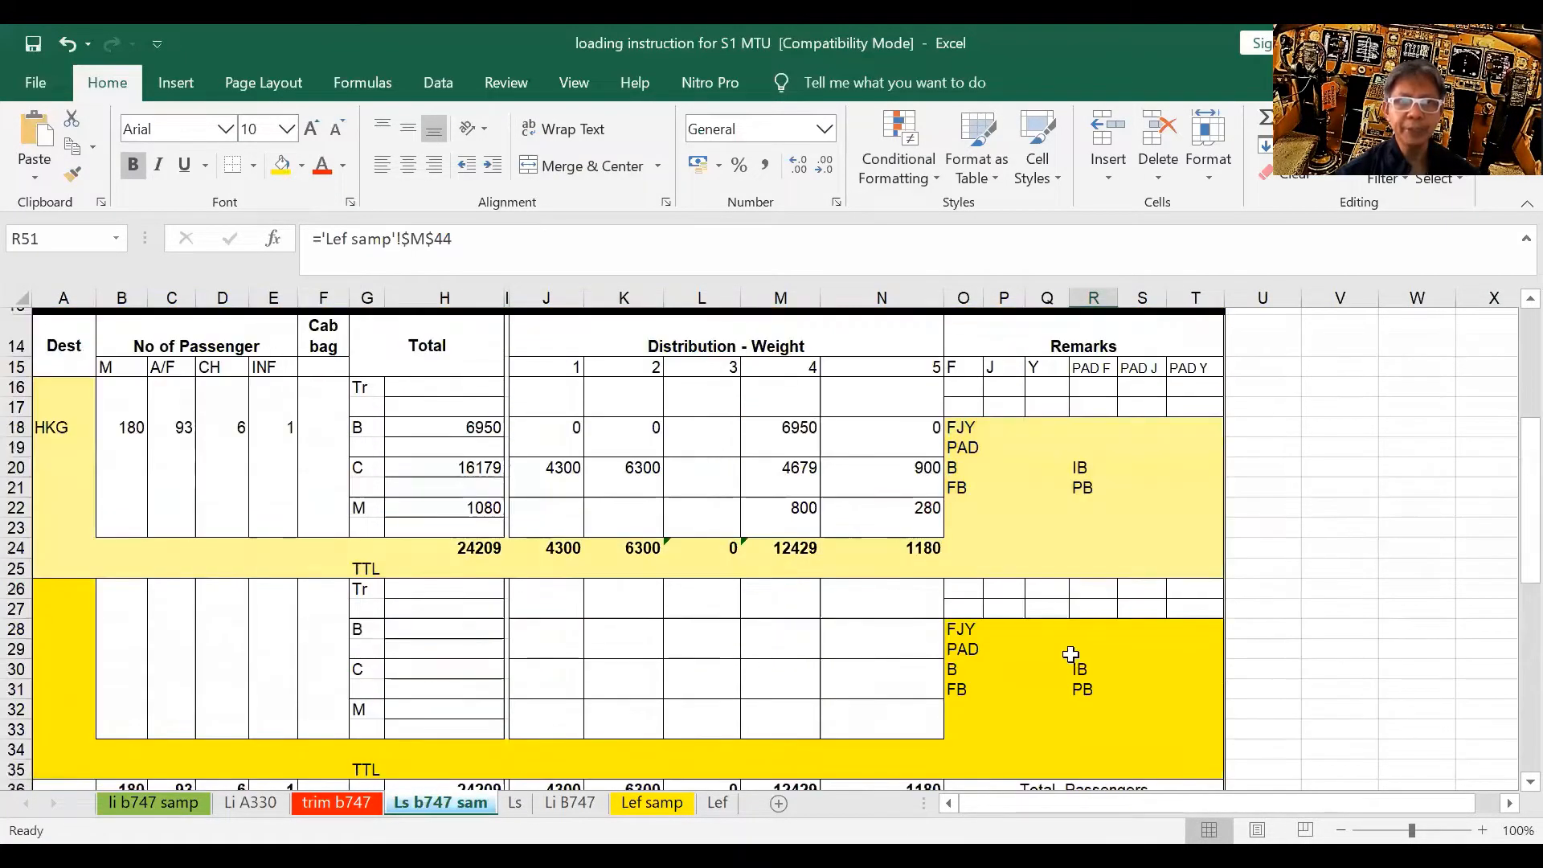
{"action": "scroll", "coordinate": [1070, 655], "scroll_direction": "down", "scroll_amount": 1}
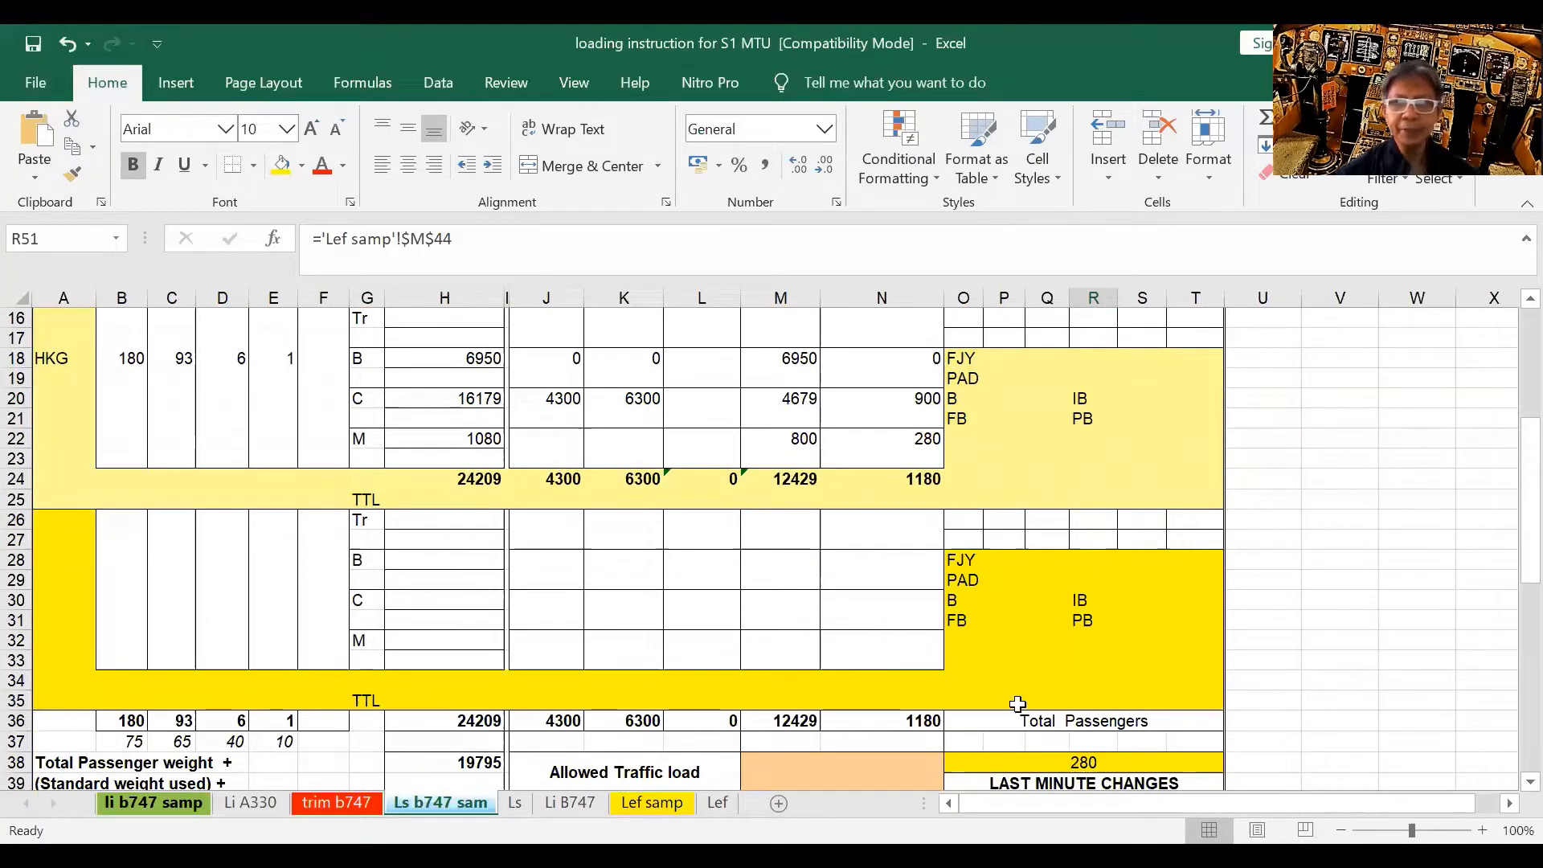
{"action": "key", "text": "ctrl+Page_Up"}
{"action": "key", "text": "ctrl+Page_Up"}
{"action": "key", "text": "ctrl+Page_Up"}
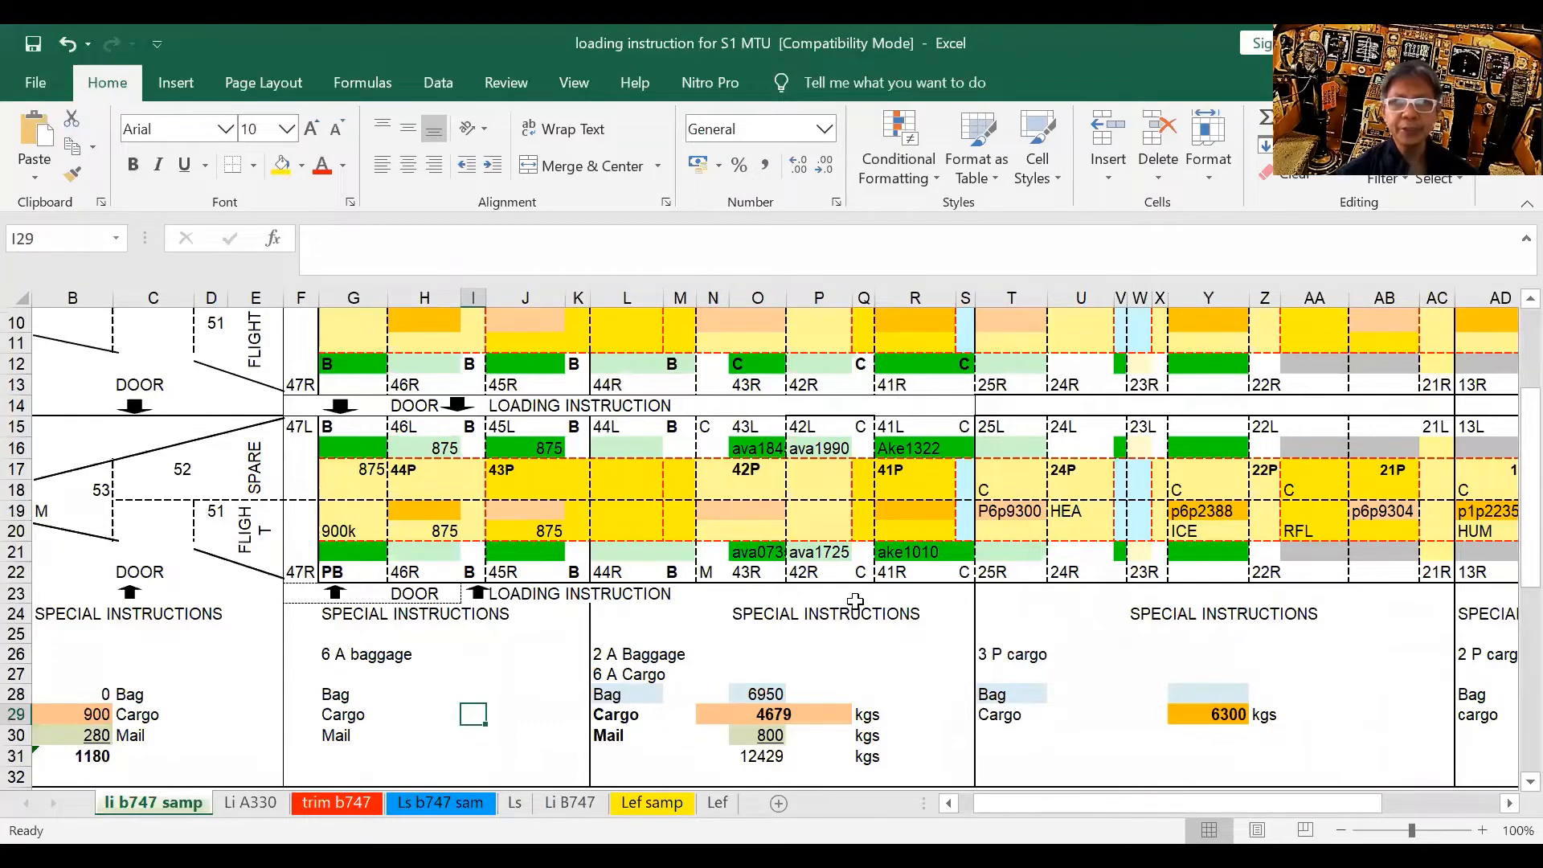
{"action": "key", "text": "ctrl+Page_Down"}
{"action": "key", "text": "ctrl+Page_Down"}
{"action": "key", "text": "ctrl+Page_Down"}
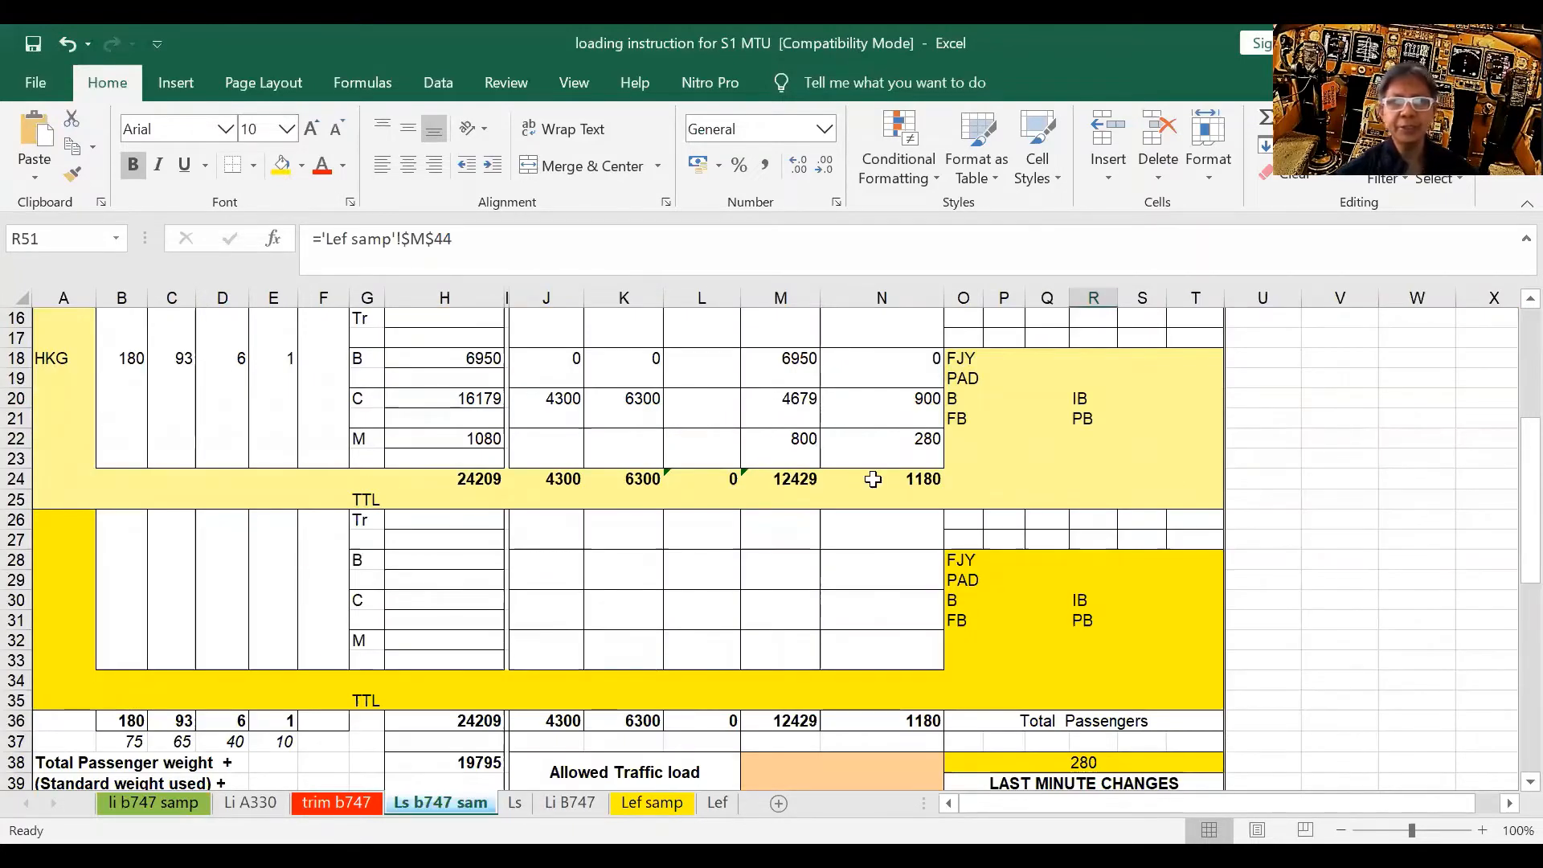
{"action": "scroll", "coordinate": [873, 479], "scroll_direction": "up", "scroll_amount": 1}
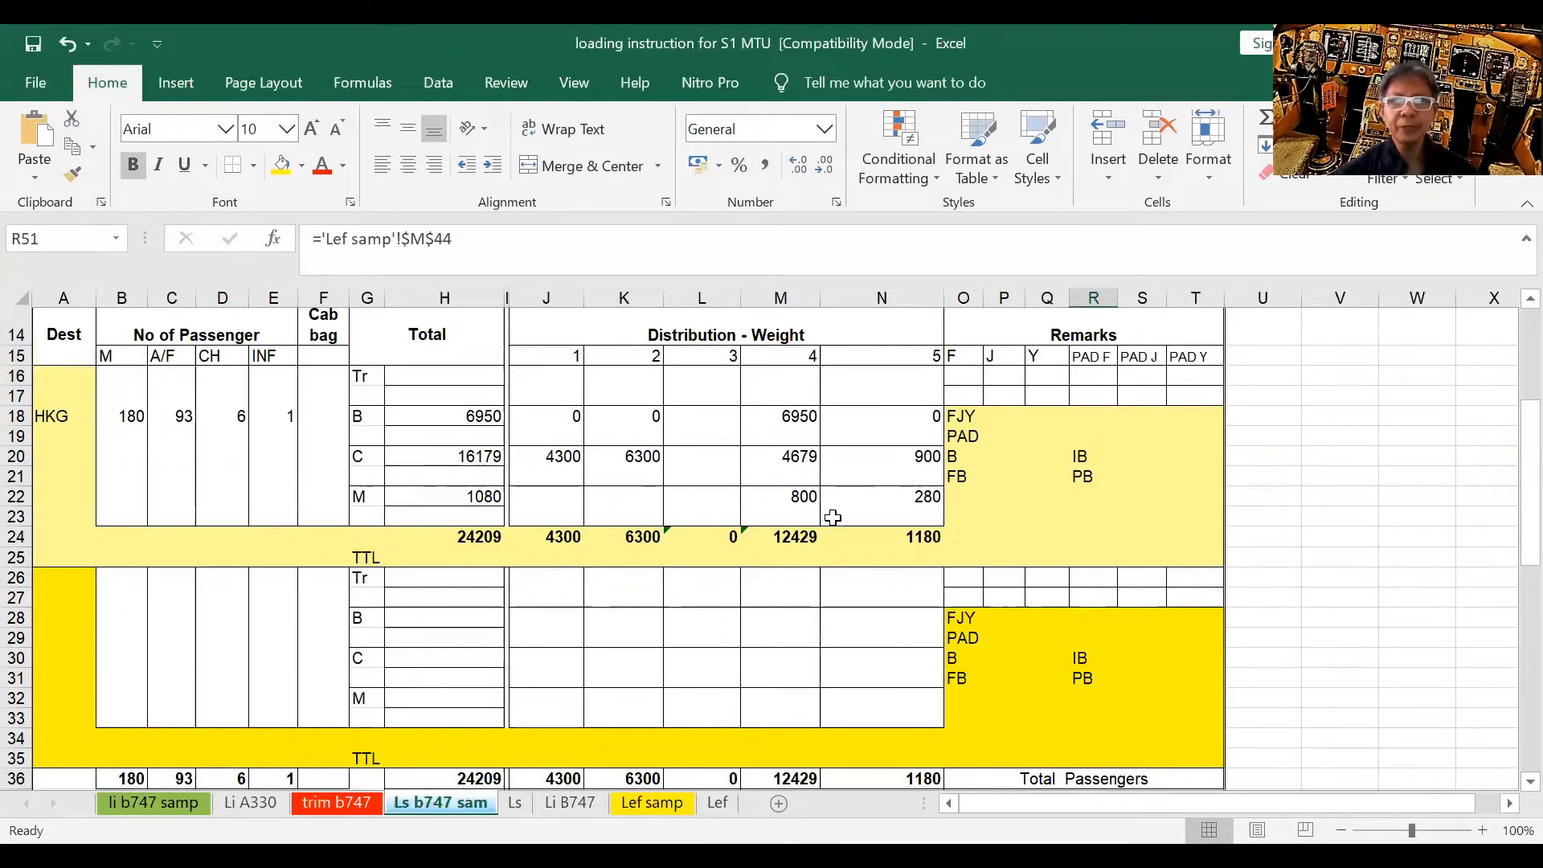
{"action": "scroll", "coordinate": [832, 517], "scroll_direction": "up", "scroll_amount": 1}
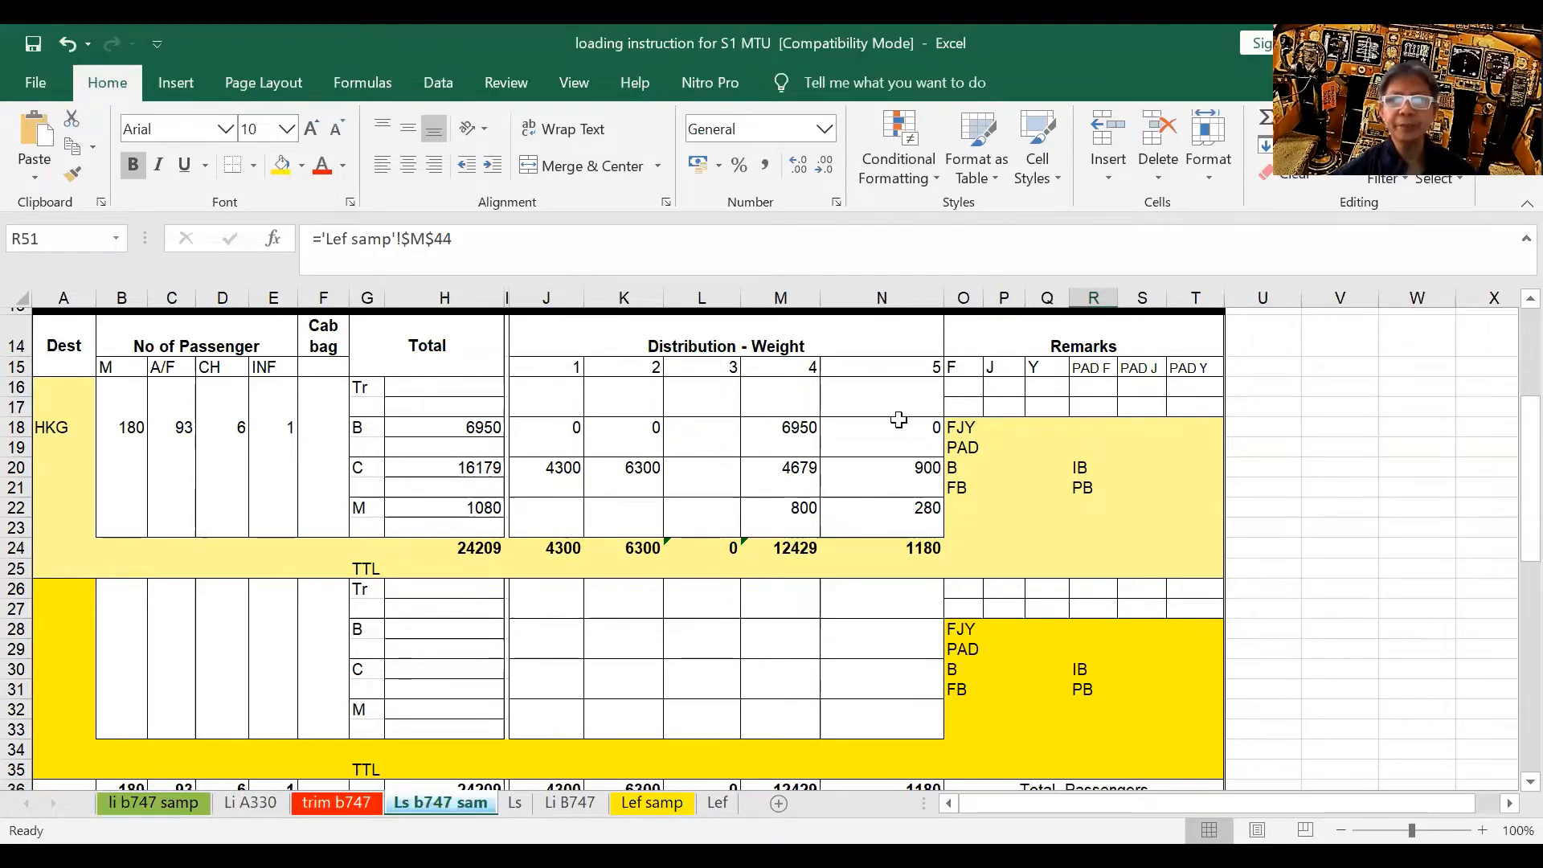
Step: Make the weights for Compt 1, 2, 4 and 5 bold on the trim b747 sheet
{"action": "key", "text": "ctrl+Page_Up"}
{"action": "mouse_move", "coordinate": [894, 415]}
{"action": "left_mouse_down"}
{"action": "mouse_move", "coordinate": [892, 462]}
{"action": "mouse_move", "coordinate": [888, 439]}
{"action": "left_mouse_up"}
{"action": "key", "text": "shift+Down"}
{"action": "key", "text": "shift+Down"}
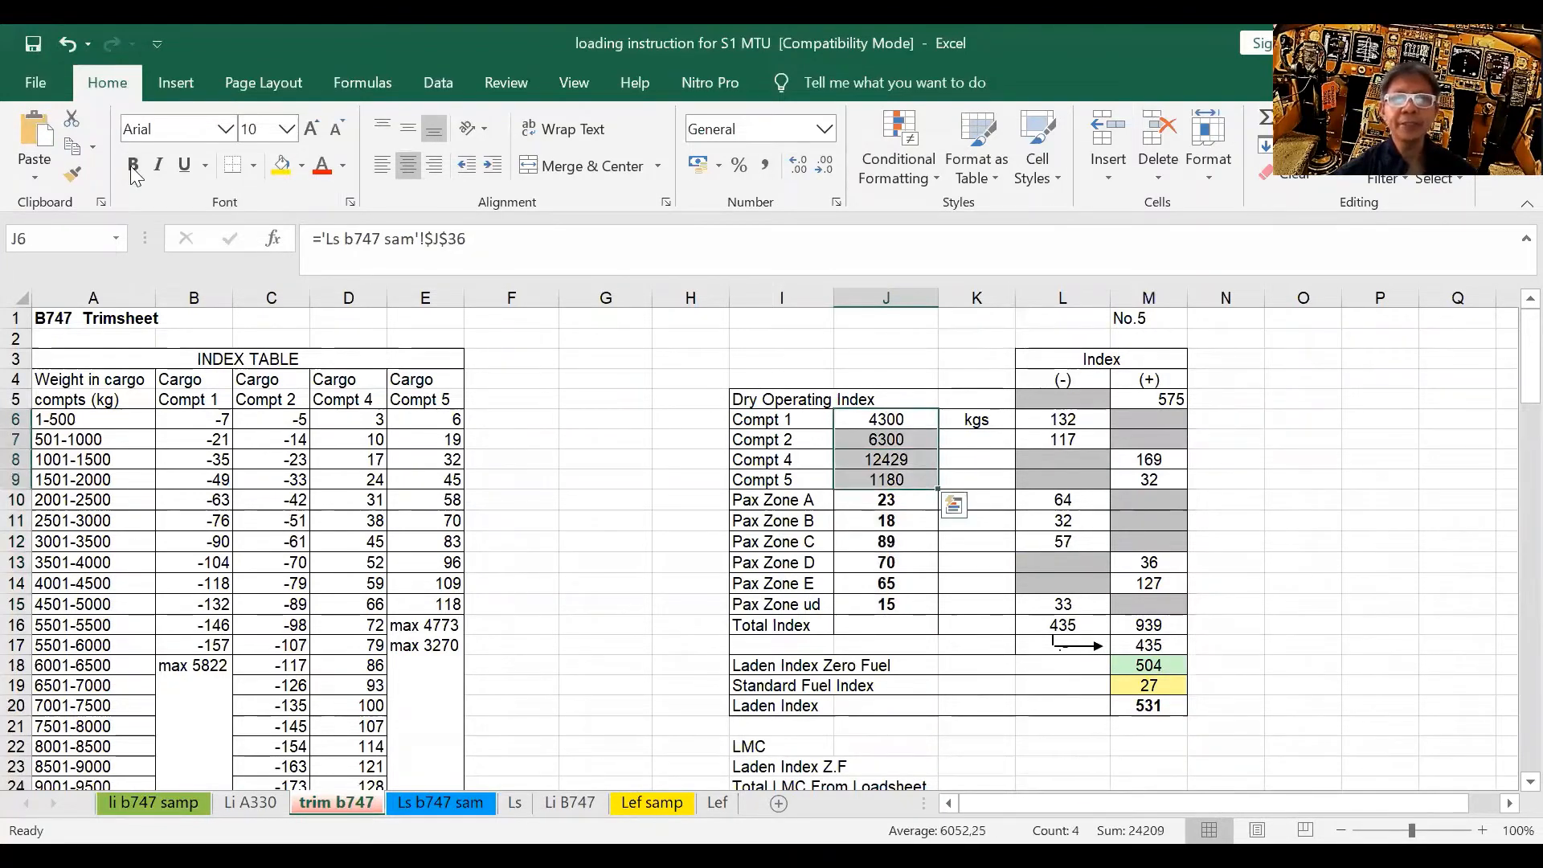
{"action": "left_click", "coordinate": [132, 166]}
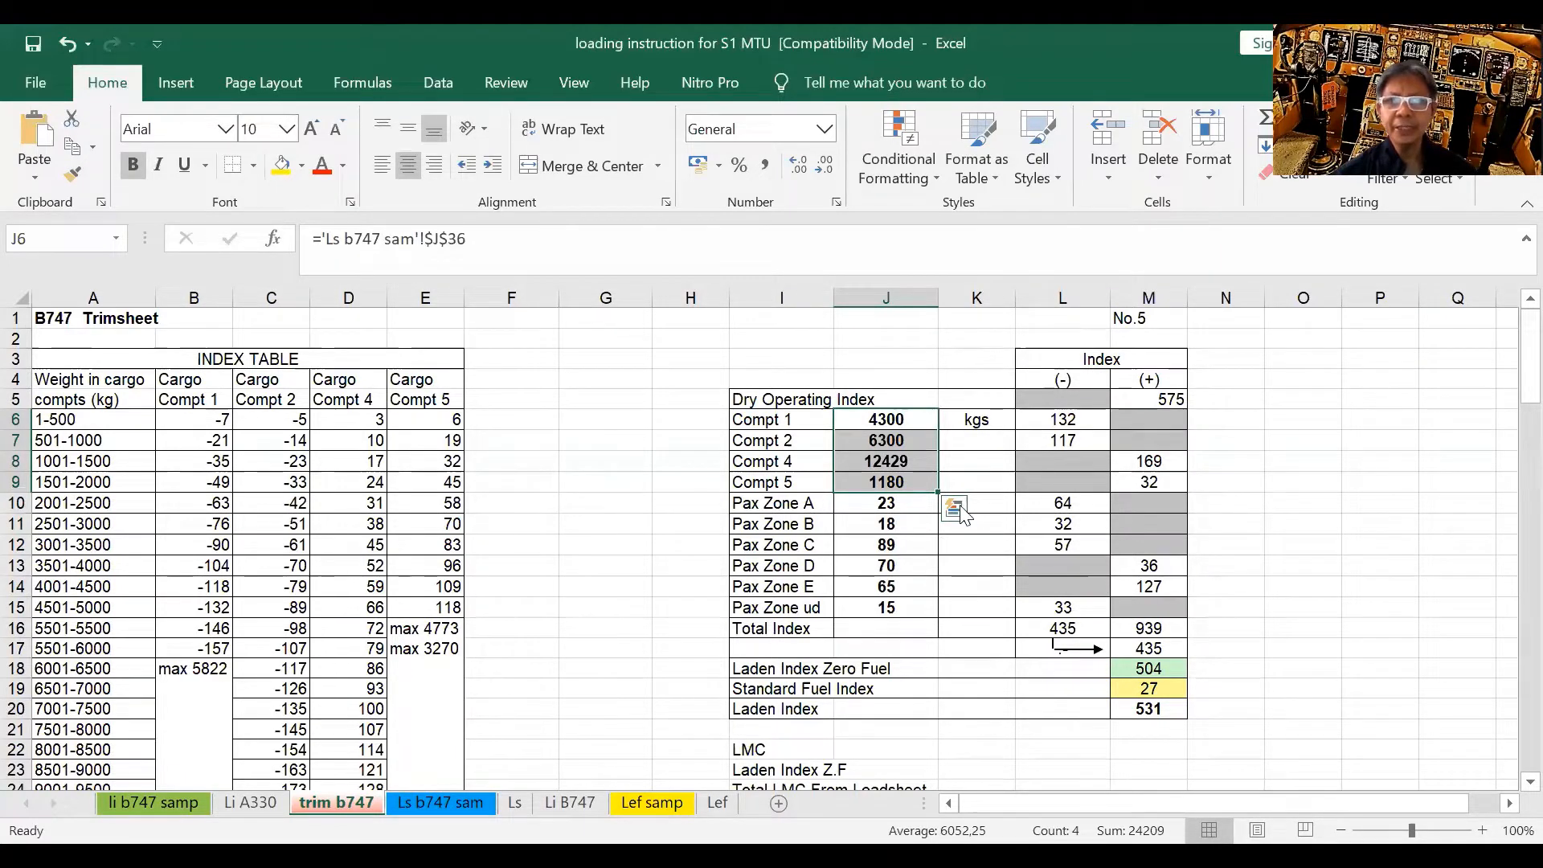
{"action": "left_click", "coordinate": [1086, 419]}
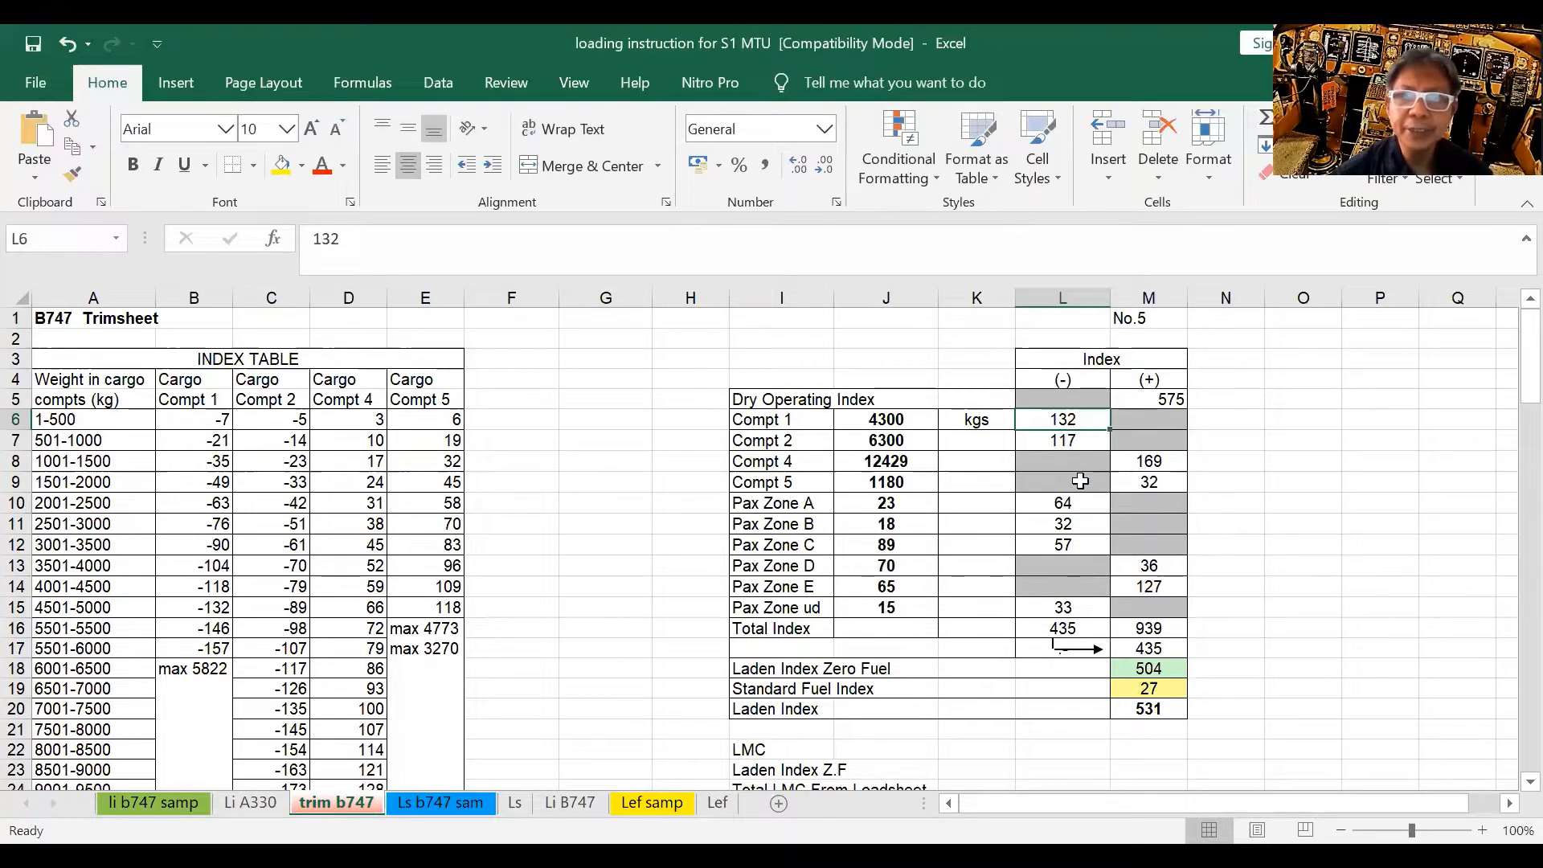
{"action": "key", "text": "Down"}
{"action": "key", "text": "ctrl+Down"}
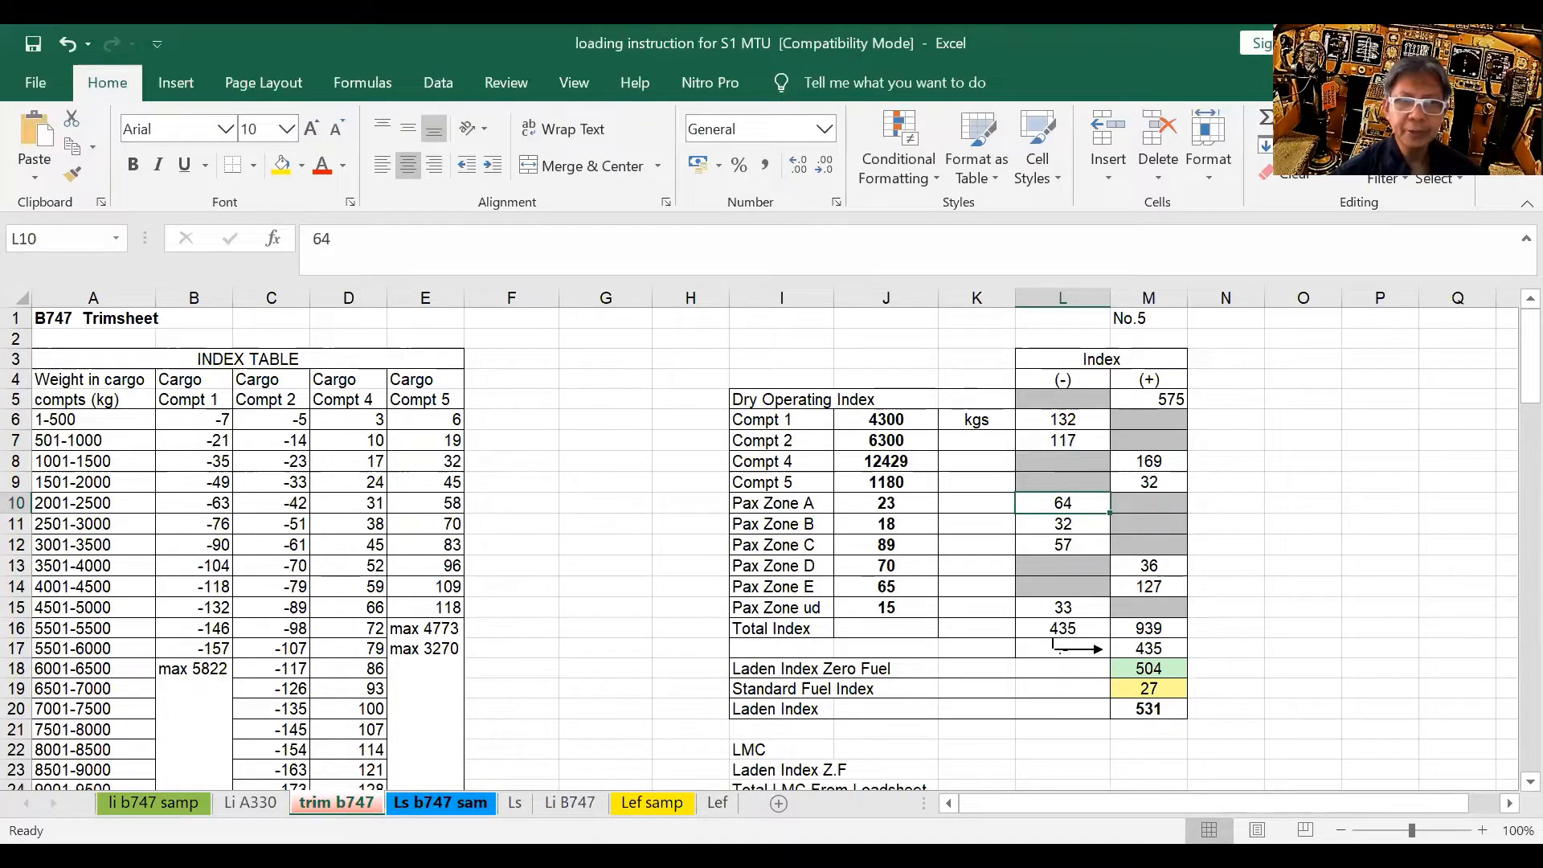
Step: On the Ls b747 sam sheet, fill the landing column's Operating weight cell R11 with the formula =H12
{"action": "key", "text": "ctrl+Page_Down"}
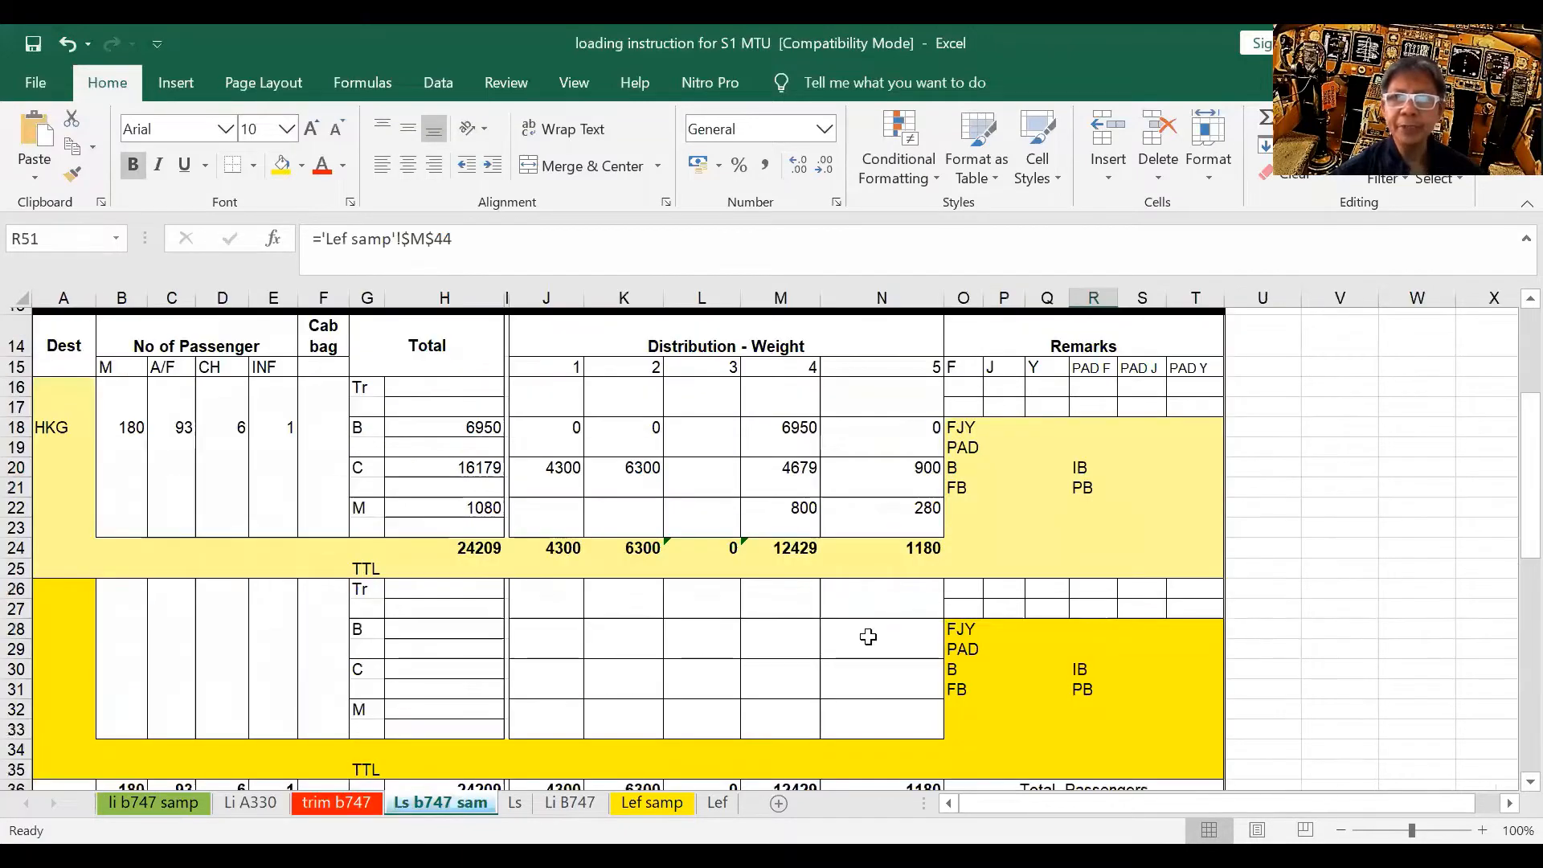
{"action": "scroll", "coordinate": [934, 571], "scroll_direction": "up", "scroll_amount": 2}
{"action": "scroll", "coordinate": [972, 519], "scroll_direction": "up", "scroll_amount": 2}
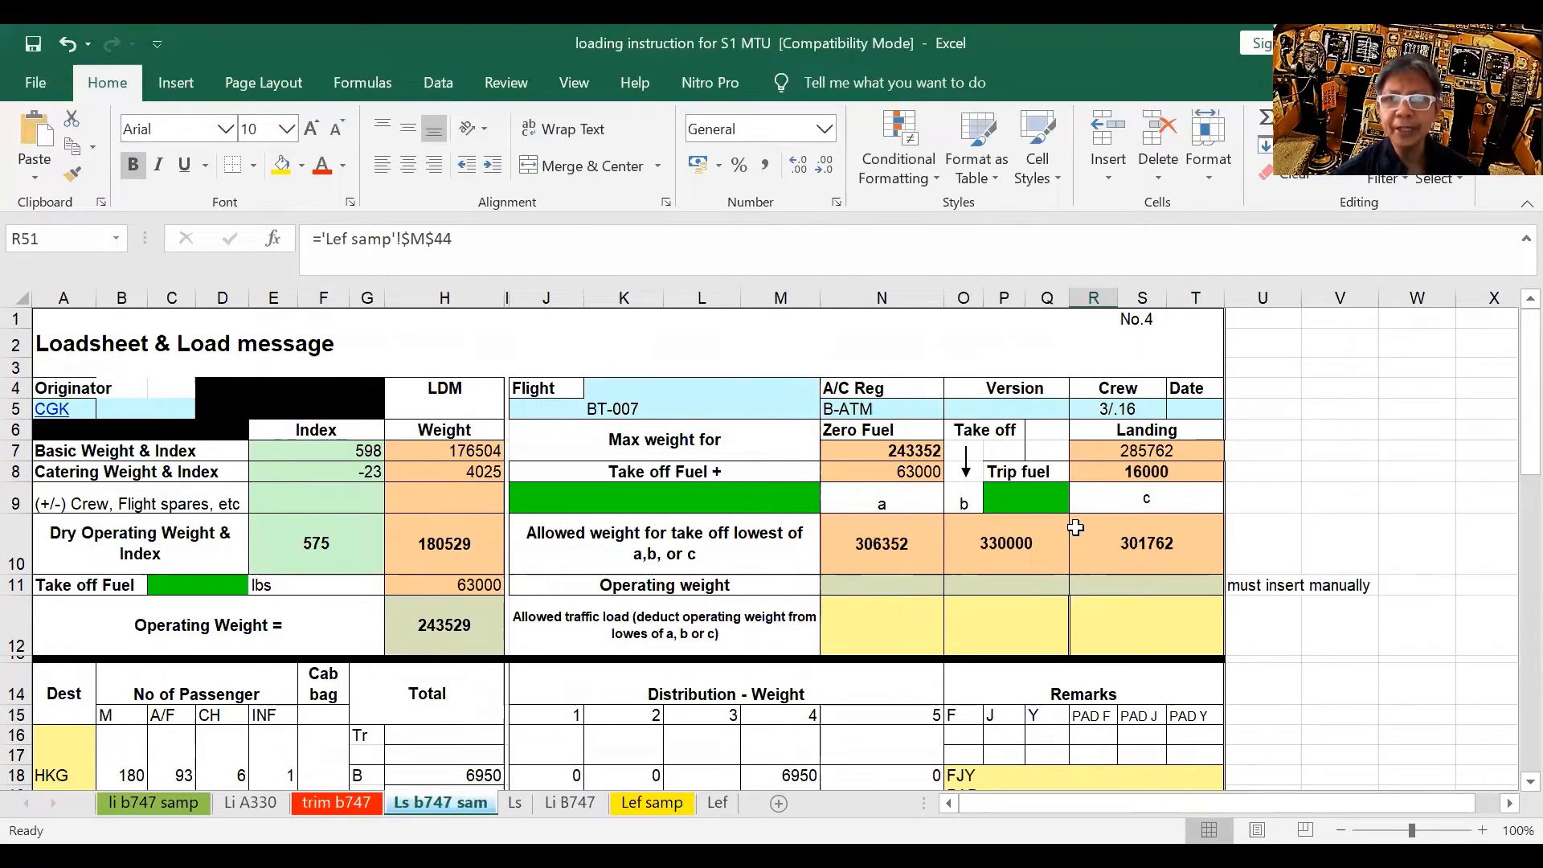
{"action": "left_click", "coordinate": [1172, 544]}
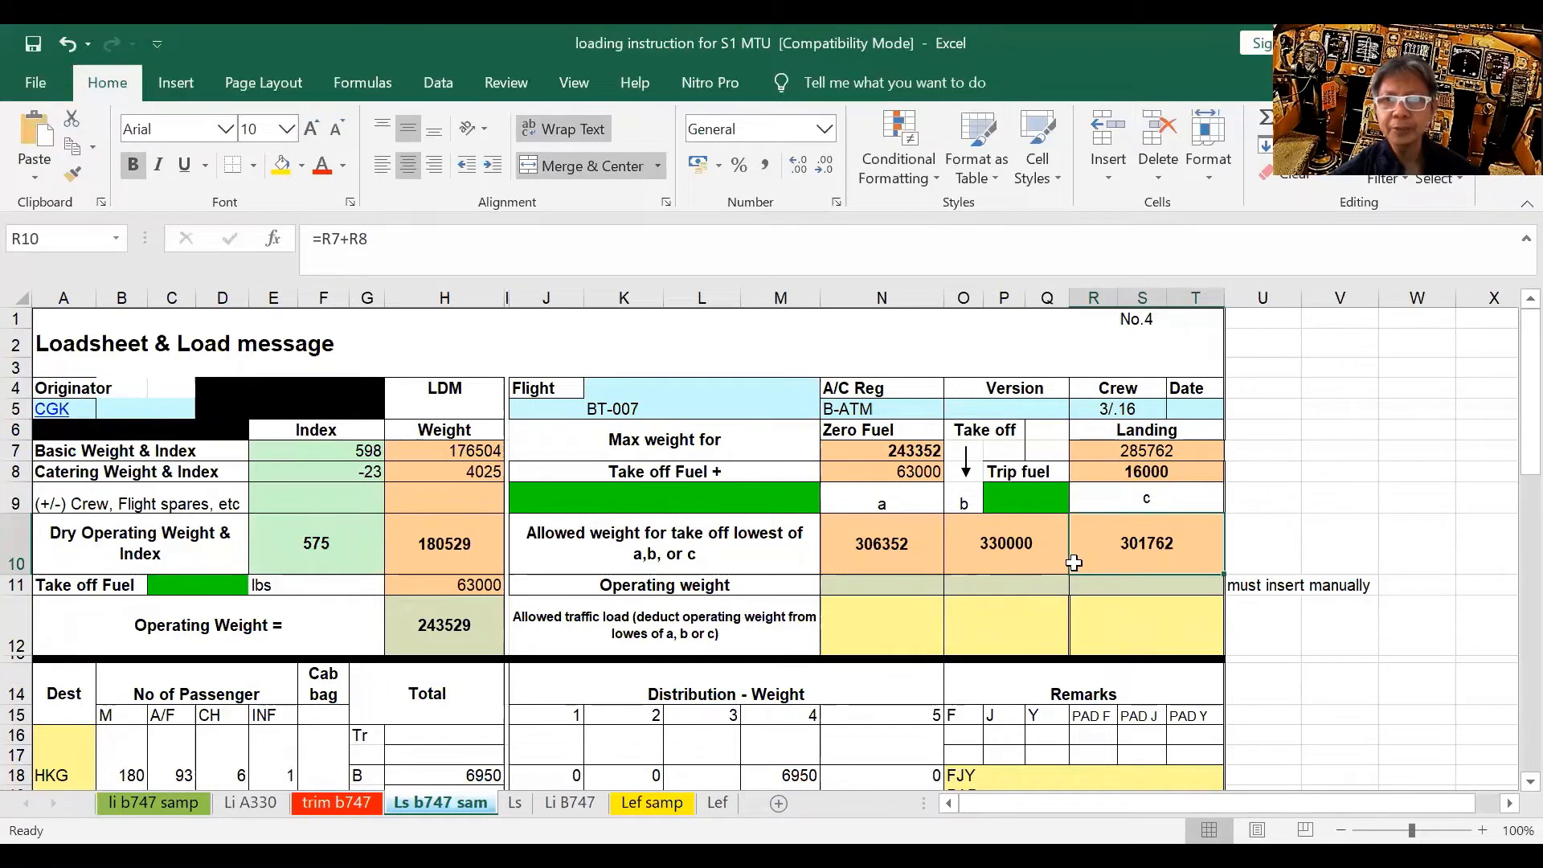
{"action": "left_click", "coordinate": [489, 631]}
{"action": "left_click", "coordinate": [1160, 584]}
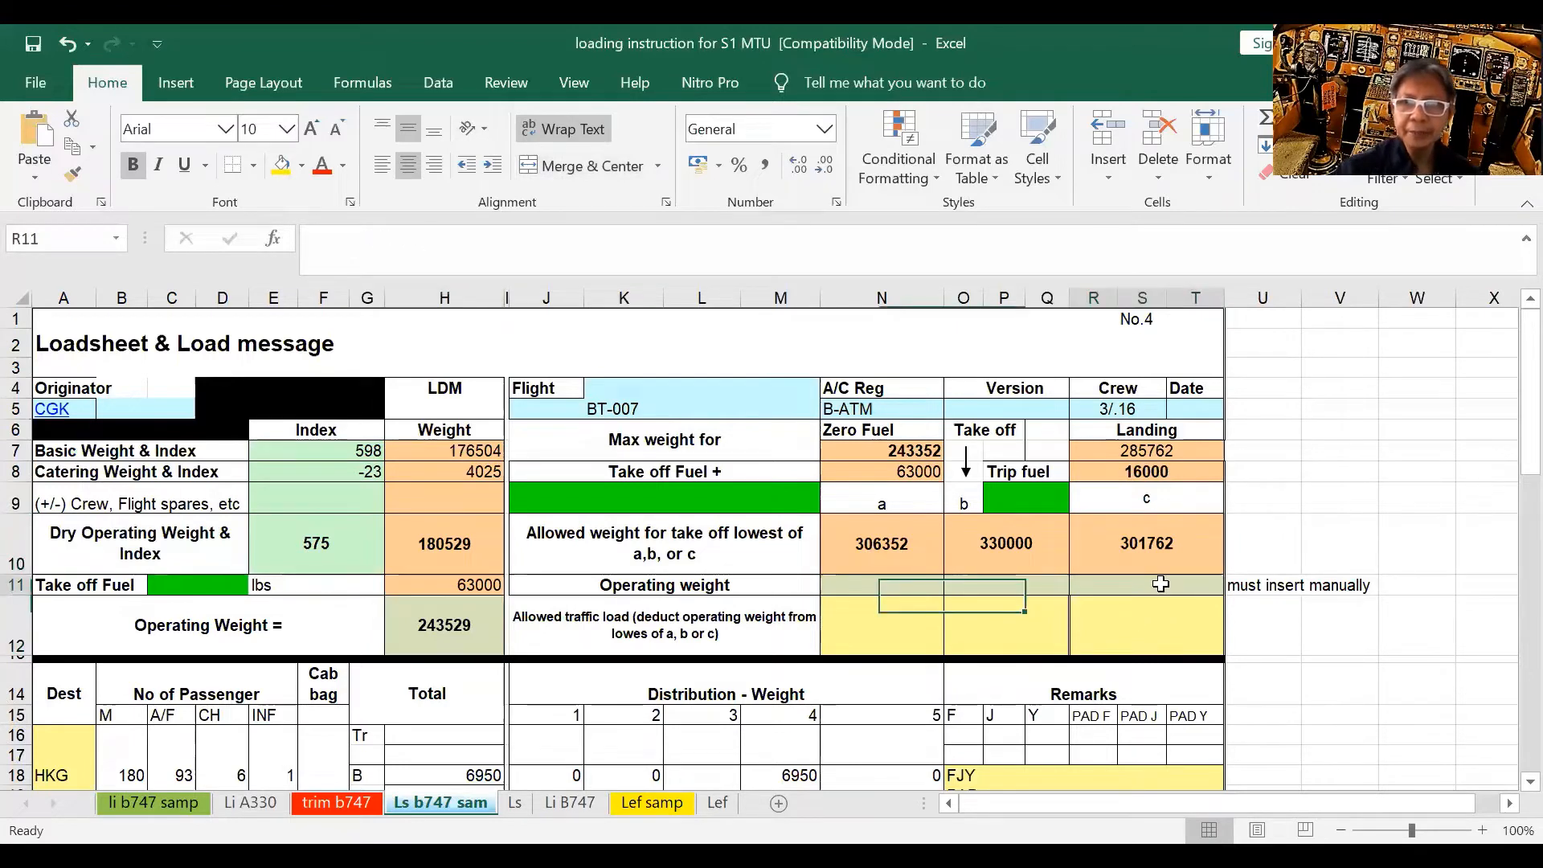
{"action": "type", "text": "="}
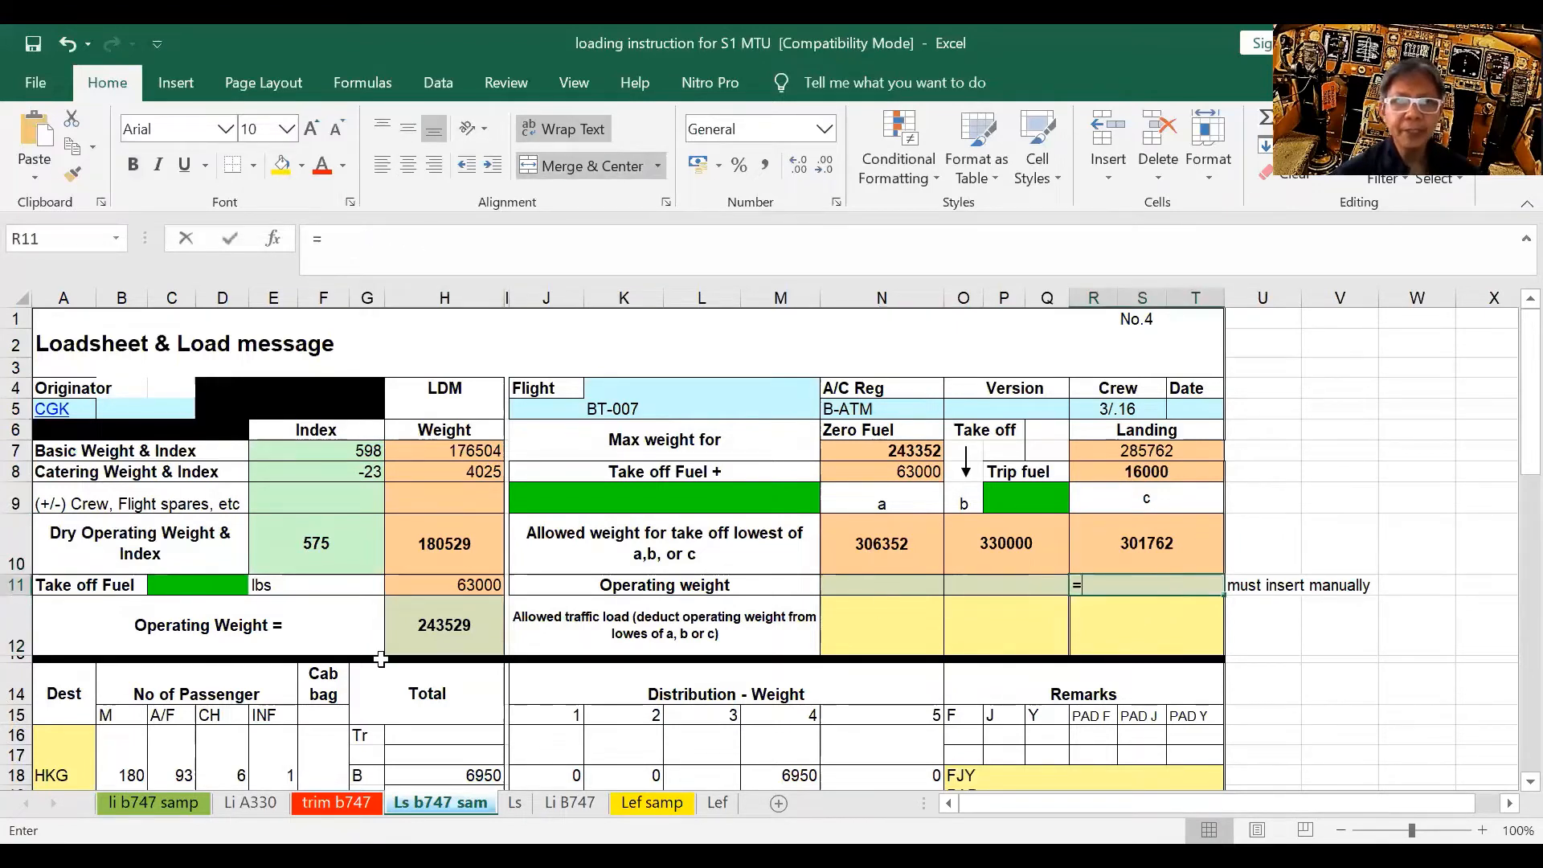
{"action": "left_click", "coordinate": [446, 634]}
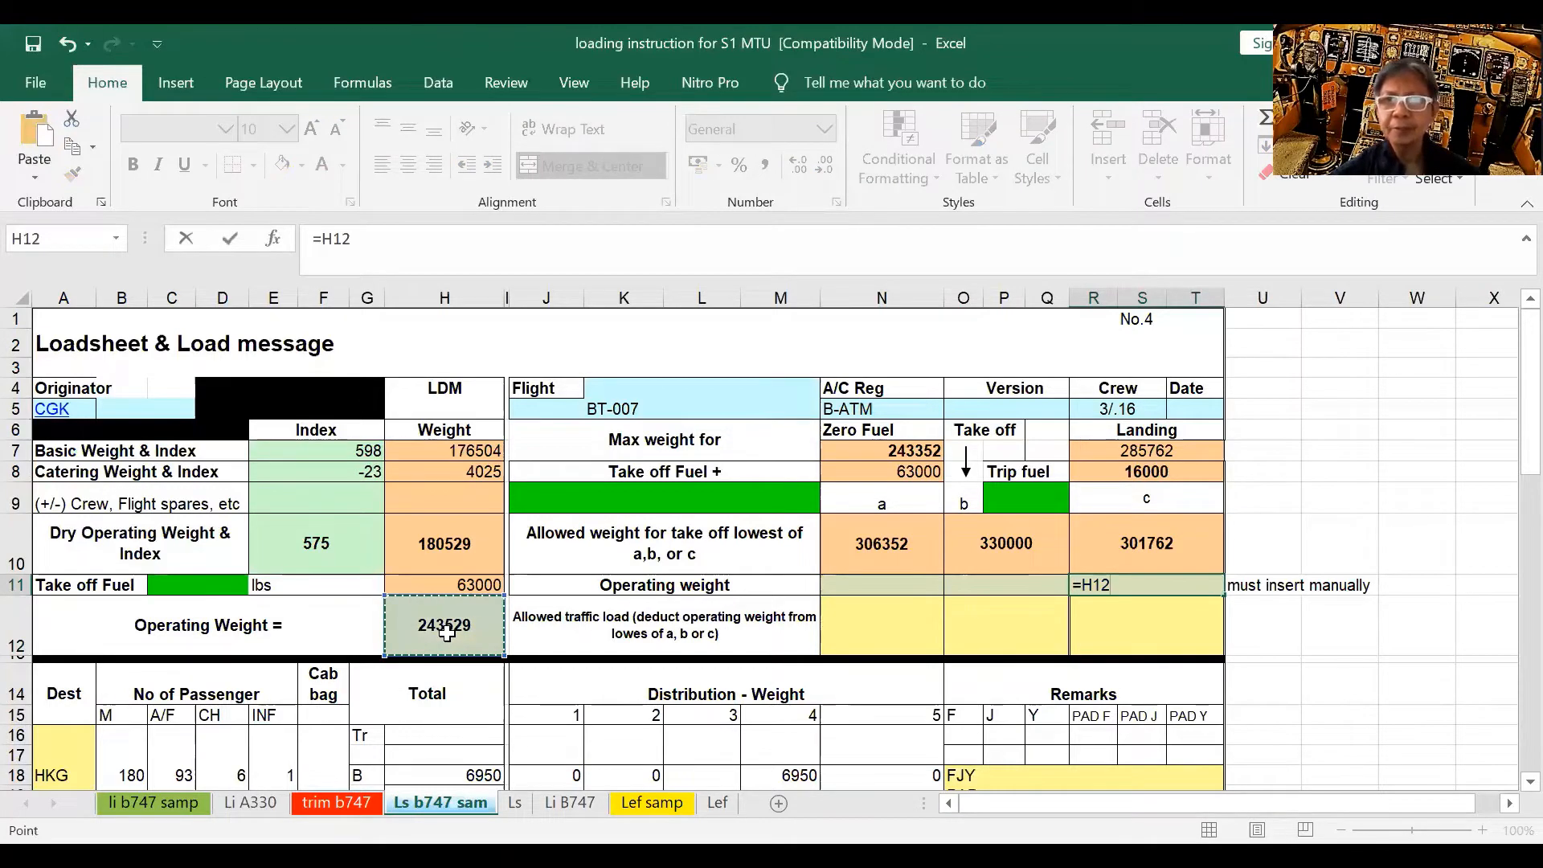
{"action": "key", "text": "Return"}
Step: Centre the landing column's operating weight in R11 and make it bold
{"action": "key", "text": "Up"}
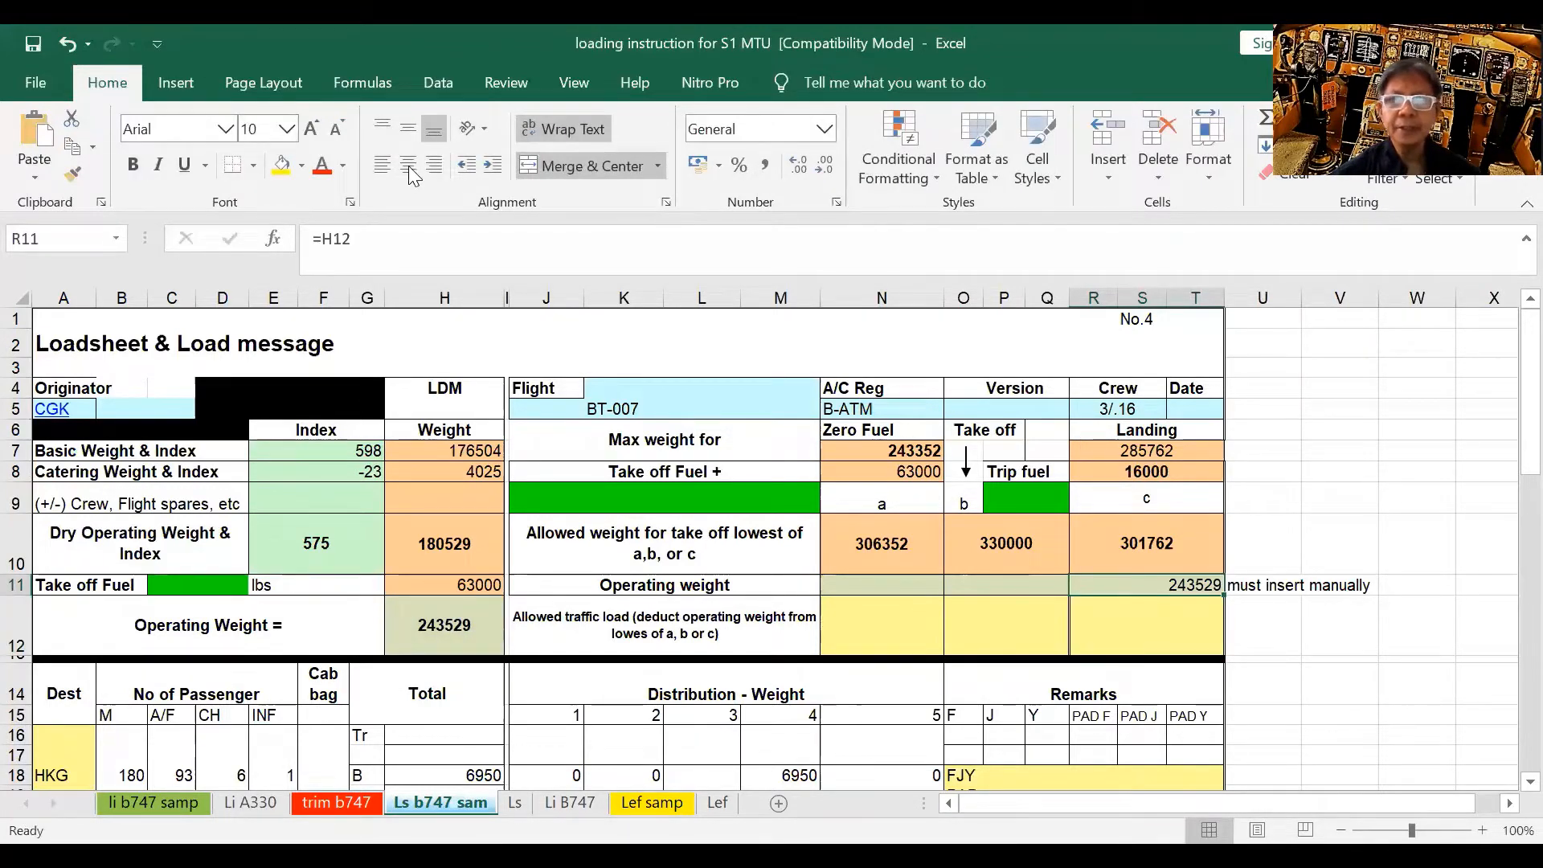
{"action": "left_click", "coordinate": [408, 166]}
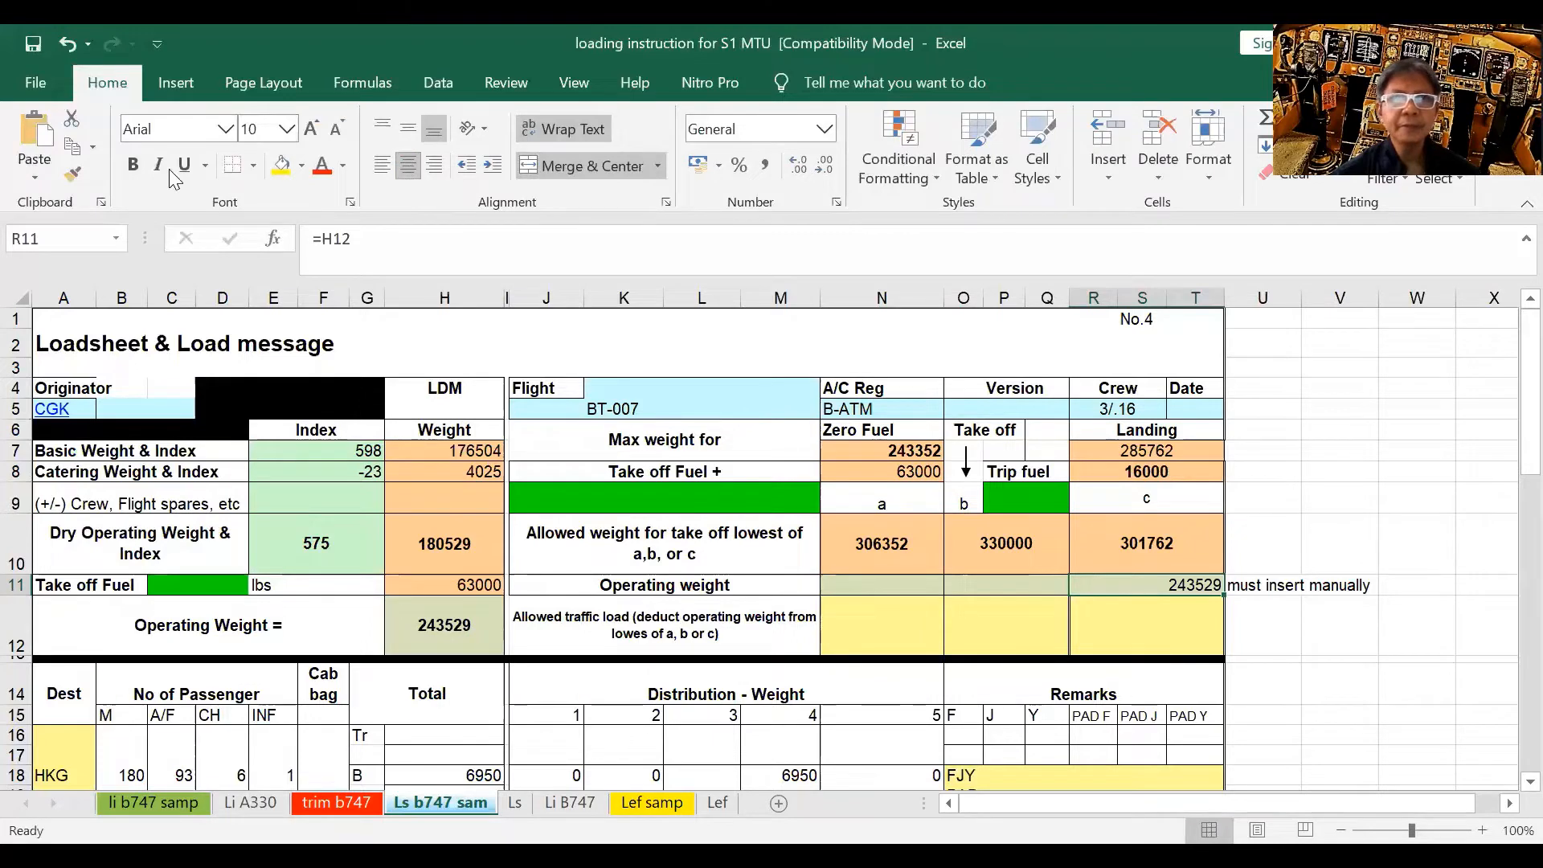
{"action": "left_click", "coordinate": [135, 167]}
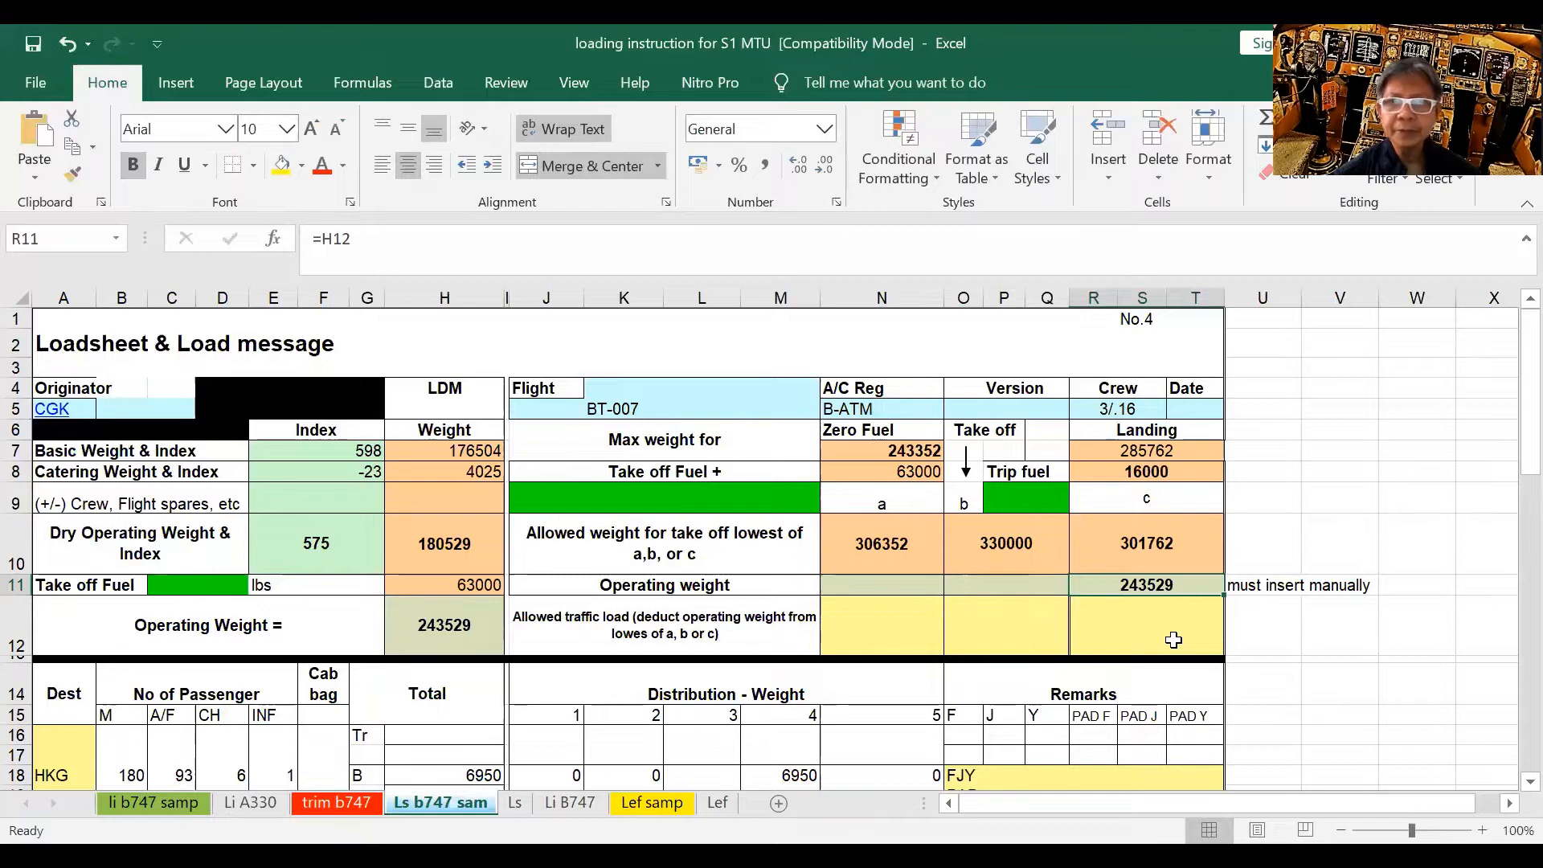
Step: Calculate the landing column's allowed traffic load in R12 with the formula =R10-R11
{"action": "left_click", "coordinate": [1173, 640]}
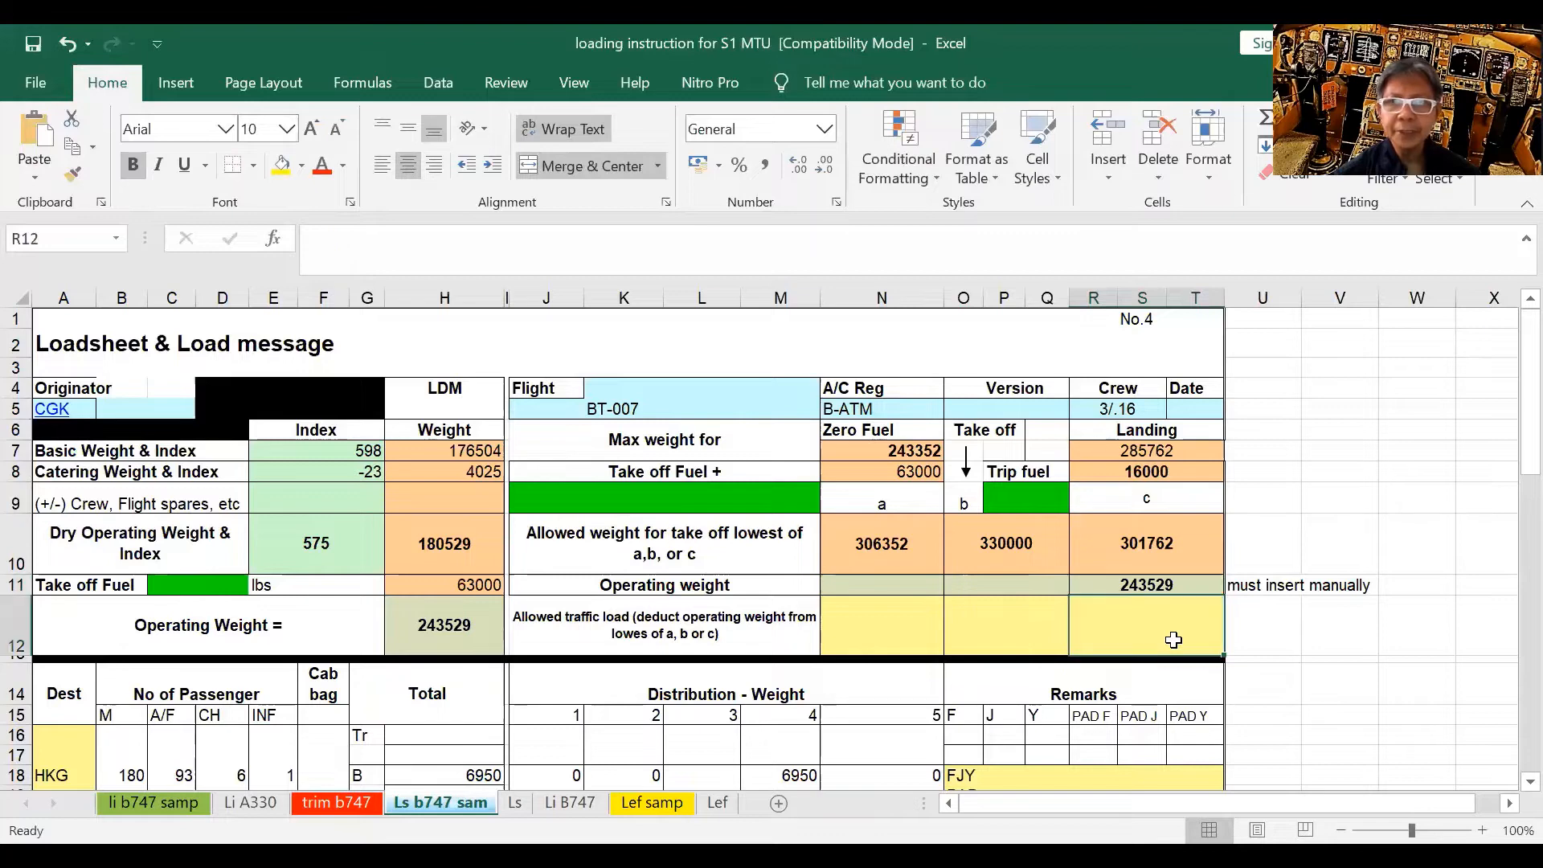
{"action": "type", "text": "="}
{"action": "left_click", "coordinate": [1173, 554]}
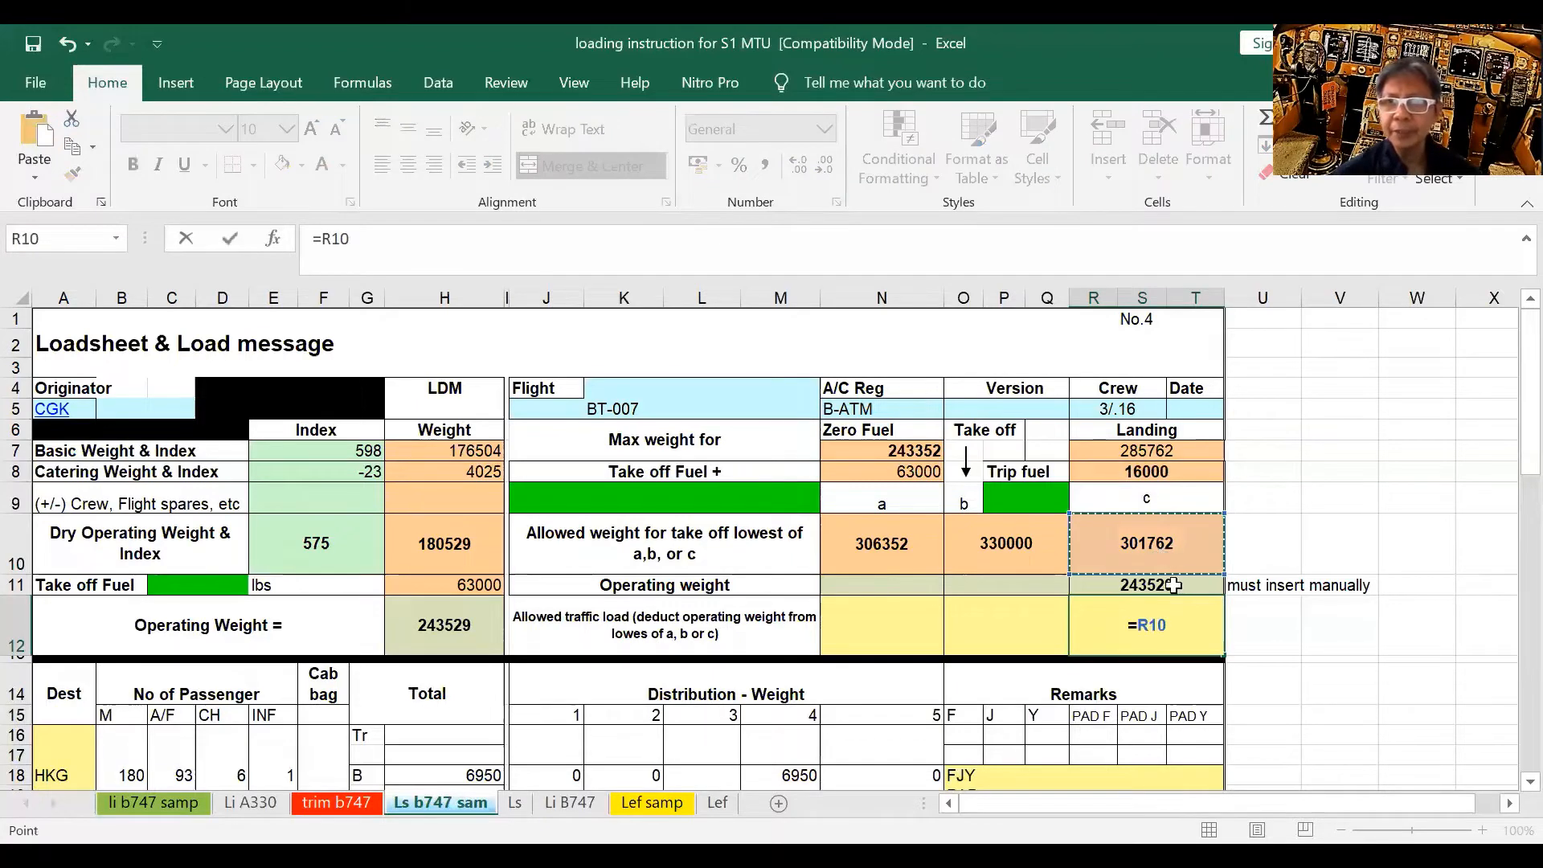
{"action": "type", "text": "-"}
{"action": "left_click", "coordinate": [1174, 586]}
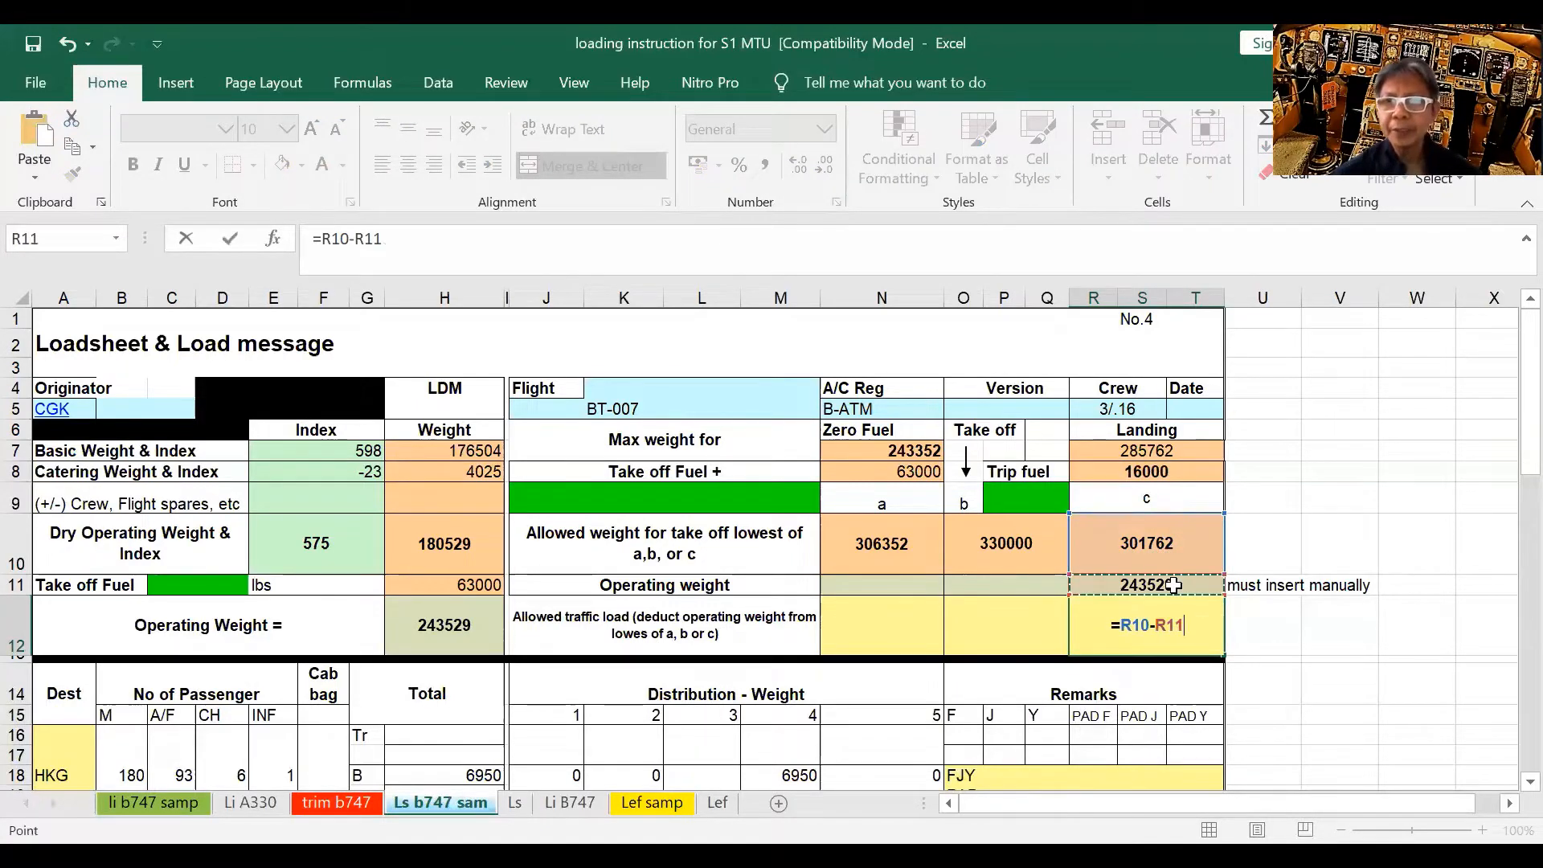
{"action": "key", "text": "Return"}
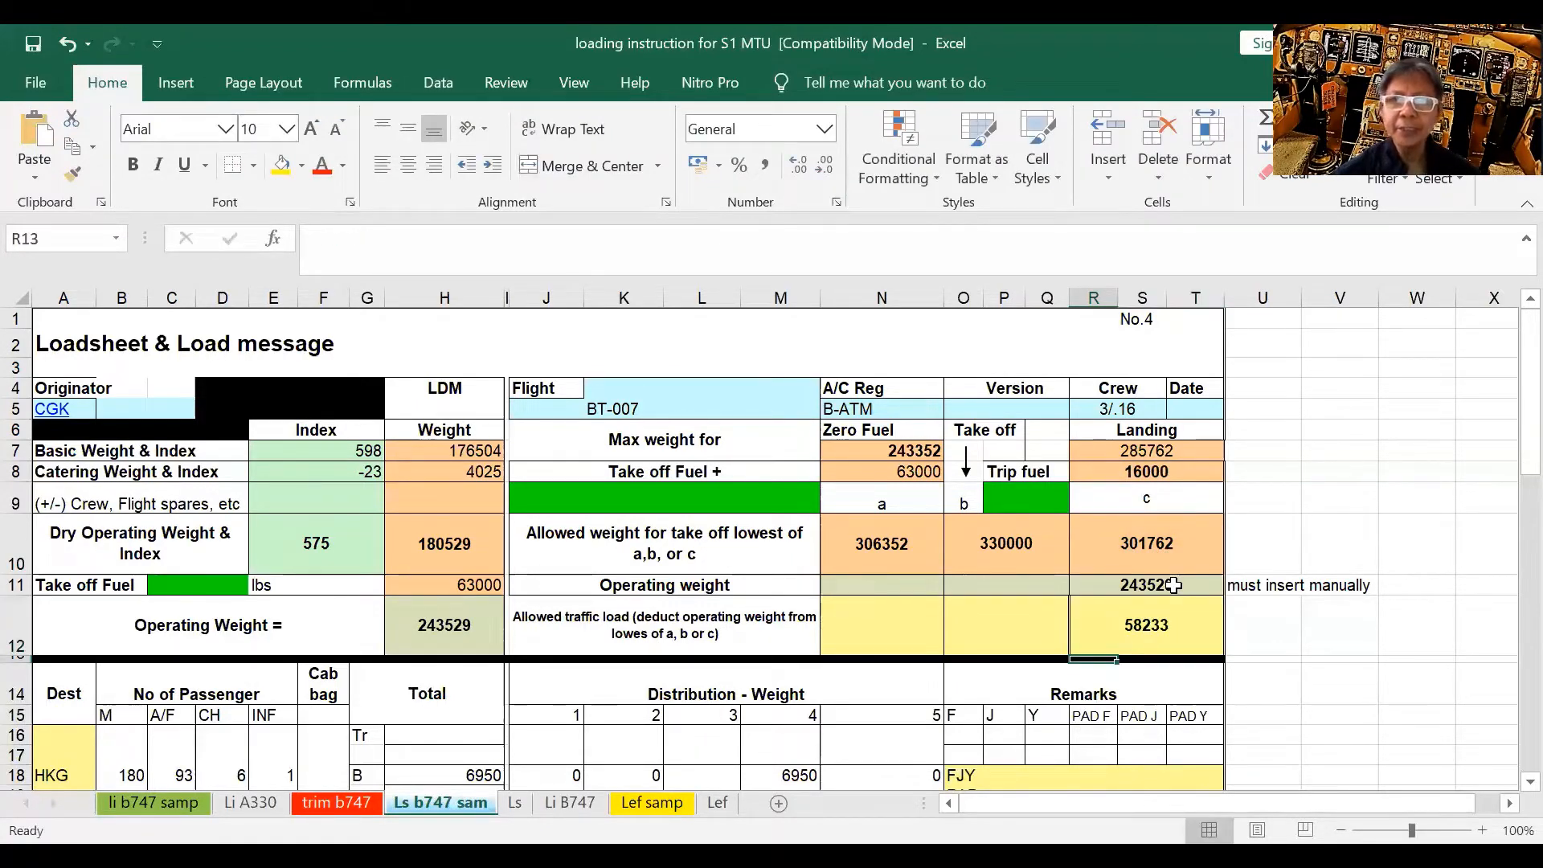
Step: Link the Allowed Traffic load cell M38 to the landing column's allowed traffic load with the formula =R12
{"action": "scroll", "coordinate": [1173, 586], "scroll_direction": "down", "scroll_amount": 3}
{"action": "scroll", "coordinate": [1173, 586], "scroll_direction": "down", "scroll_amount": 4}
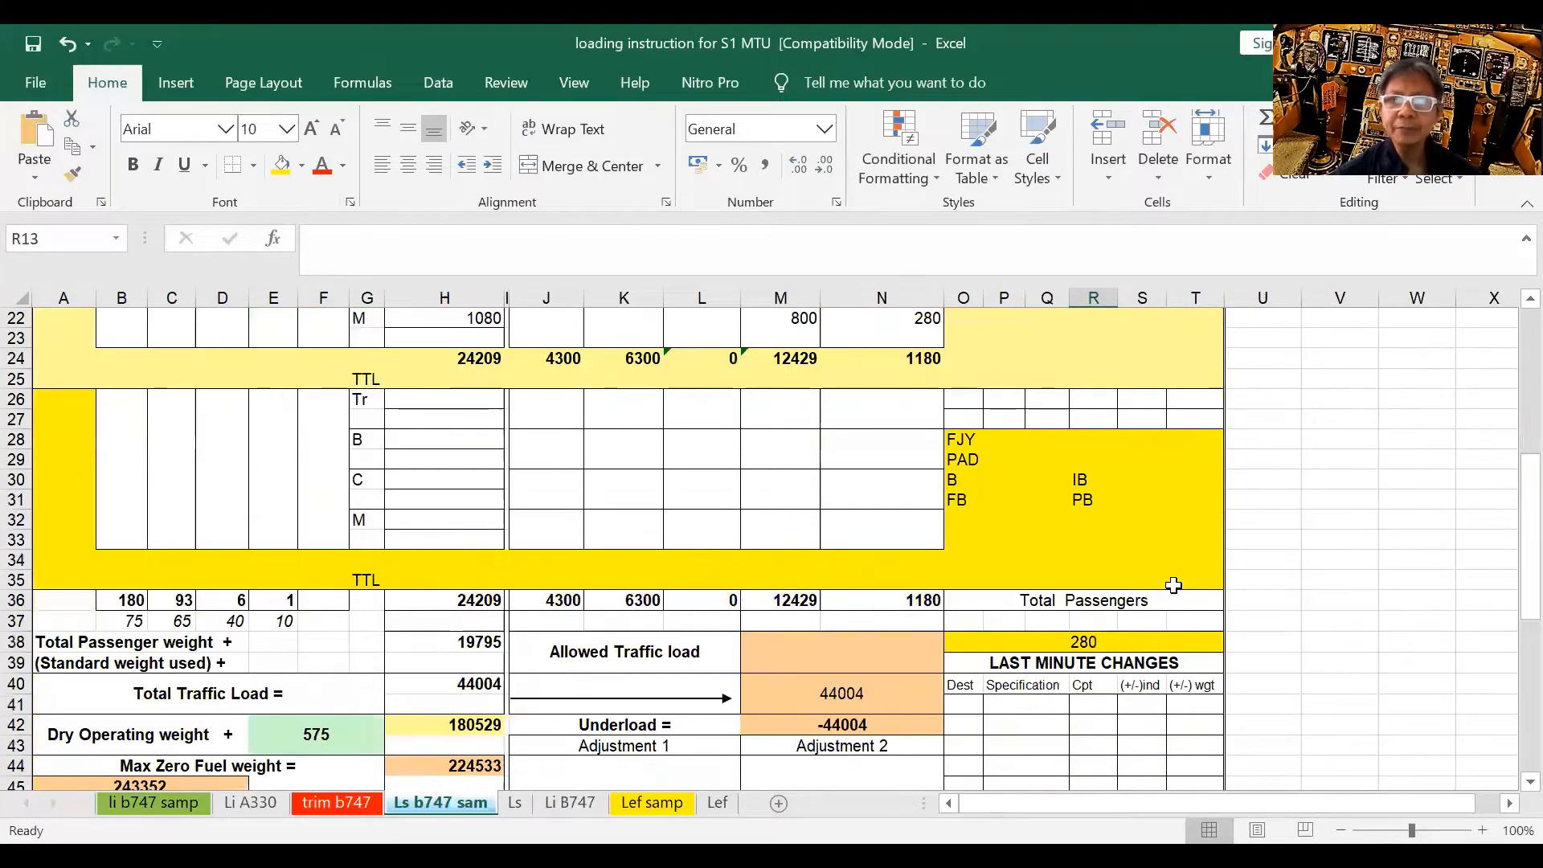
{"action": "scroll", "coordinate": [1173, 586], "scroll_direction": "up", "scroll_amount": 4}
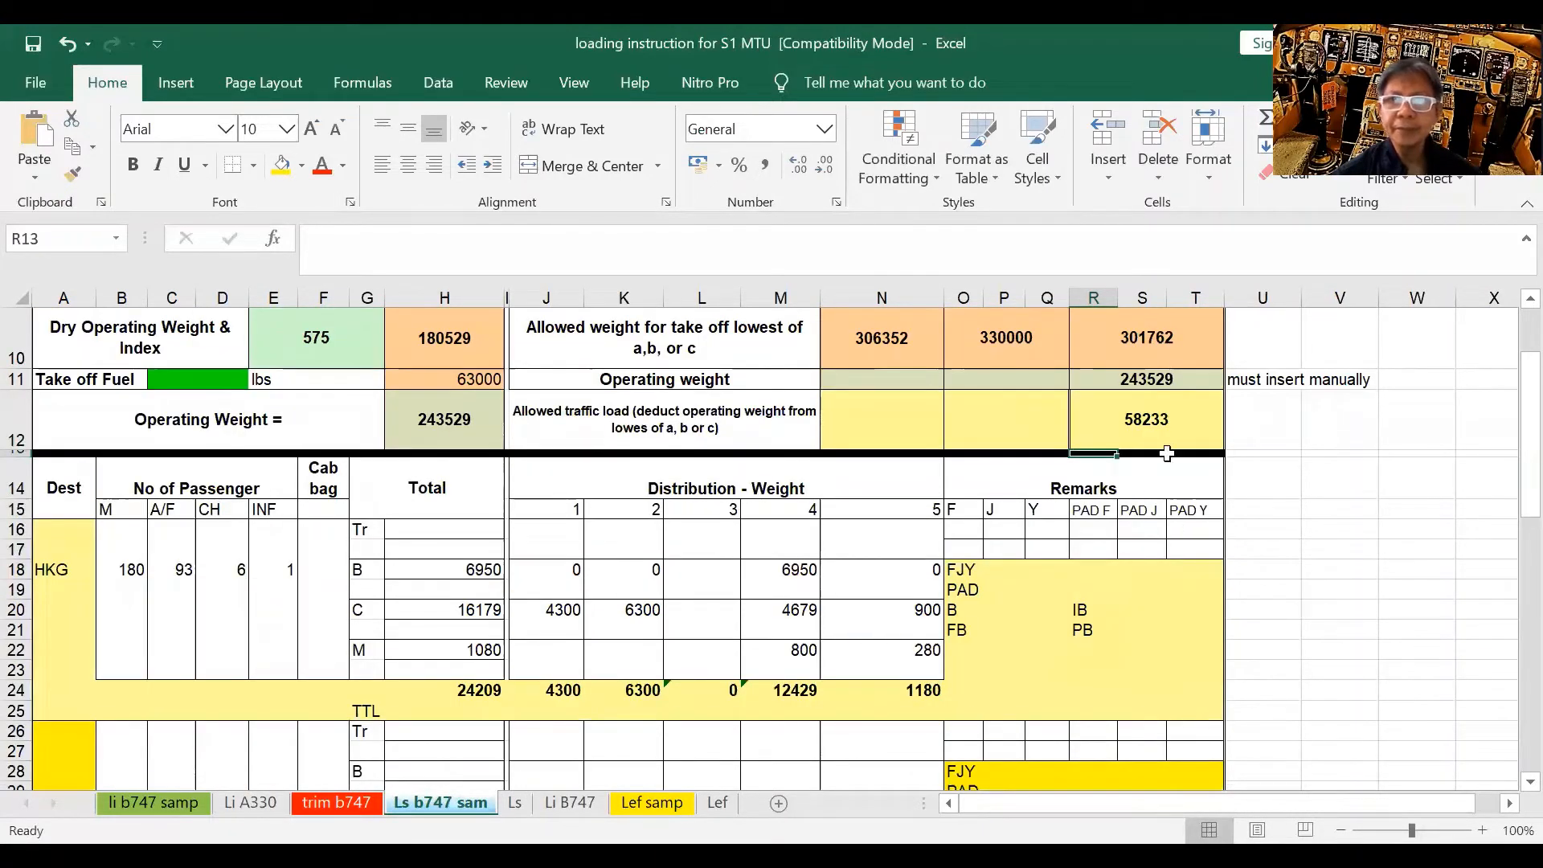
{"action": "scroll", "coordinate": [1148, 485], "scroll_direction": "down", "scroll_amount": 3}
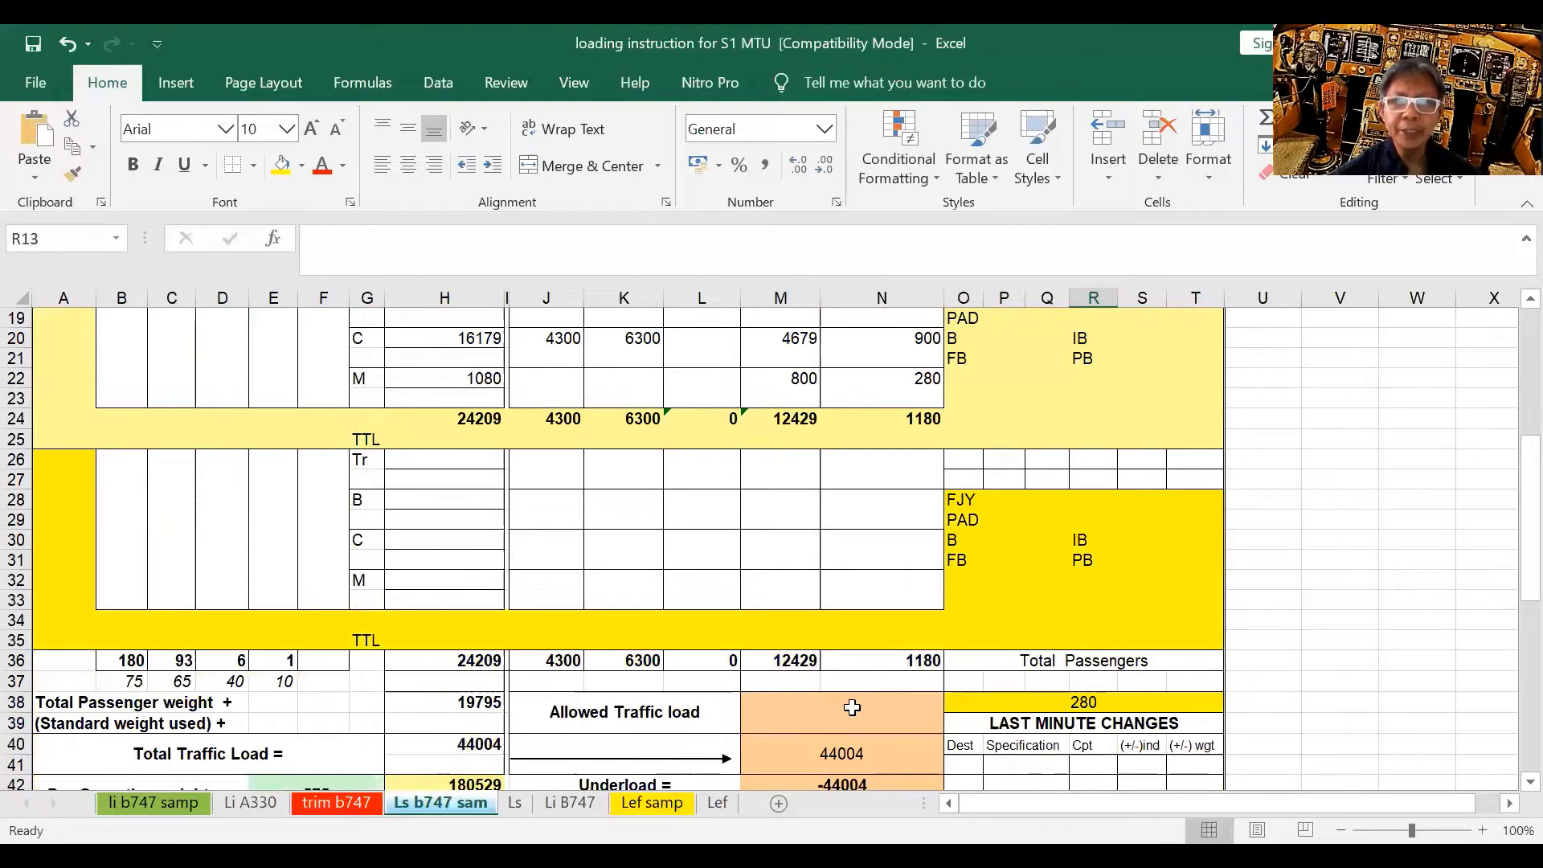
{"action": "left_click", "coordinate": [854, 709]}
{"action": "type", "text": "="}
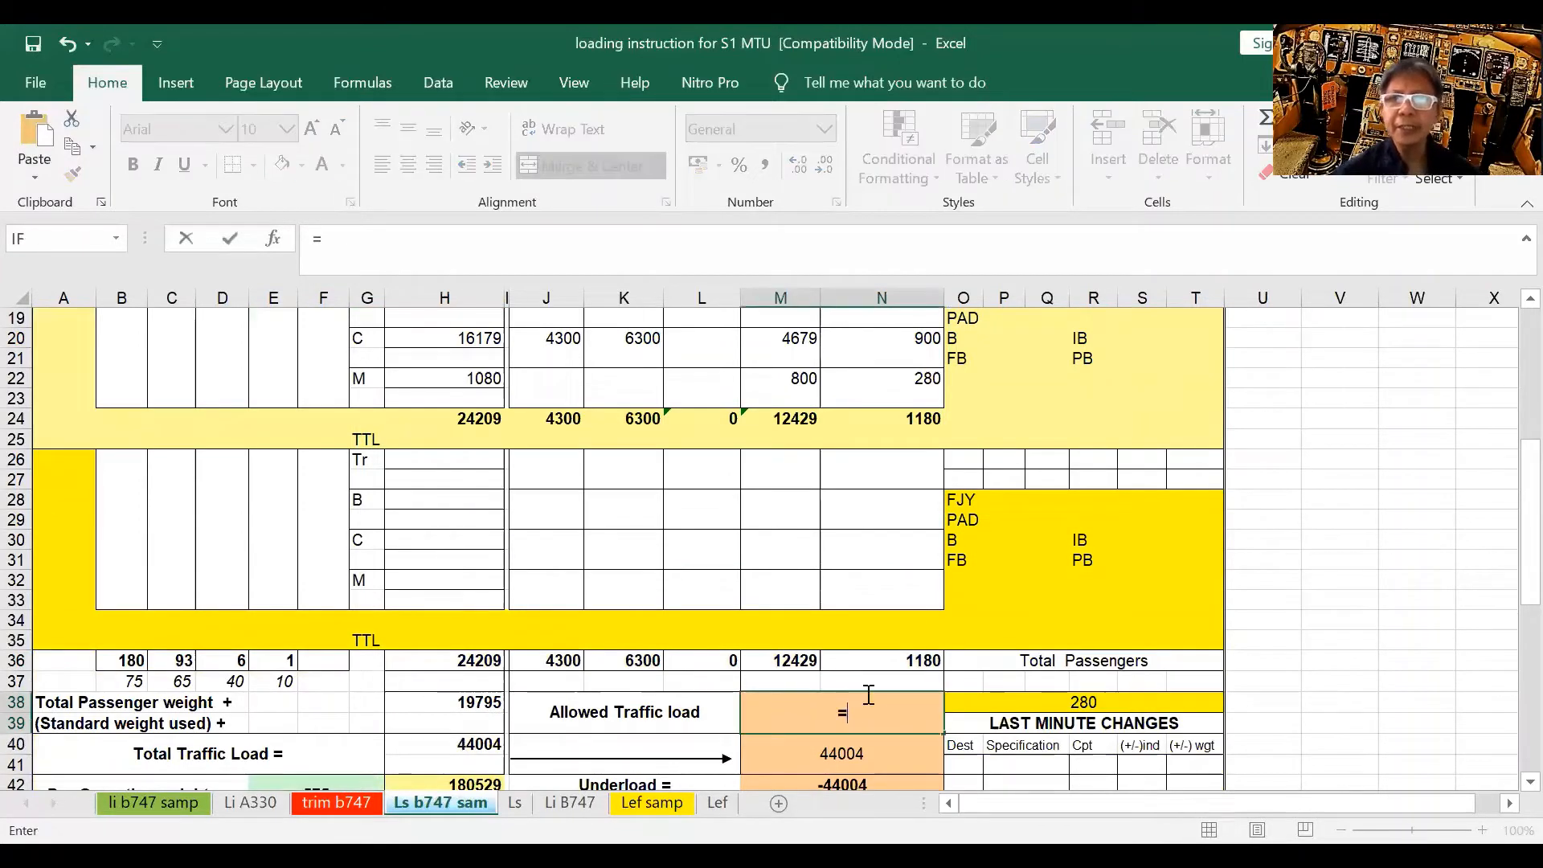
{"action": "scroll", "coordinate": [1124, 535], "scroll_direction": "up", "scroll_amount": 4}
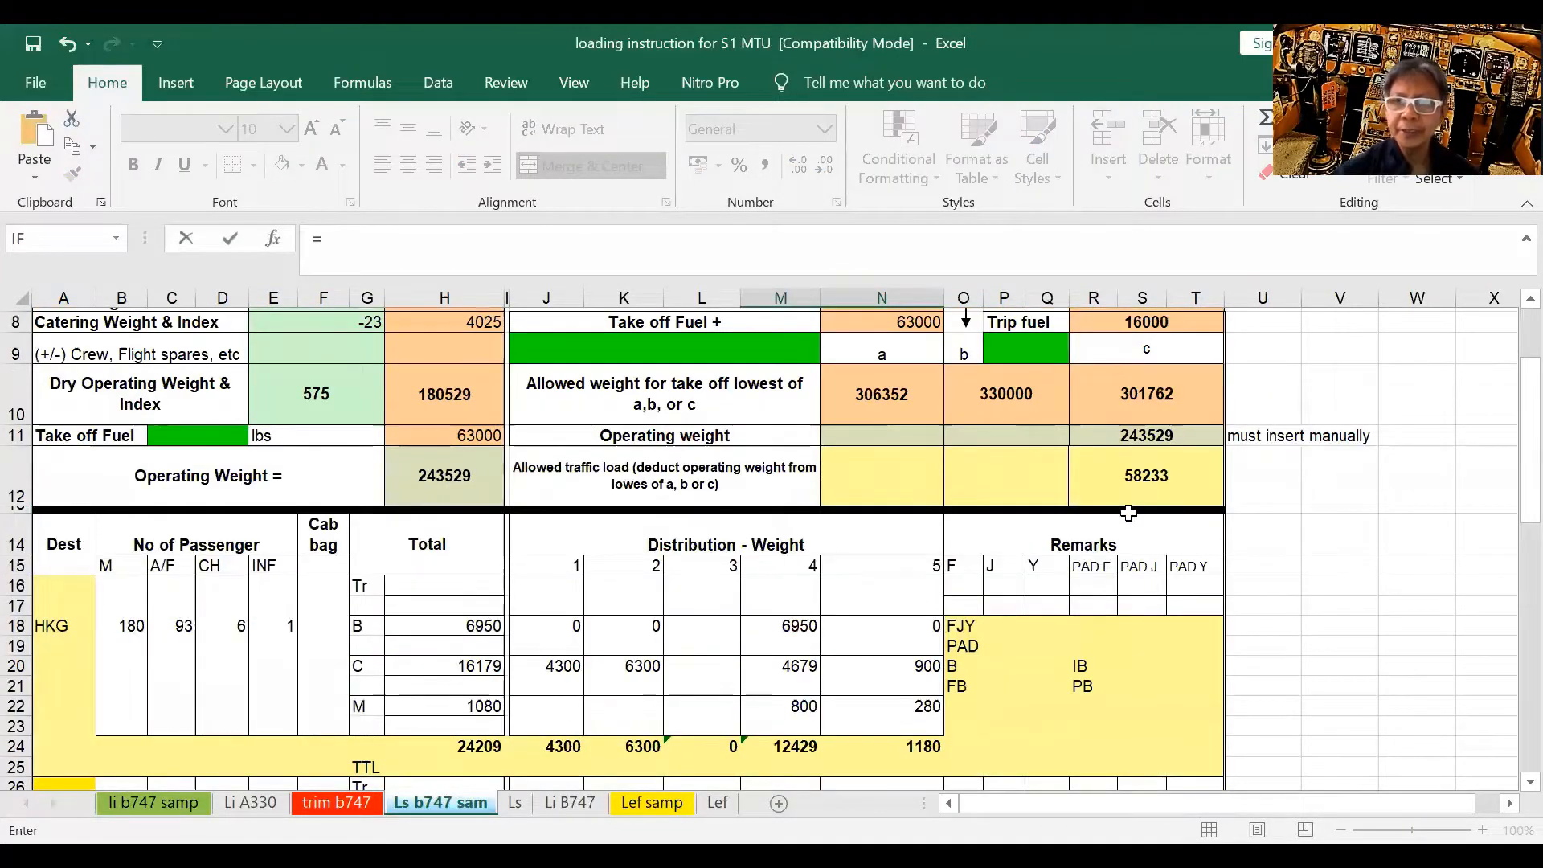
{"action": "left_click", "coordinate": [1104, 469]}
{"action": "key", "text": "Return"}
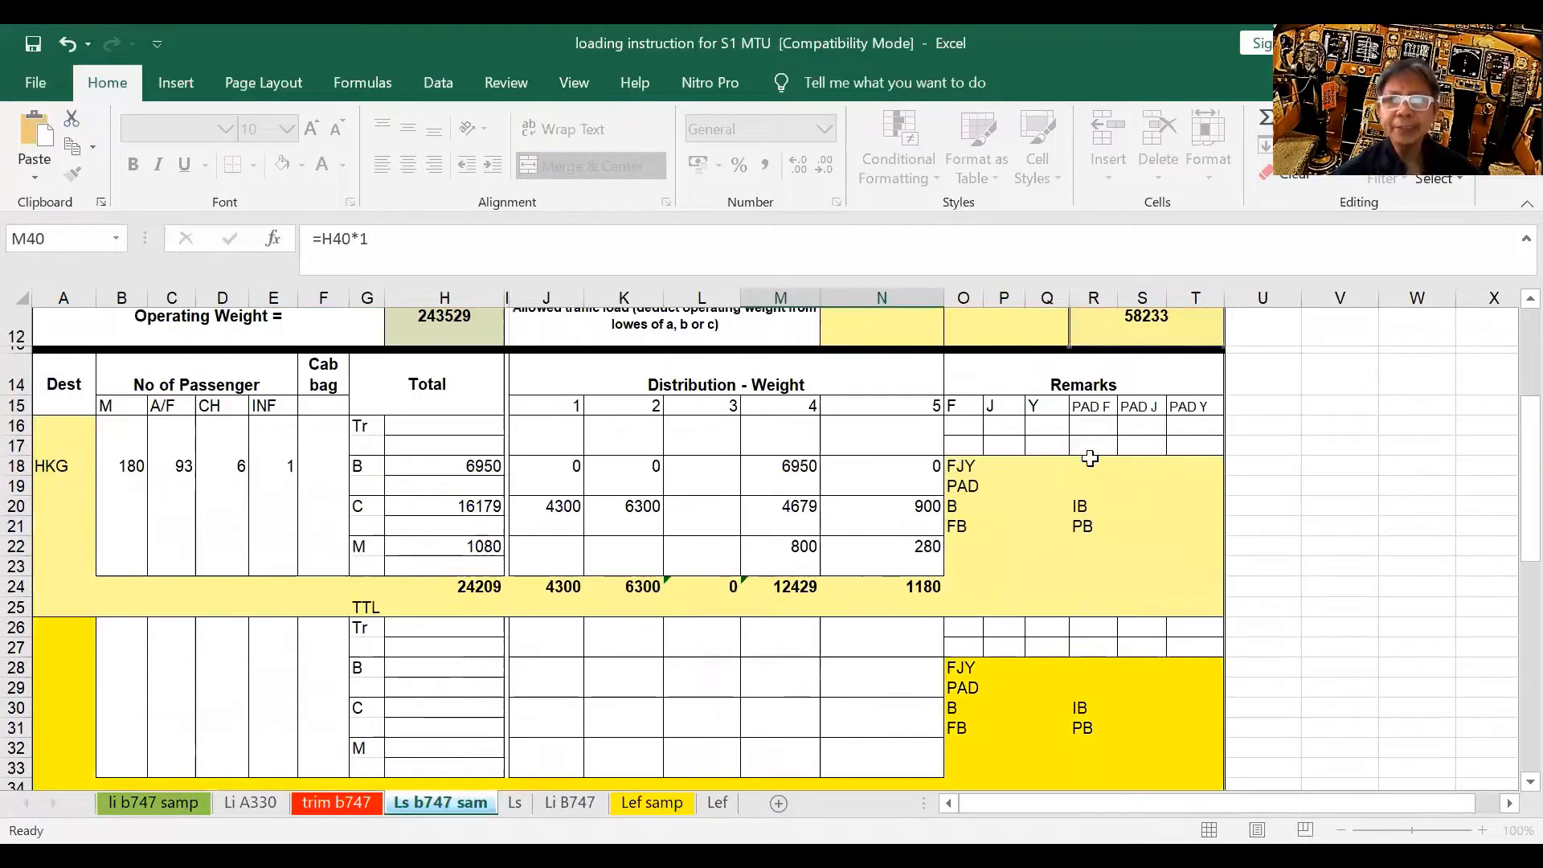
Step: Review the allowed traffic load, underload and the Balance & Seating Conditions section of the loadsheet
{"action": "scroll", "coordinate": [1089, 458], "scroll_direction": "down", "scroll_amount": 1}
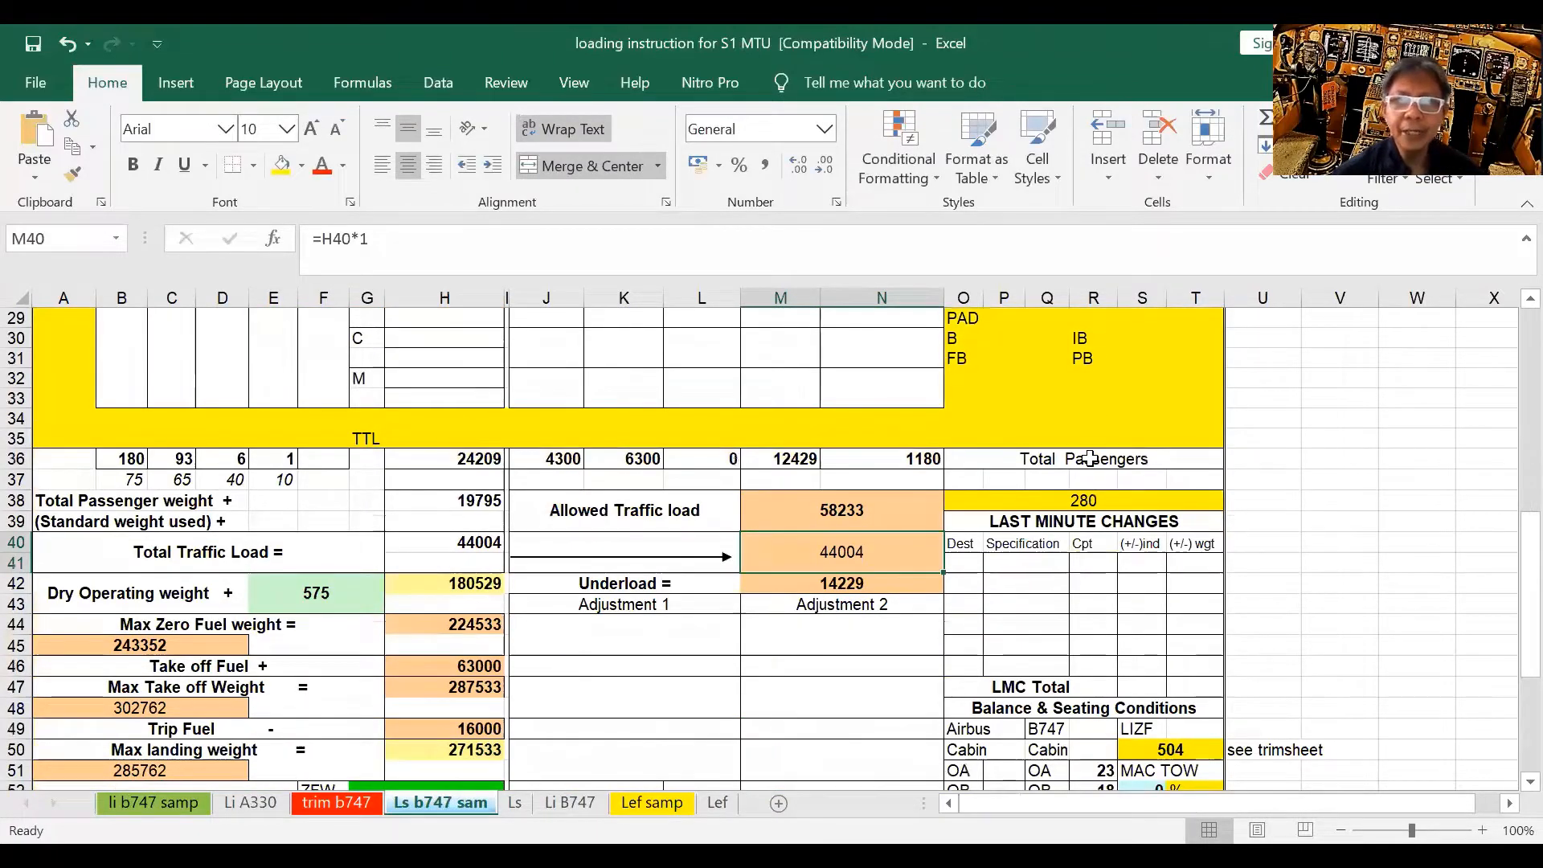
{"action": "scroll", "coordinate": [1090, 458], "scroll_direction": "down", "scroll_amount": 2}
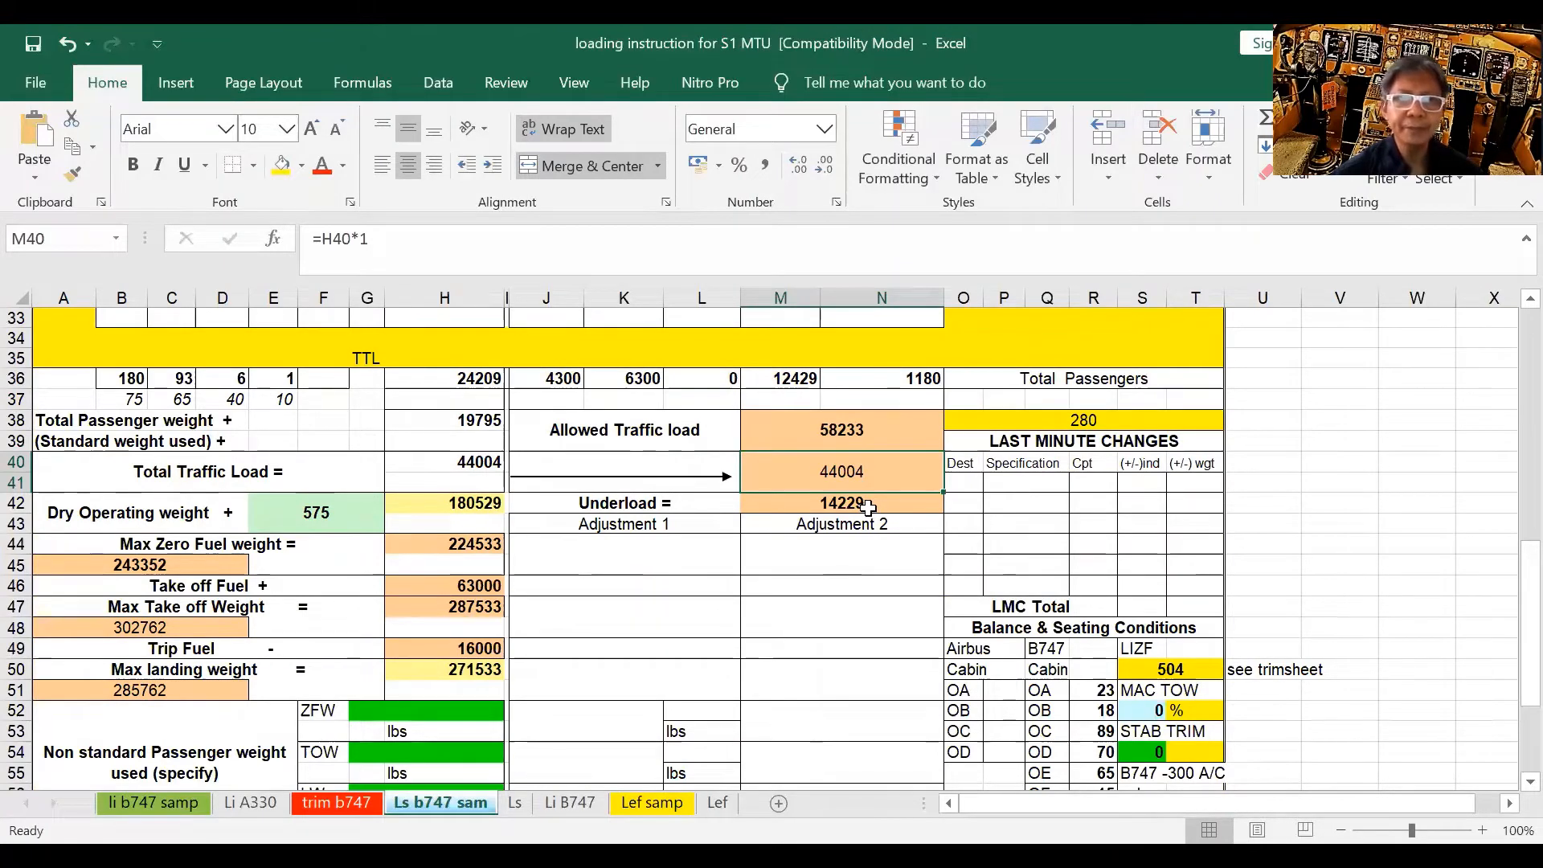
{"action": "scroll", "coordinate": [867, 507], "scroll_direction": "down", "scroll_amount": 1}
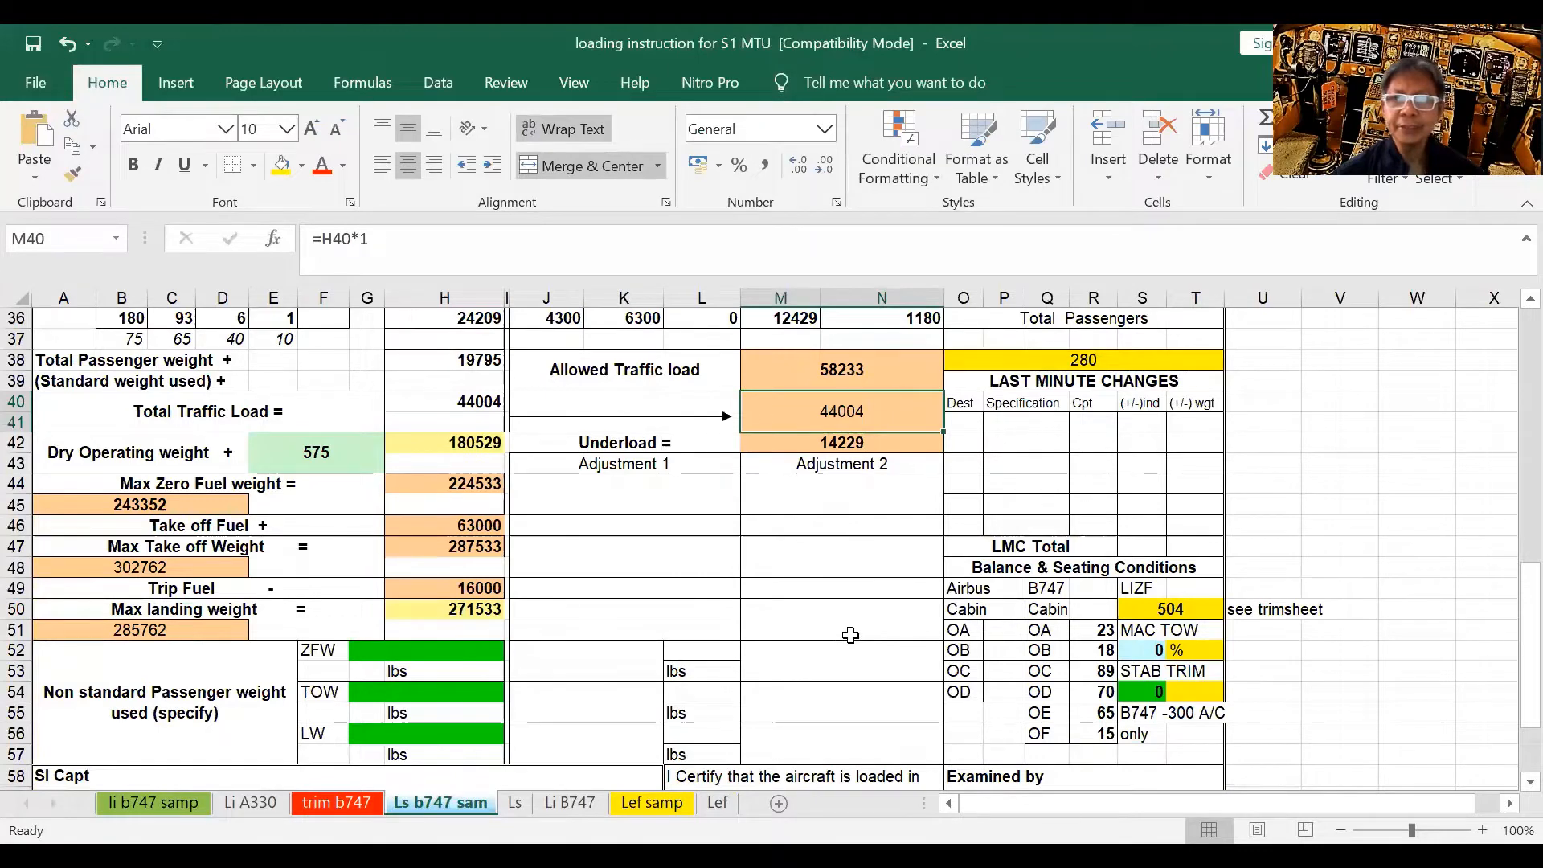
{"action": "scroll", "coordinate": [850, 635], "scroll_direction": "up", "scroll_amount": 1}
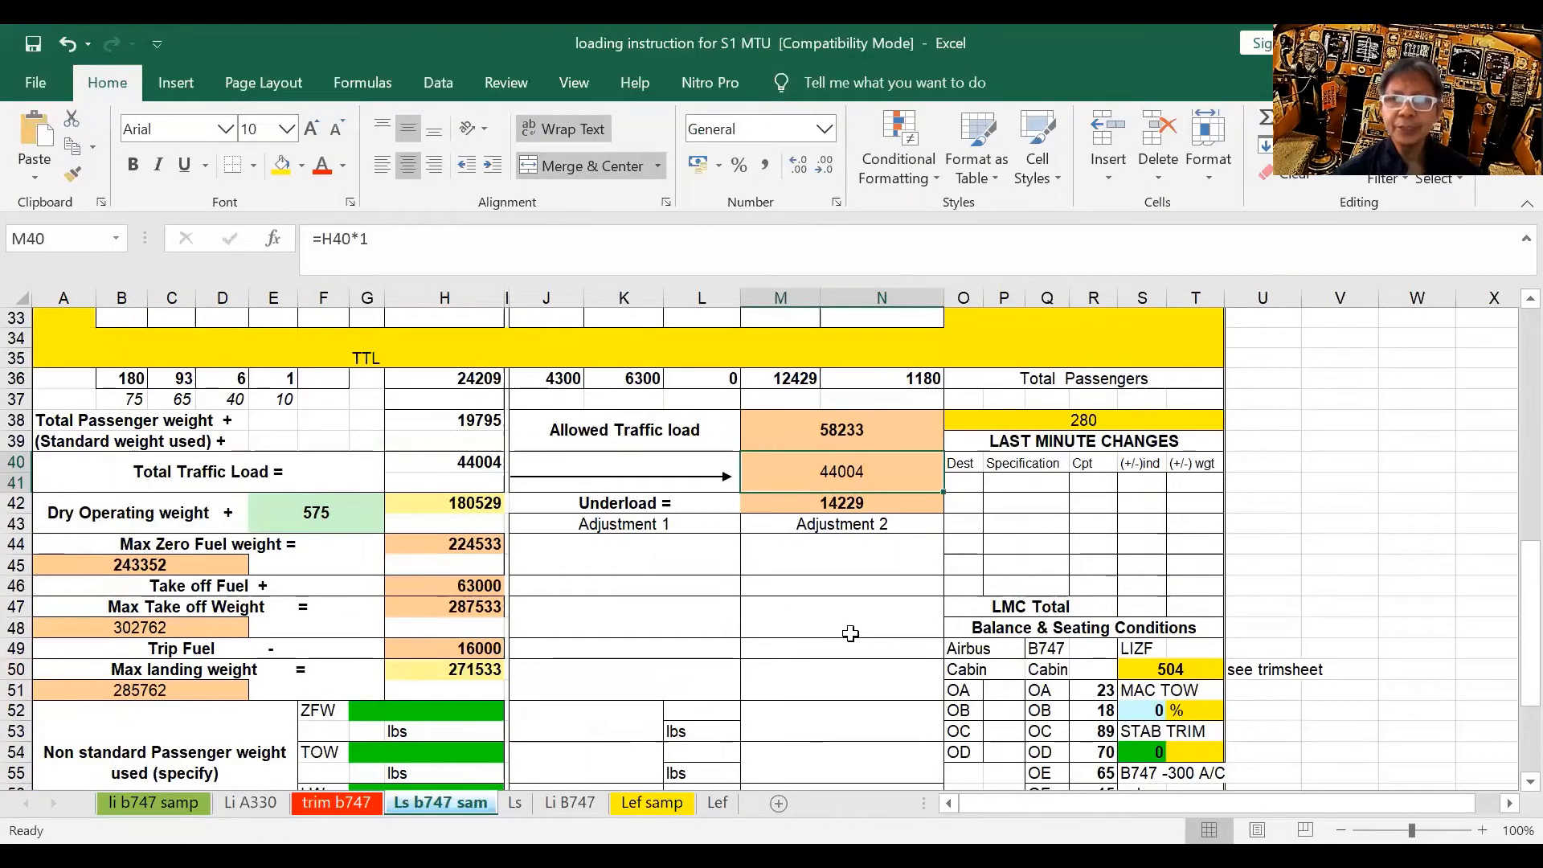
{"action": "scroll", "coordinate": [850, 635], "scroll_direction": "up", "scroll_amount": 1}
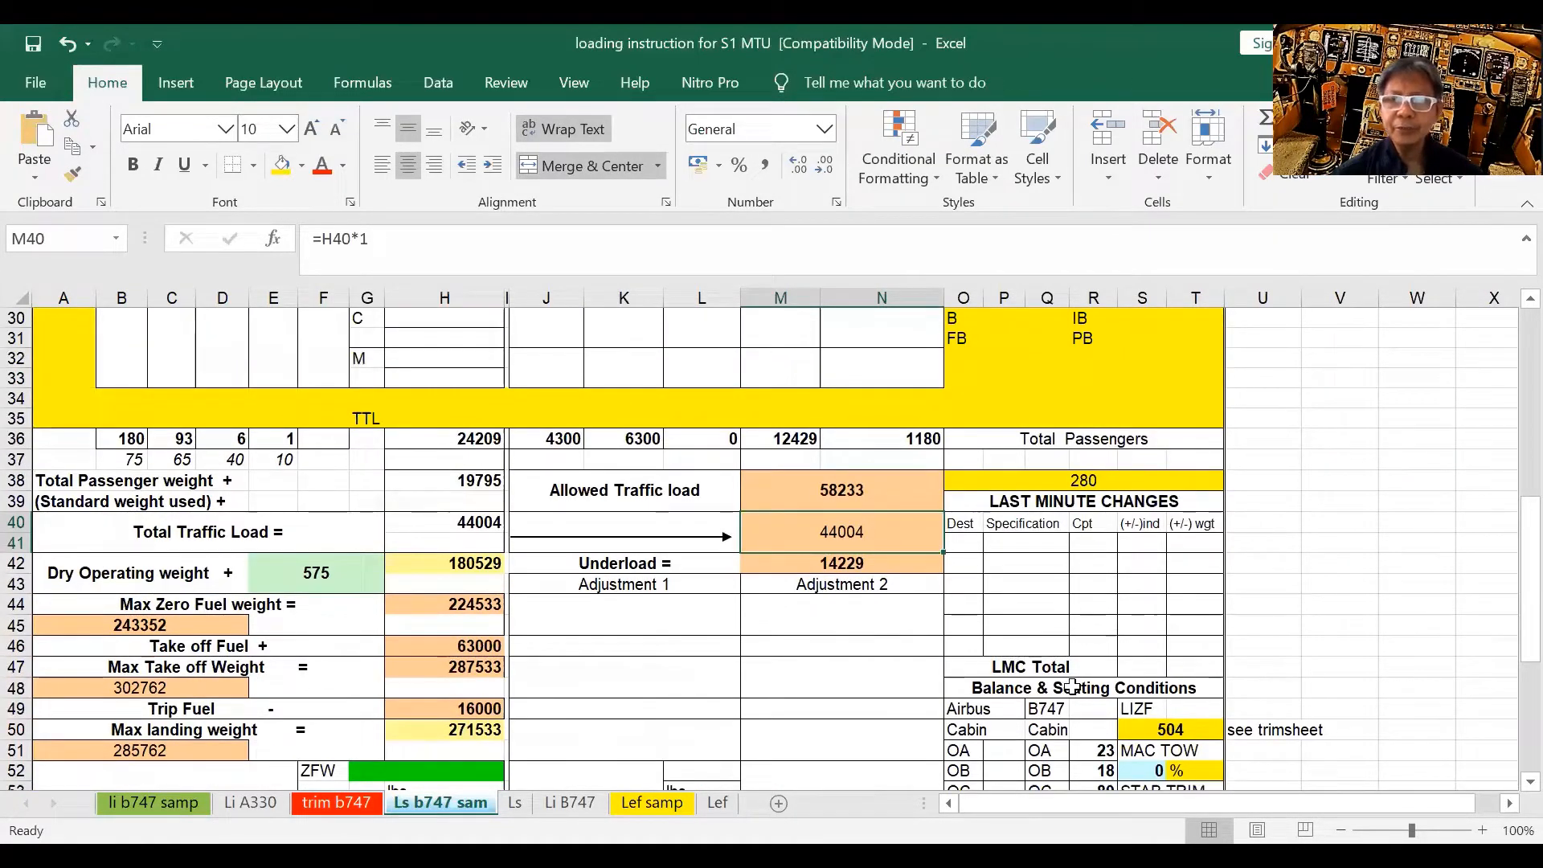
{"action": "scroll", "coordinate": [1071, 685], "scroll_direction": "up", "scroll_amount": 1}
{"action": "scroll", "coordinate": [1145, 648], "scroll_direction": "down", "scroll_amount": 2}
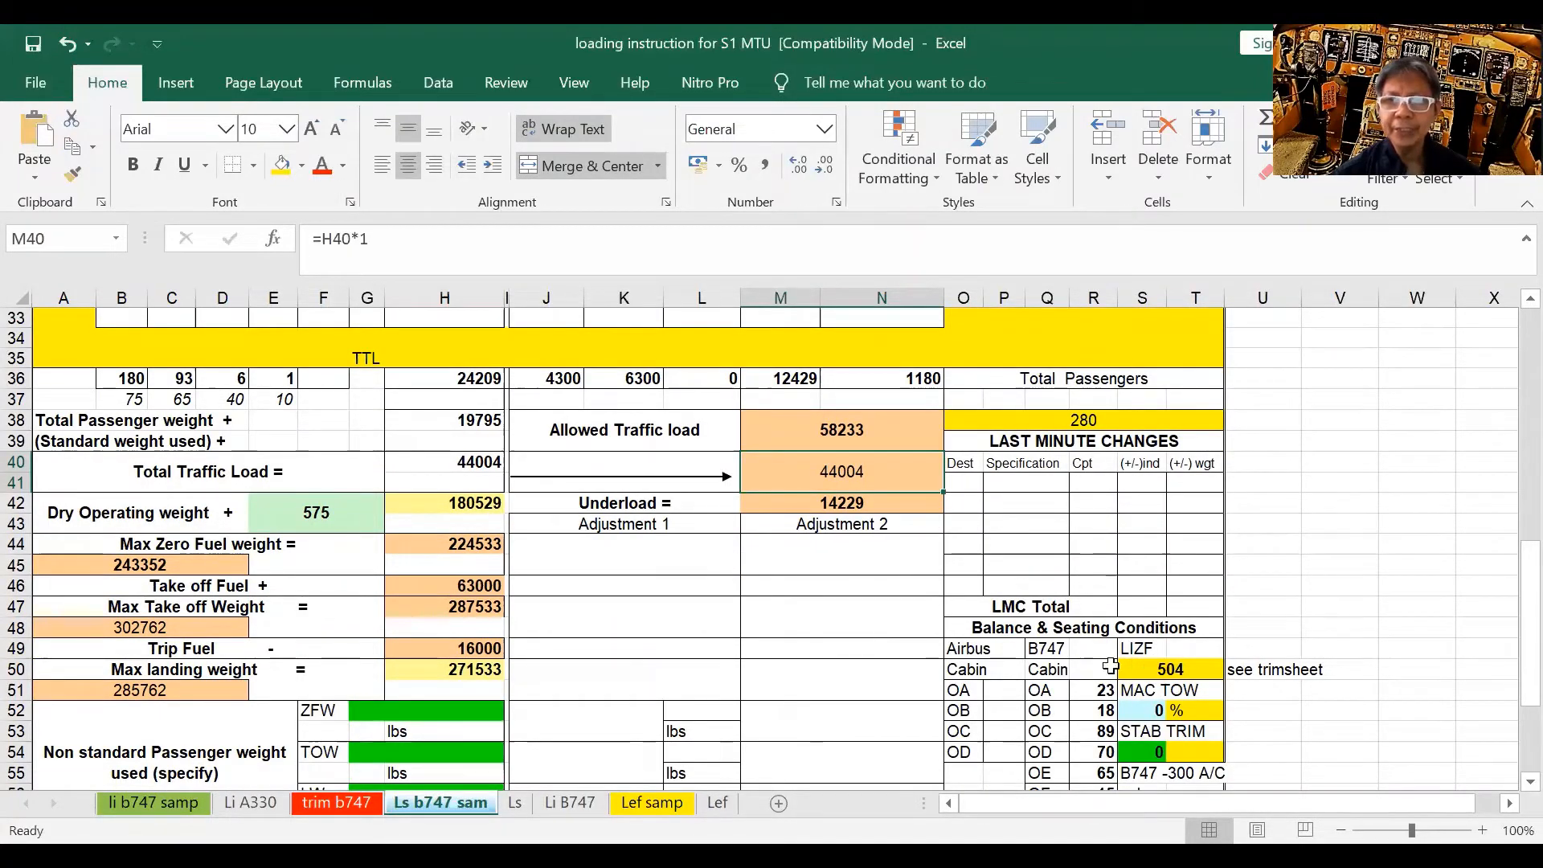
{"action": "scroll", "coordinate": [1103, 627], "scroll_direction": "down", "scroll_amount": 1}
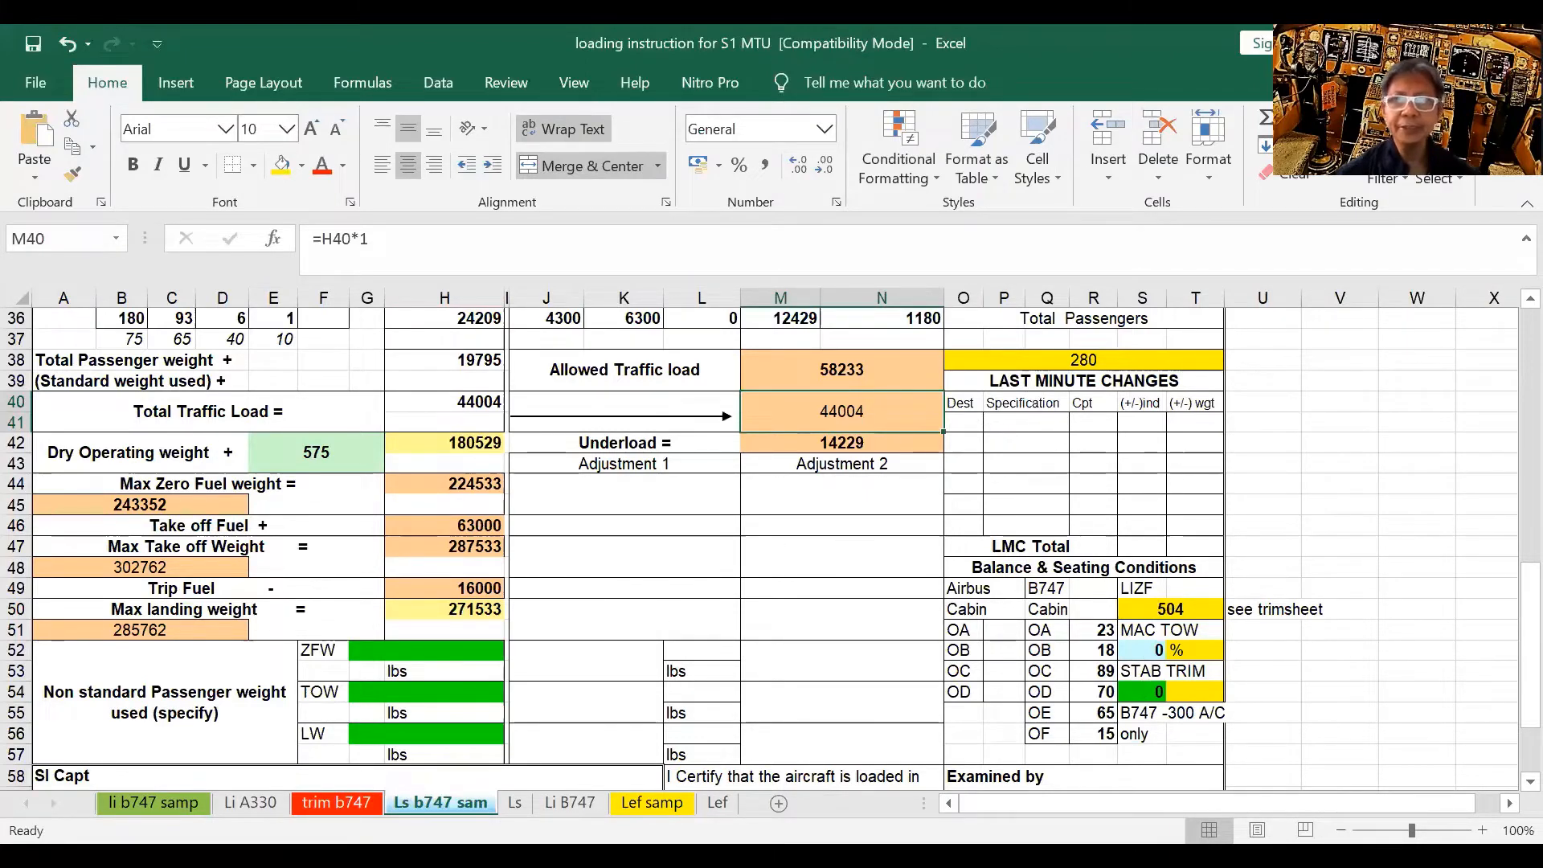
Step: On the trim b747 sheet, set the Compt 1 index in L6 to 118, matching the 4001-4500 kg row
{"action": "left_click", "coordinate": [336, 803]}
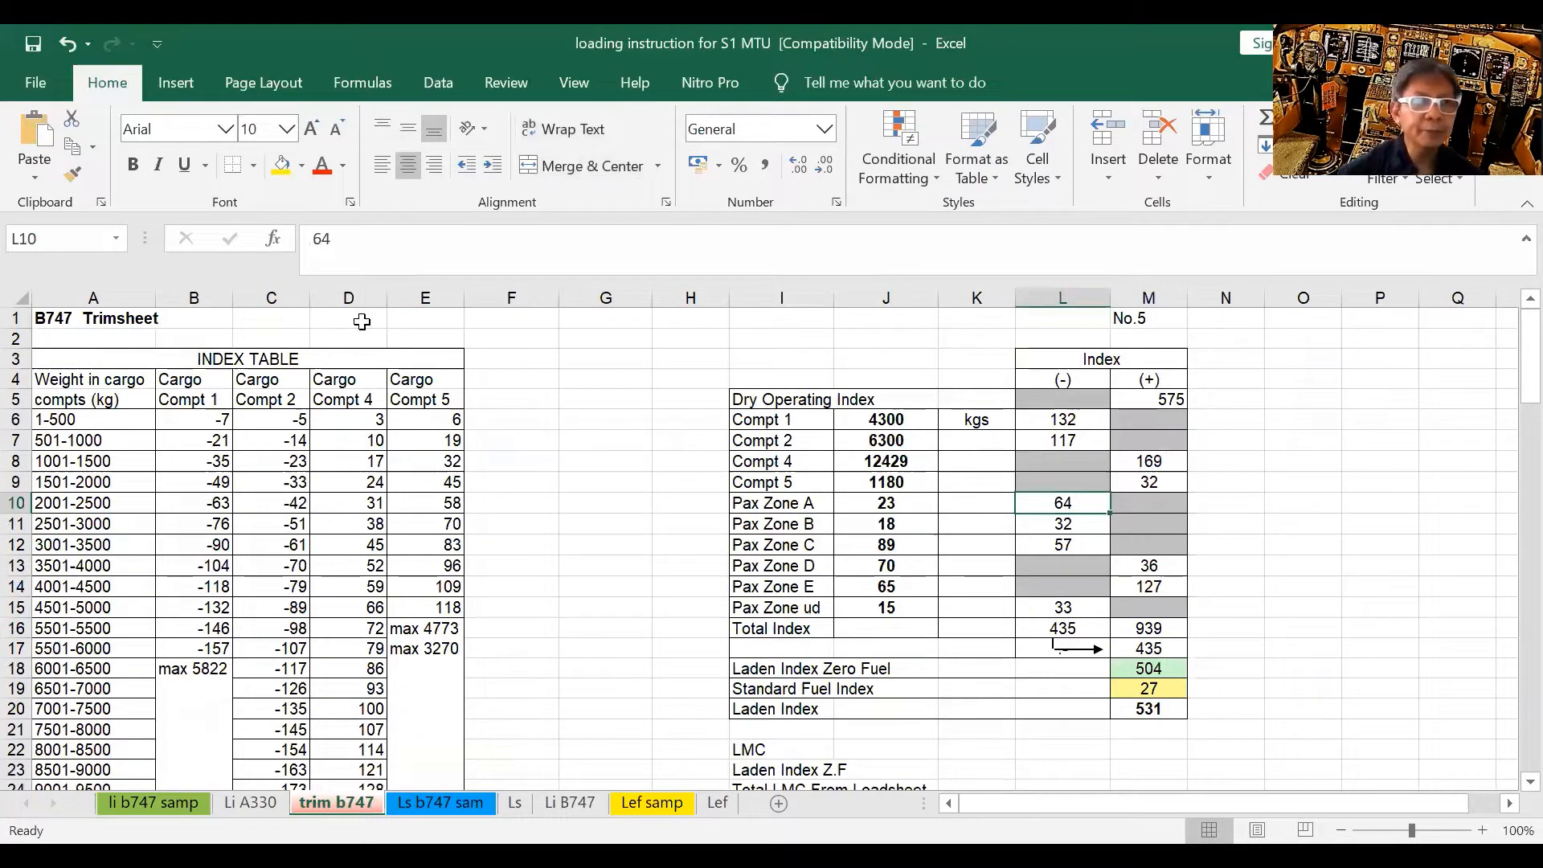
{"action": "key", "text": "Up"}
{"action": "key", "text": "Up"}
{"action": "key", "text": "Up"}
{"action": "key", "text": "Up"}
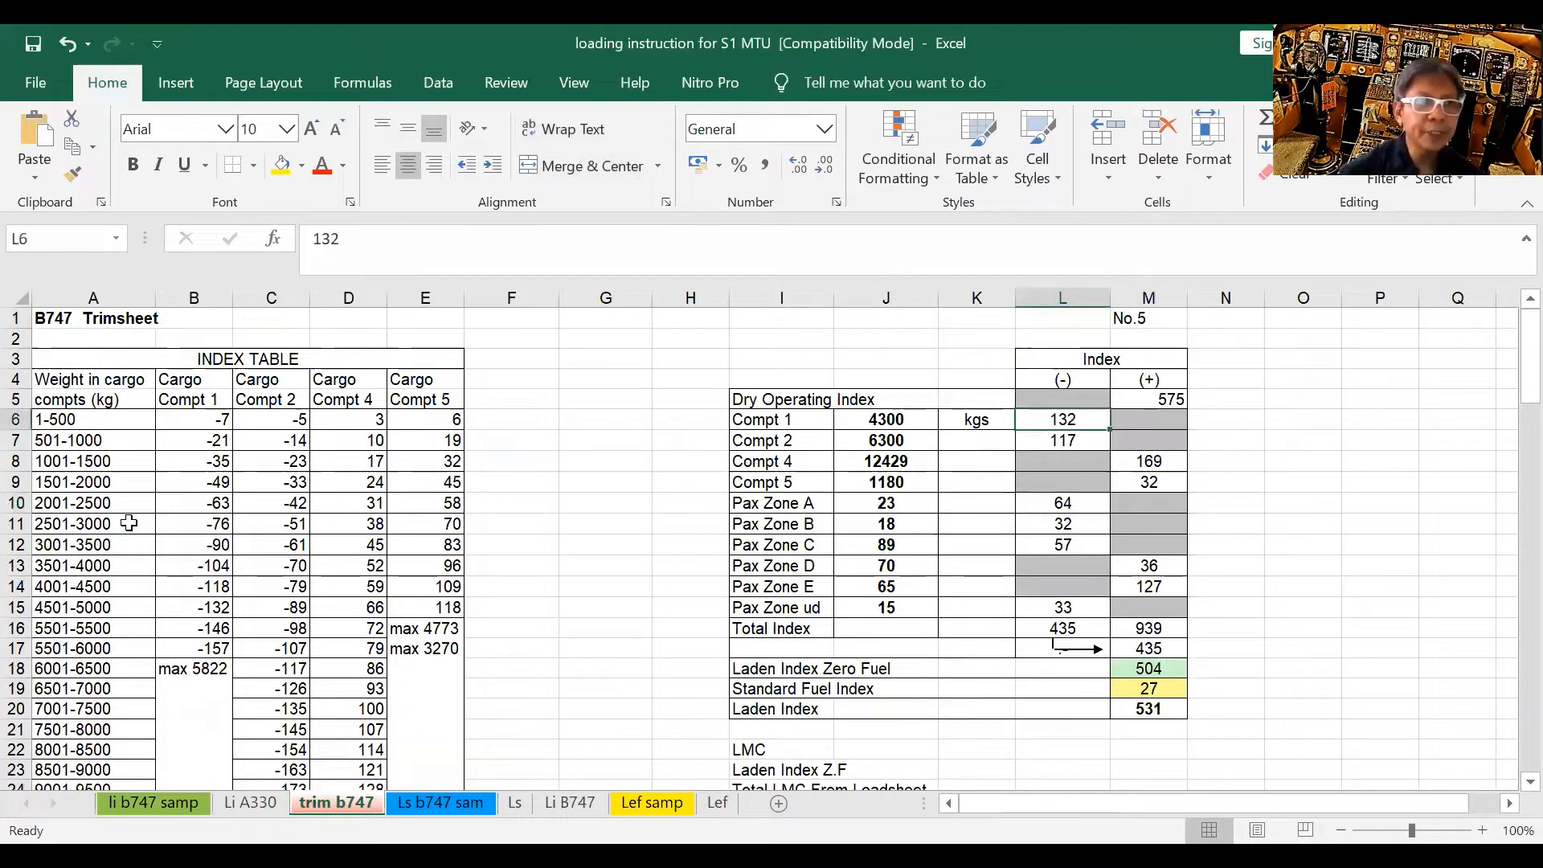
{"action": "left_click", "coordinate": [93, 587]}
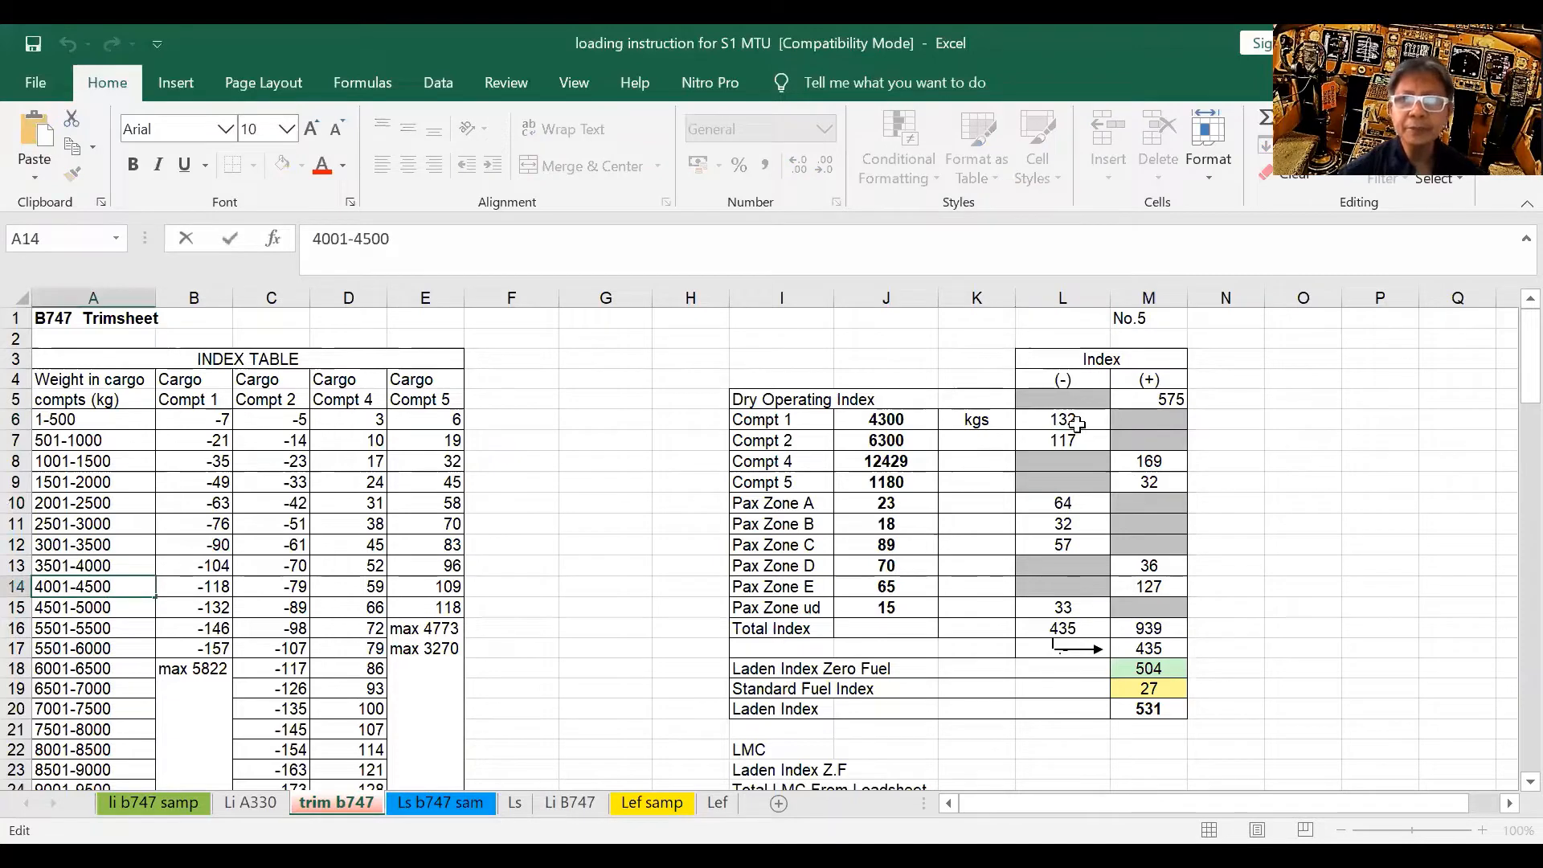
{"action": "left_click", "coordinate": [1085, 420]}
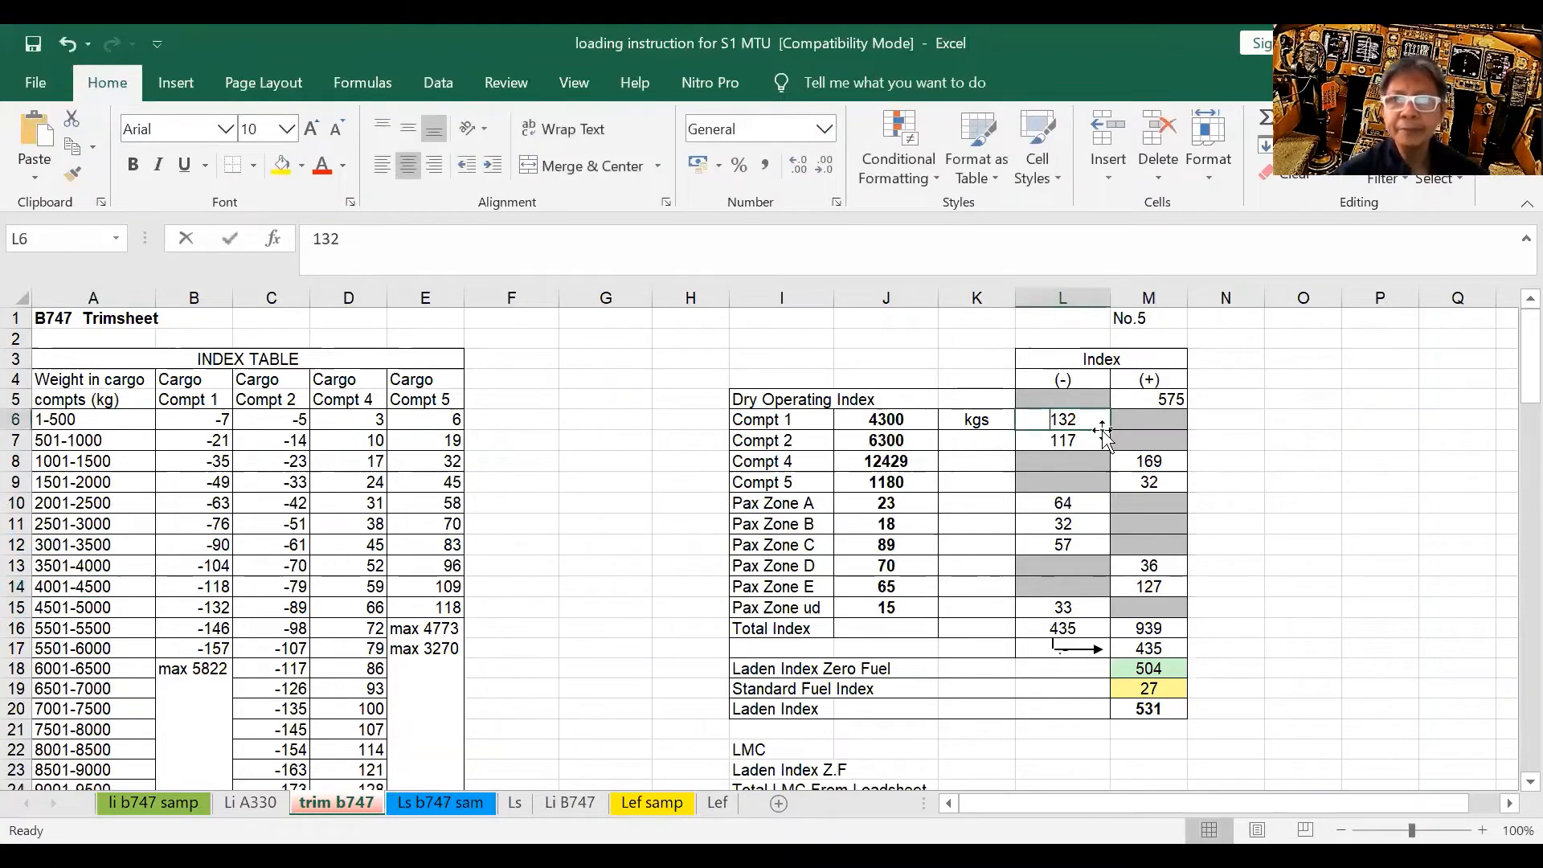
{"action": "type", "text": "118"}
{"action": "left_click", "coordinate": [1140, 423]}
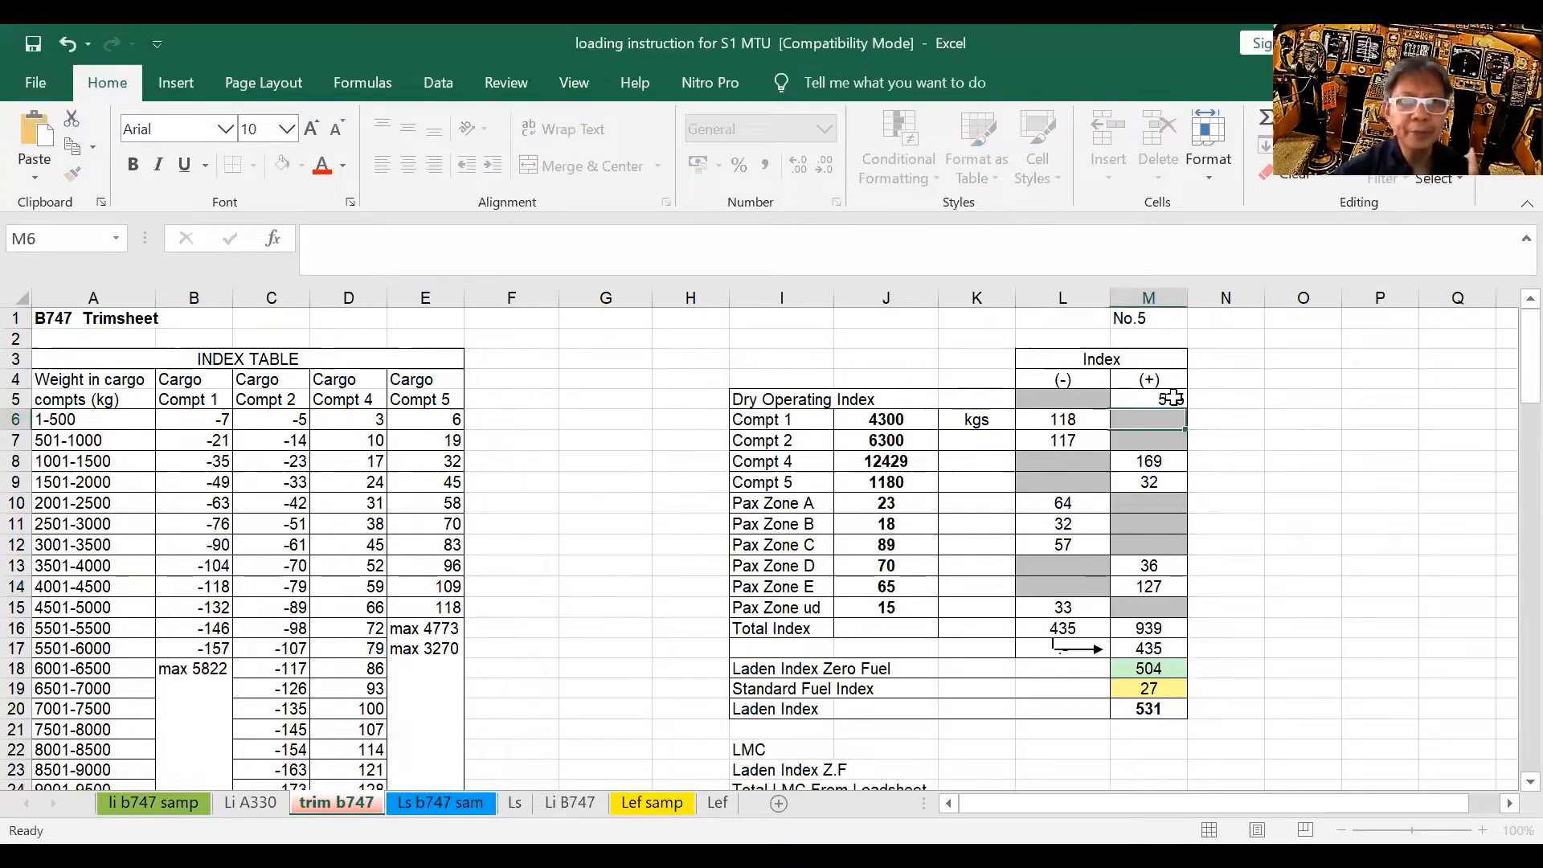
{"action": "left_click", "coordinate": [1175, 396]}
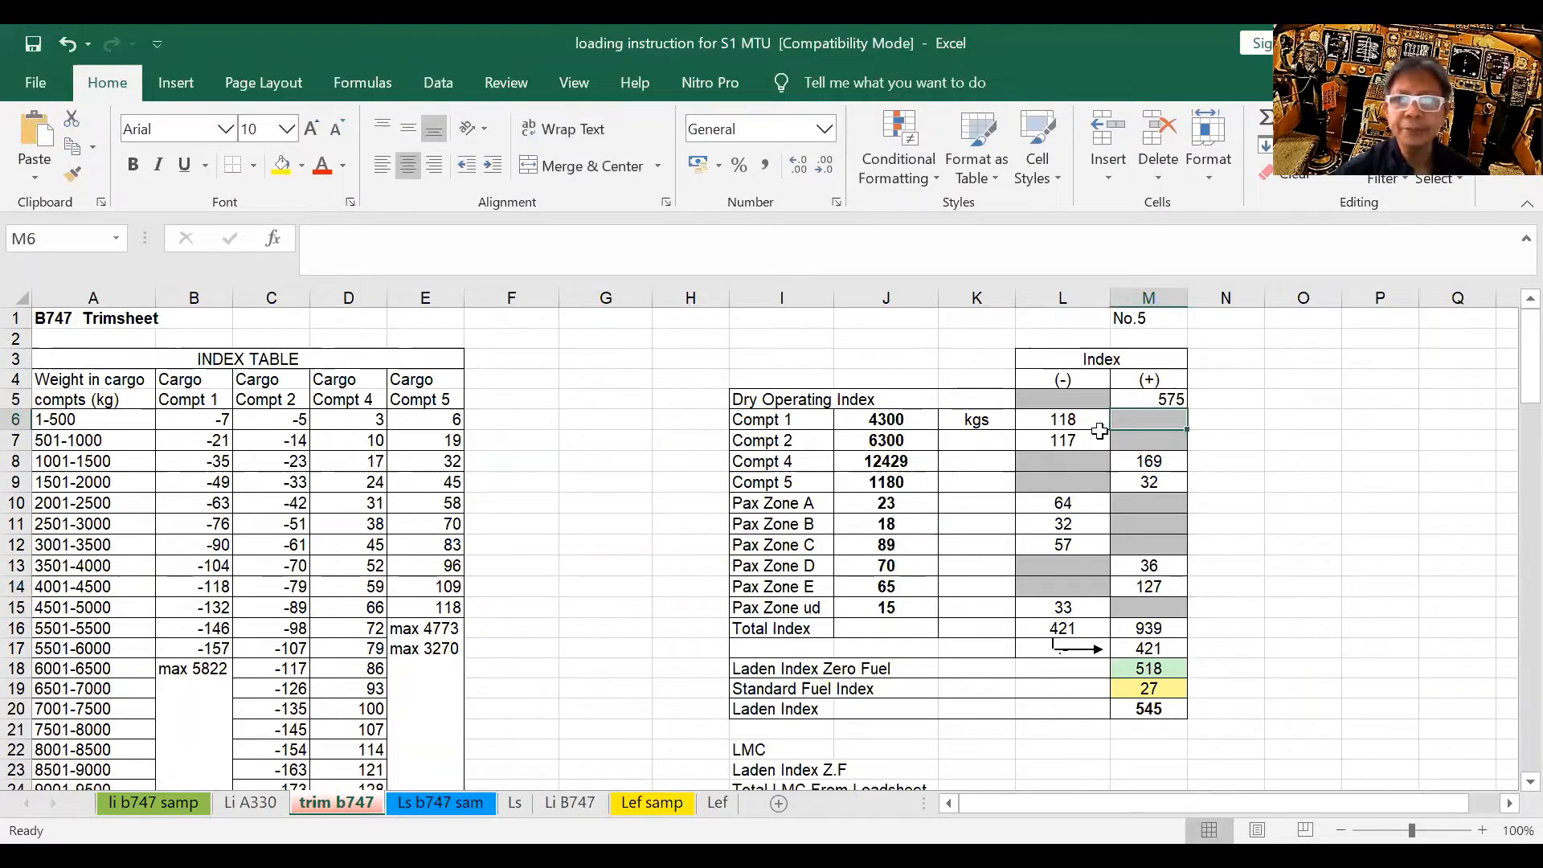
Step: Check the Compt 2, Compt 4 and Compt 5 indices against the cargo index table's weight ranges
{"action": "left_click", "coordinate": [1075, 442]}
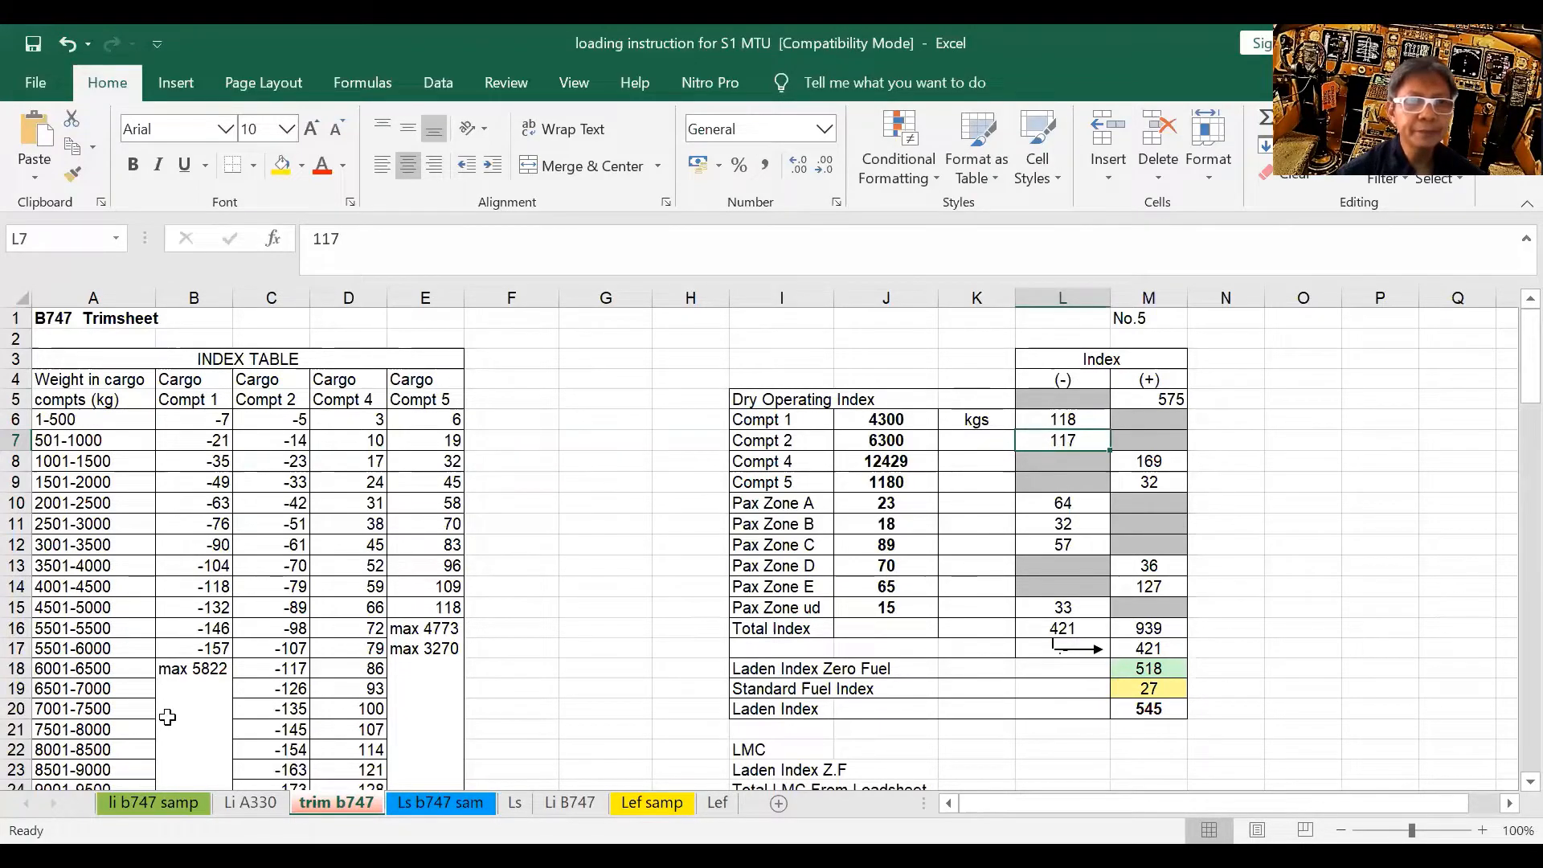
{"action": "scroll", "coordinate": [167, 717], "scroll_direction": "down", "scroll_amount": 1}
{"action": "scroll", "coordinate": [167, 717], "scroll_direction": "down", "scroll_amount": 1}
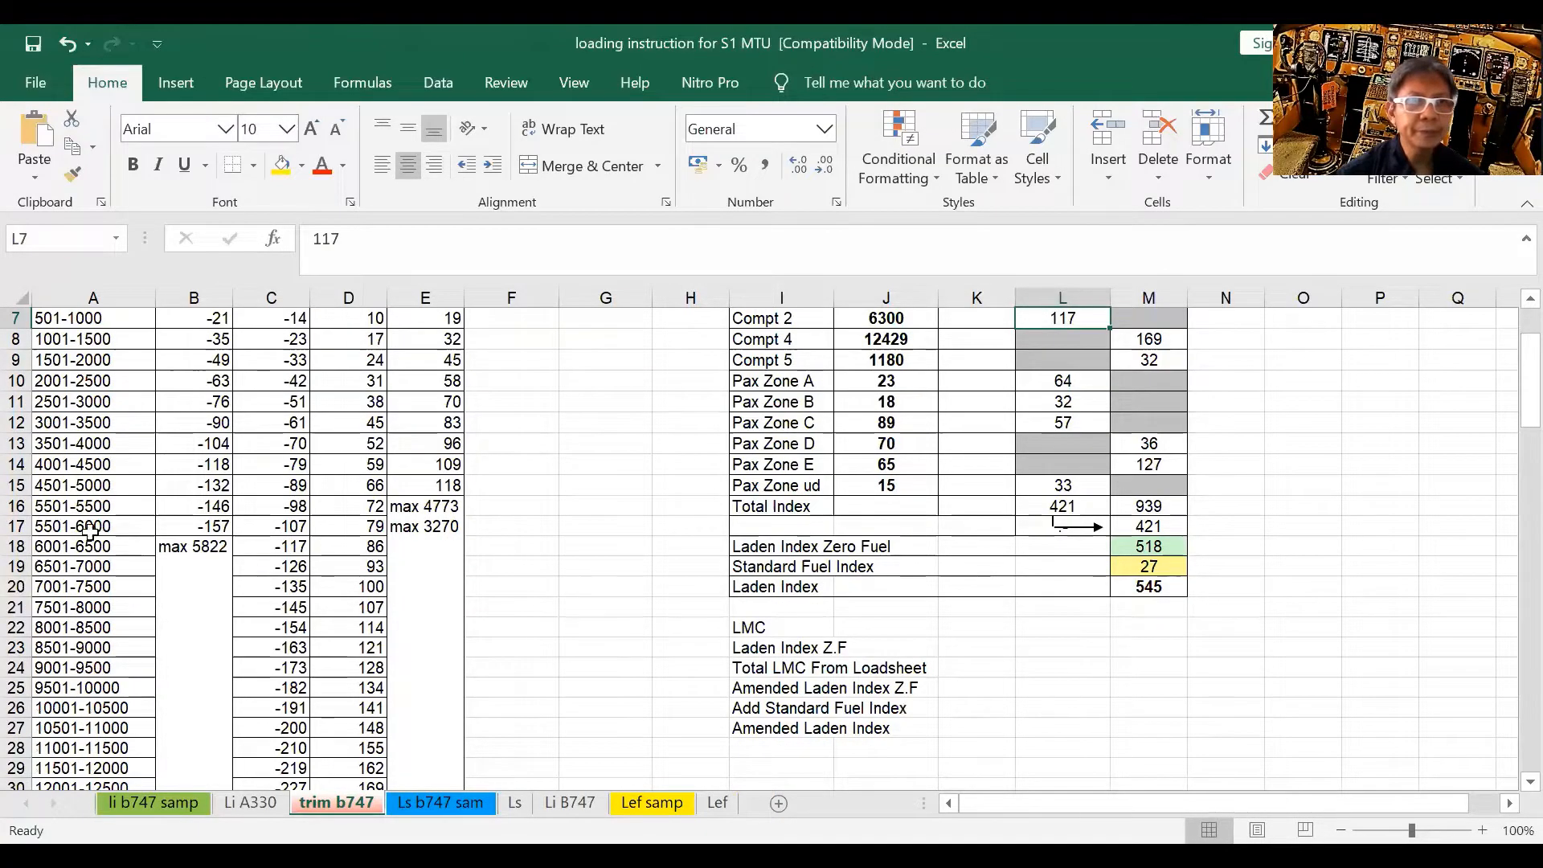
{"action": "scroll", "coordinate": [90, 530], "scroll_direction": "up", "scroll_amount": 1}
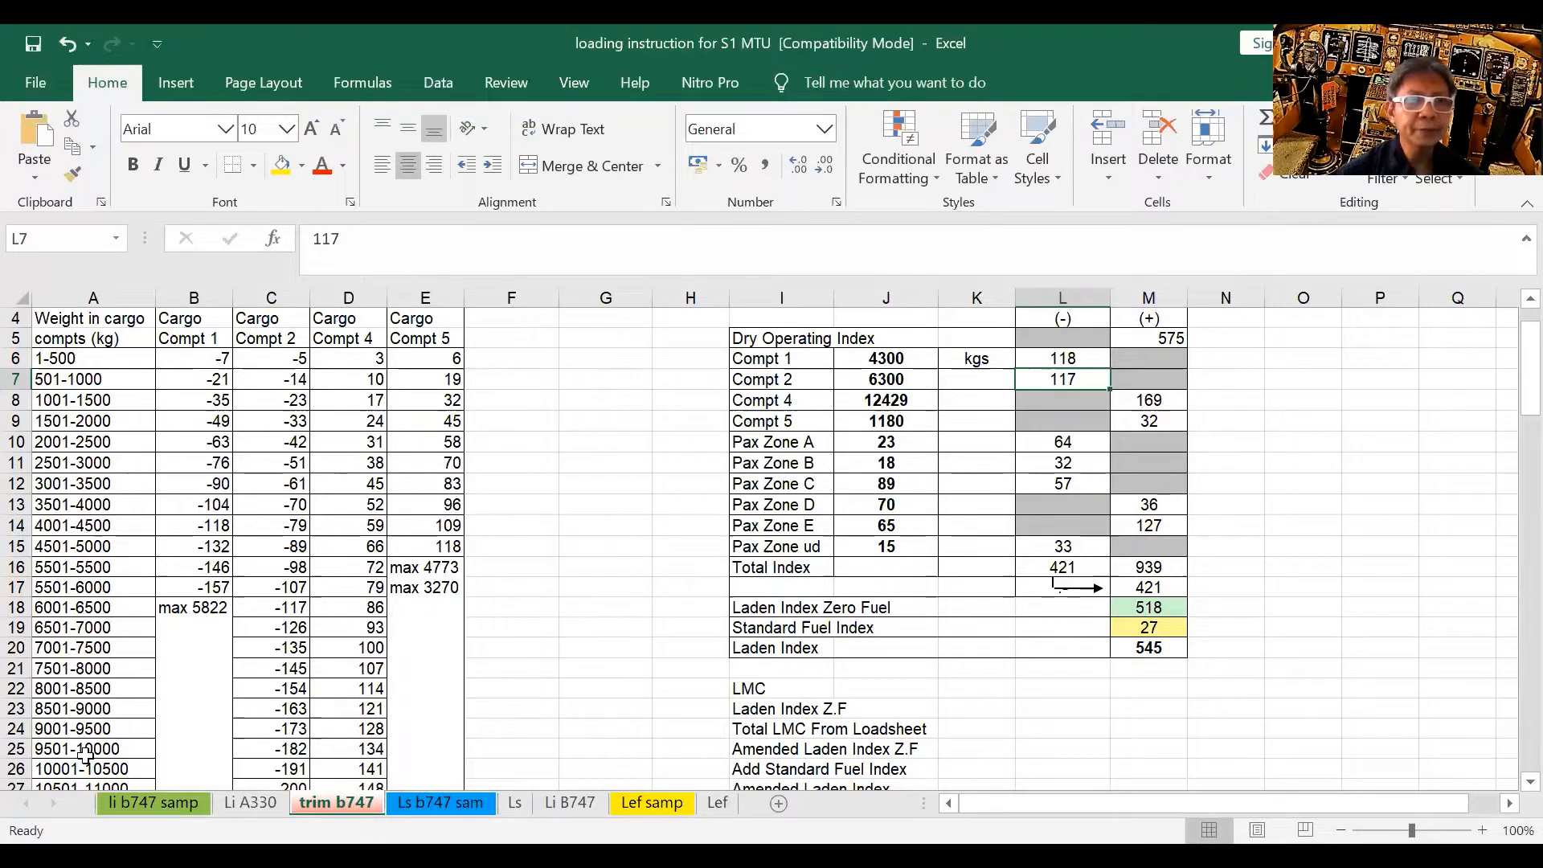
{"action": "scroll", "coordinate": [84, 756], "scroll_direction": "down", "scroll_amount": 1}
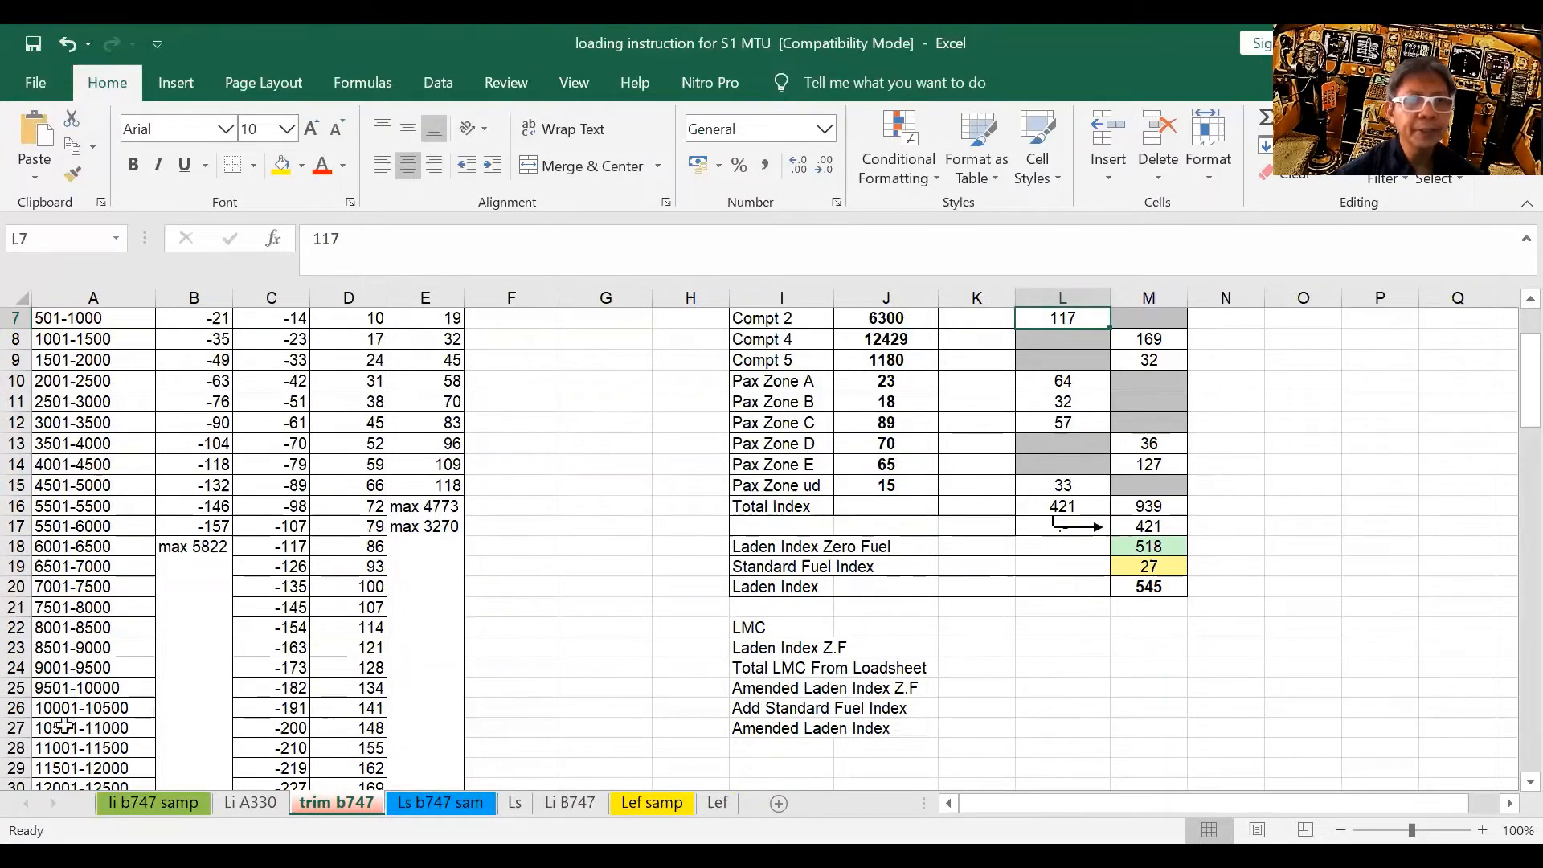
{"action": "scroll", "coordinate": [65, 726], "scroll_direction": "down", "scroll_amount": 1}
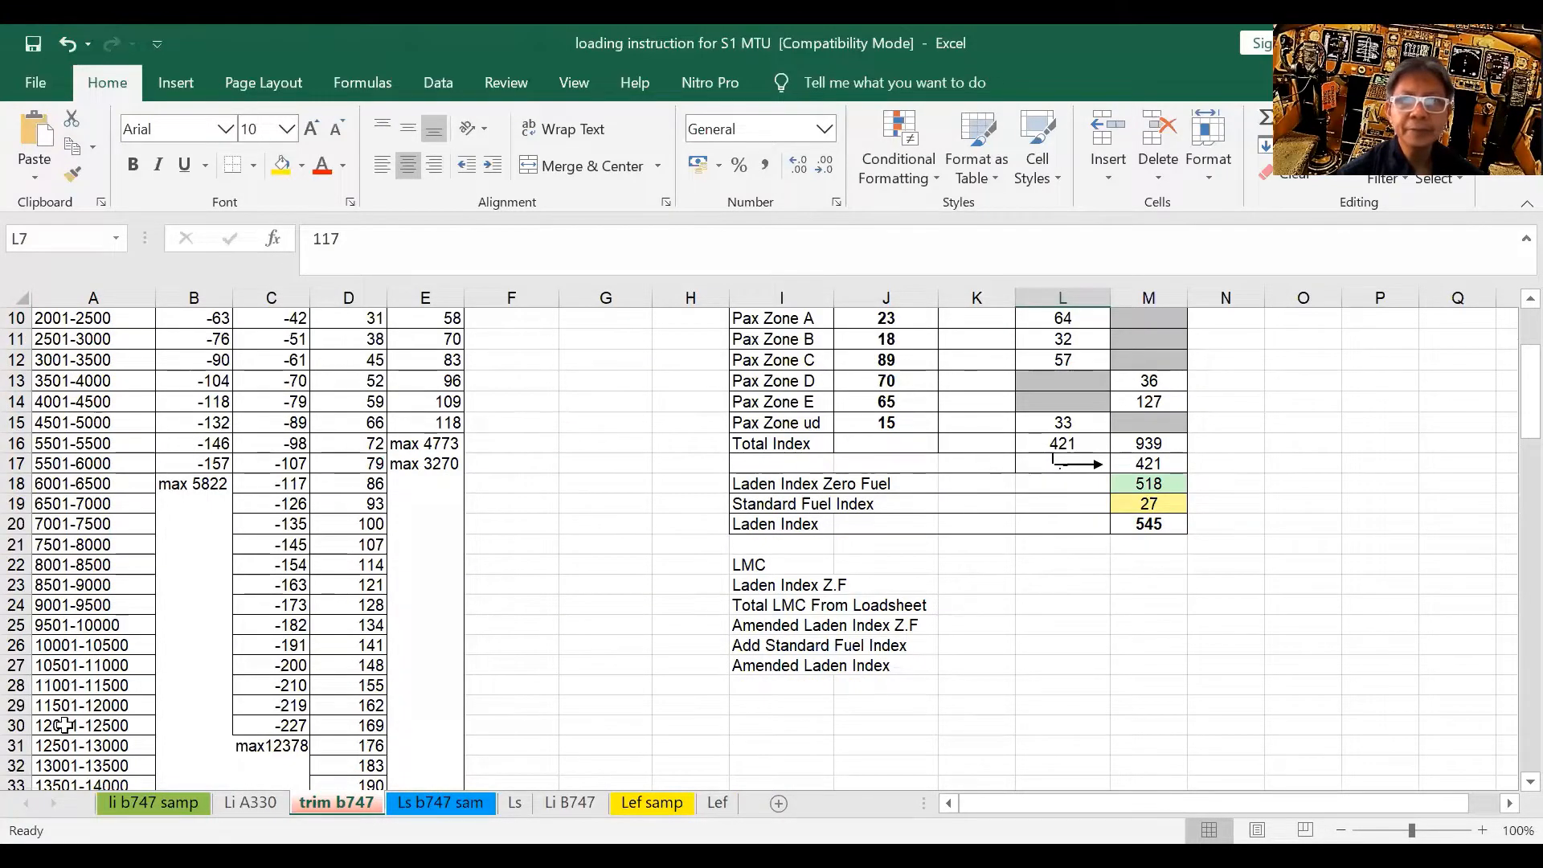
{"action": "scroll", "coordinate": [65, 725], "scroll_direction": "up", "scroll_amount": 1}
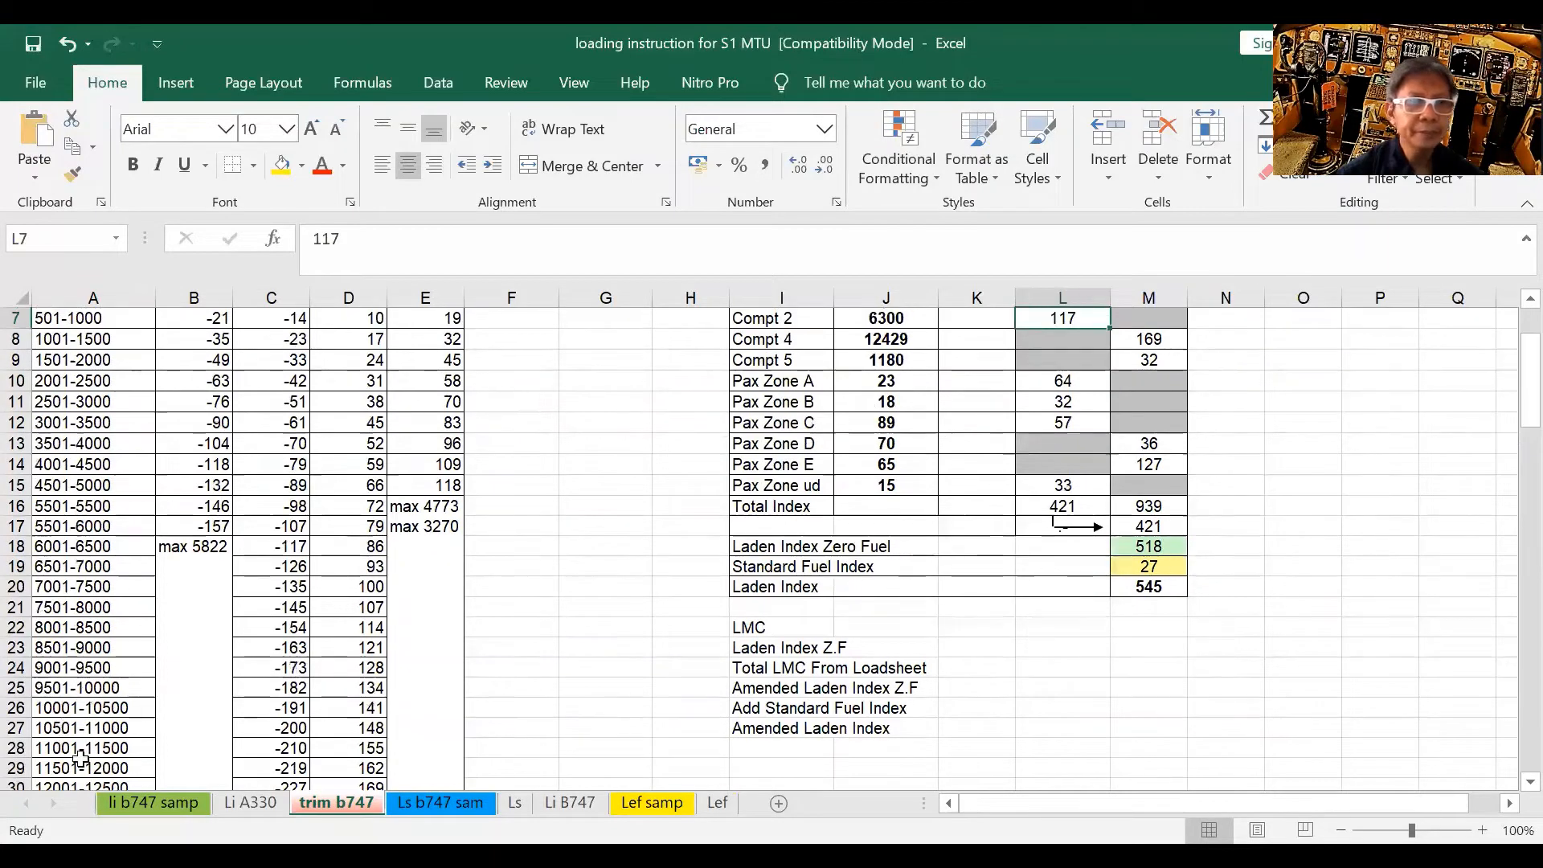
{"action": "scroll", "coordinate": [81, 759], "scroll_direction": "down", "scroll_amount": 1}
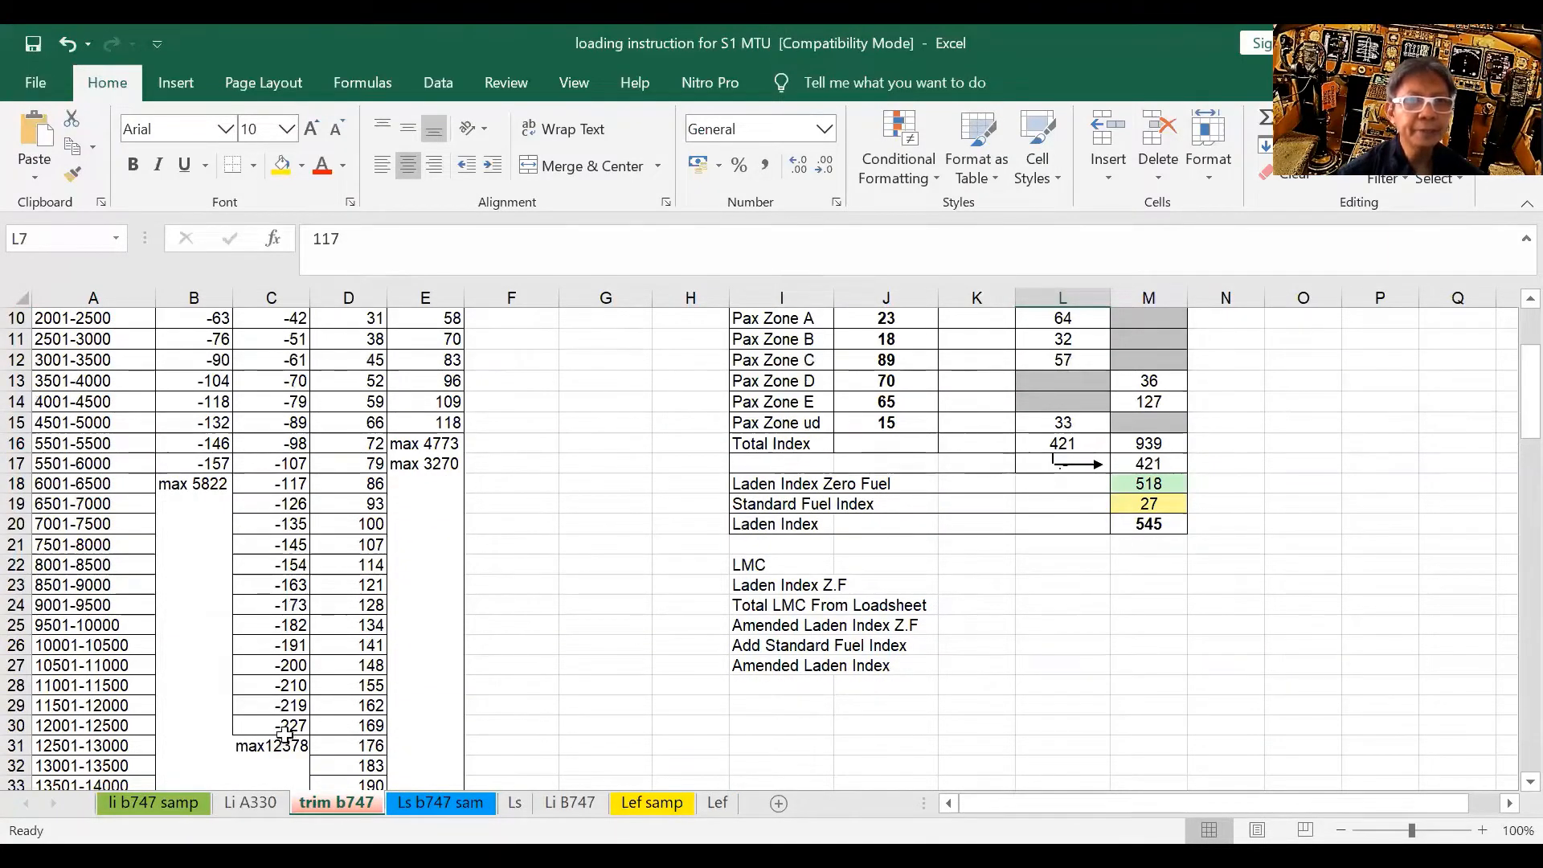
{"action": "scroll", "coordinate": [285, 734], "scroll_direction": "up", "scroll_amount": 1}
{"action": "scroll", "coordinate": [285, 734], "scroll_direction": "up", "scroll_amount": 1}
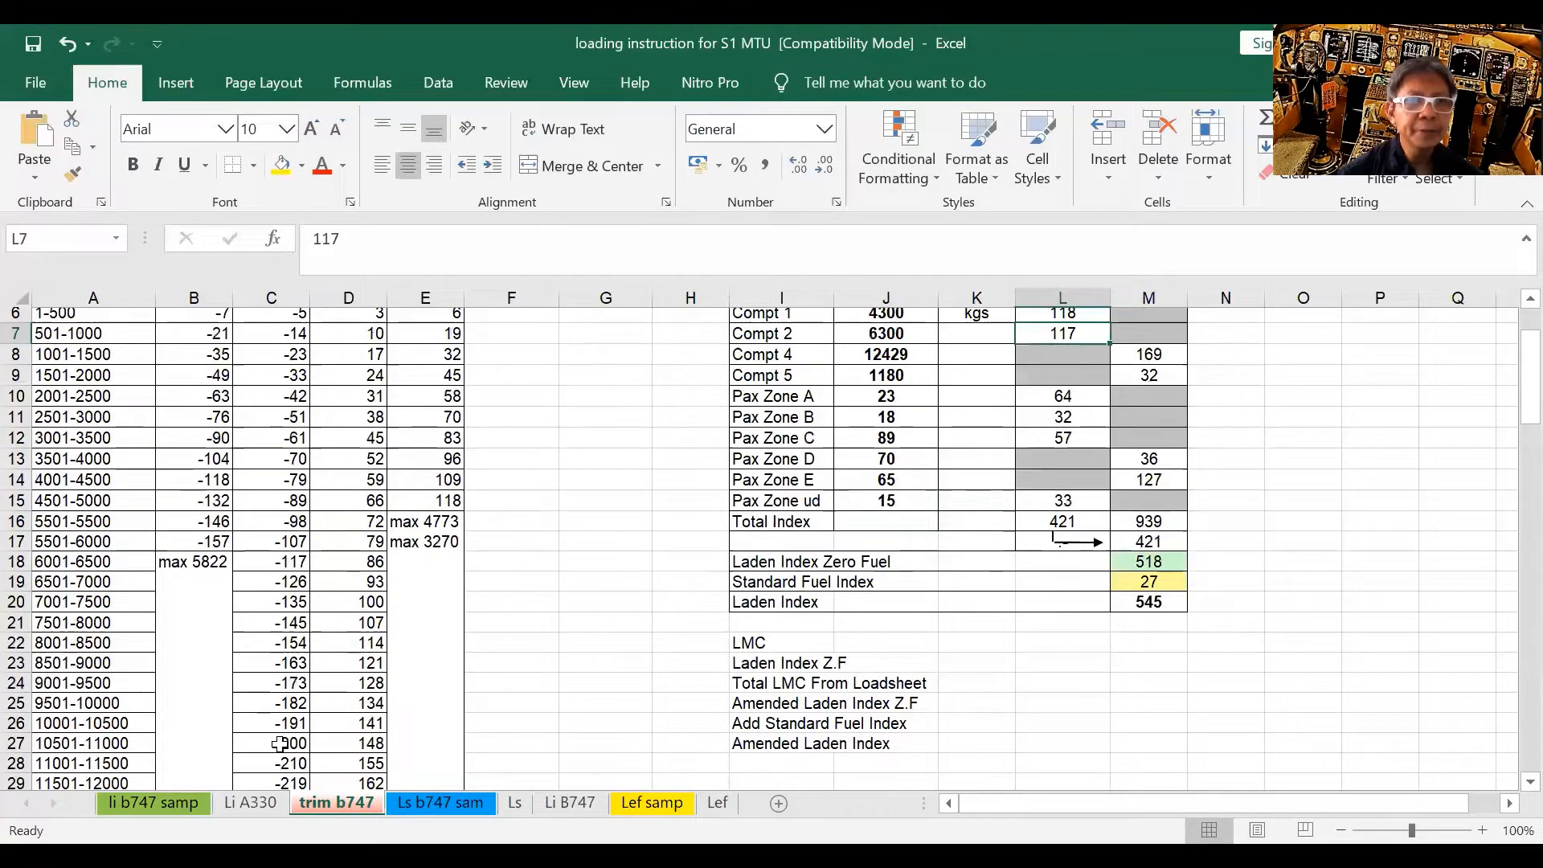
{"action": "scroll", "coordinate": [323, 743], "scroll_direction": "down", "scroll_amount": 1}
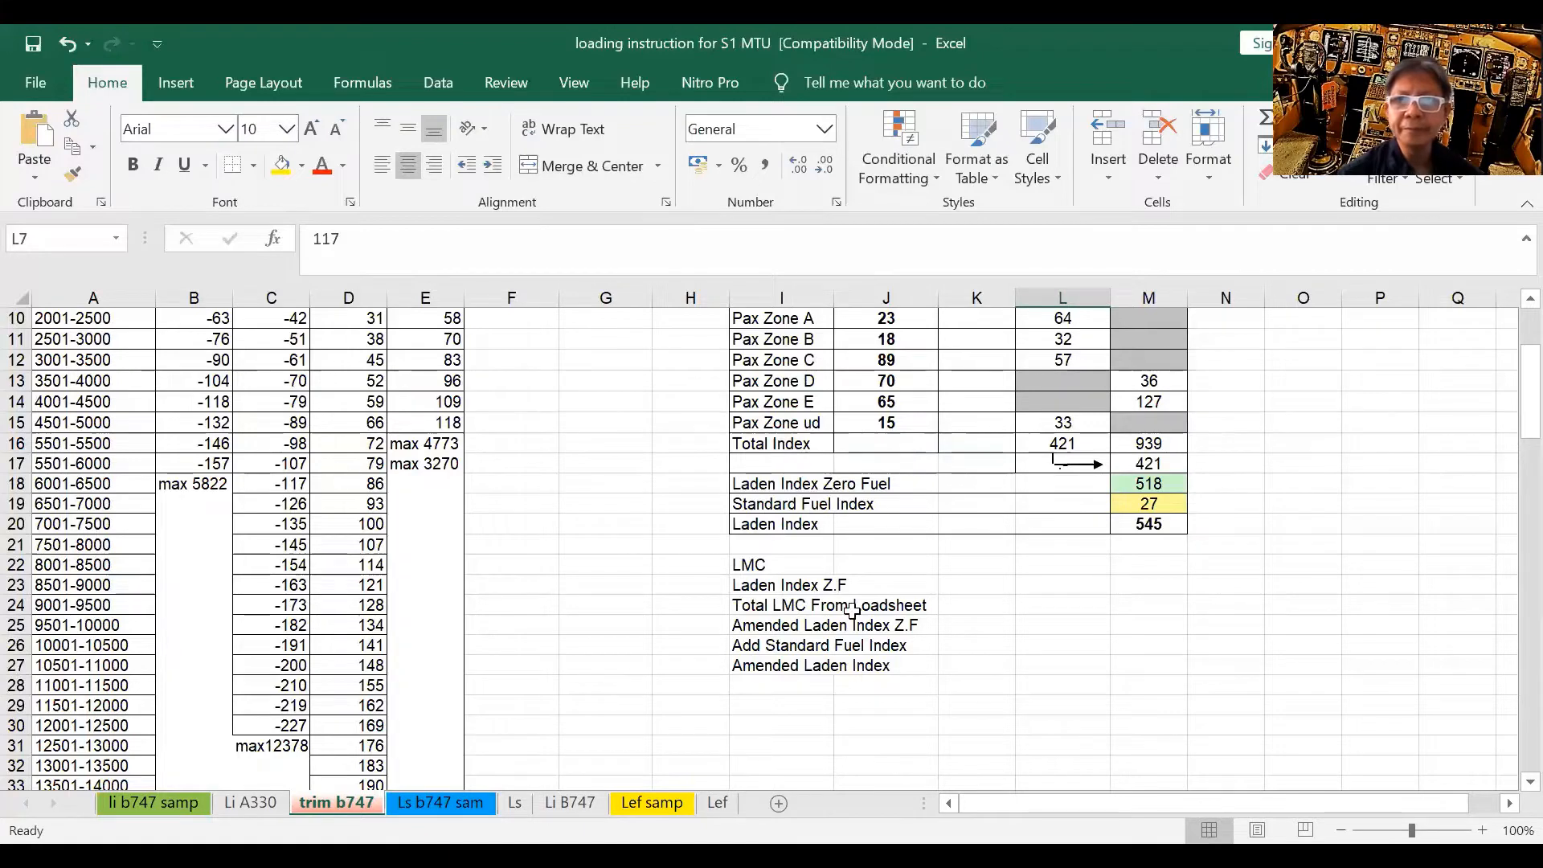
{"action": "scroll", "coordinate": [1015, 435], "scroll_direction": "up", "scroll_amount": 2}
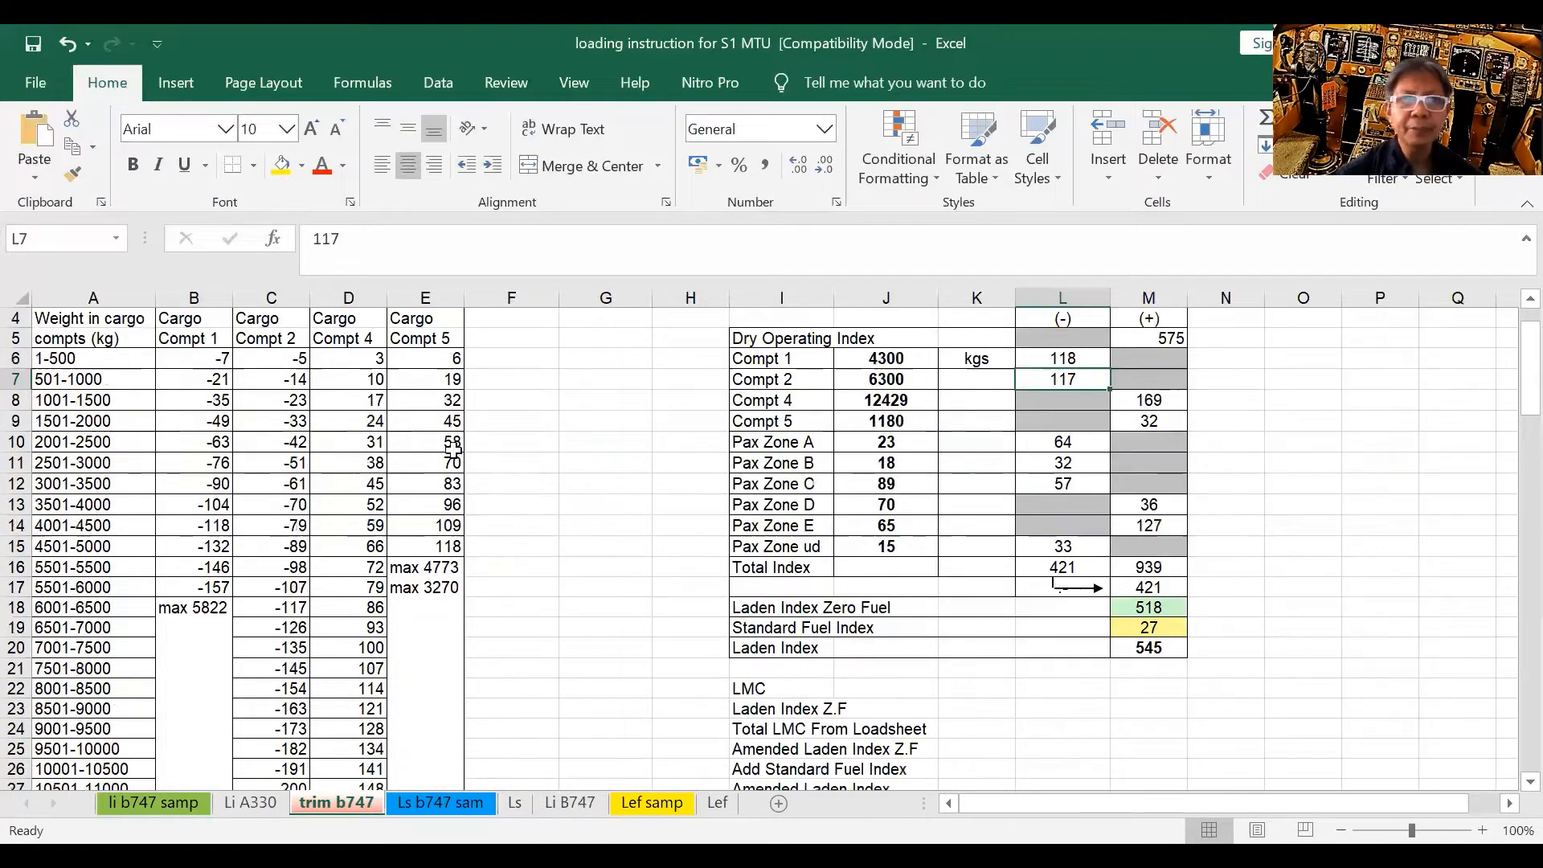
{"action": "scroll", "coordinate": [447, 450], "scroll_direction": "down", "scroll_amount": 1}
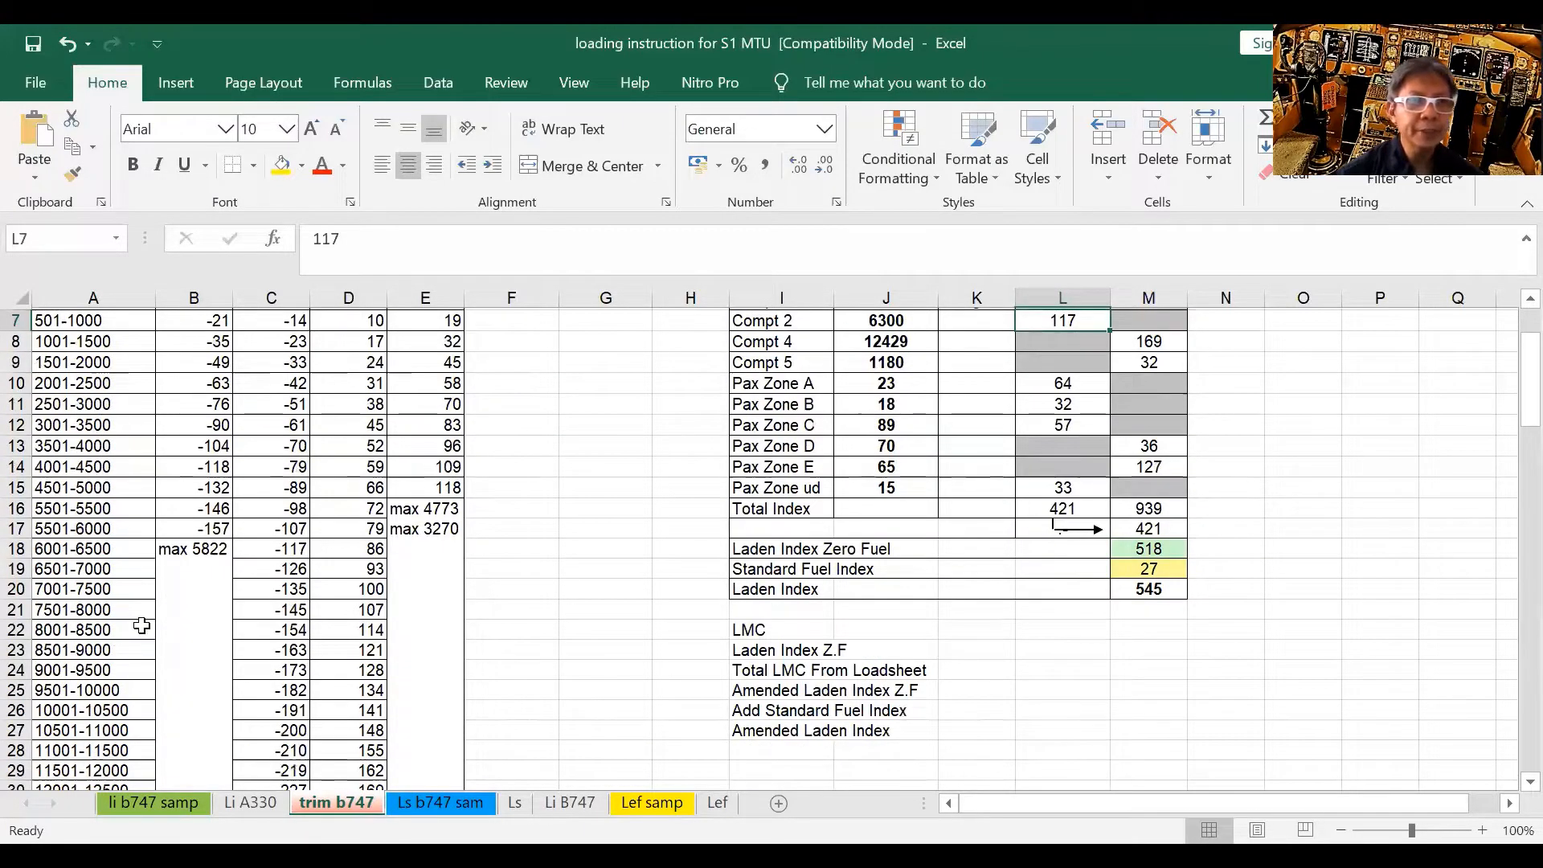
{"action": "scroll", "coordinate": [121, 671], "scroll_direction": "down", "scroll_amount": 1}
{"action": "scroll", "coordinate": [105, 711], "scroll_direction": "down", "scroll_amount": 1}
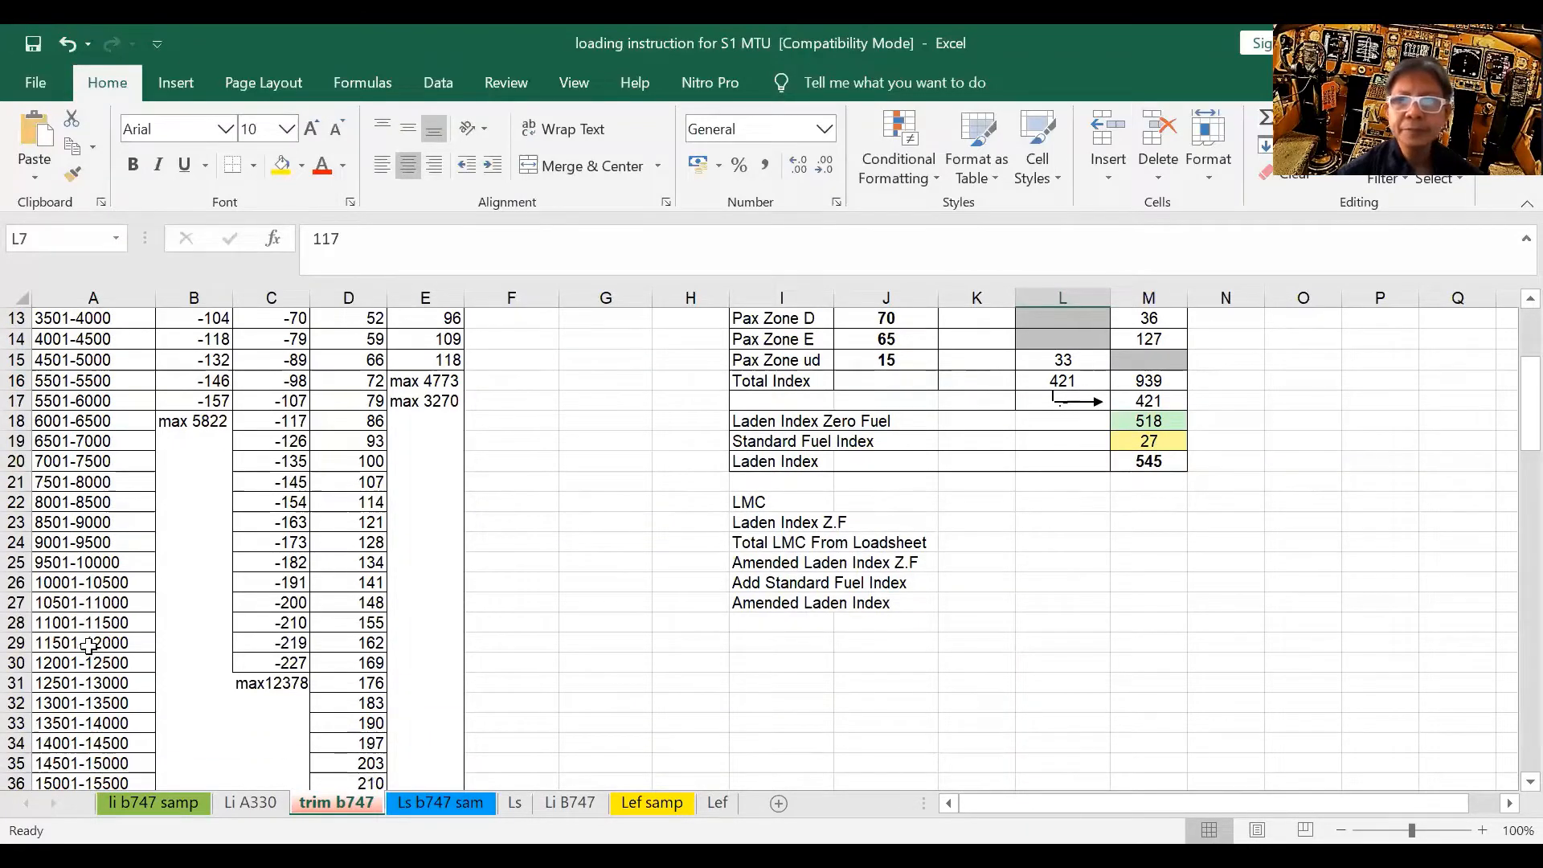
{"action": "scroll", "coordinate": [88, 645], "scroll_direction": "up", "scroll_amount": 3}
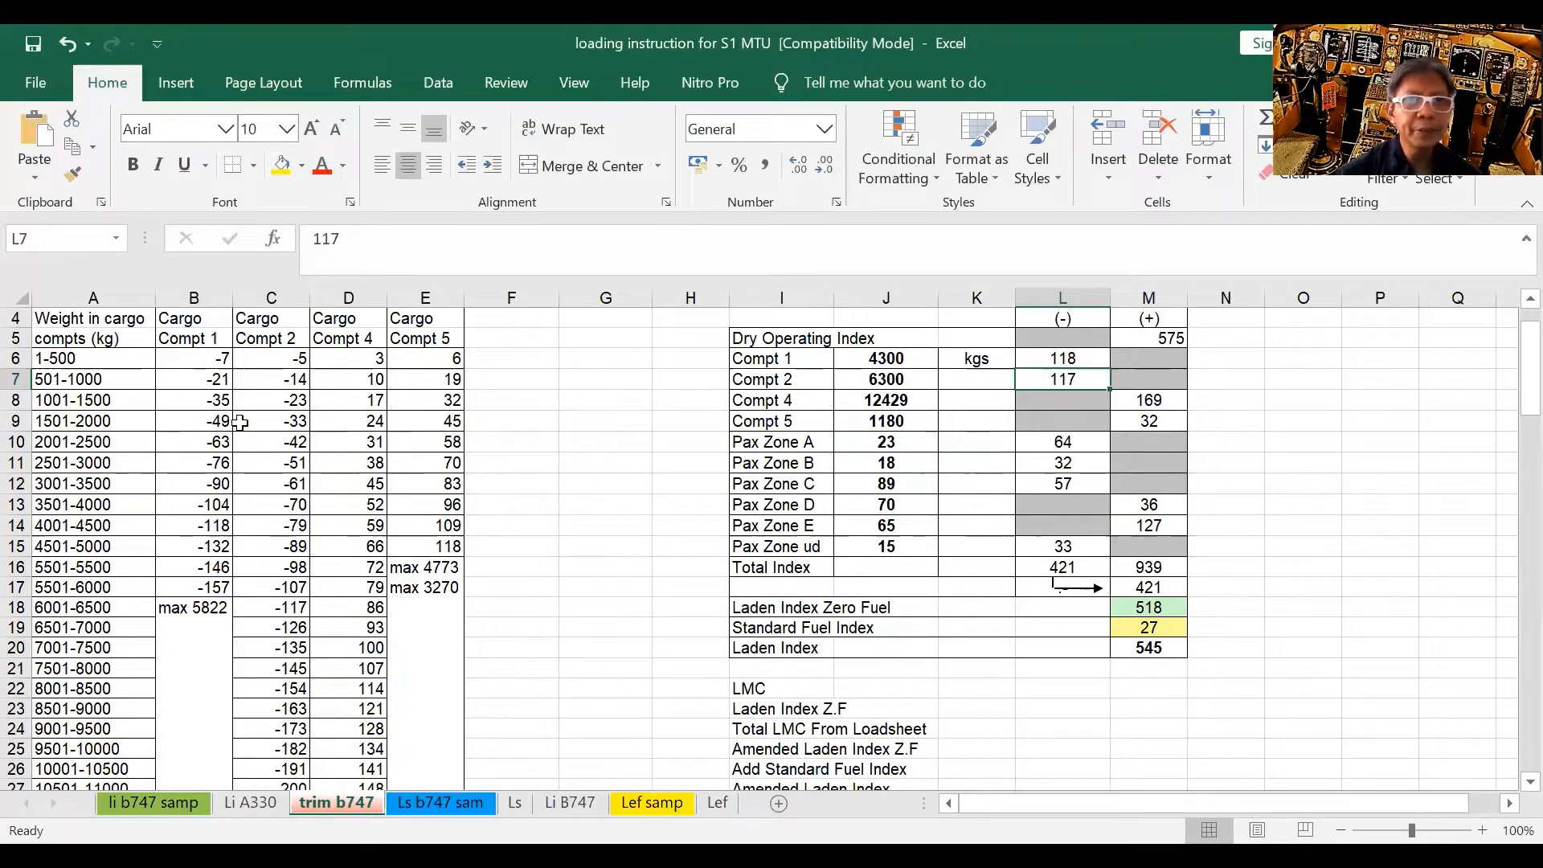
Step: Fill the Cargo Compt 5 index for 1001-1500 kg in E8 and the Compt 5 index in M9 with yellow
{"action": "left_click", "coordinate": [458, 400]}
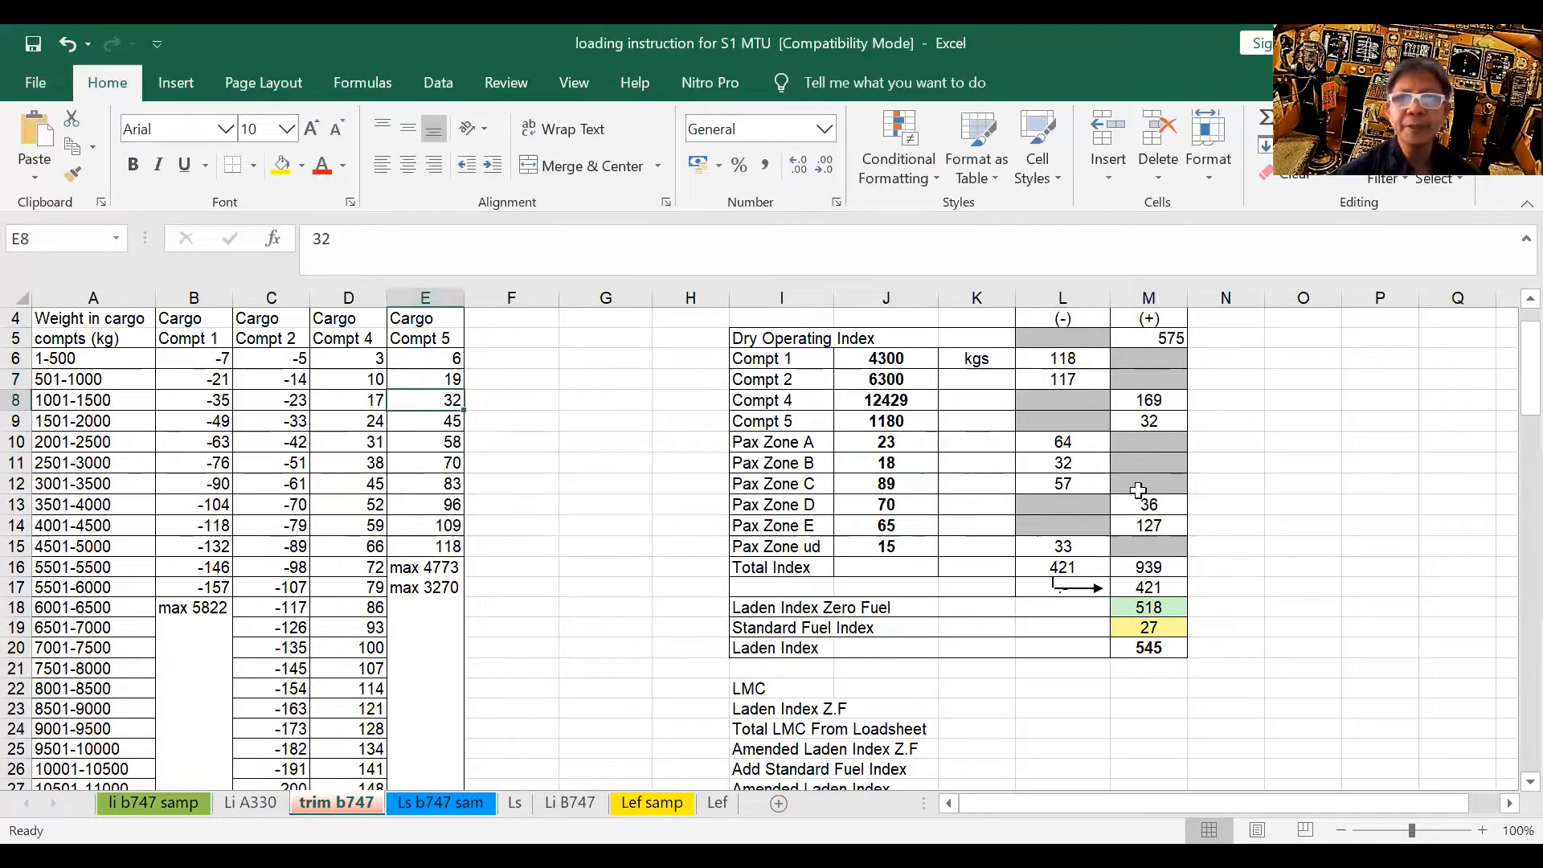
{"action": "left_click", "coordinate": [281, 166]}
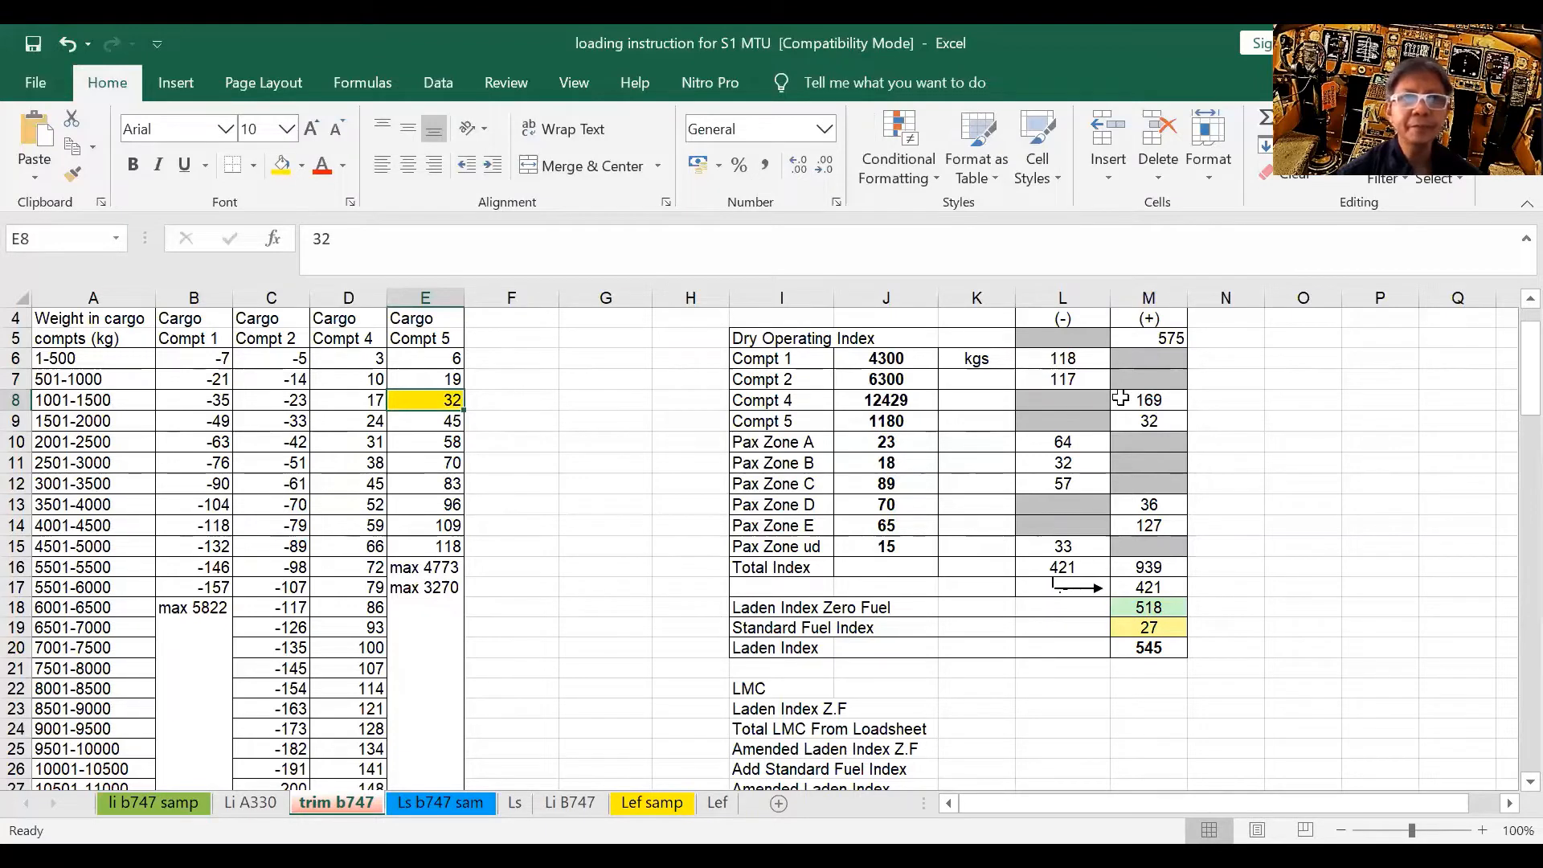
{"action": "left_click", "coordinate": [1149, 420]}
{"action": "left_click", "coordinate": [283, 167]}
{"action": "key", "text": "Up"}
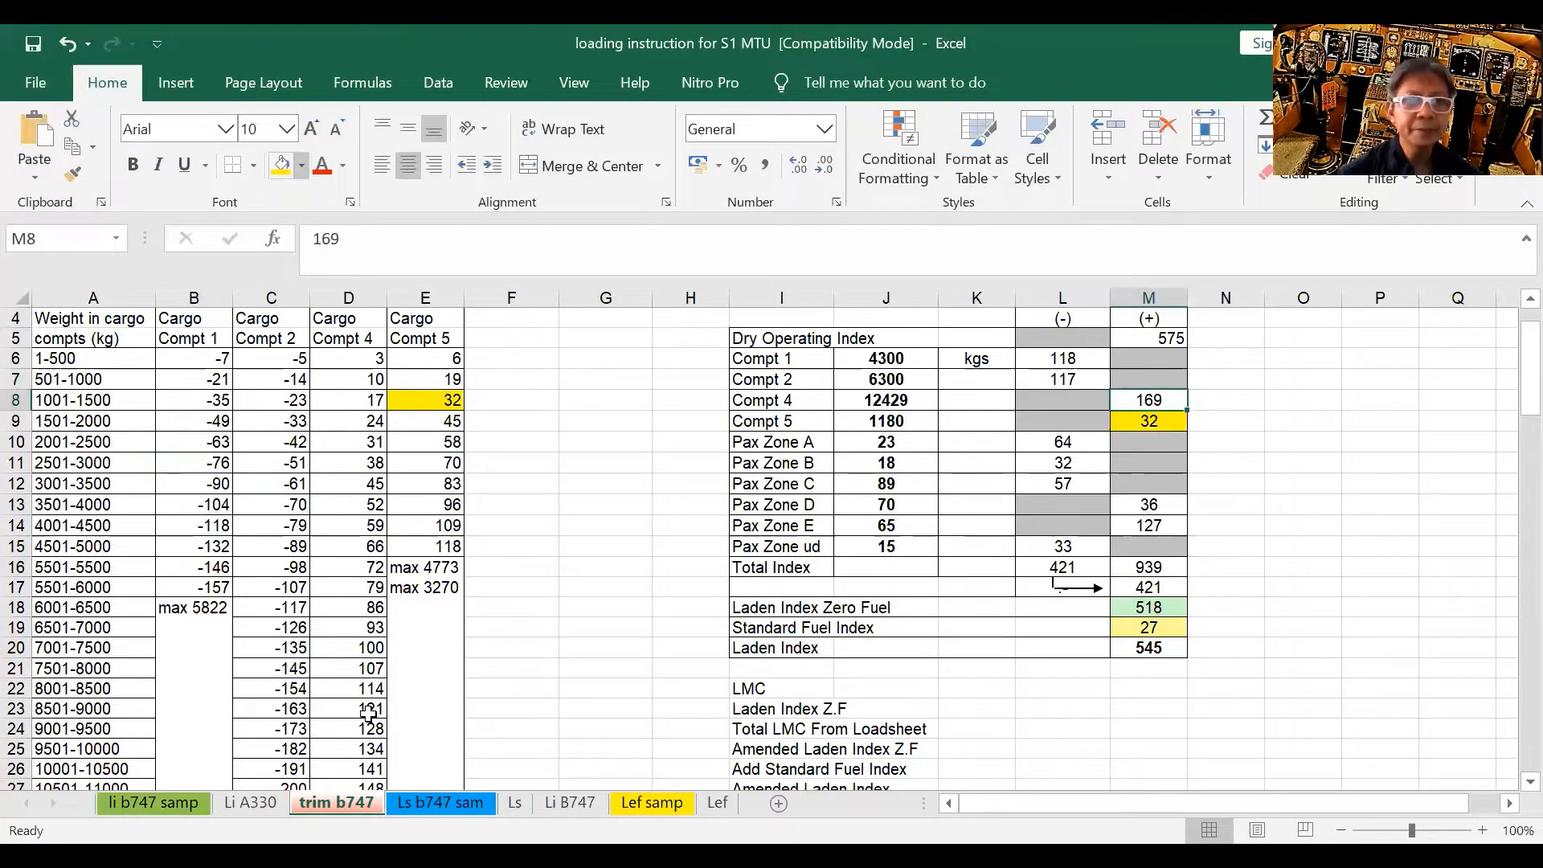
{"action": "key", "text": "F4"}
{"action": "scroll", "coordinate": [369, 732], "scroll_direction": "down", "scroll_amount": 2}
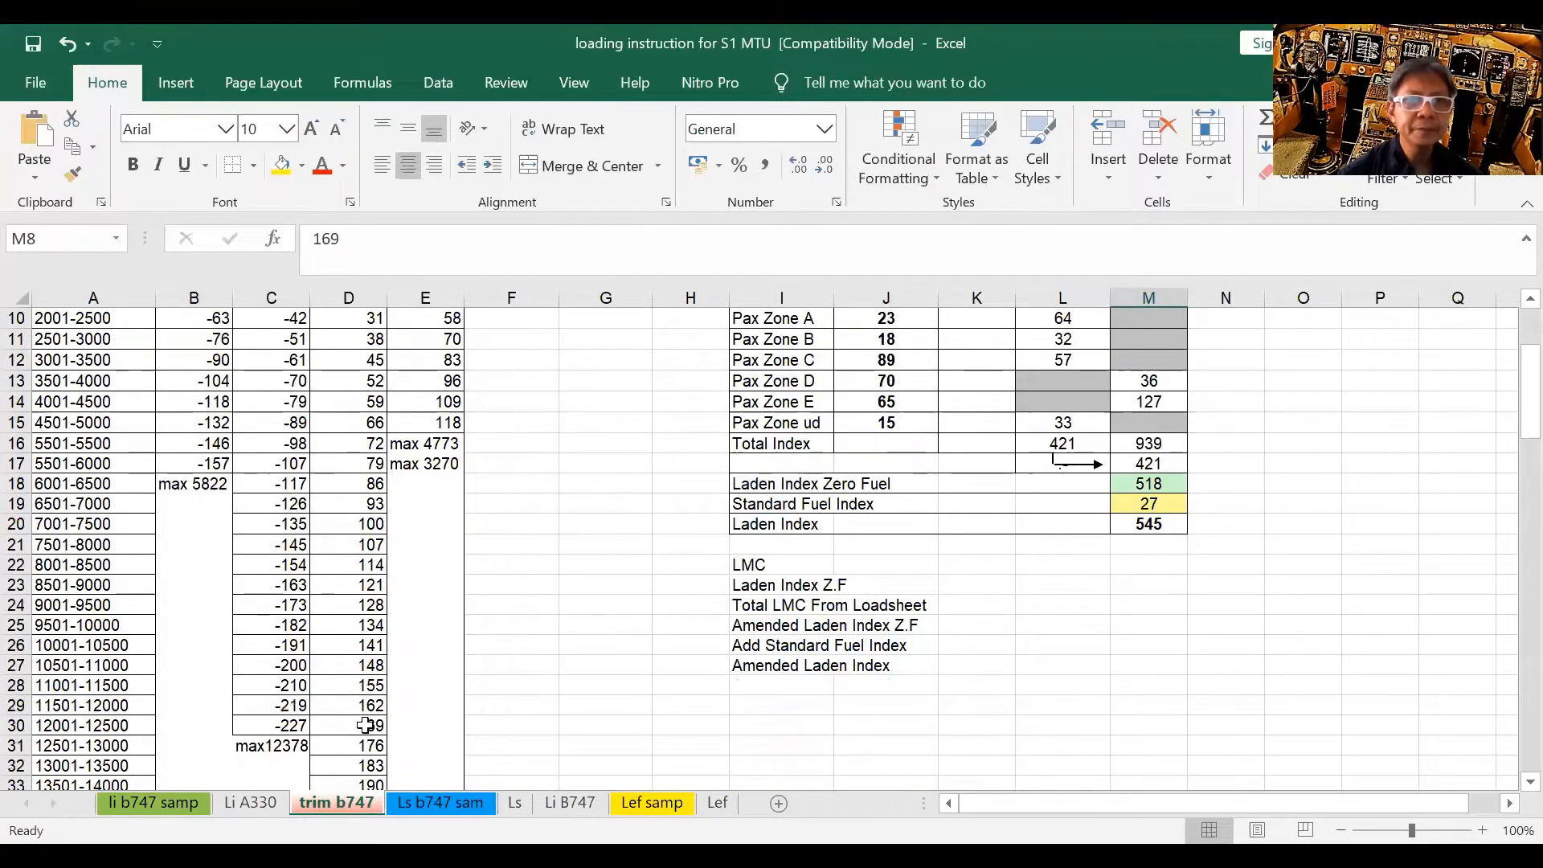
{"action": "left_click", "coordinate": [285, 156]}
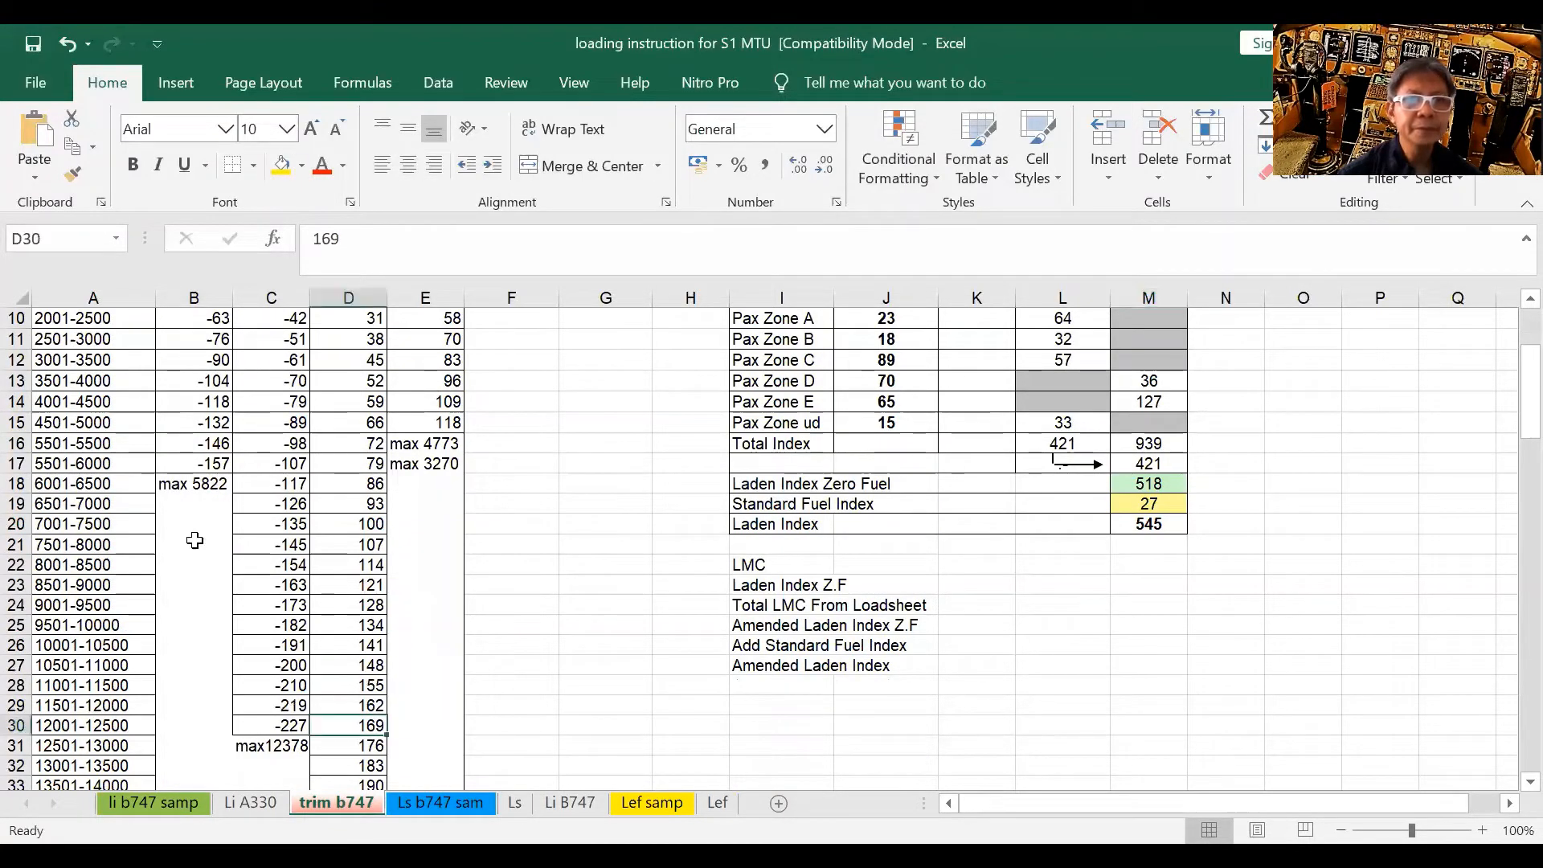
{"action": "left_click", "coordinate": [118, 725]}
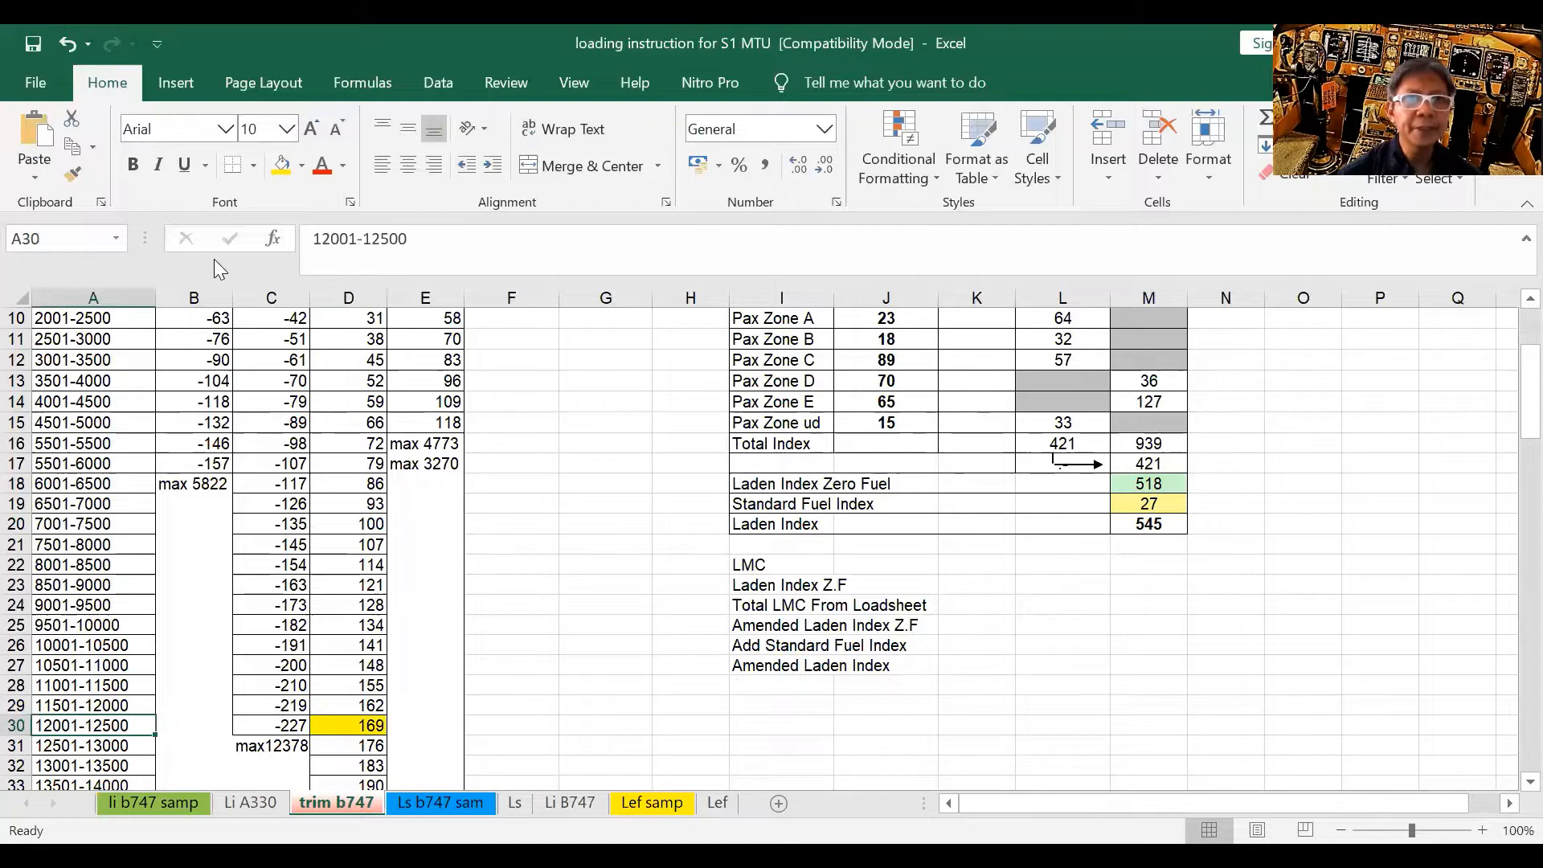
{"action": "left_click", "coordinate": [282, 169]}
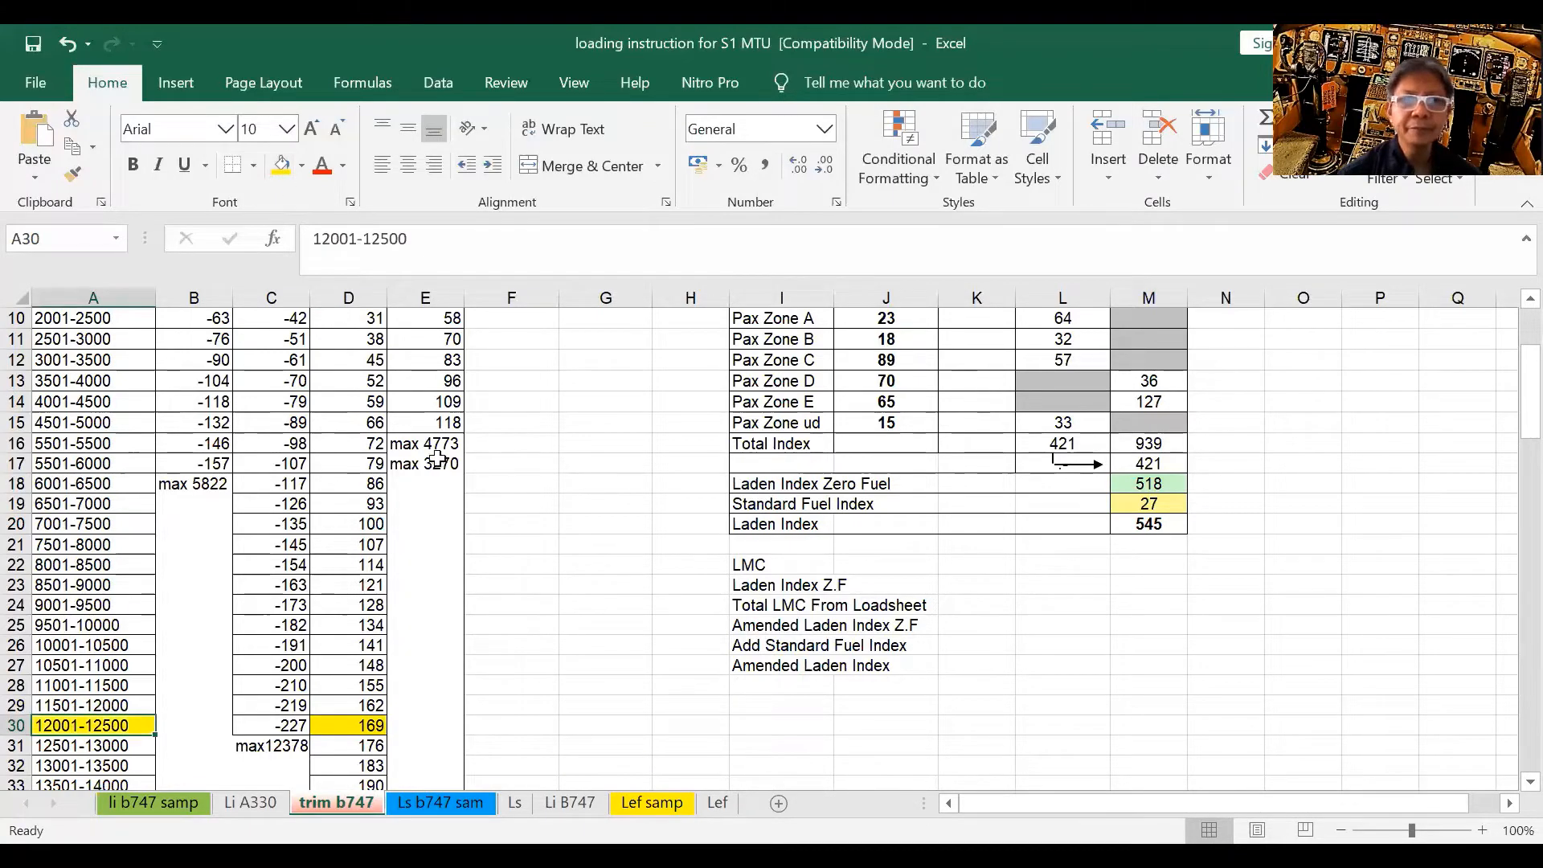
Step: Fill the 1001-1500 kg weight range in A8 with yellow to match the Compt 5 index
{"action": "scroll", "coordinate": [436, 458], "scroll_direction": "up", "scroll_amount": 1}
{"action": "scroll", "coordinate": [434, 457], "scroll_direction": "down", "scroll_amount": 1}
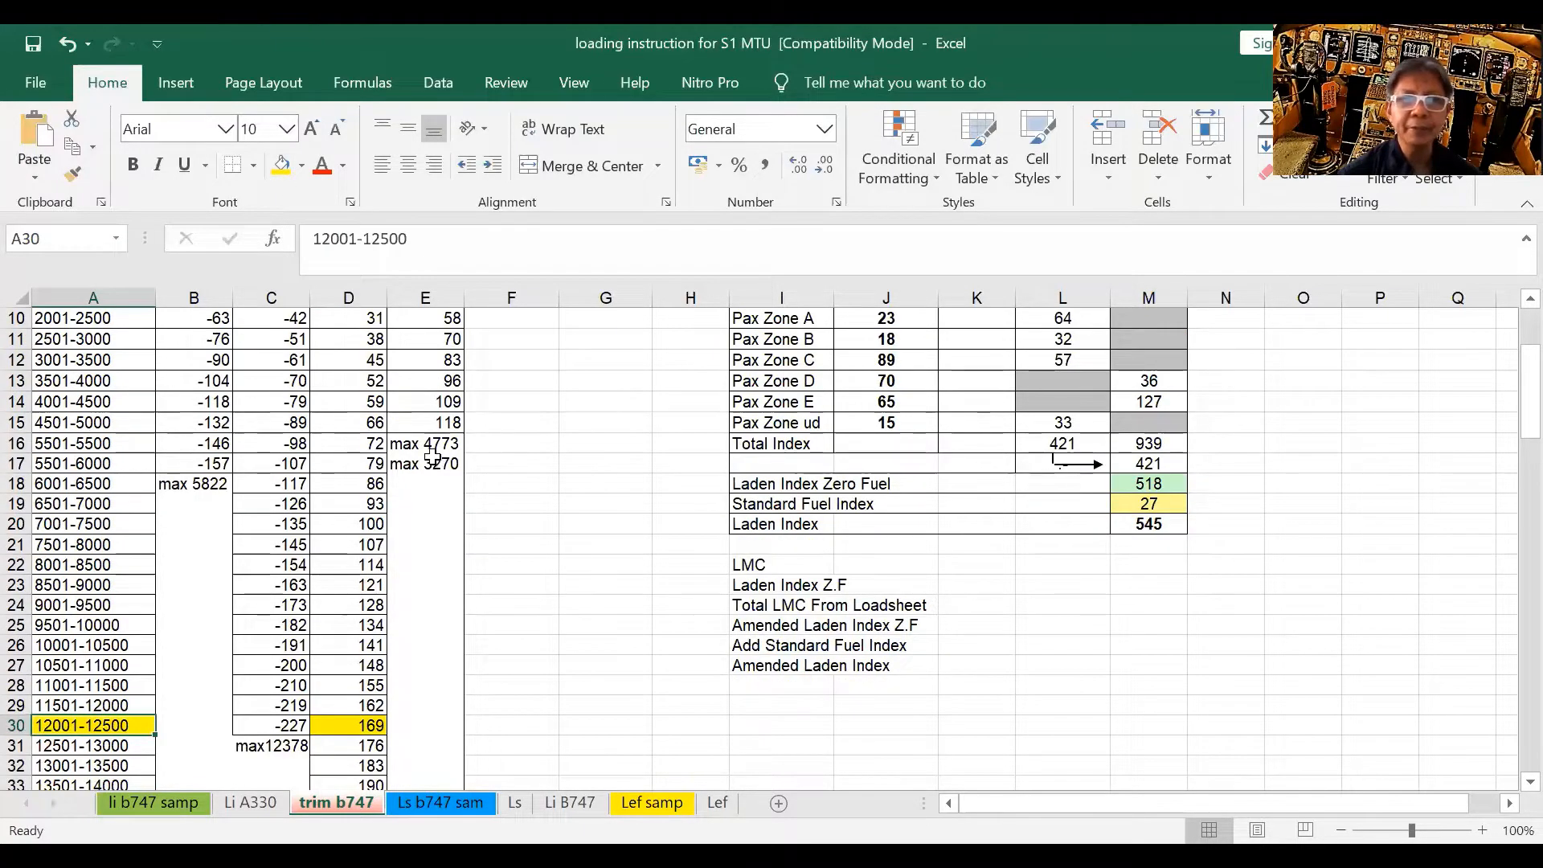
{"action": "scroll", "coordinate": [434, 457], "scroll_direction": "up", "scroll_amount": 1}
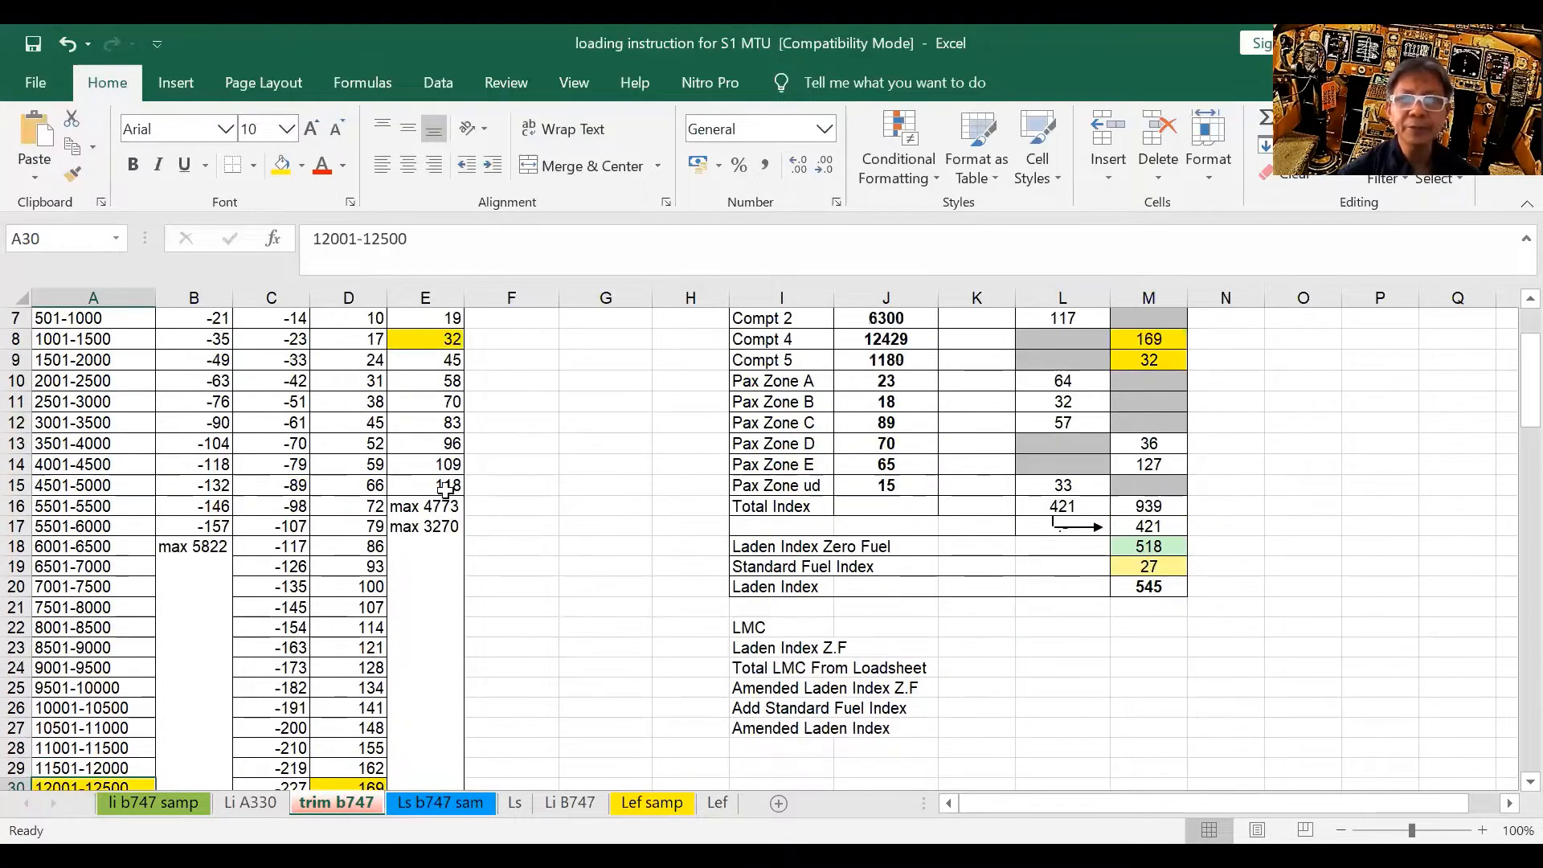
{"action": "left_click", "coordinate": [89, 335]}
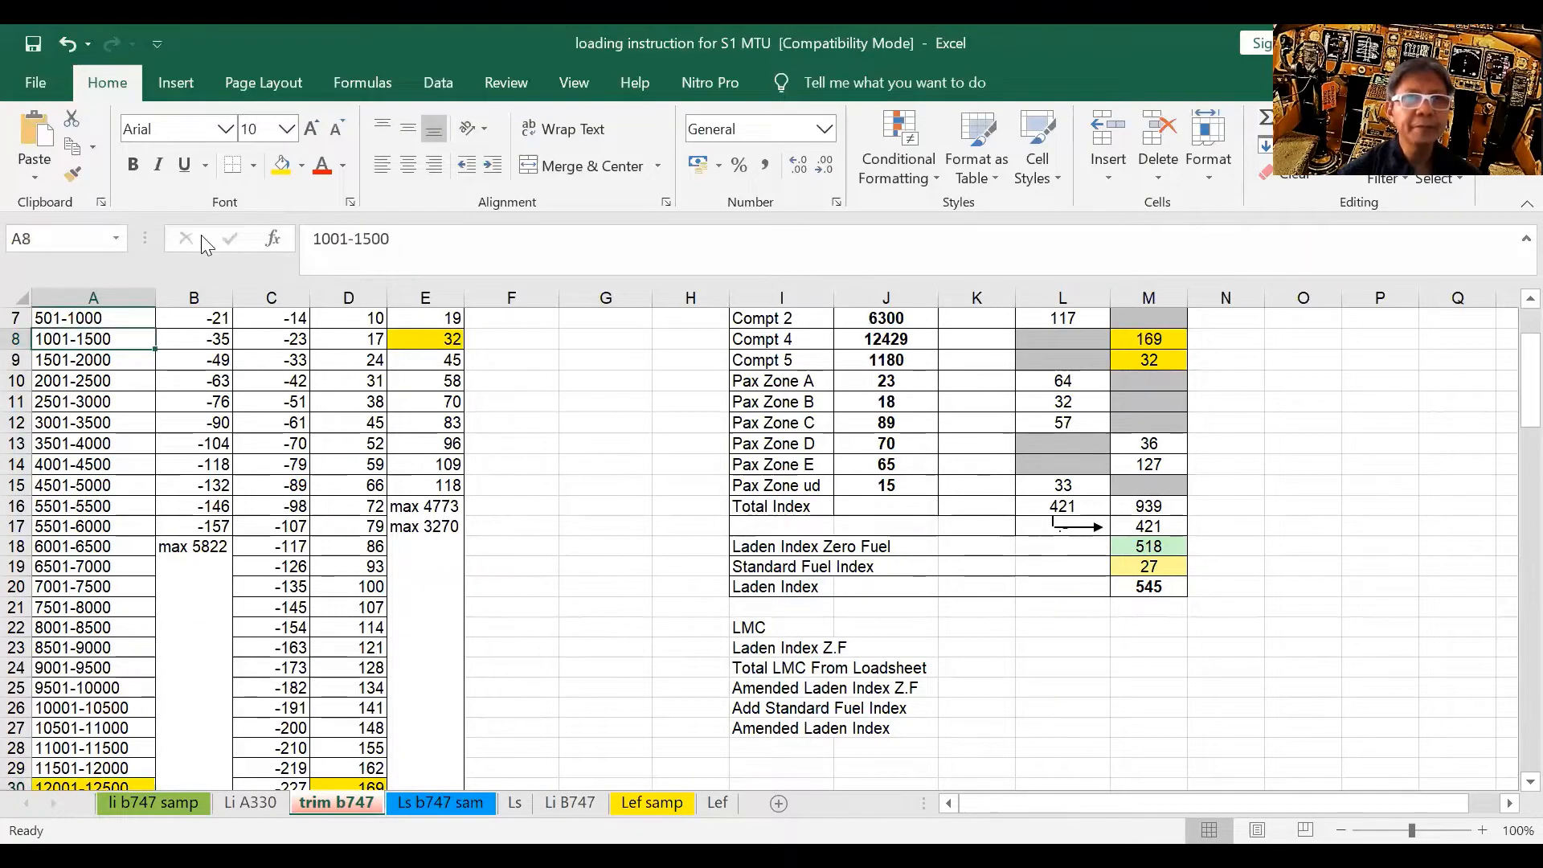
{"action": "left_click", "coordinate": [280, 165]}
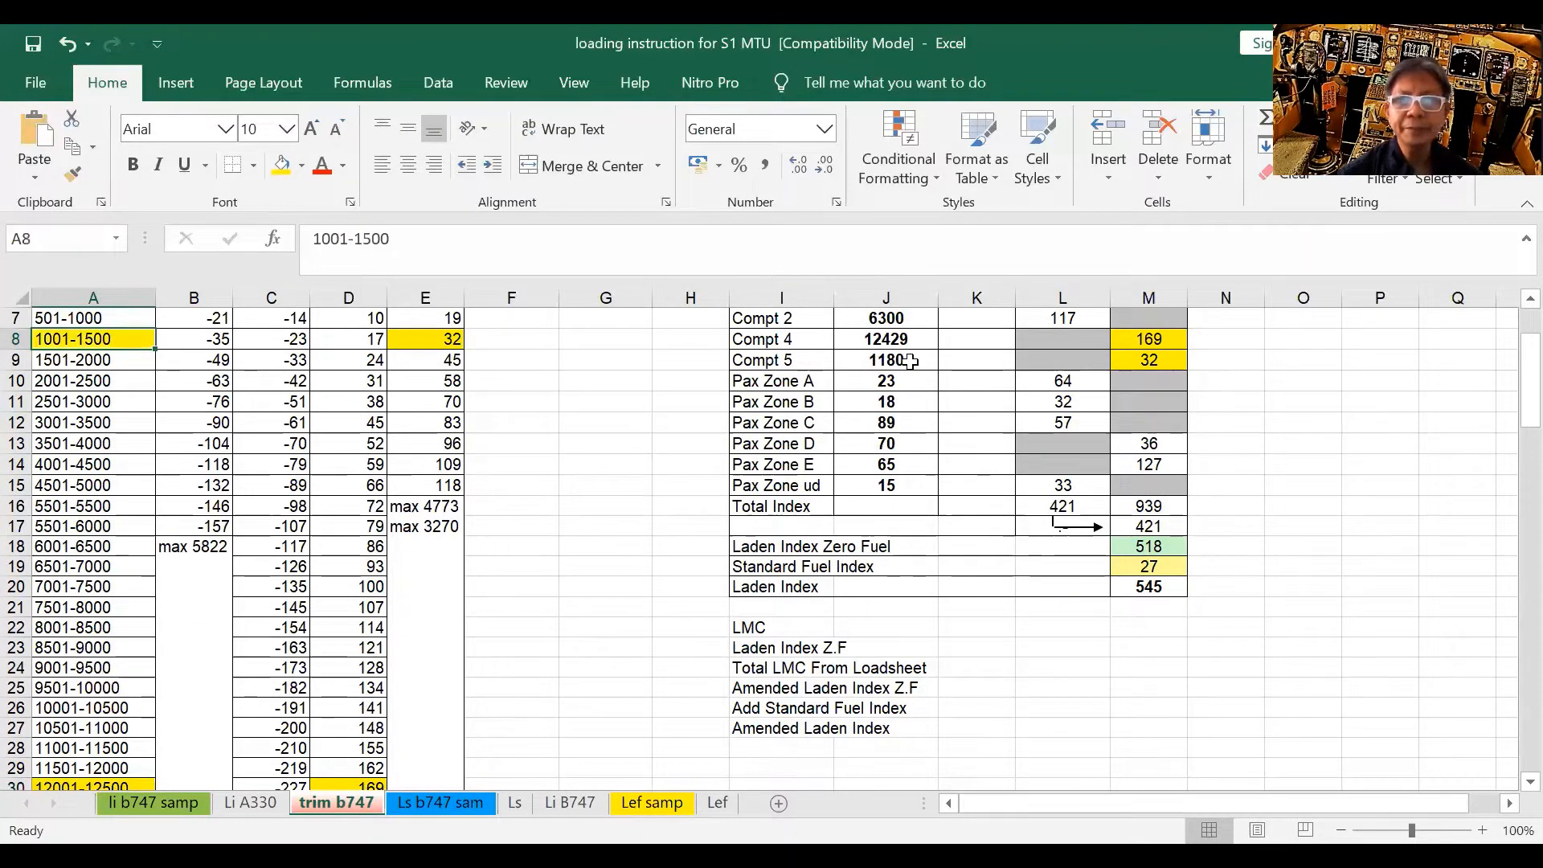
Step: Fill the Compt 1 index in L6, its table value in B14 and the 4001-4500 range in A14 with light blue
{"action": "scroll", "coordinate": [909, 361], "scroll_direction": "up", "scroll_amount": 1}
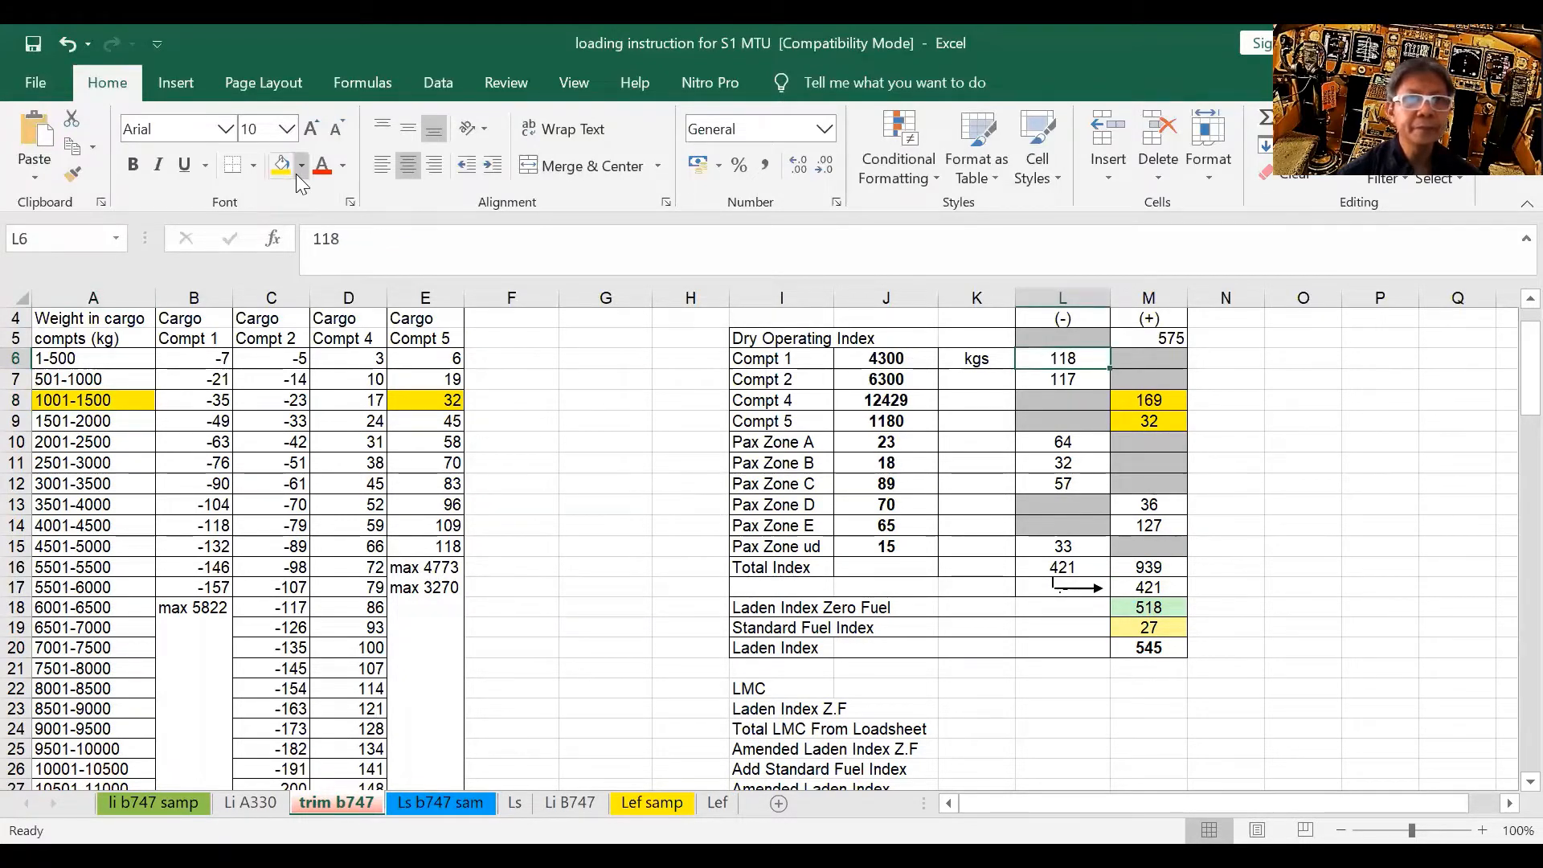
{"action": "left_click", "coordinate": [219, 530], "text": "ctrl"}
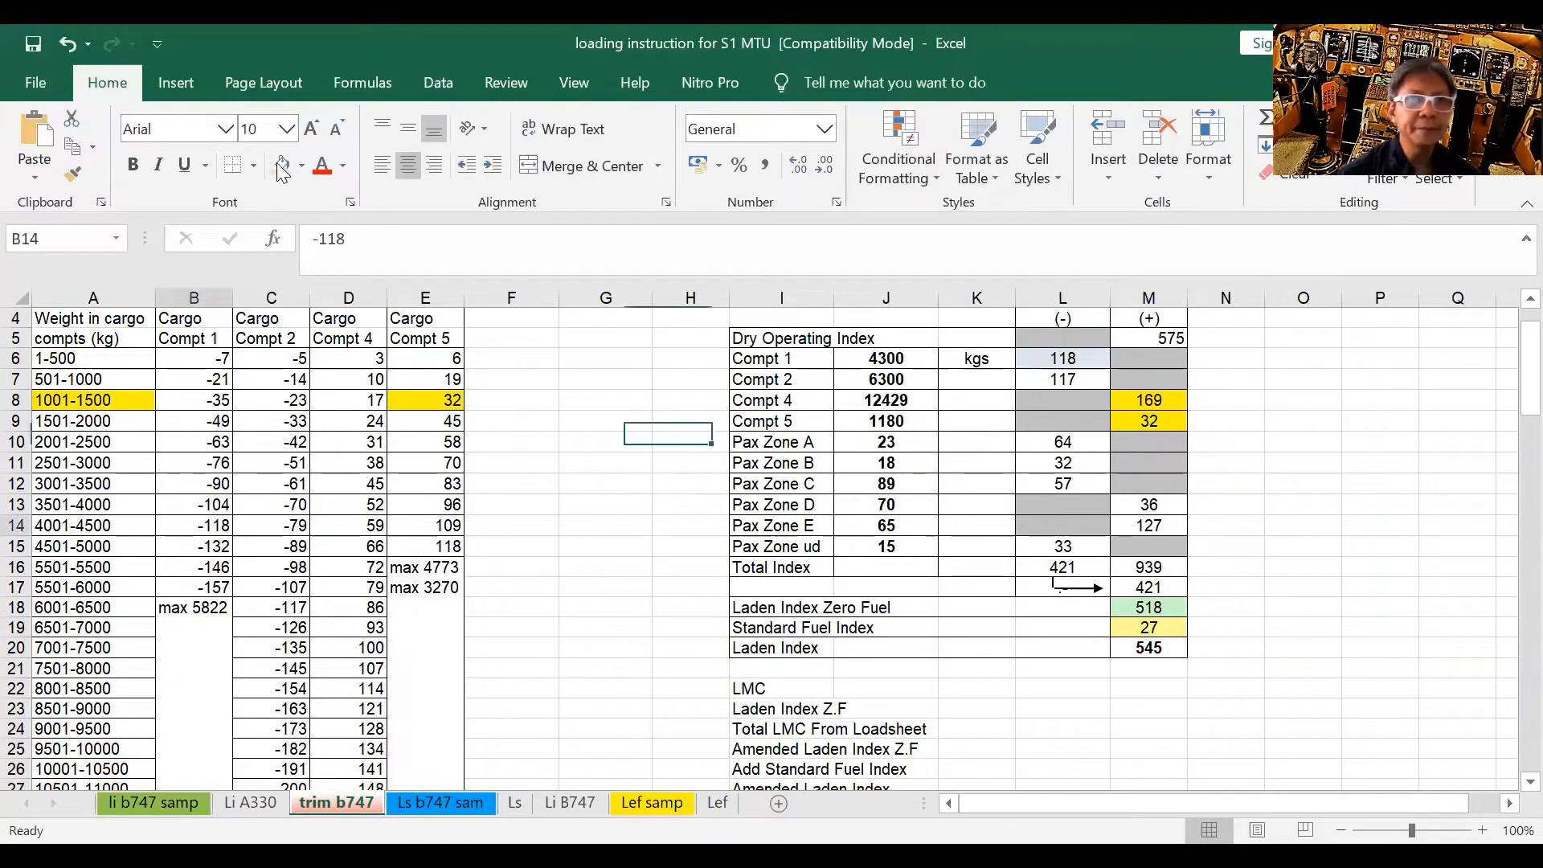
{"action": "left_click", "coordinate": [80, 531], "text": "ctrl"}
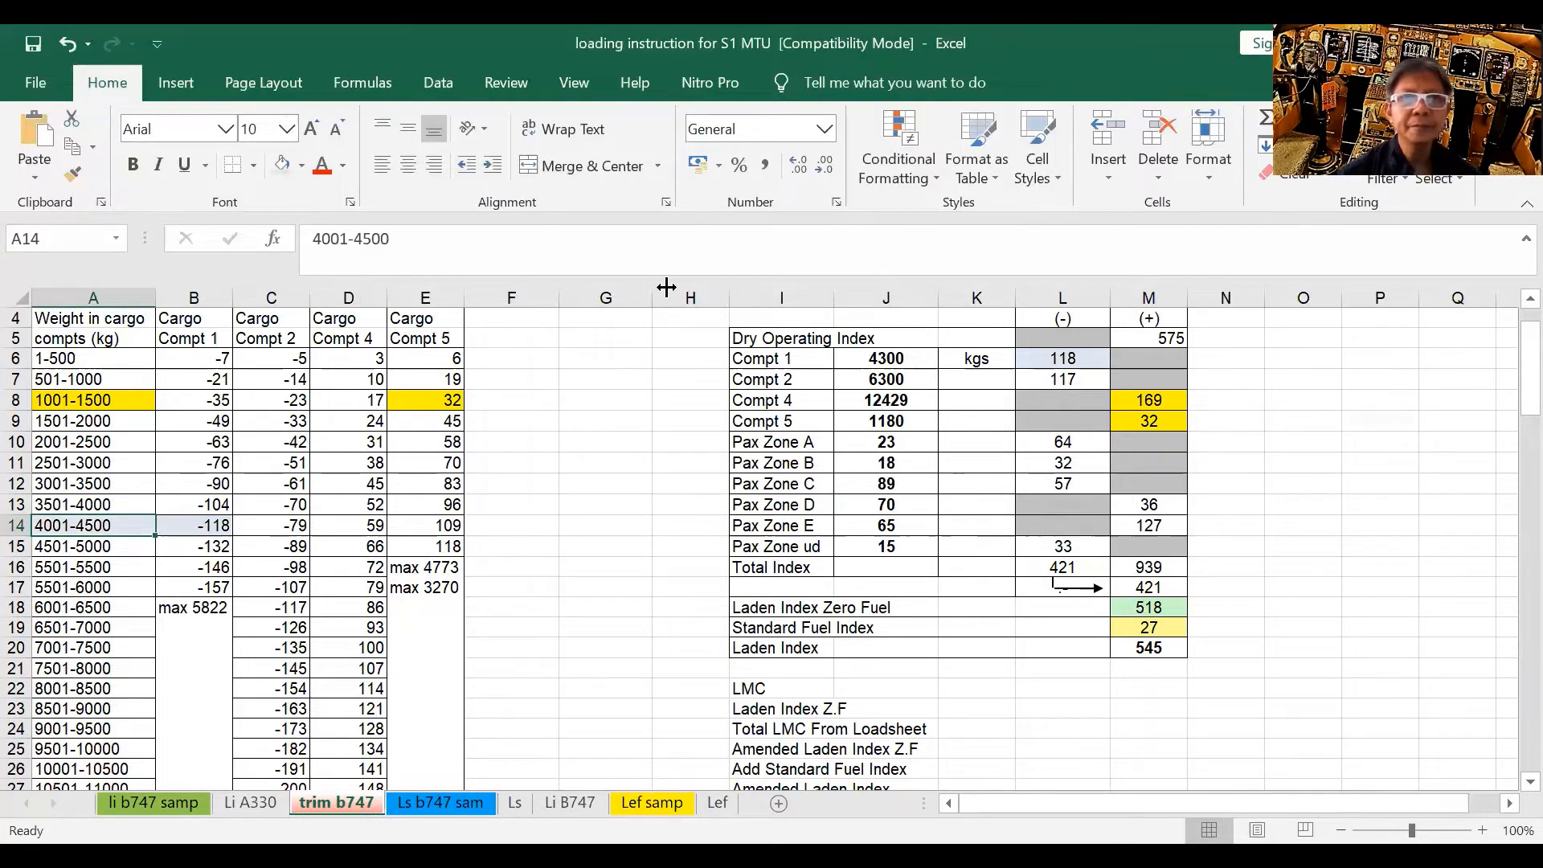
Step: Fill the Compt 2 index in L7, its table value in C18 and the 6001-6500 range in A18 with light blue
{"action": "left_click", "coordinate": [1062, 379], "text": "ctrl"}
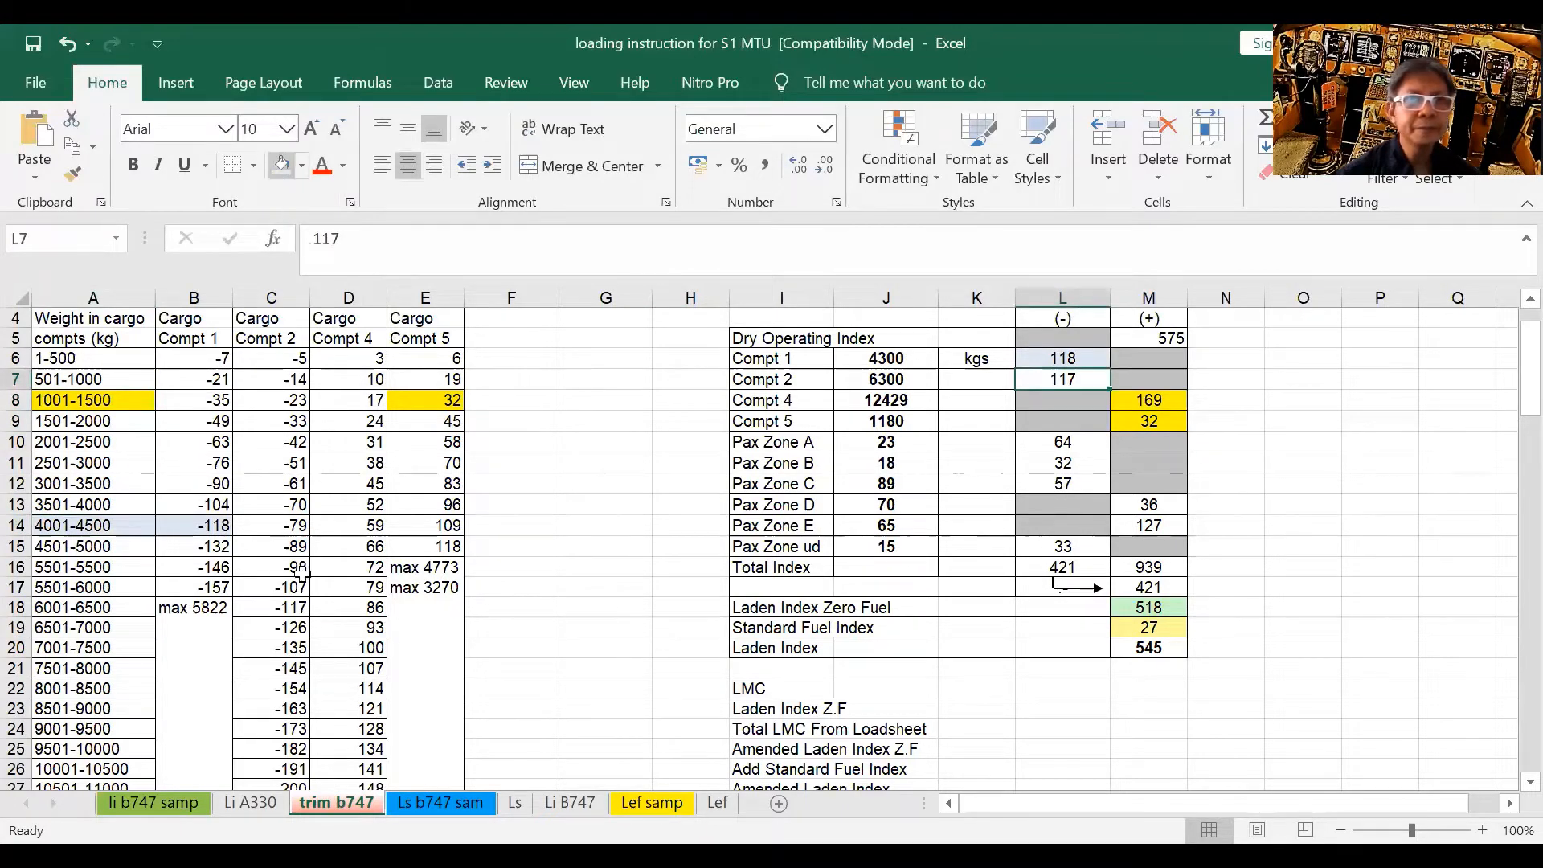
{"action": "left_click", "coordinate": [275, 613], "text": "ctrl"}
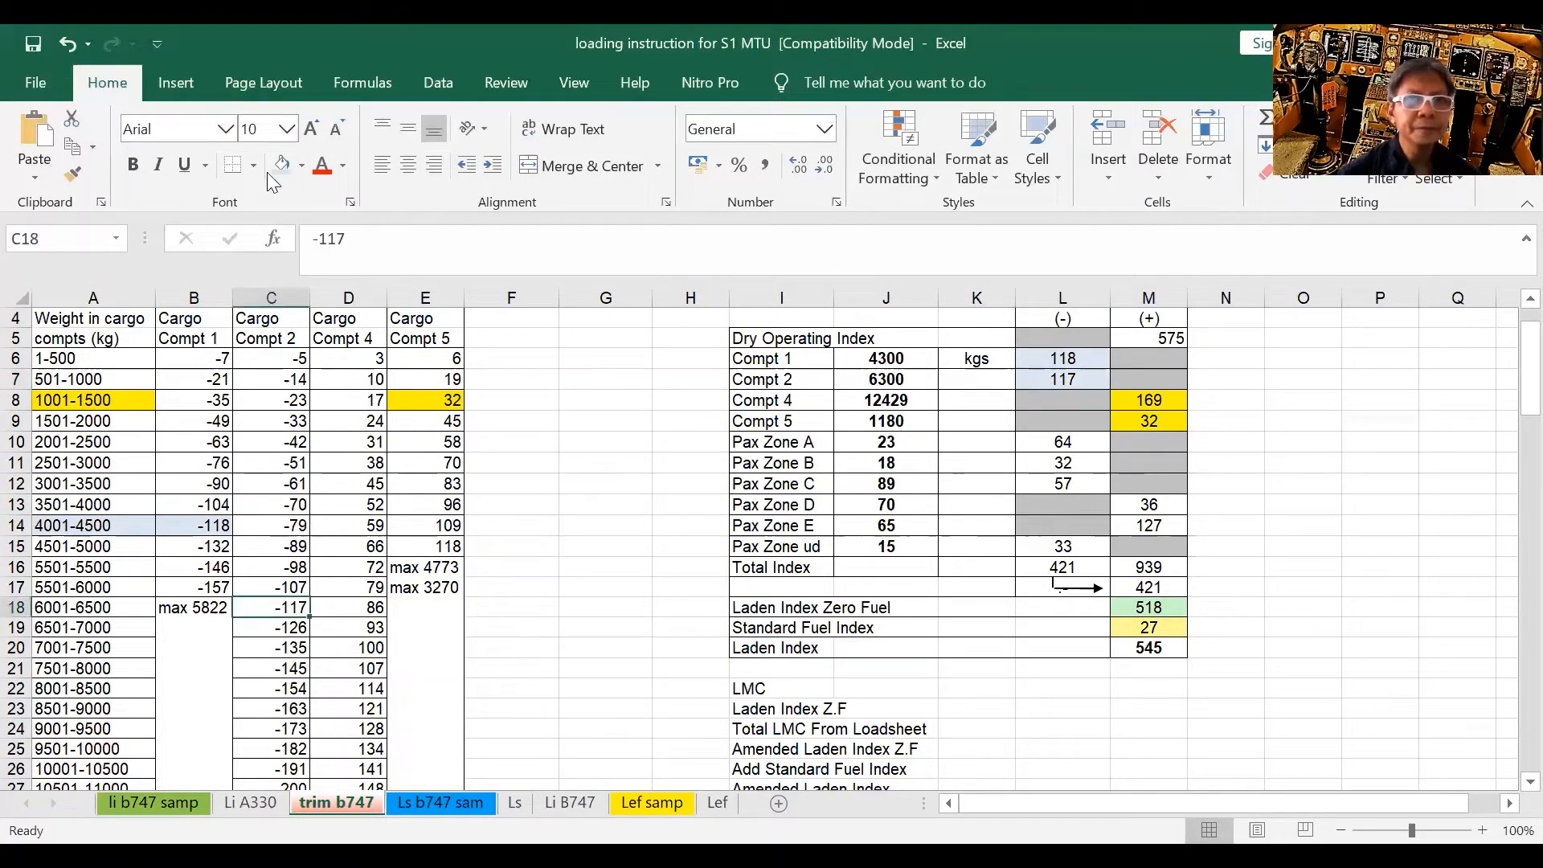
{"action": "left_click", "coordinate": [117, 599], "text": "ctrl"}
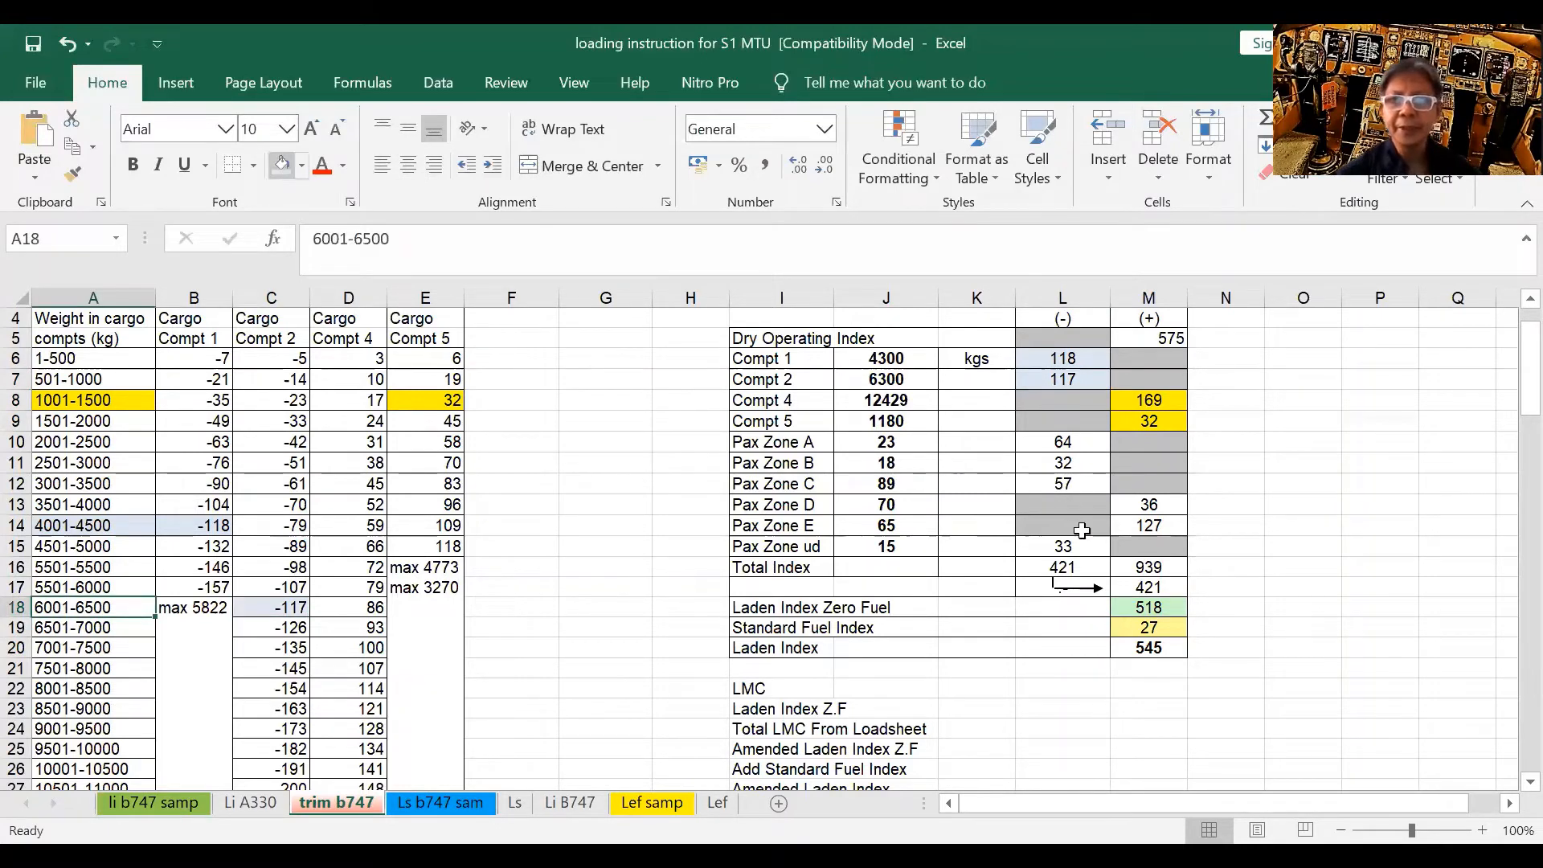
Step: Fill the Zone A table index in B50, the 21-25 passenger range in A50 and the Pax Zone A index in L10 with light blue
{"action": "scroll", "coordinate": [1088, 535], "scroll_direction": "up", "scroll_amount": 1}
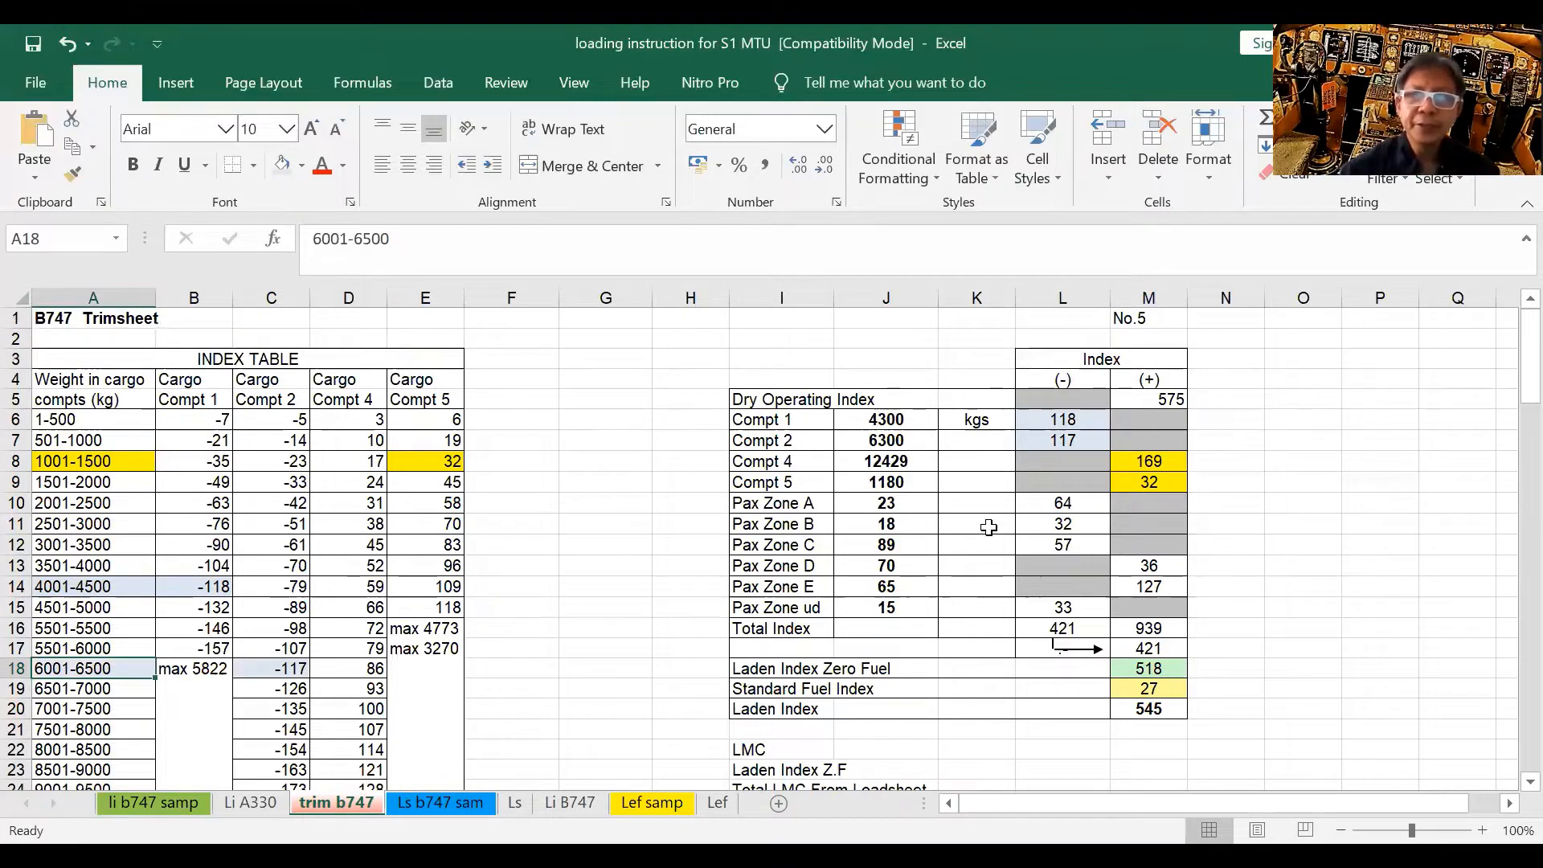
{"action": "scroll", "coordinate": [1052, 452], "scroll_direction": "down", "scroll_amount": 1}
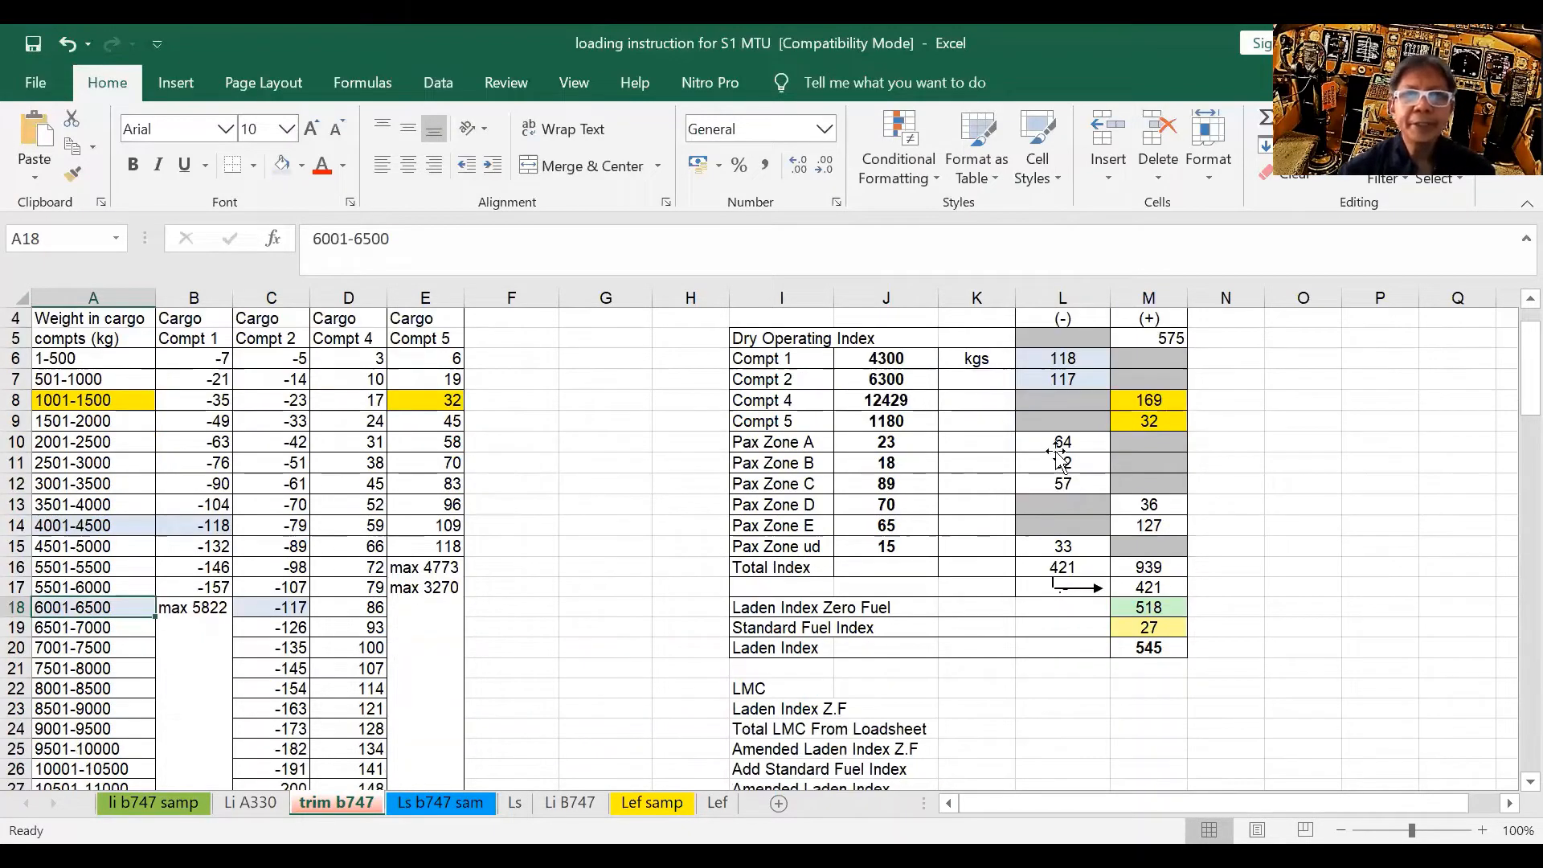
{"action": "left_click", "coordinate": [1059, 446]}
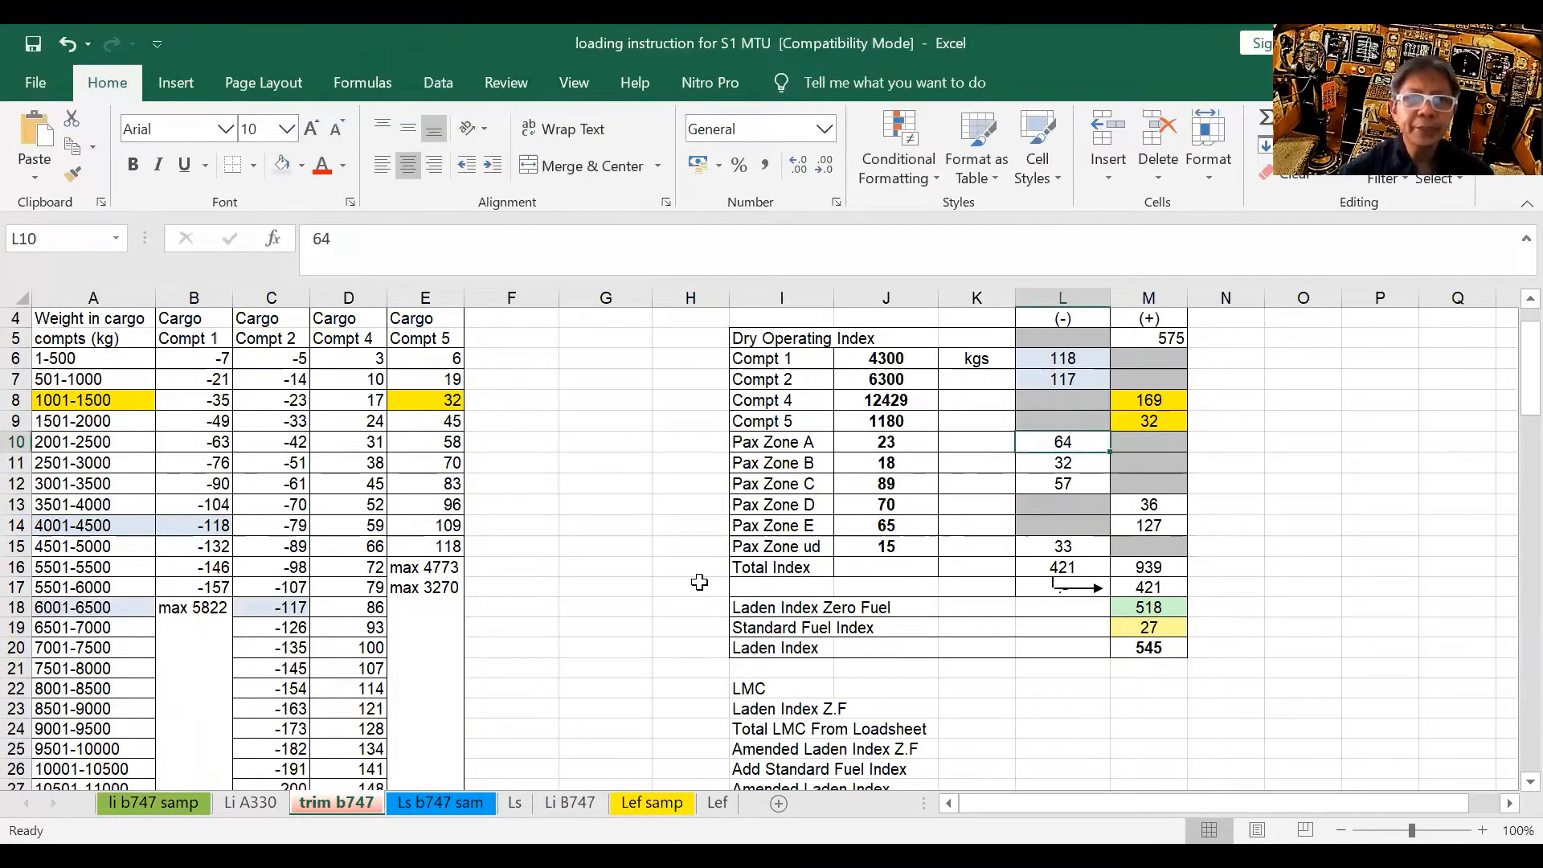
{"action": "scroll", "coordinate": [699, 579], "scroll_direction": "down", "scroll_amount": 1}
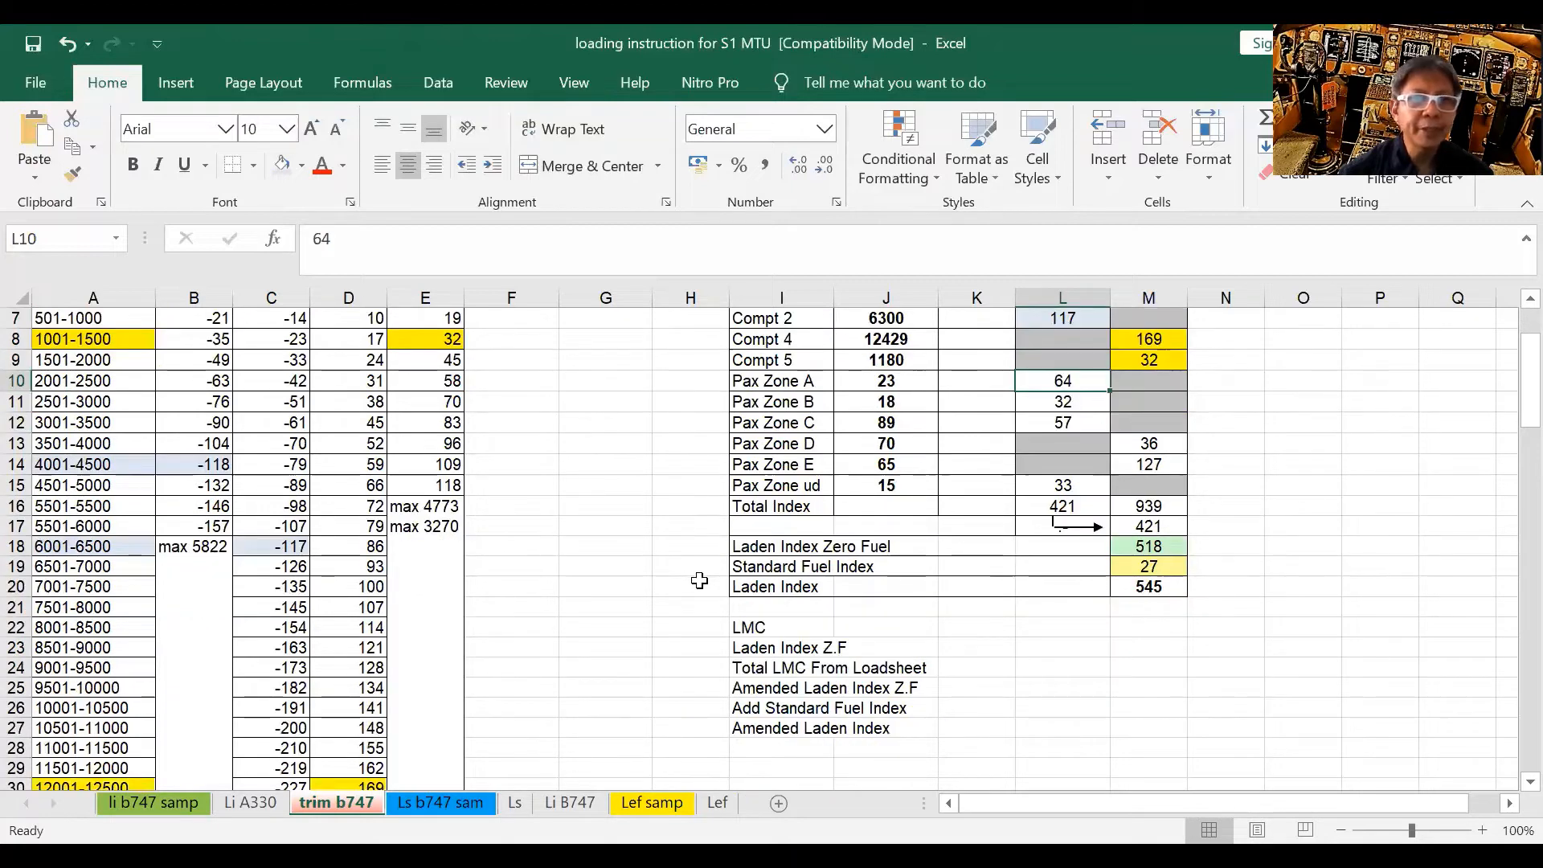
{"action": "scroll", "coordinate": [699, 578], "scroll_direction": "down", "scroll_amount": 6}
{"action": "scroll", "coordinate": [117, 711], "scroll_direction": "down", "scroll_amount": 2}
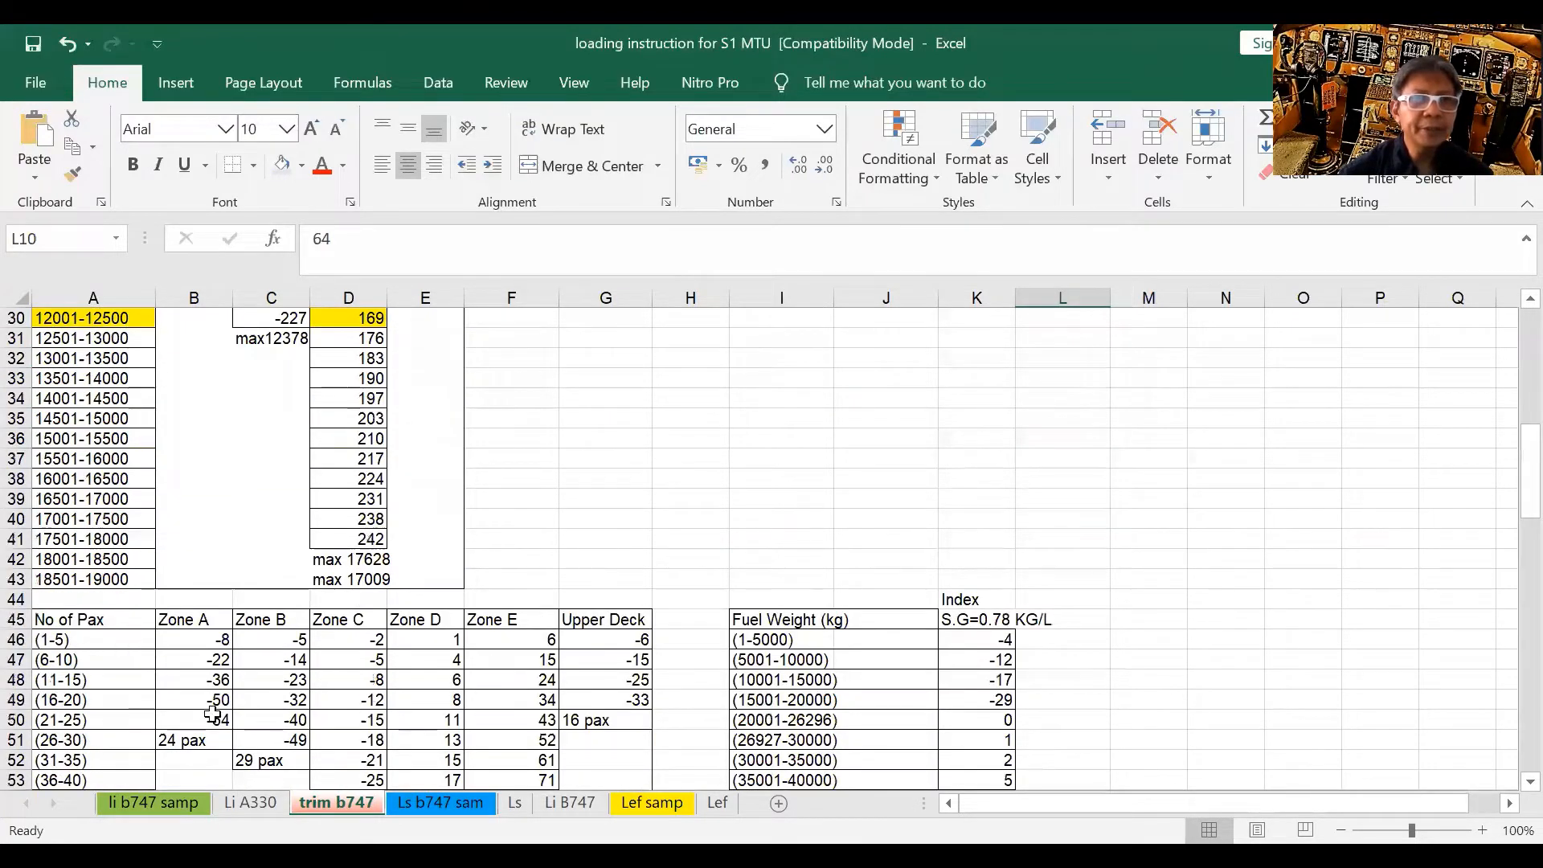
{"action": "scroll", "coordinate": [212, 714], "scroll_direction": "down", "scroll_amount": 1}
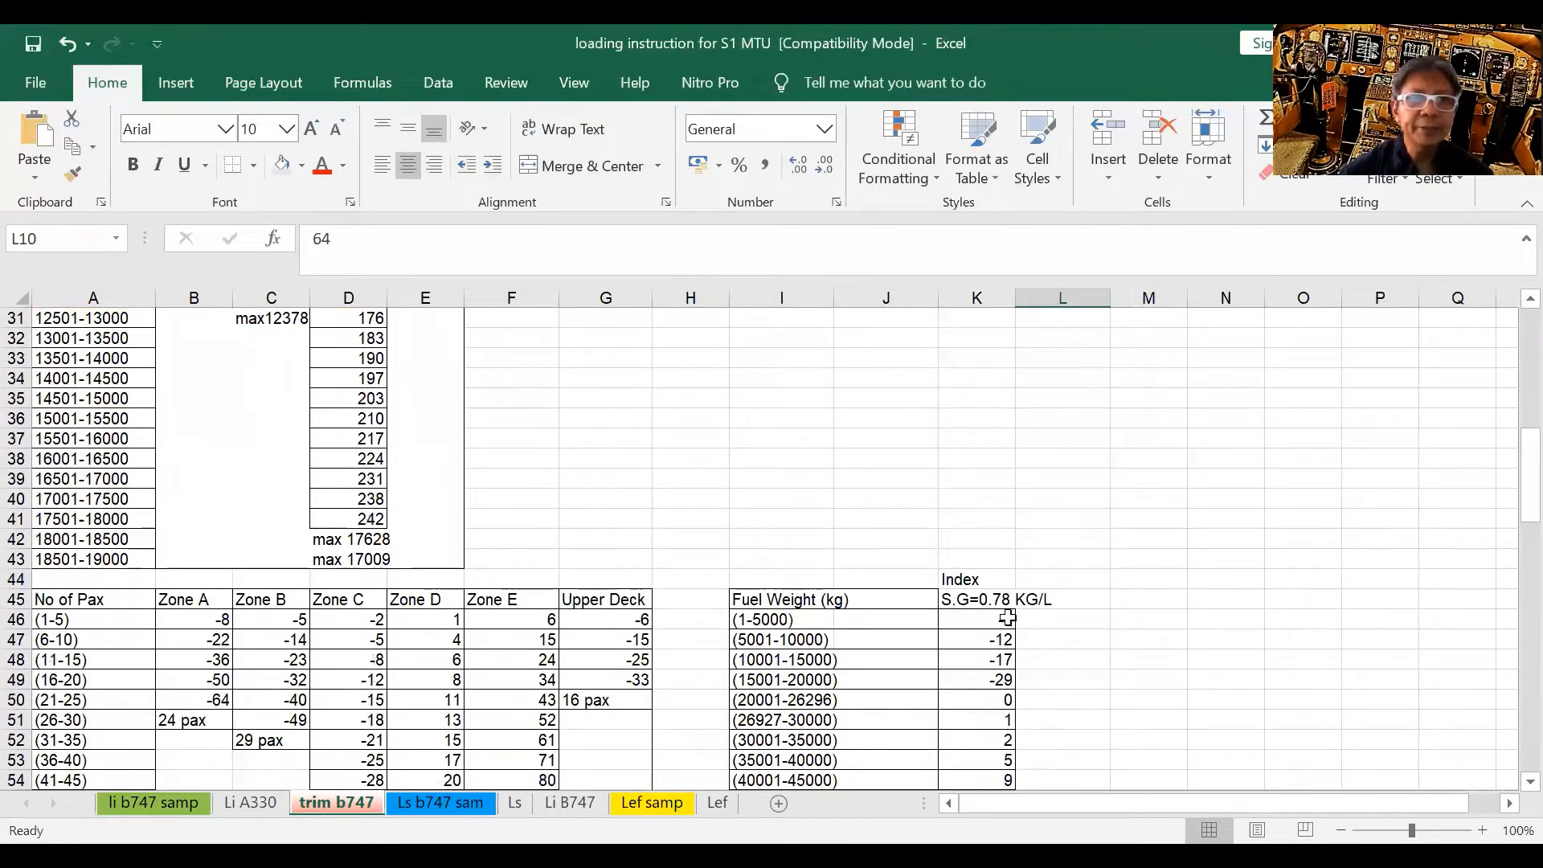
{"action": "left_click", "coordinate": [212, 704]}
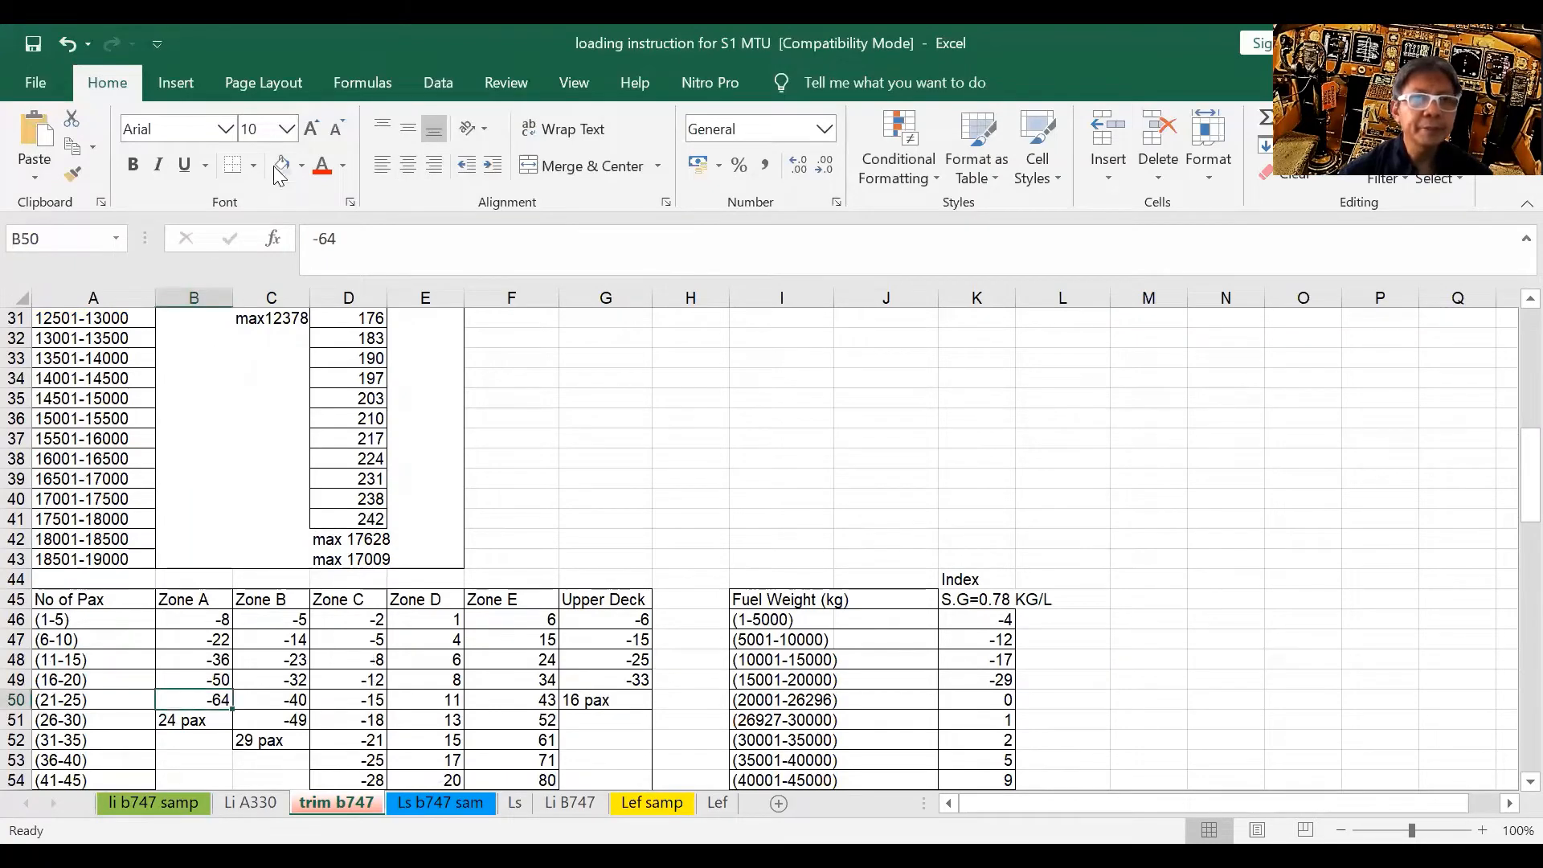
{"action": "left_click", "coordinate": [94, 692]}
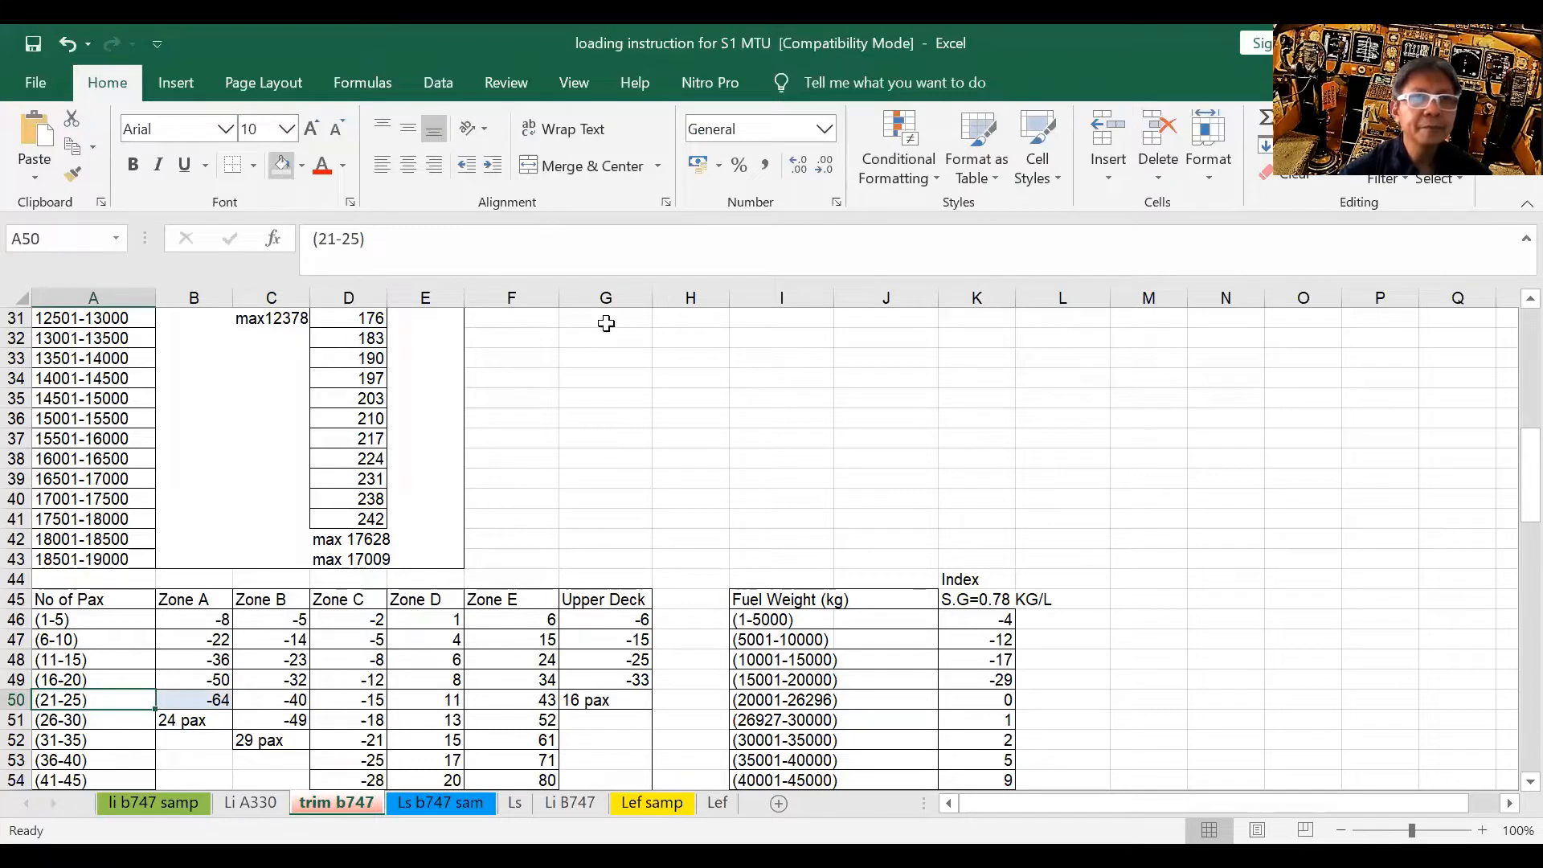
{"action": "scroll", "coordinate": [1156, 481], "scroll_direction": "up", "scroll_amount": 7}
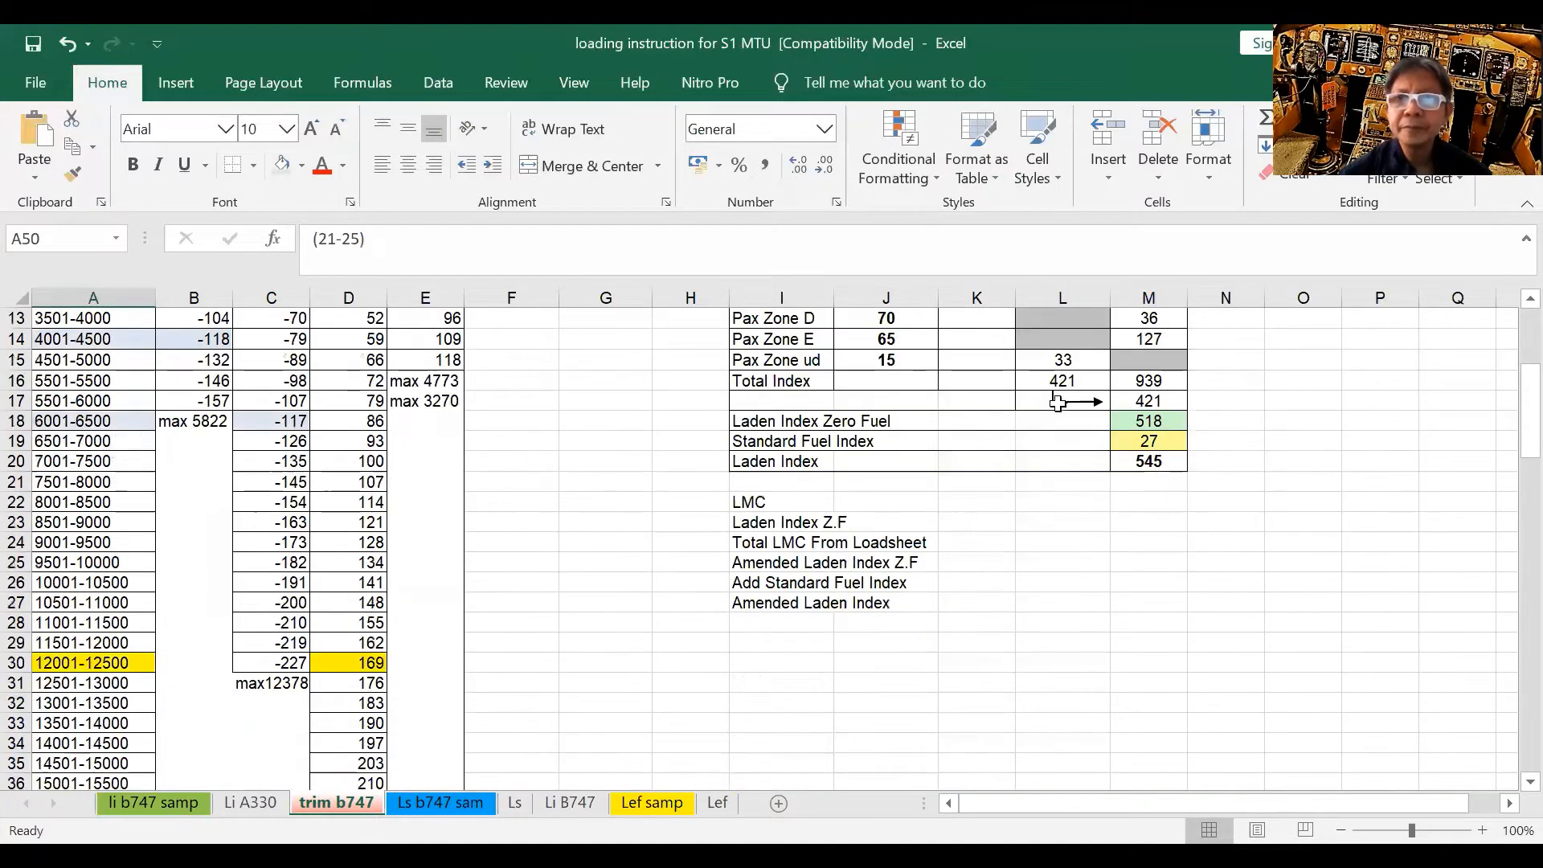
{"action": "scroll", "coordinate": [1057, 370], "scroll_direction": "up", "scroll_amount": 1}
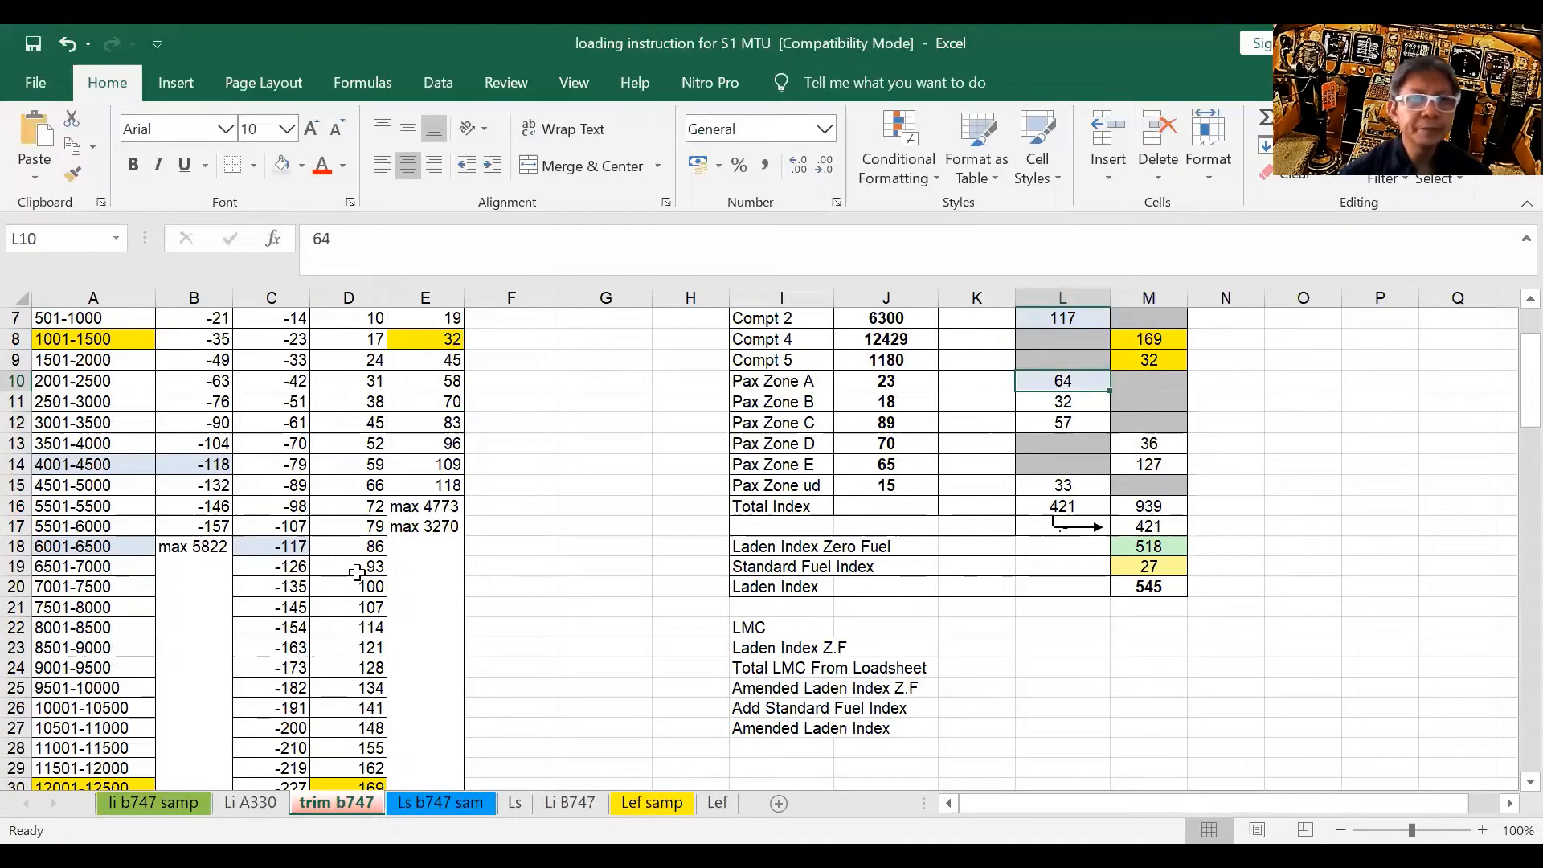
Step: Fill the 16-20 passenger range in A49, the Zone B table index in C49 and the Pax Zone B index in L11 with light blue
{"action": "scroll", "coordinate": [121, 664], "scroll_direction": "down", "scroll_amount": 7}
{"action": "scroll", "coordinate": [93, 679], "scroll_direction": "down", "scroll_amount": 1}
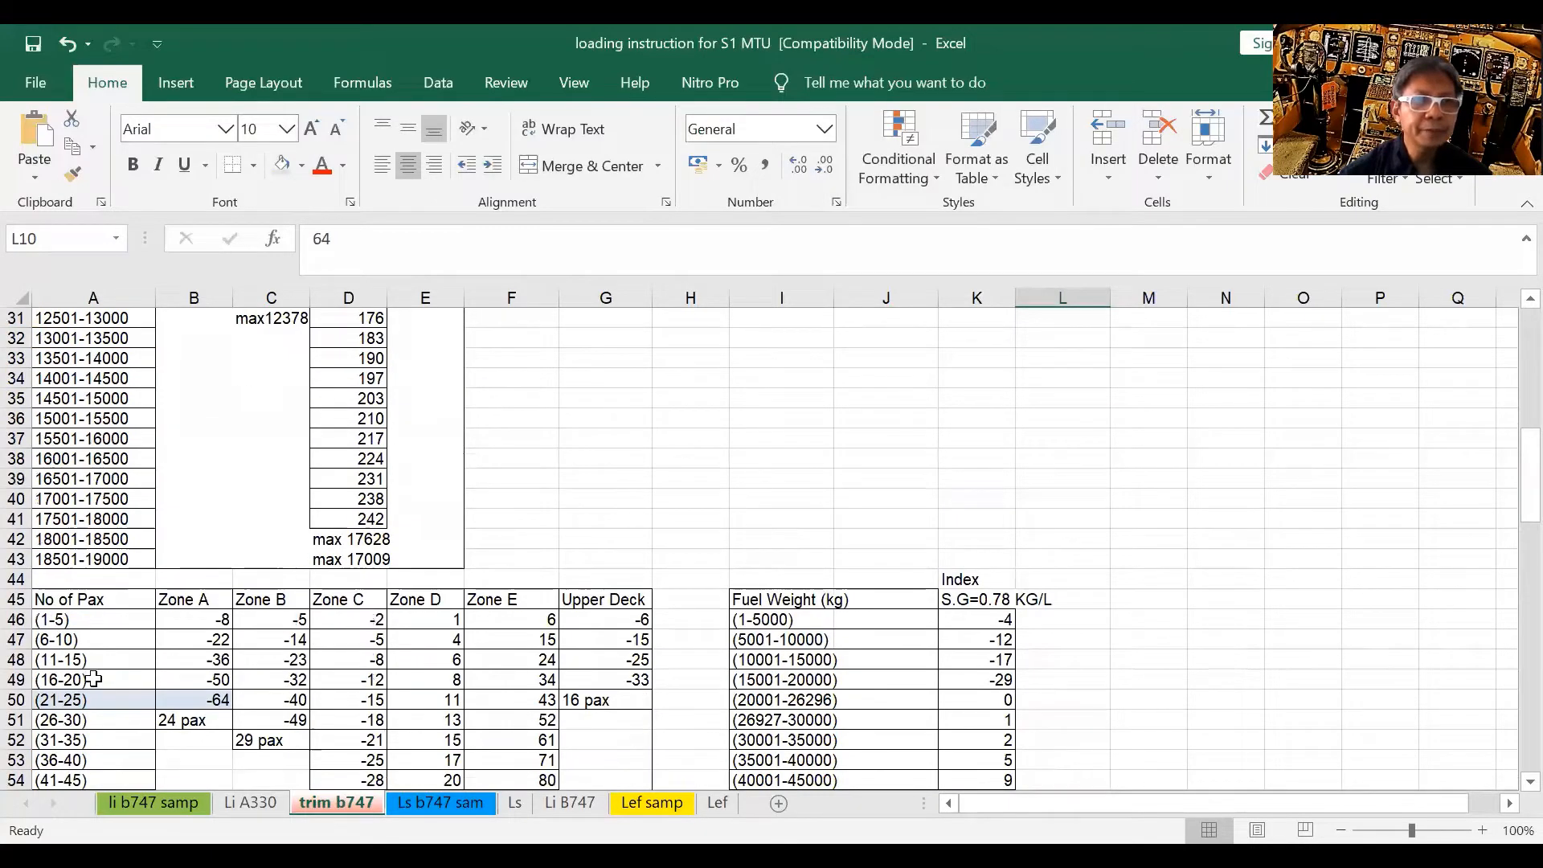
{"action": "left_click", "coordinate": [93, 679]}
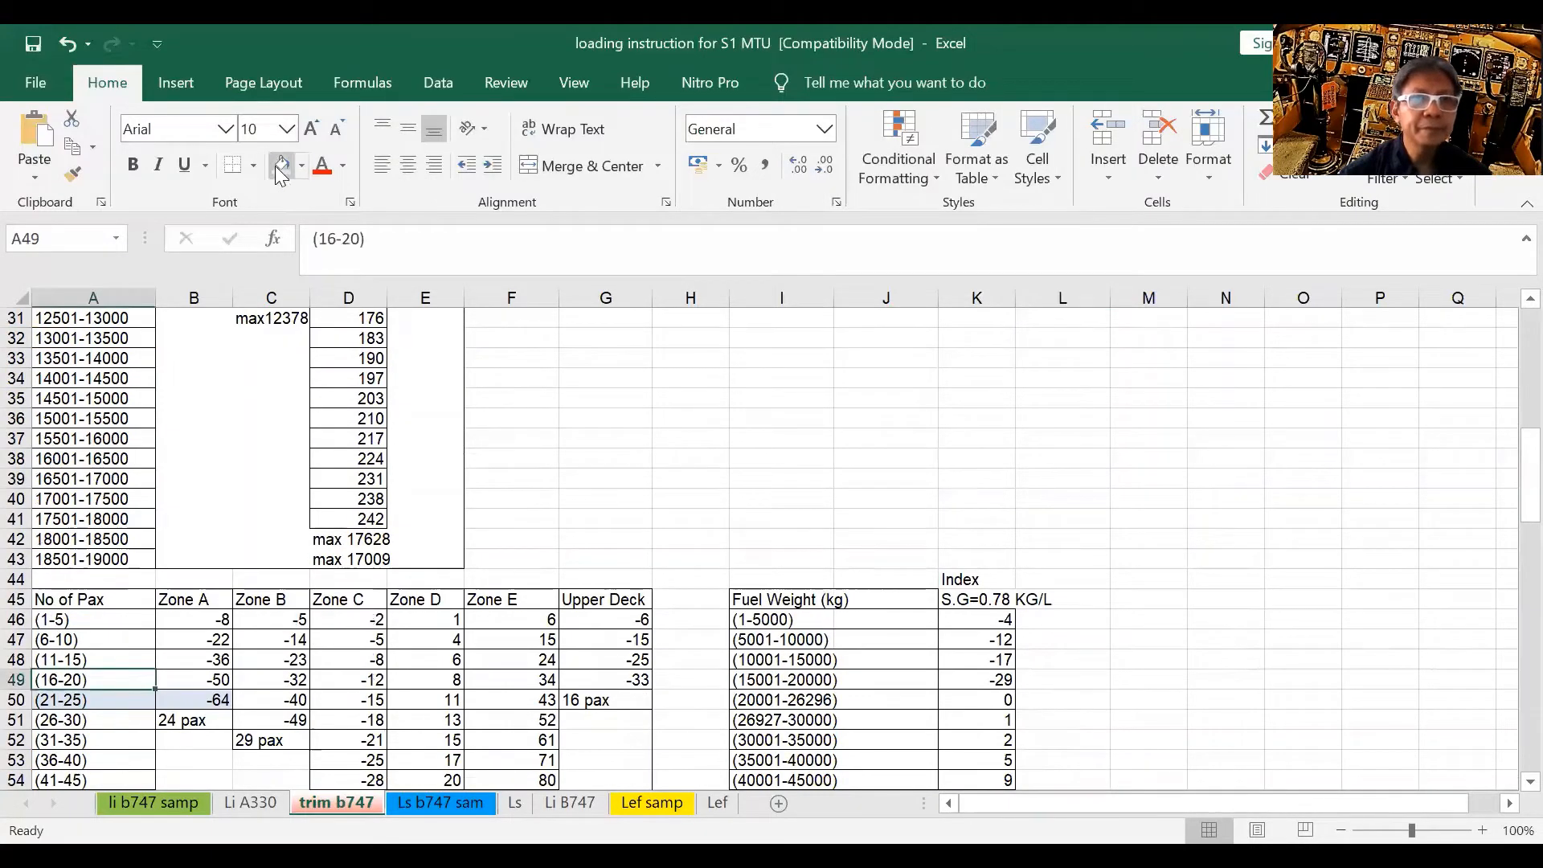
{"action": "left_click", "coordinate": [277, 167]}
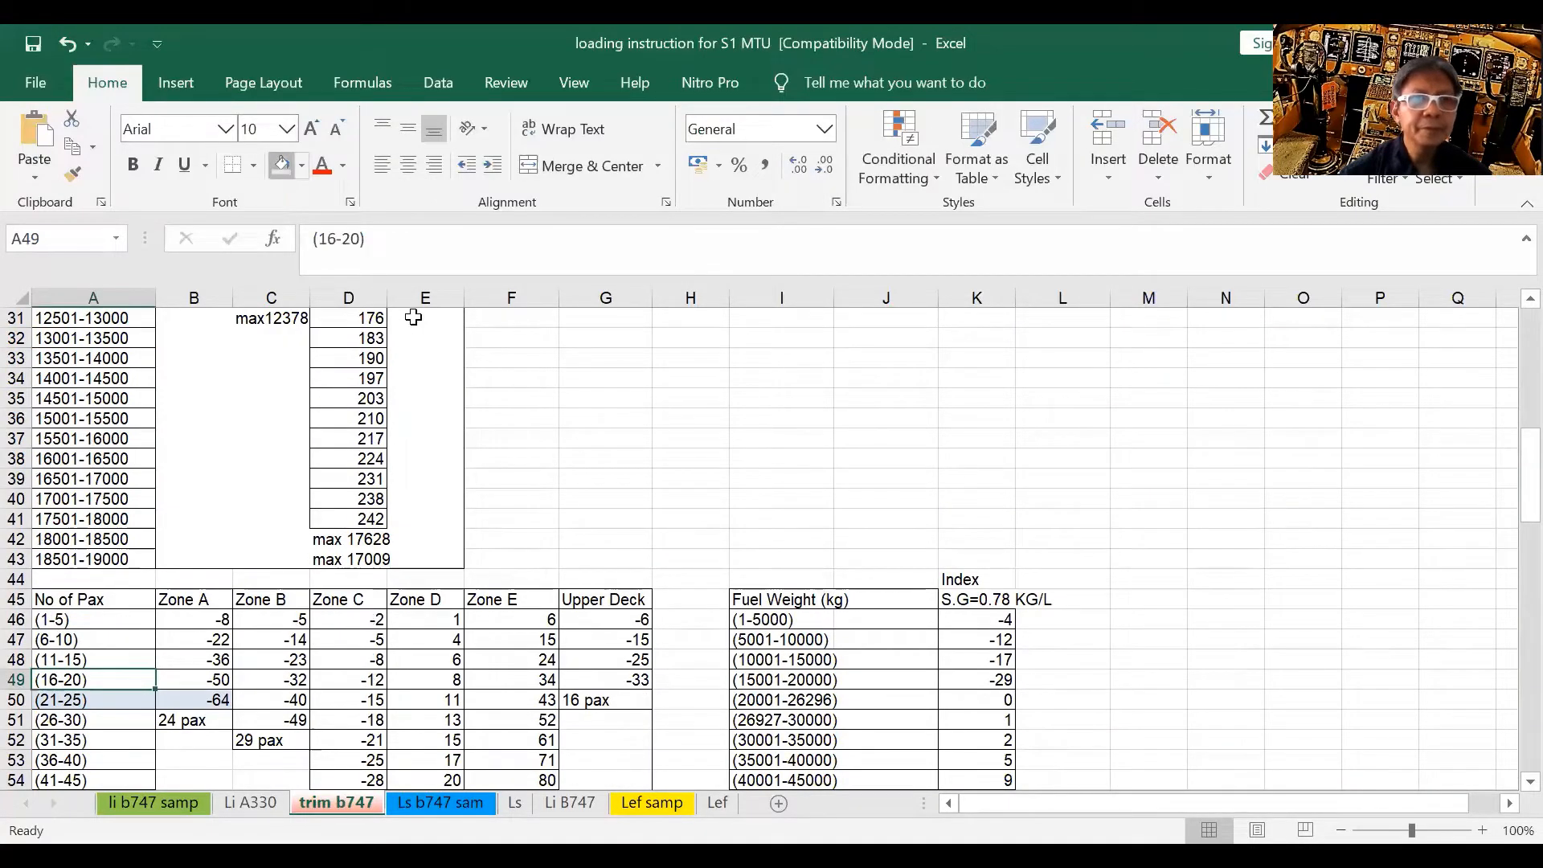
{"action": "left_click", "coordinate": [282, 677]}
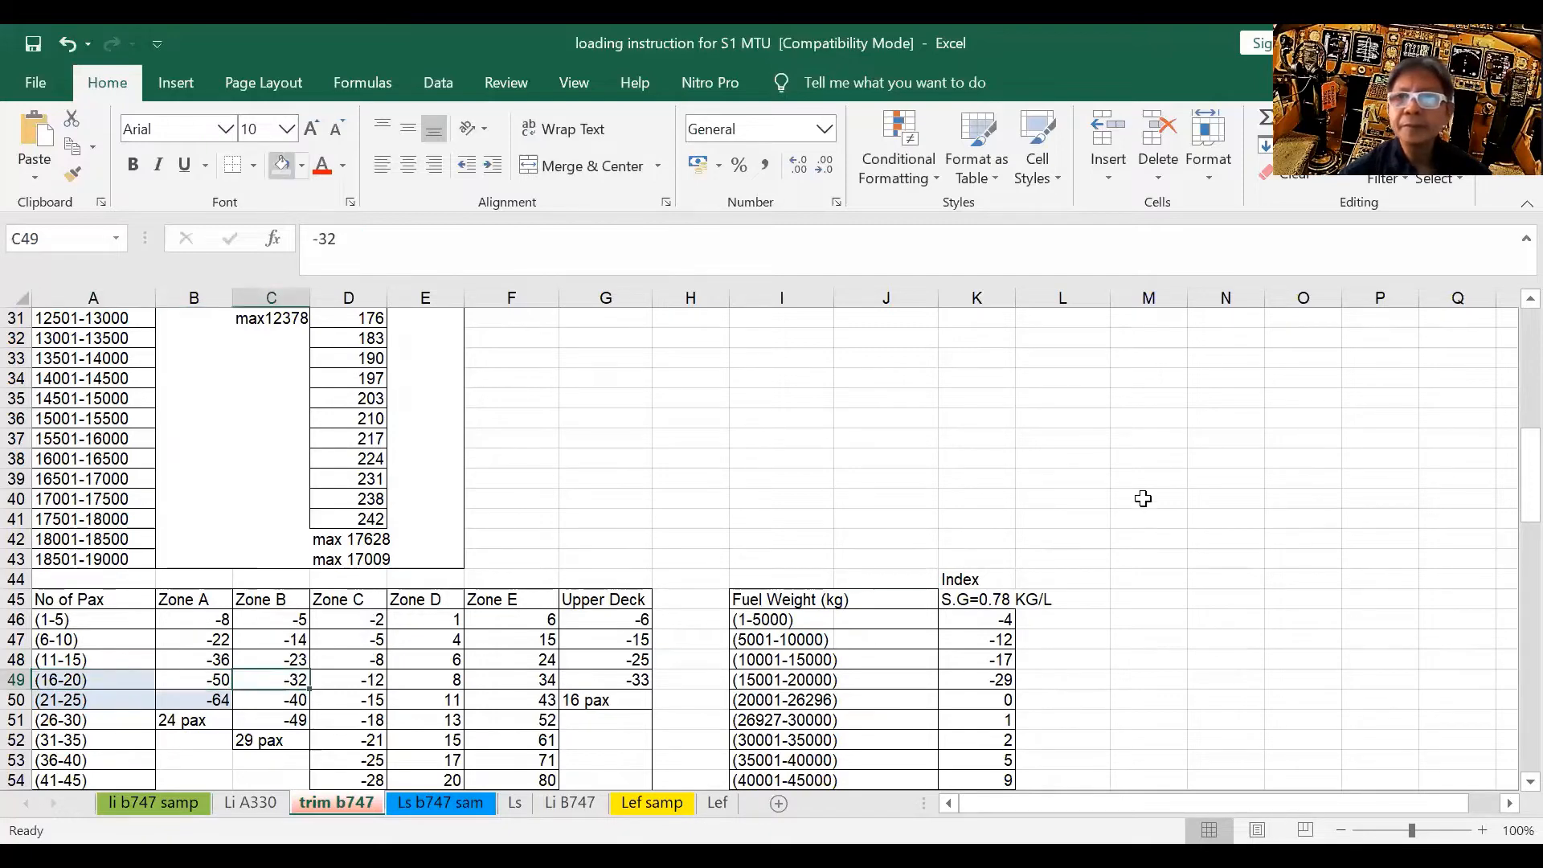
{"action": "scroll", "coordinate": [1143, 499], "scroll_direction": "up", "scroll_amount": 4}
{"action": "scroll", "coordinate": [1102, 432], "scroll_direction": "up", "scroll_amount": 4}
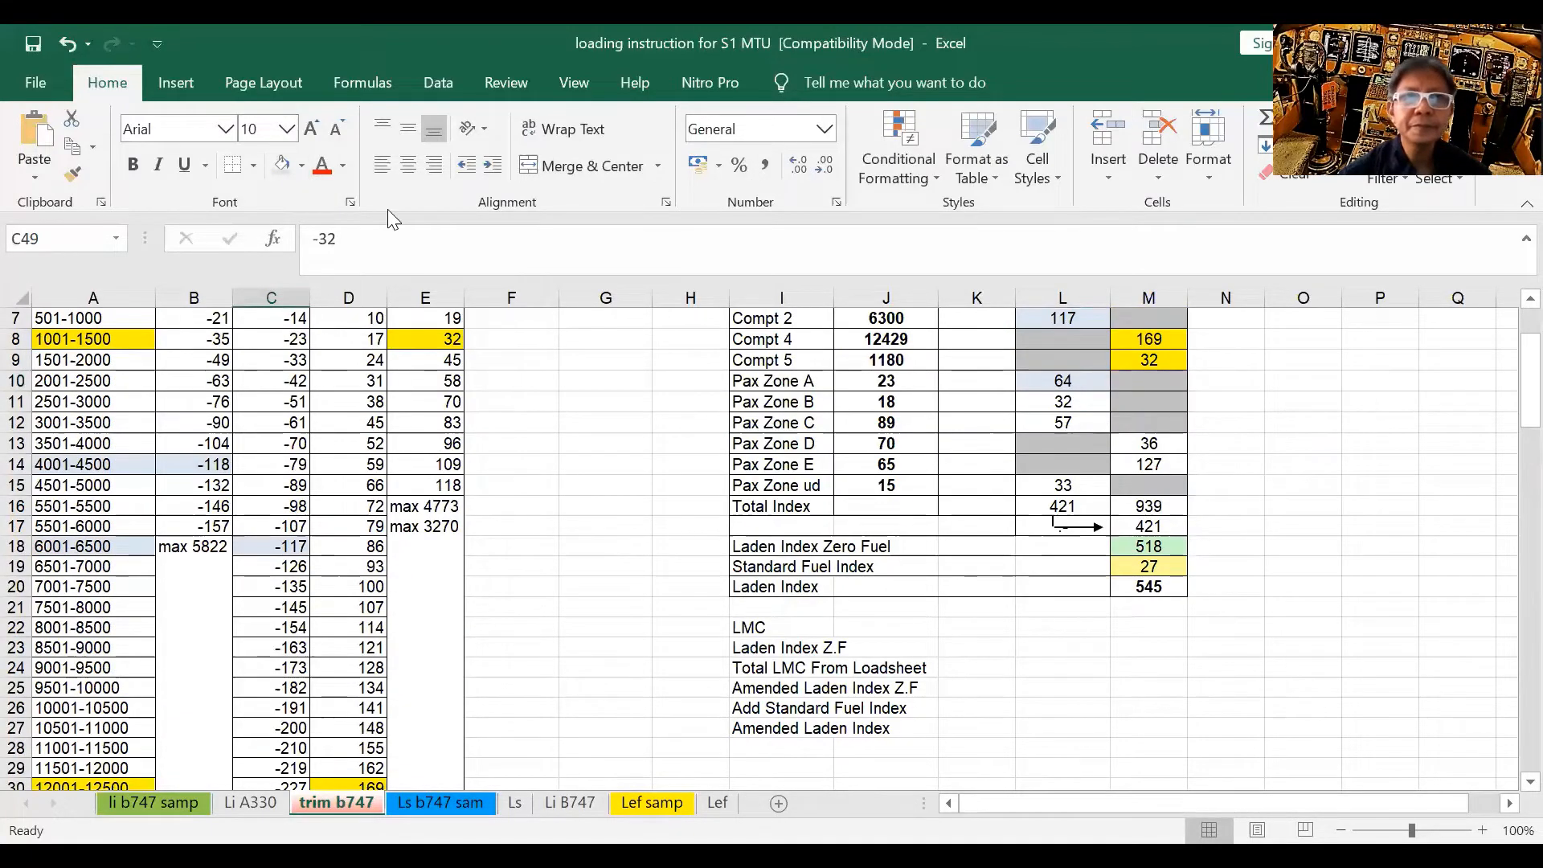
{"action": "left_click", "coordinate": [1089, 403]}
{"action": "key", "text": "F4"}
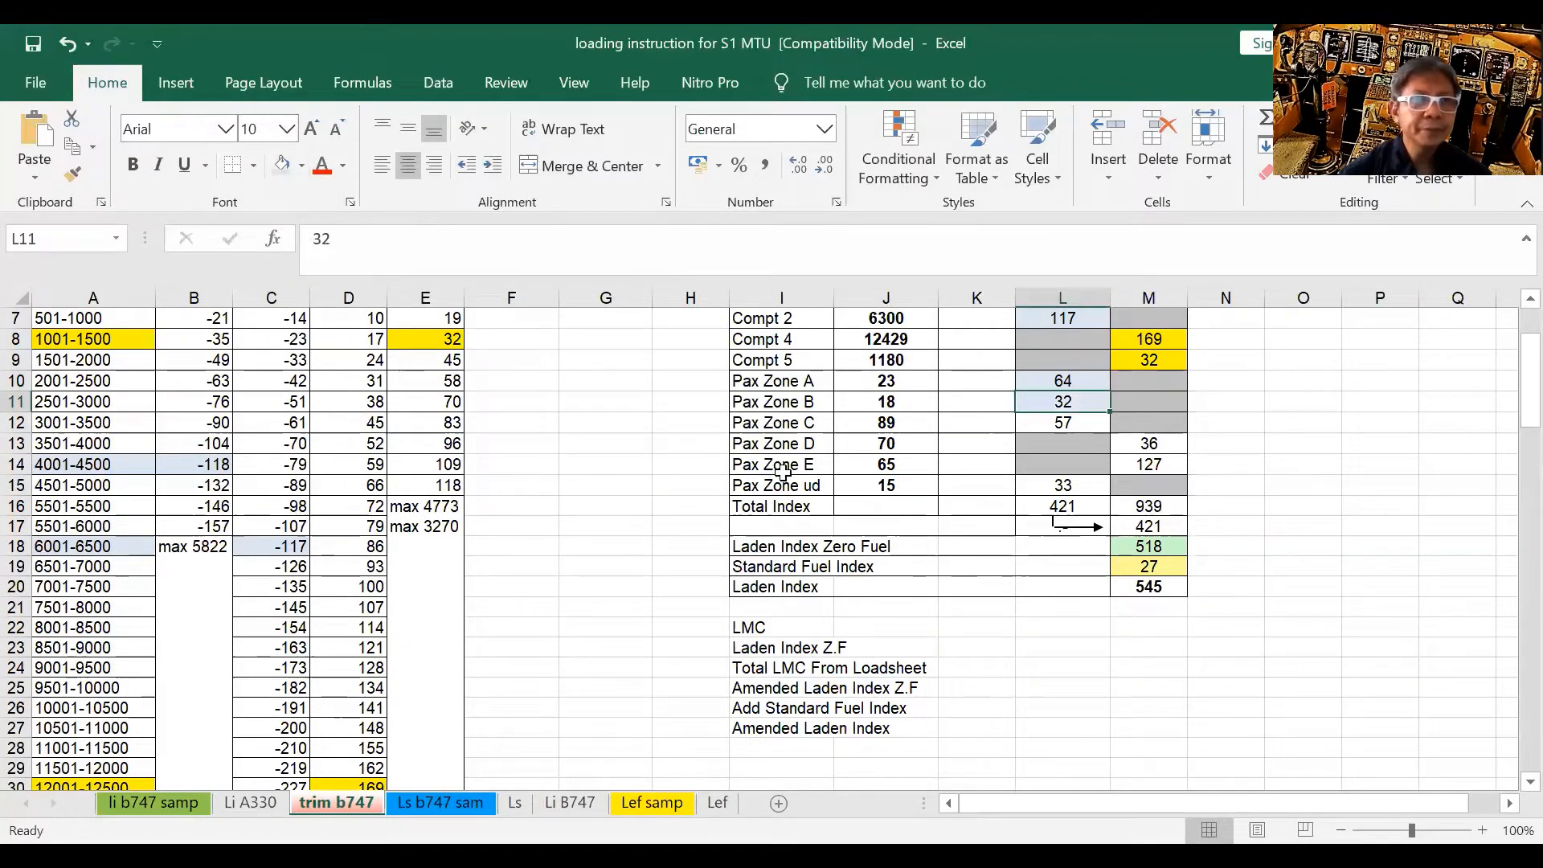
Step: Fill the 86-90 passenger range in A63 and its Zone C table index in D63 with light blue
{"action": "scroll", "coordinate": [563, 563], "scroll_direction": "down", "scroll_amount": 8}
{"action": "scroll", "coordinate": [112, 703], "scroll_direction": "down", "scroll_amount": 2}
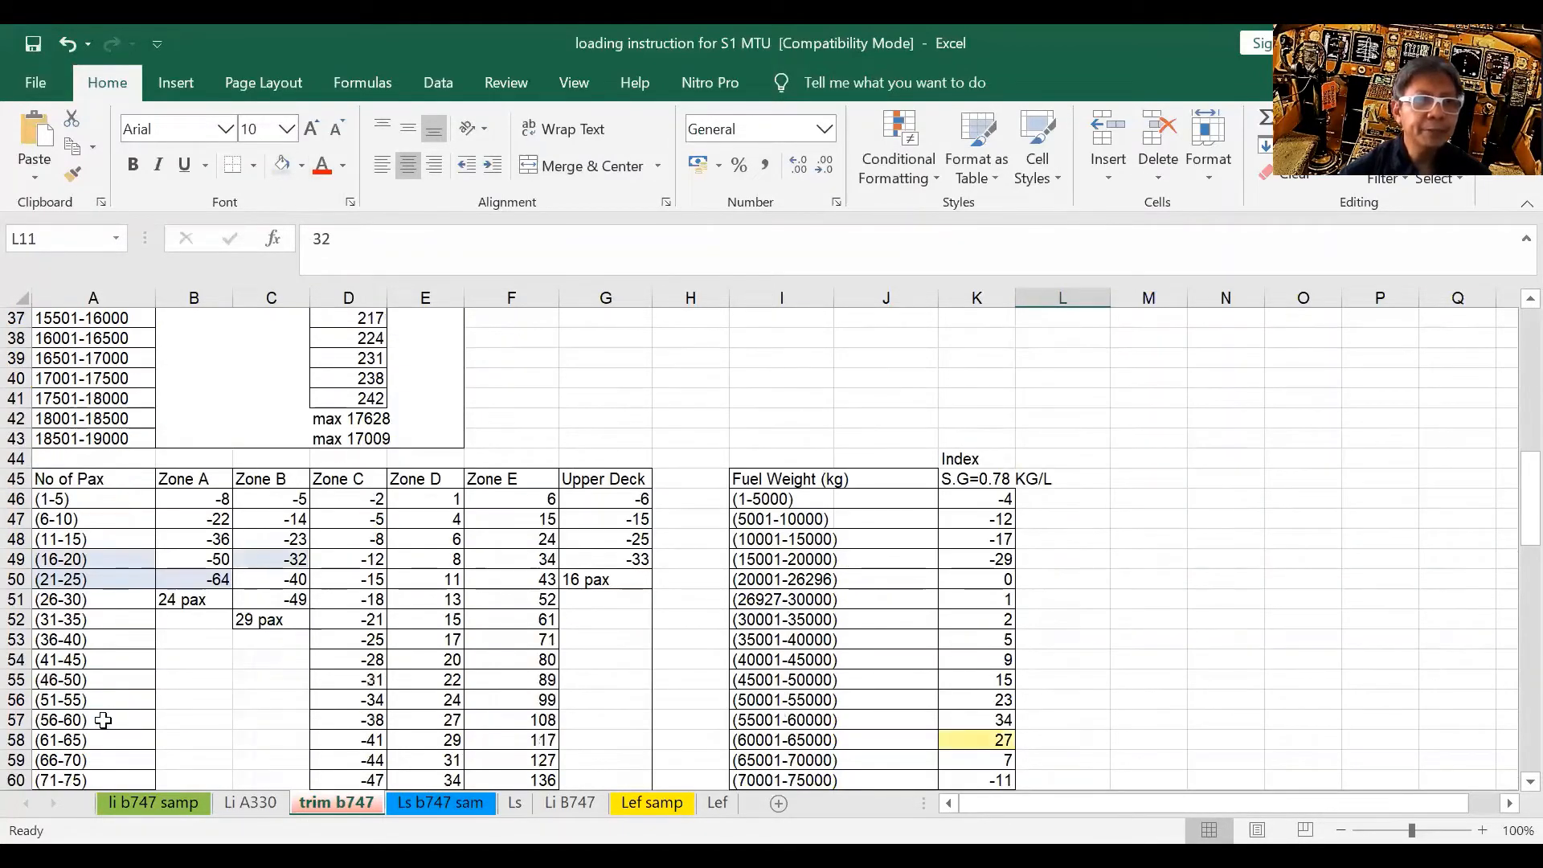
{"action": "scroll", "coordinate": [103, 720], "scroll_direction": "down", "scroll_amount": 2}
{"action": "scroll", "coordinate": [105, 695], "scroll_direction": "down", "scroll_amount": 1}
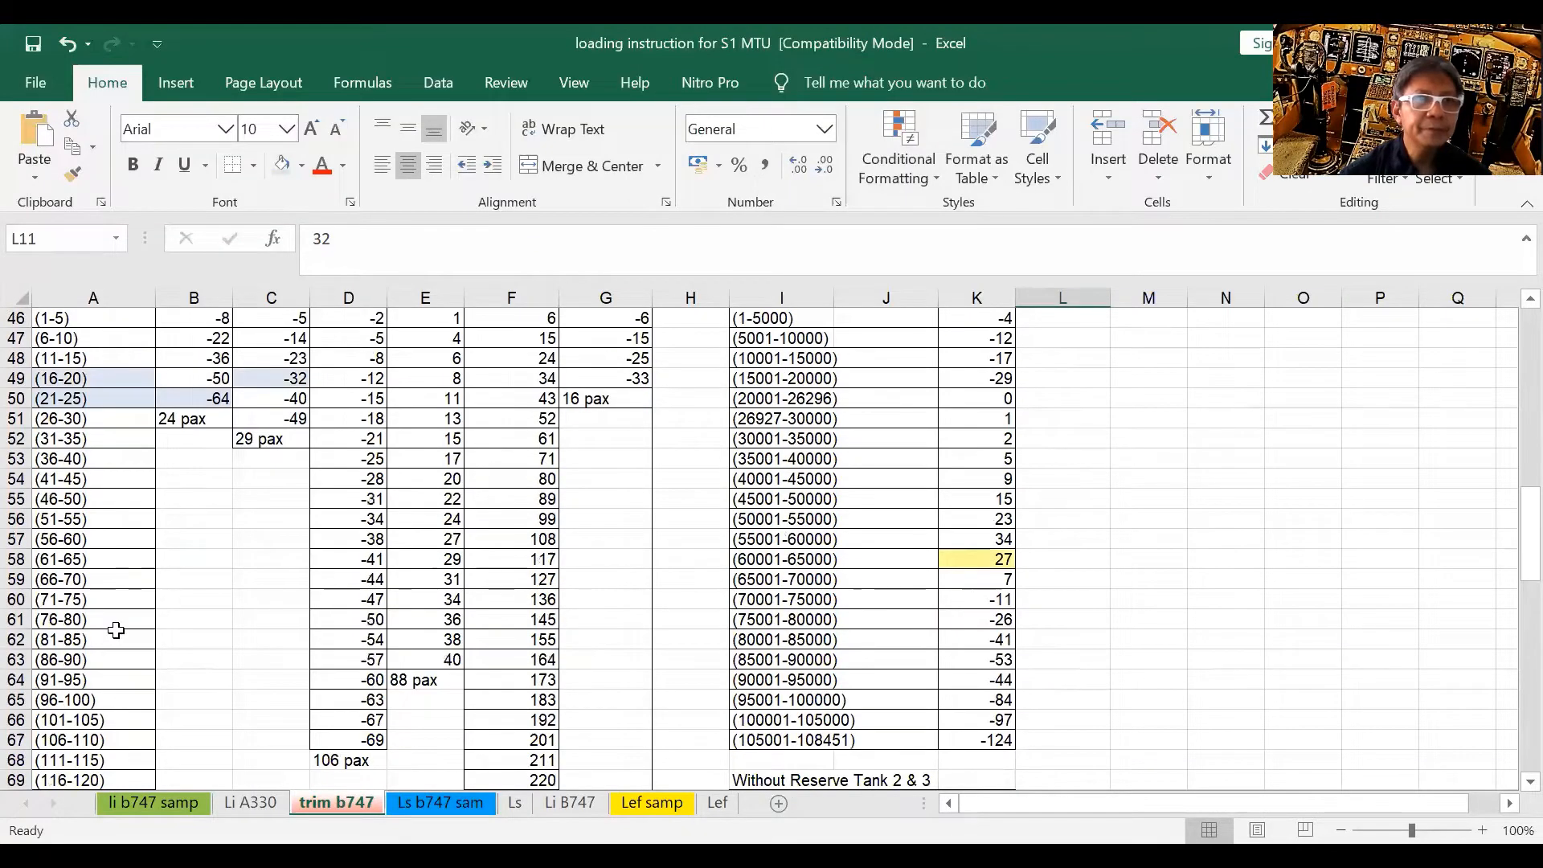
{"action": "left_click", "coordinate": [114, 659]}
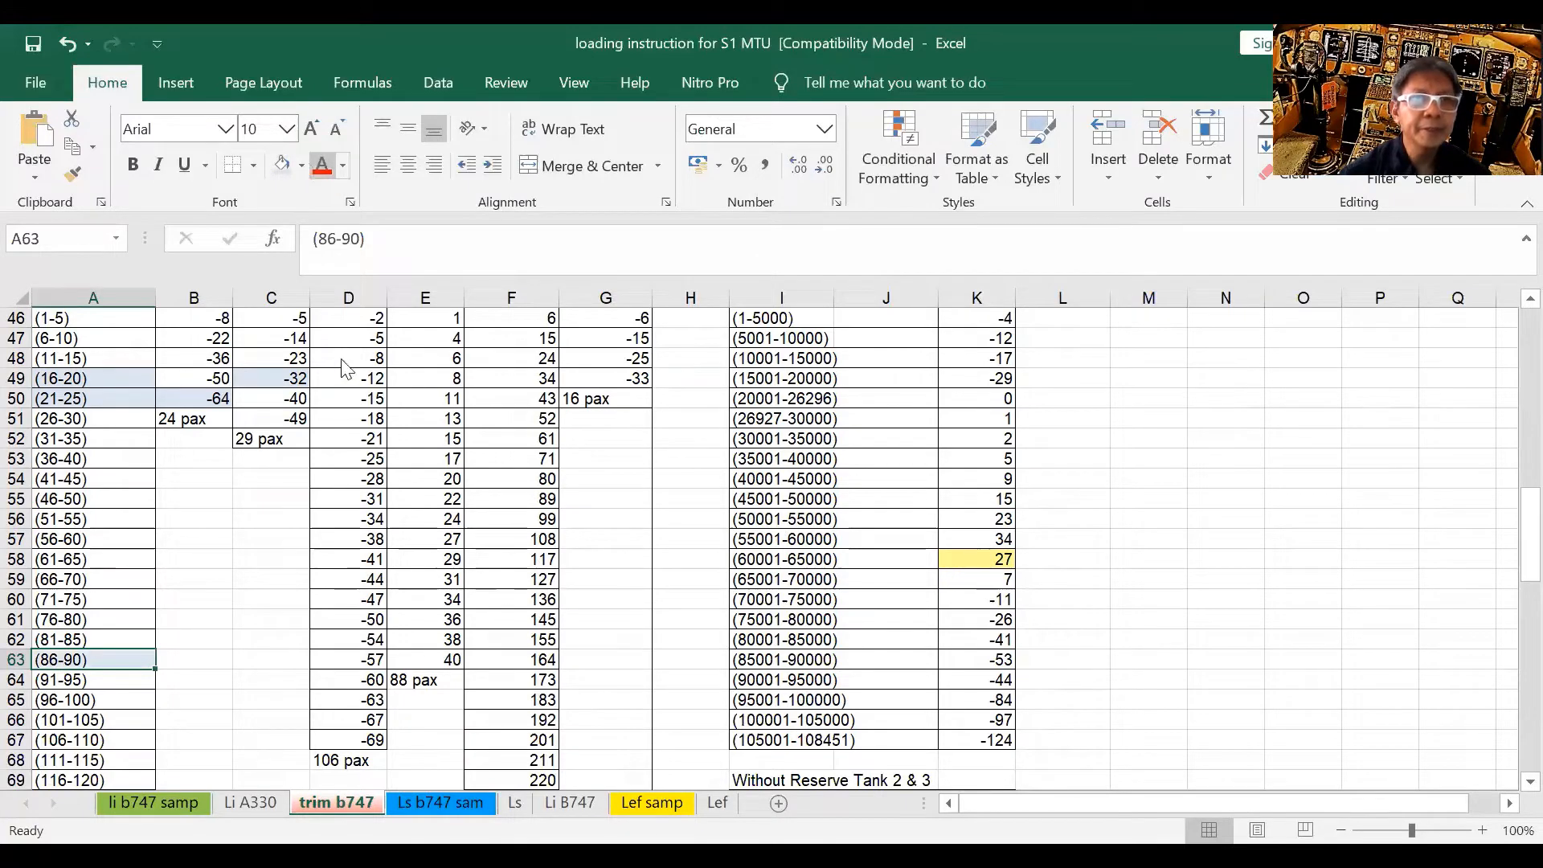
{"action": "left_click", "coordinate": [441, 661]}
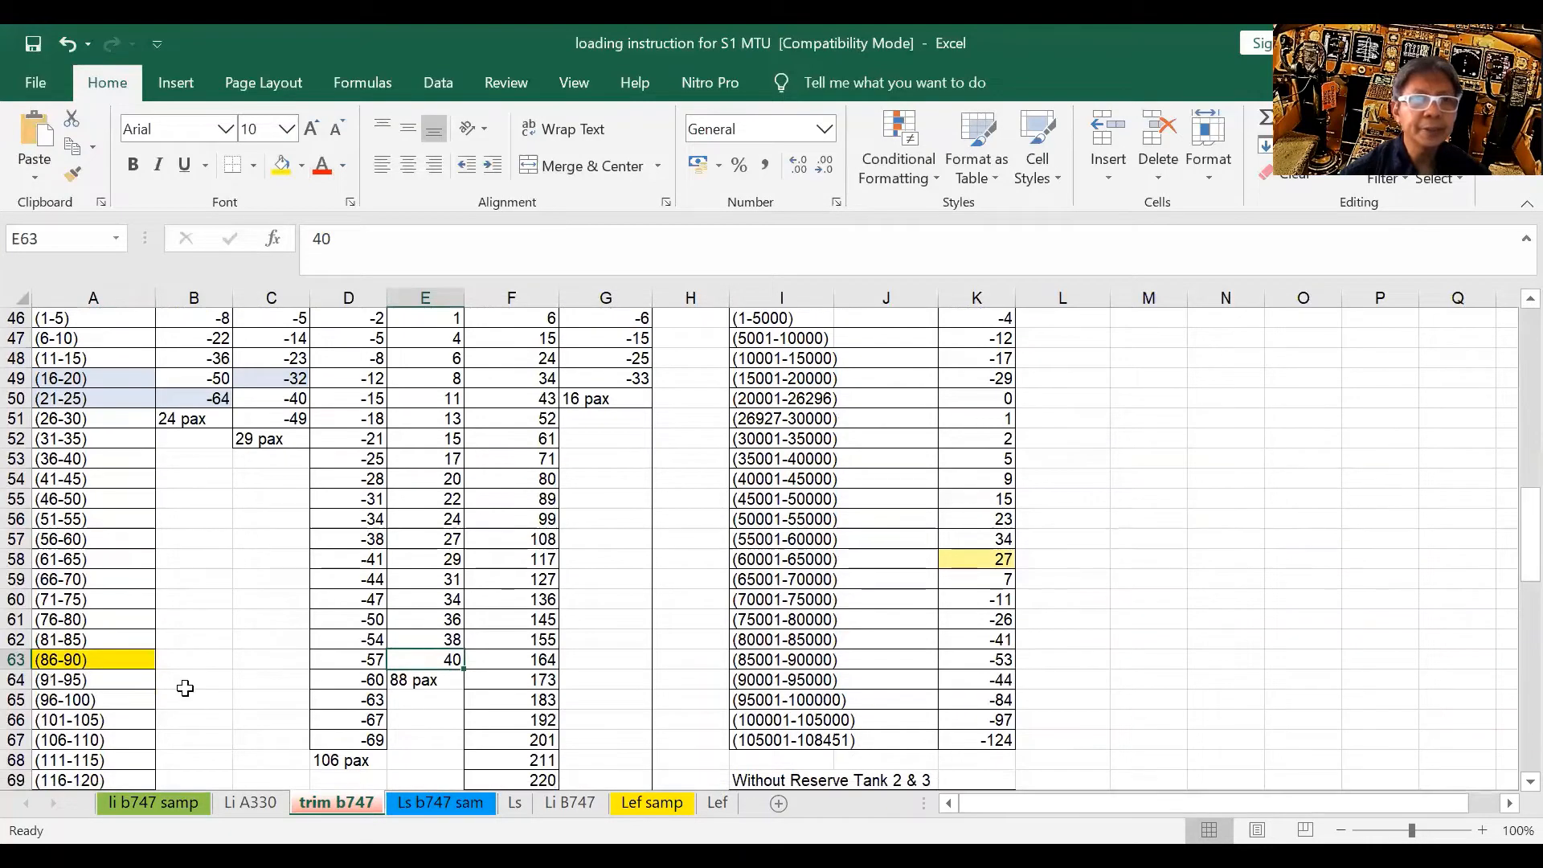
{"action": "left_click", "coordinate": [115, 673]}
{"action": "key", "text": "Up"}
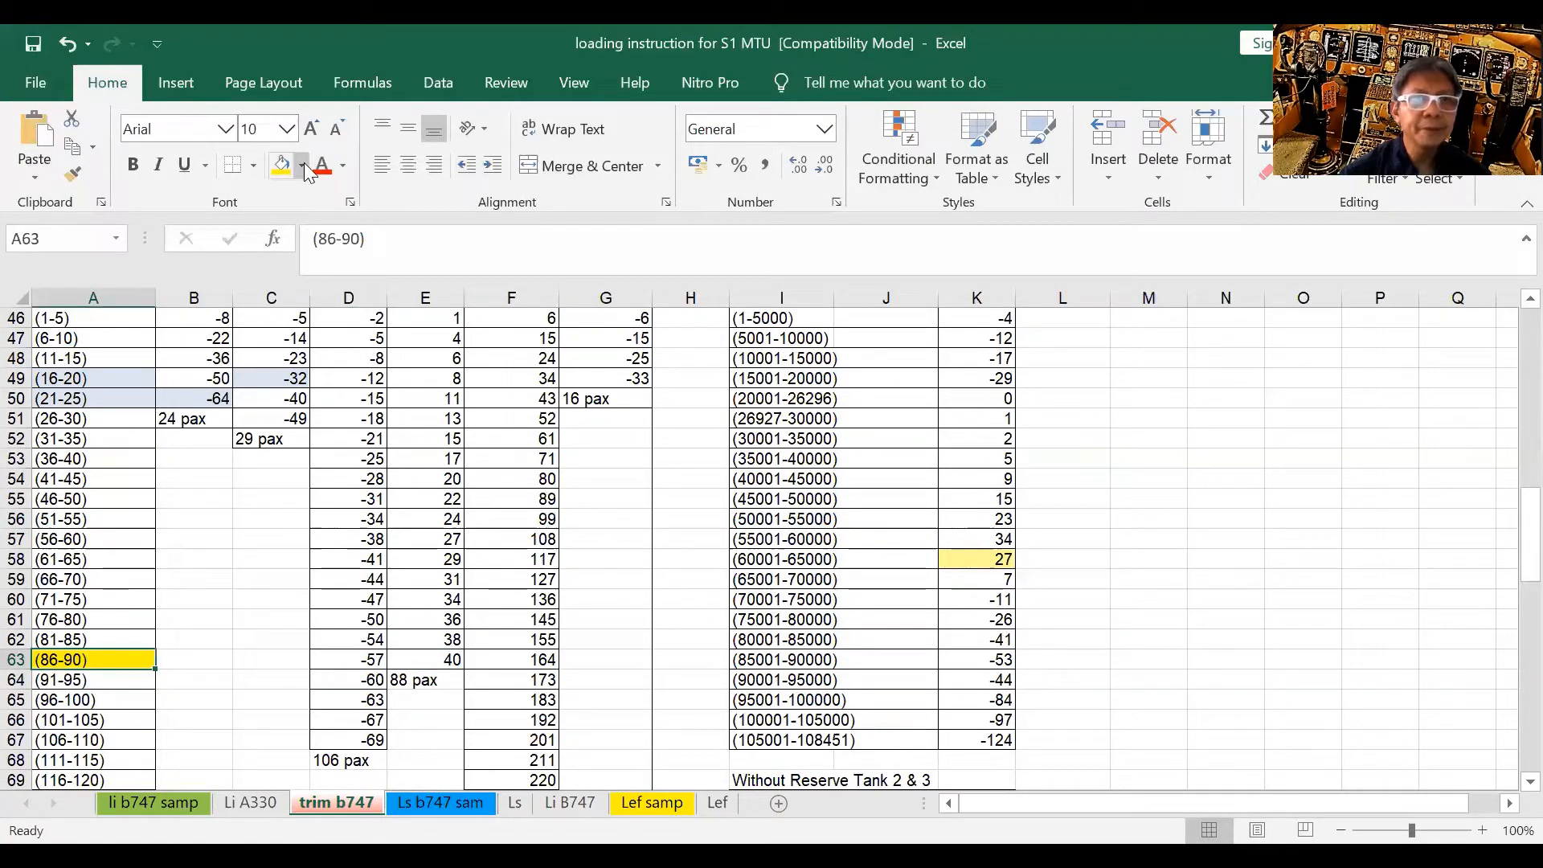
{"action": "left_click", "coordinate": [366, 664]}
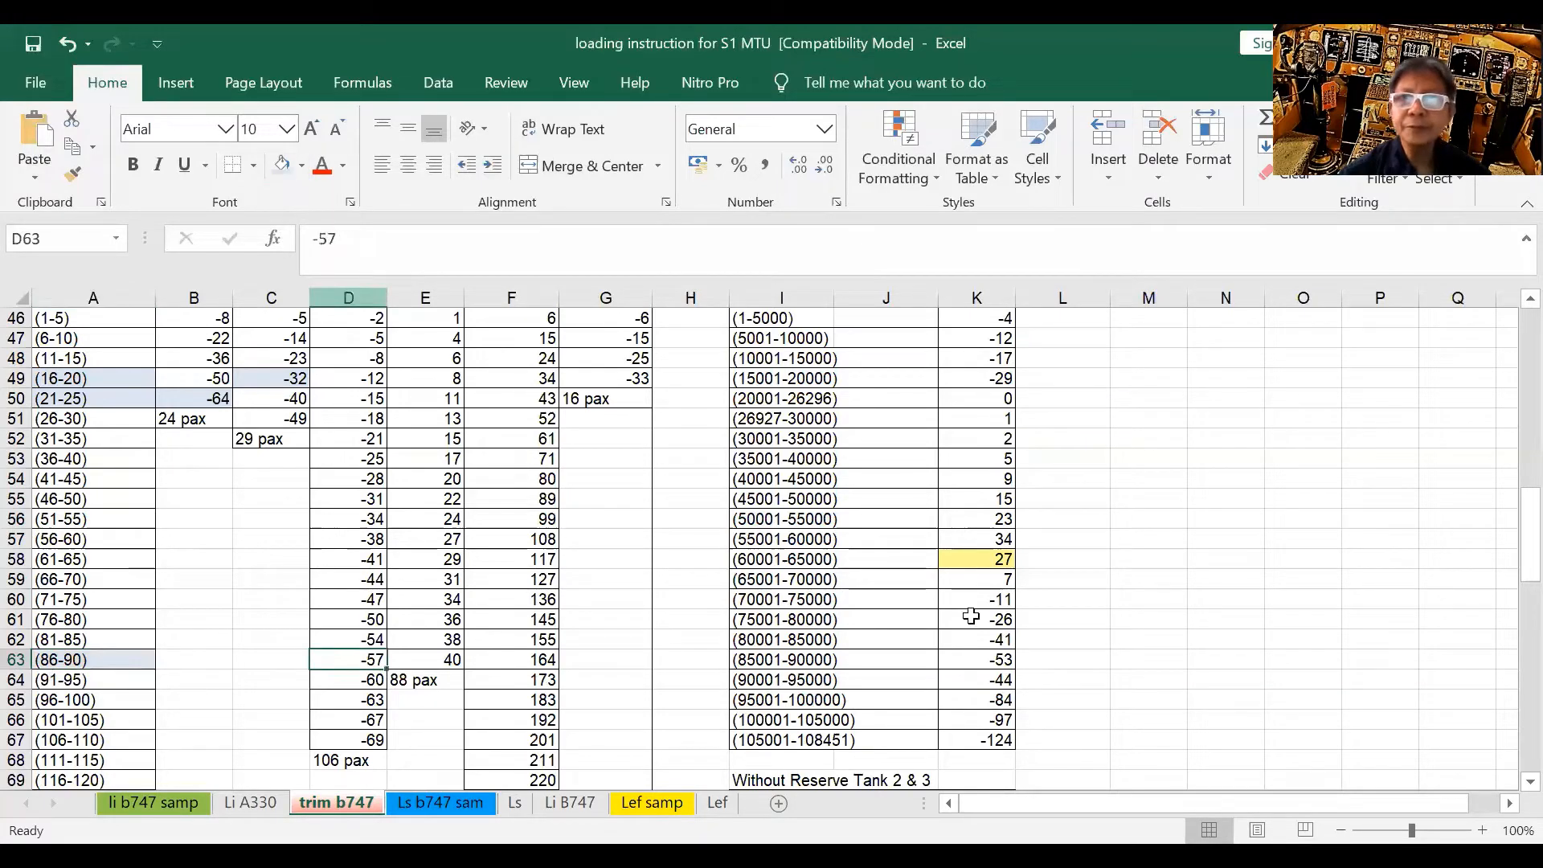
{"action": "left_click", "coordinate": [281, 165]}
Step: Fill the Pax Zone C index in L12 with light blue
{"action": "scroll", "coordinate": [971, 616], "scroll_direction": "up", "scroll_amount": 8}
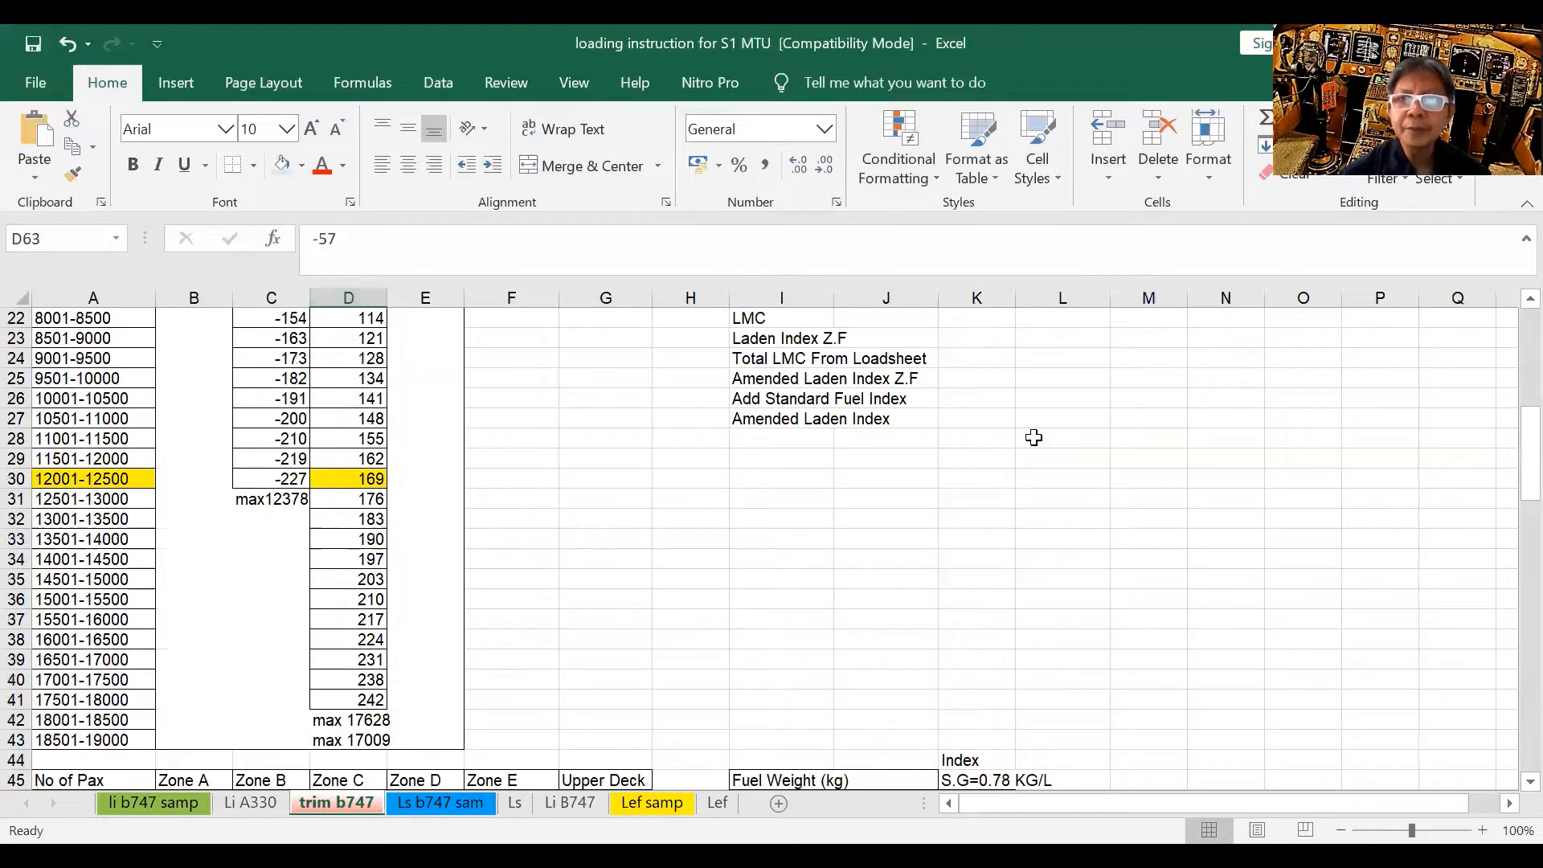
{"action": "scroll", "coordinate": [1037, 434], "scroll_direction": "up", "scroll_amount": 5}
{"action": "left_click", "coordinate": [1063, 423]}
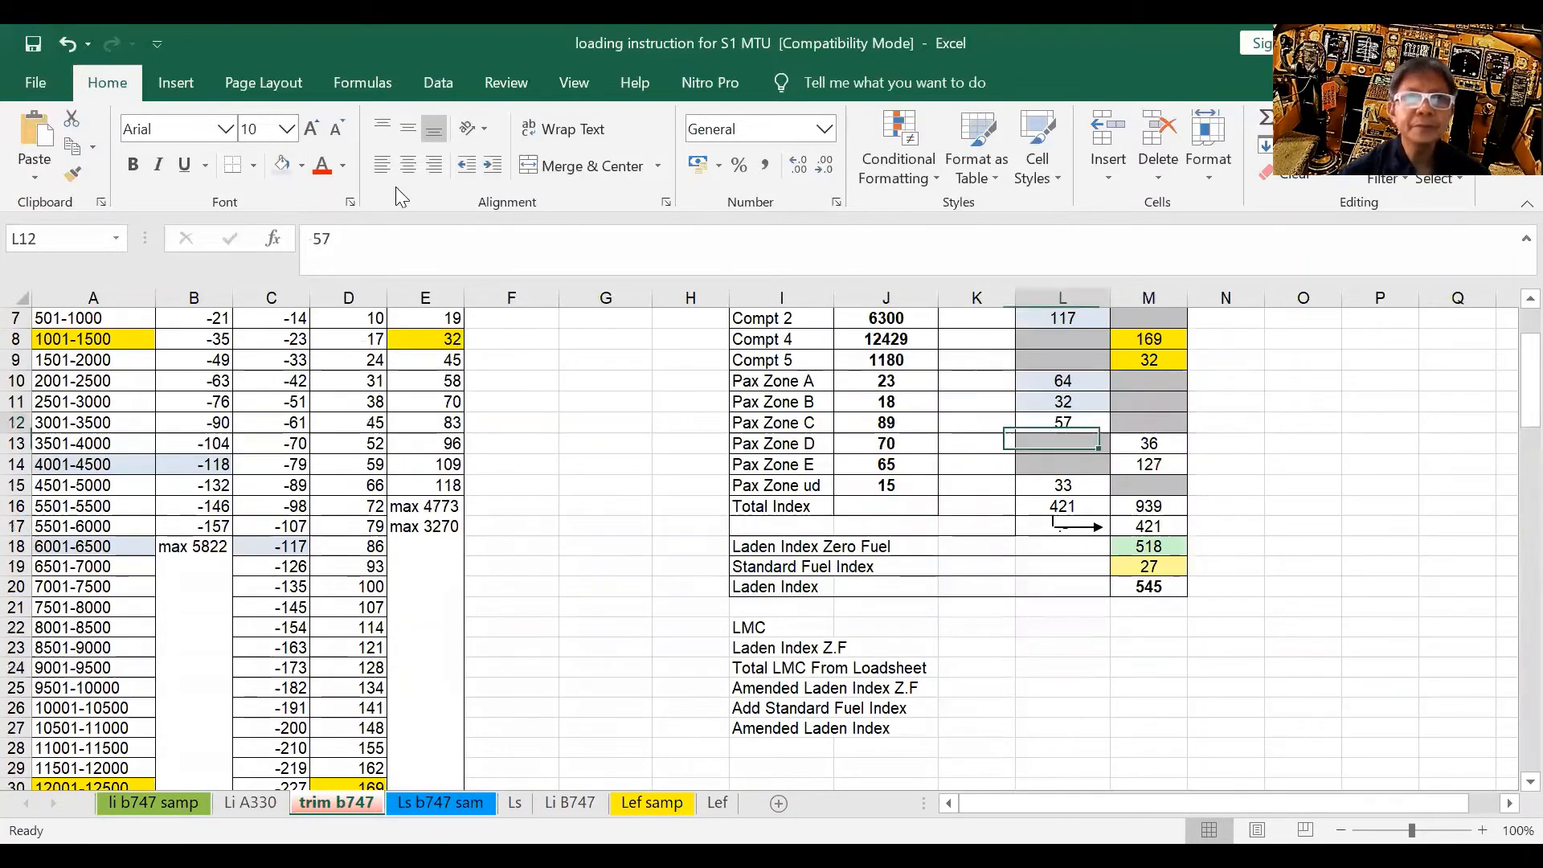
{"action": "left_click", "coordinate": [282, 164]}
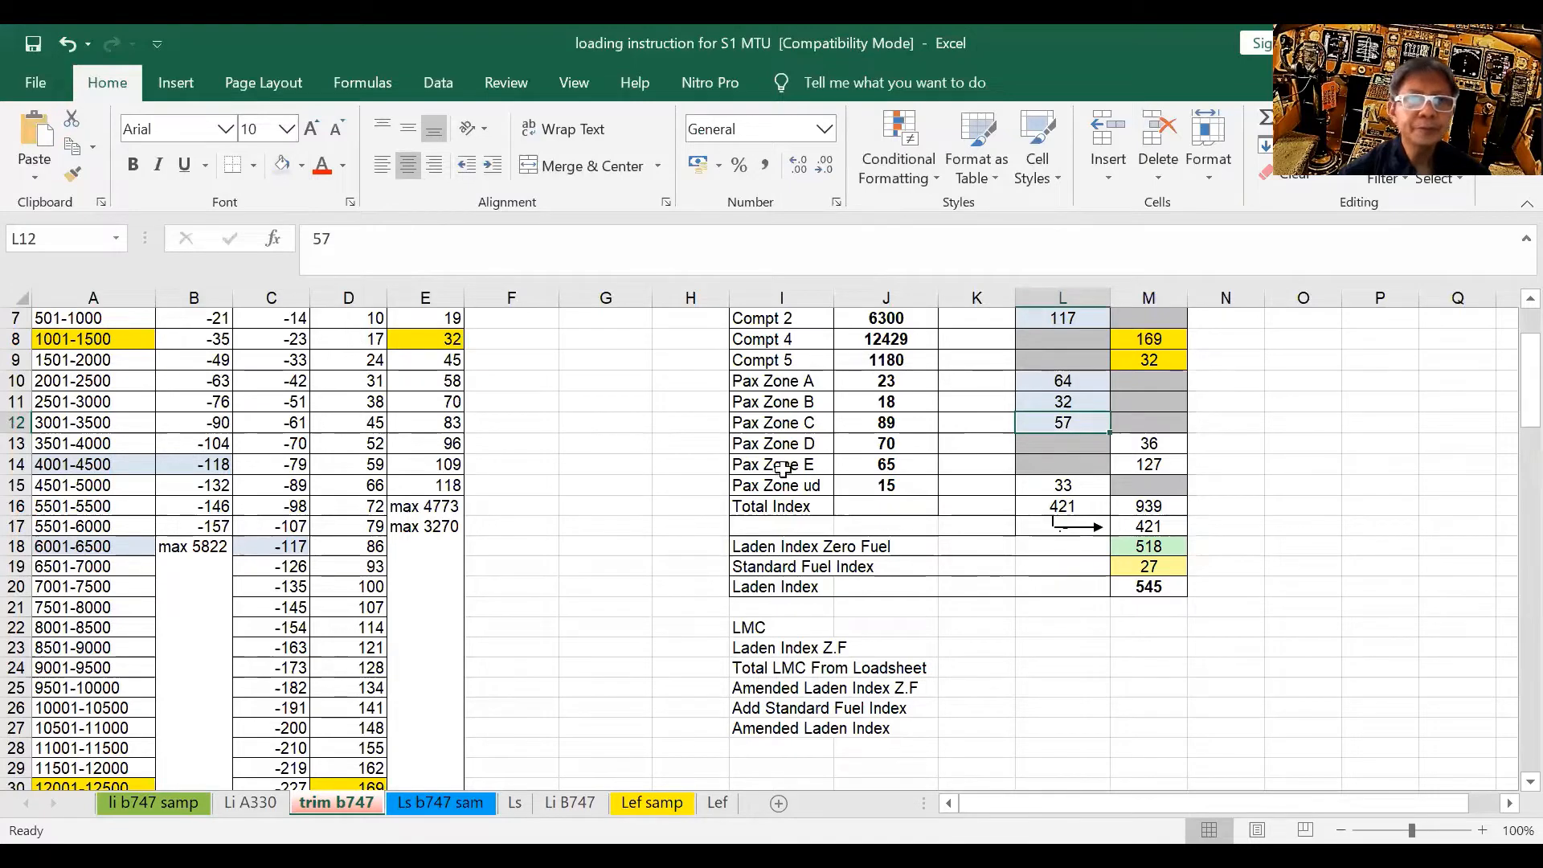
Step: Fill the 66-70 passenger range in A59 and its Zone D table index in E59 with yellow
{"action": "scroll", "coordinate": [782, 470], "scroll_direction": "down", "scroll_amount": 5}
{"action": "scroll", "coordinate": [784, 474], "scroll_direction": "down", "scroll_amount": 5}
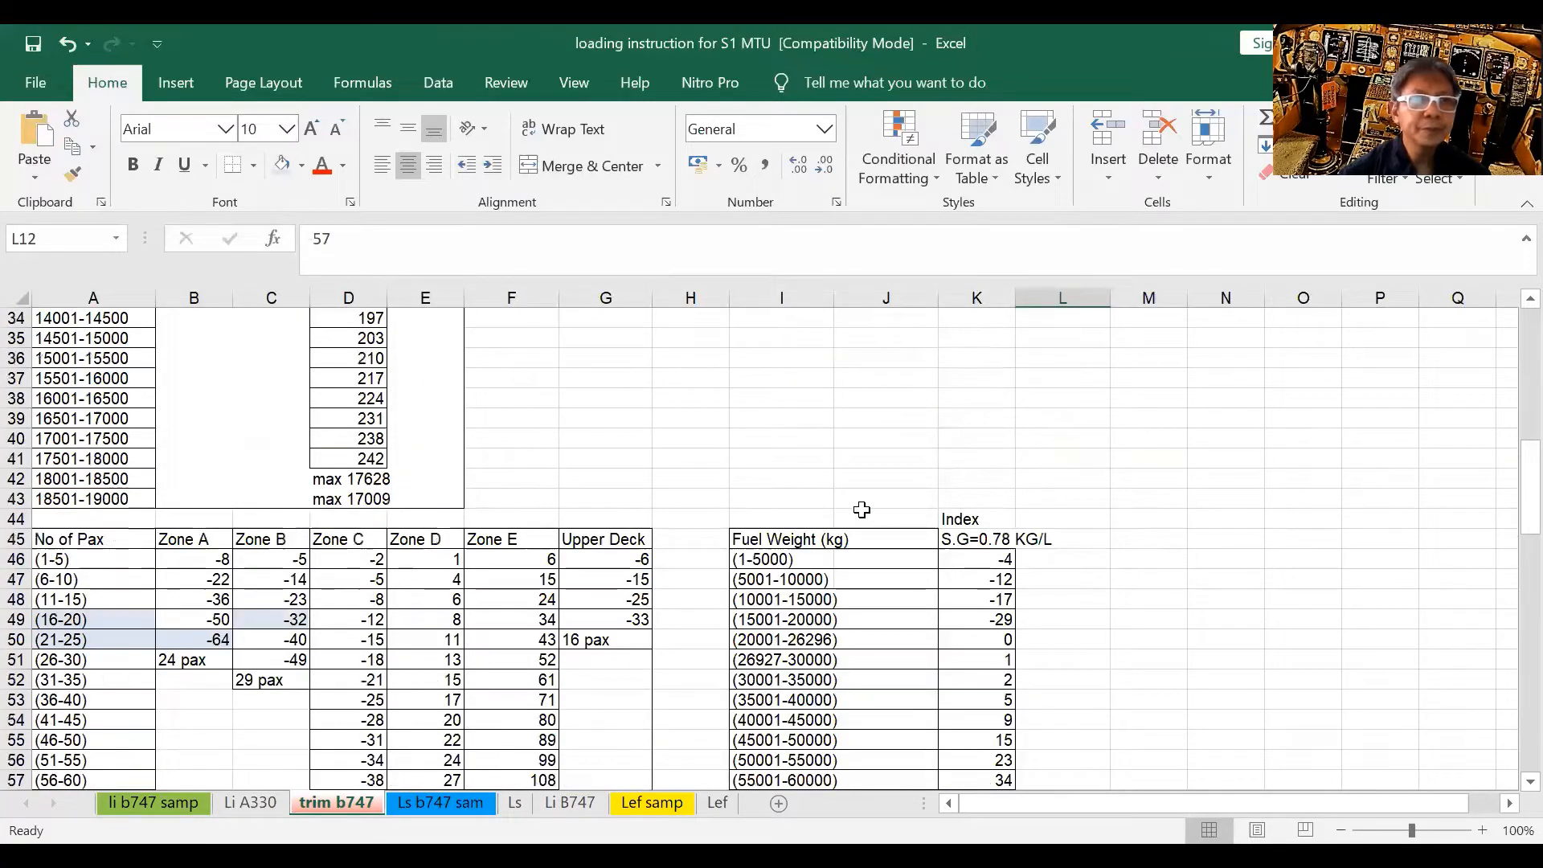
{"action": "scroll", "coordinate": [981, 503], "scroll_direction": "down", "scroll_amount": 2}
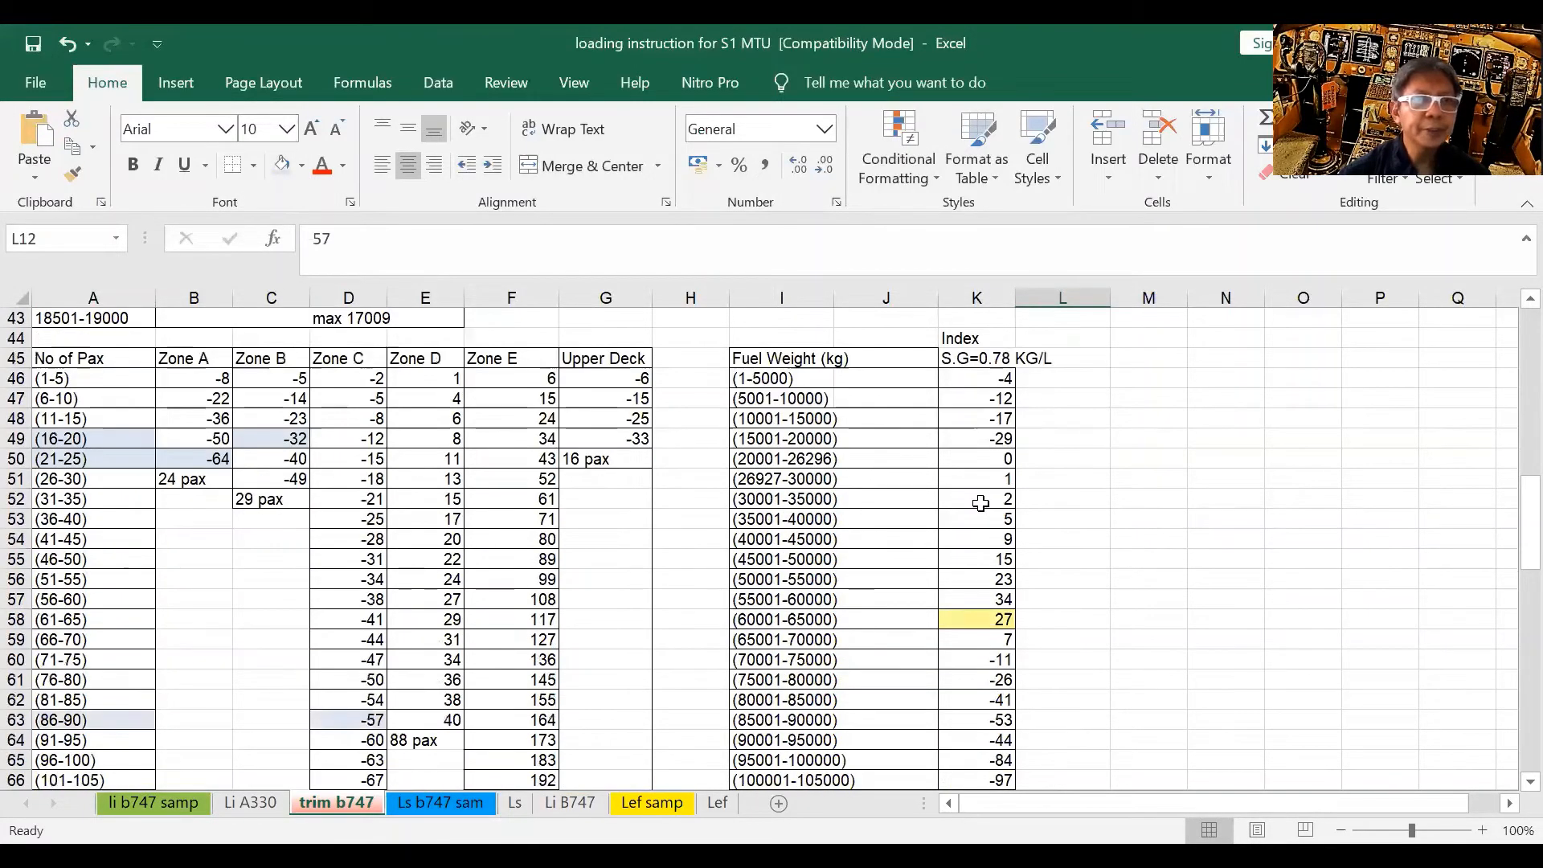
{"action": "left_click", "coordinate": [93, 639]}
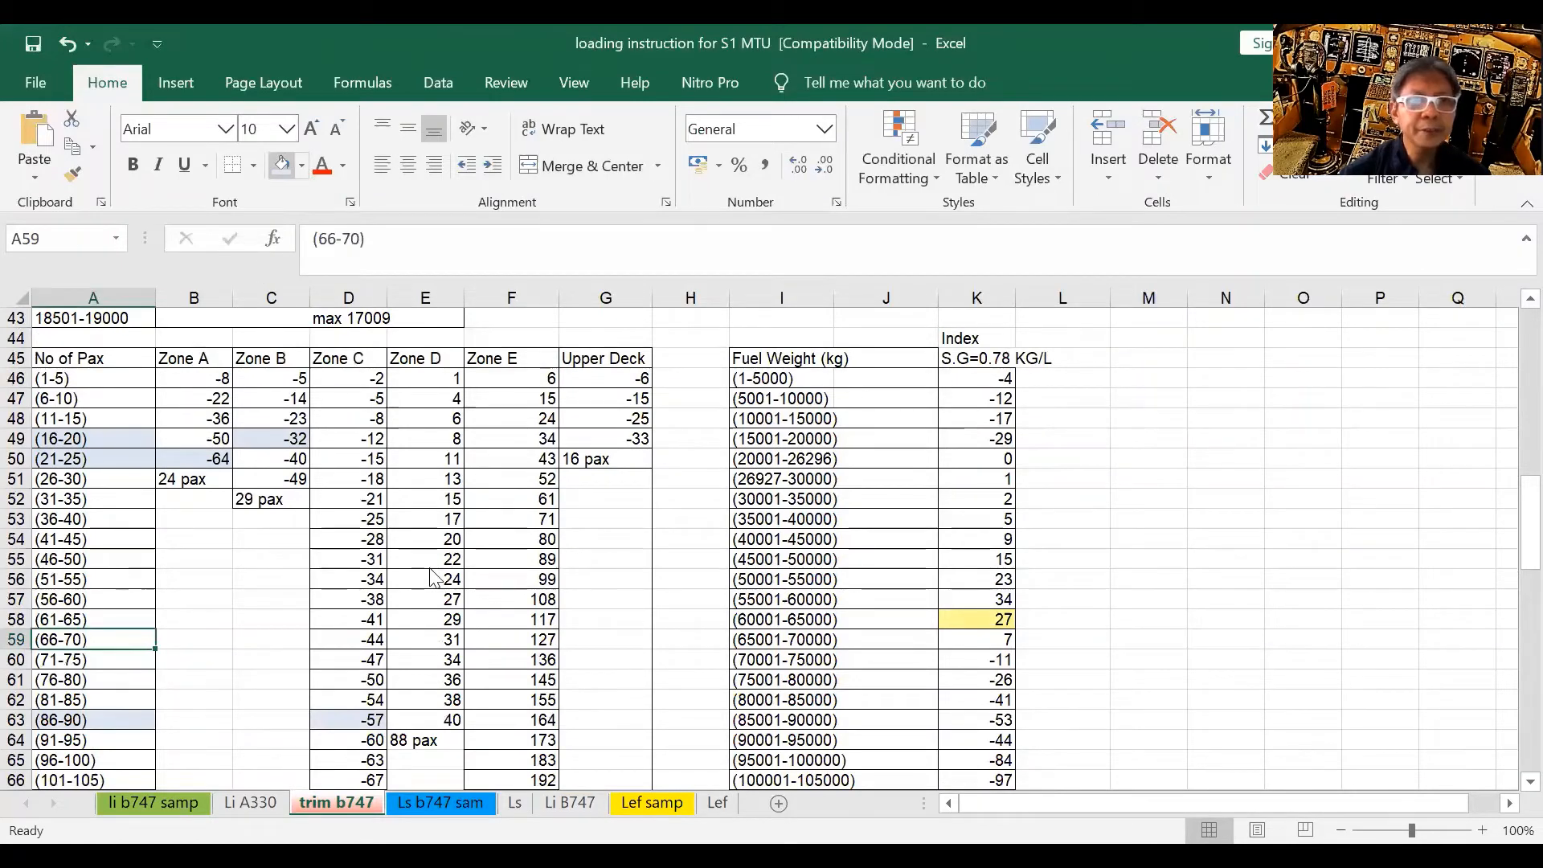
{"action": "left_click", "coordinate": [452, 640]}
{"action": "left_click", "coordinate": [282, 164]}
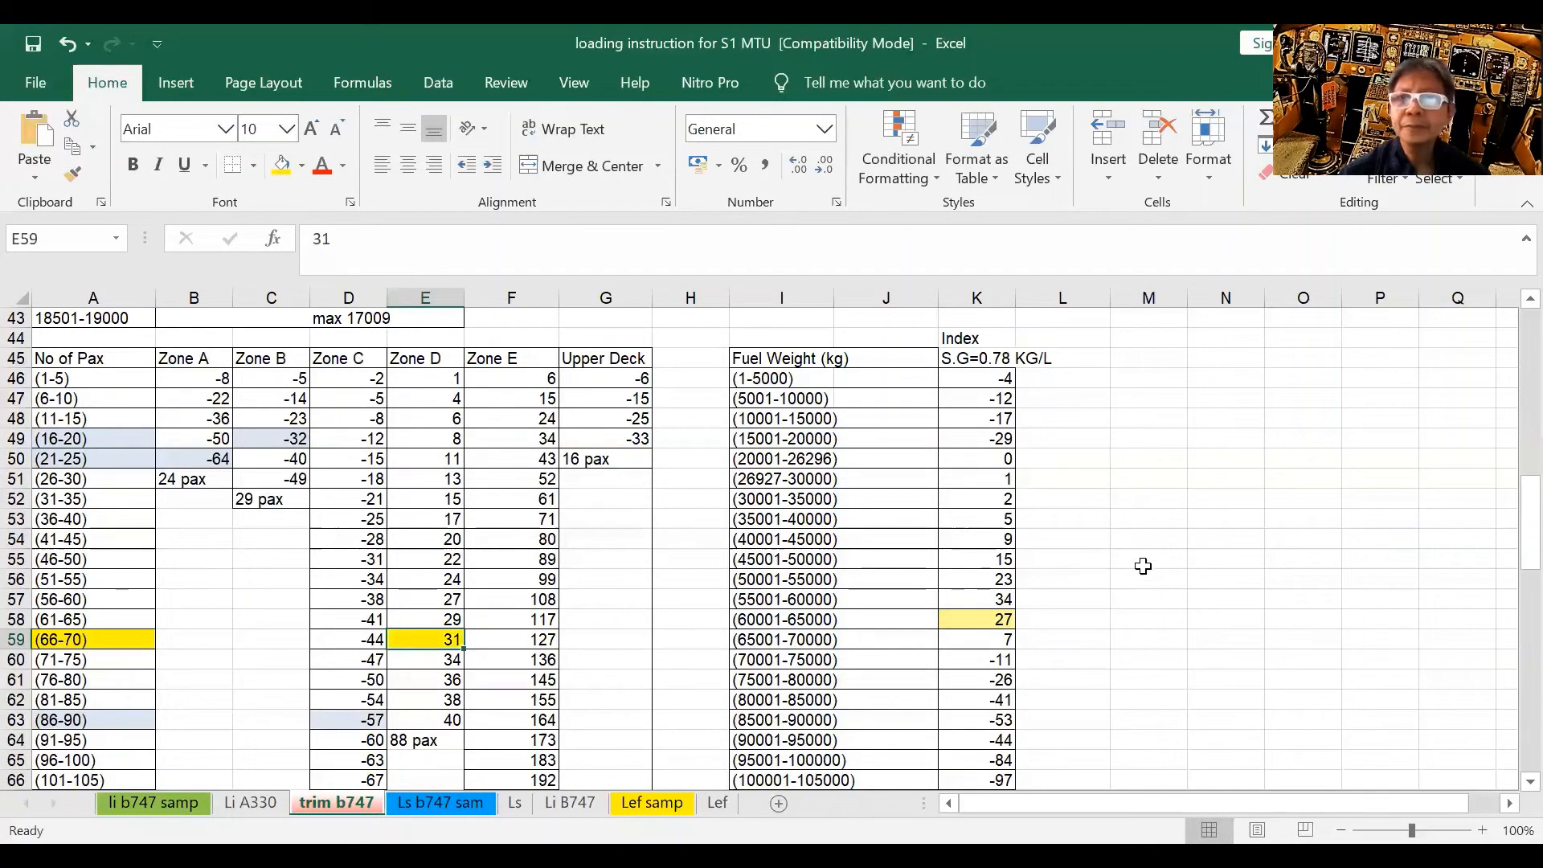
Step: Check the Pax Zone D index against the Zone D table, correct M13 to 31 and fill it yellow
{"action": "scroll", "coordinate": [1141, 567], "scroll_direction": "up", "scroll_amount": 12}
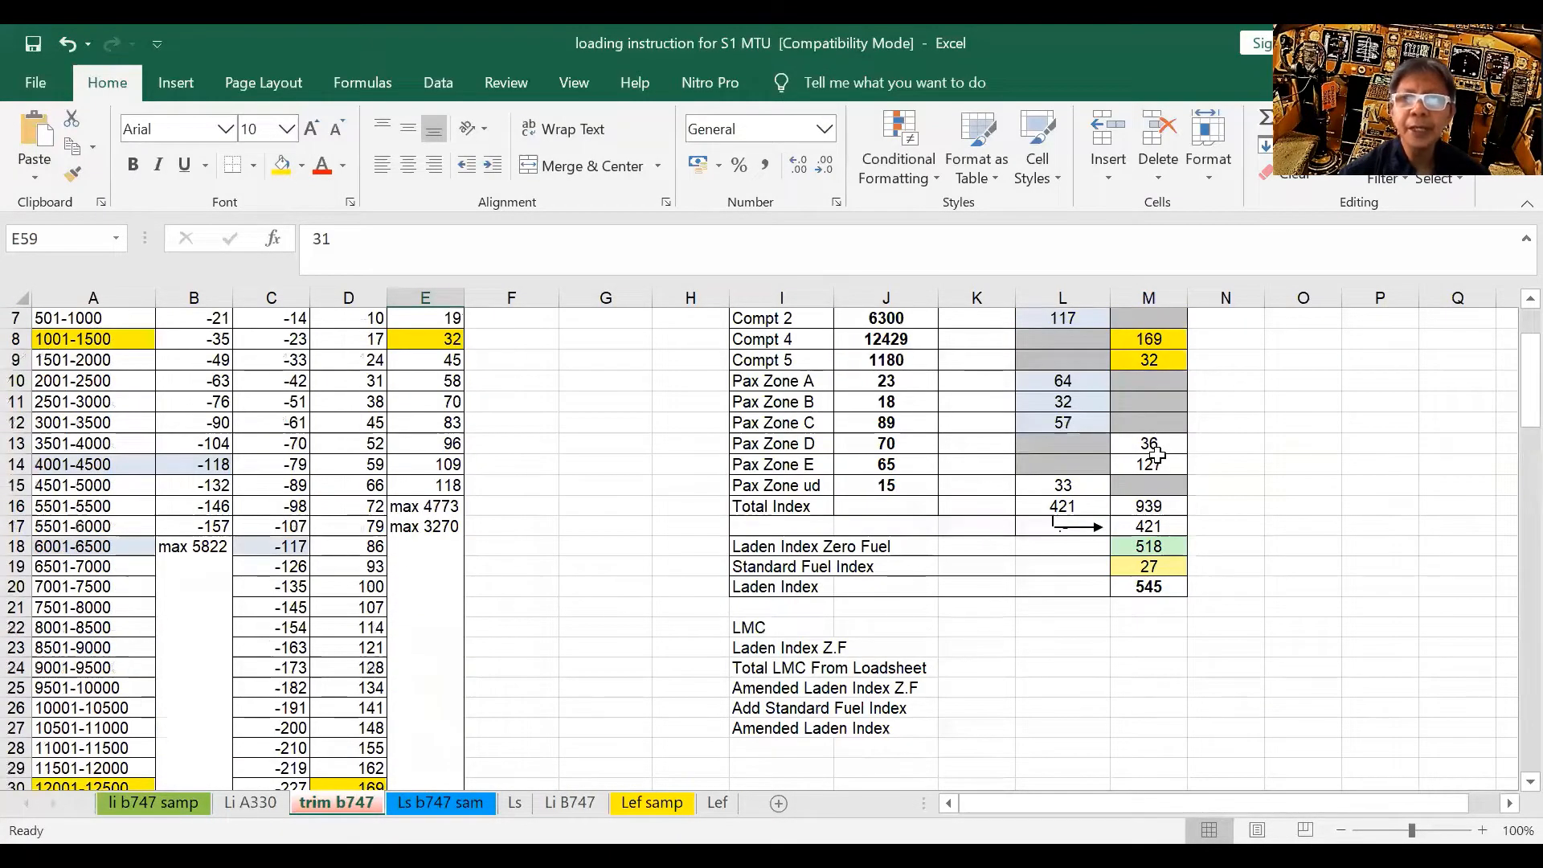
{"action": "scroll", "coordinate": [1157, 456], "scroll_direction": "down", "scroll_amount": 7}
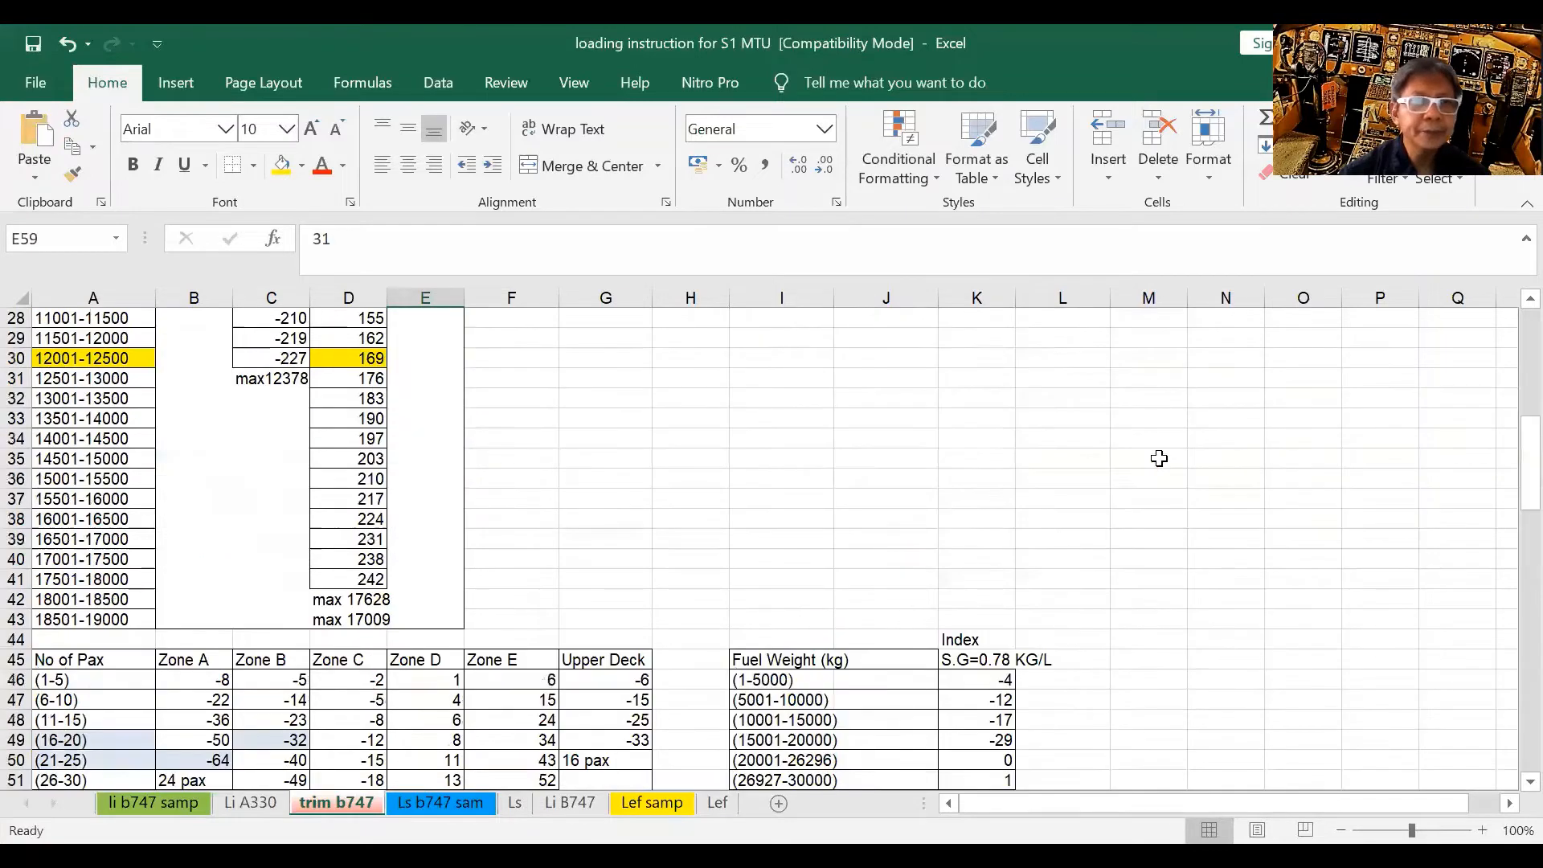
{"action": "scroll", "coordinate": [1160, 458], "scroll_direction": "down", "scroll_amount": 4}
{"action": "scroll", "coordinate": [1129, 514], "scroll_direction": "up", "scroll_amount": 3}
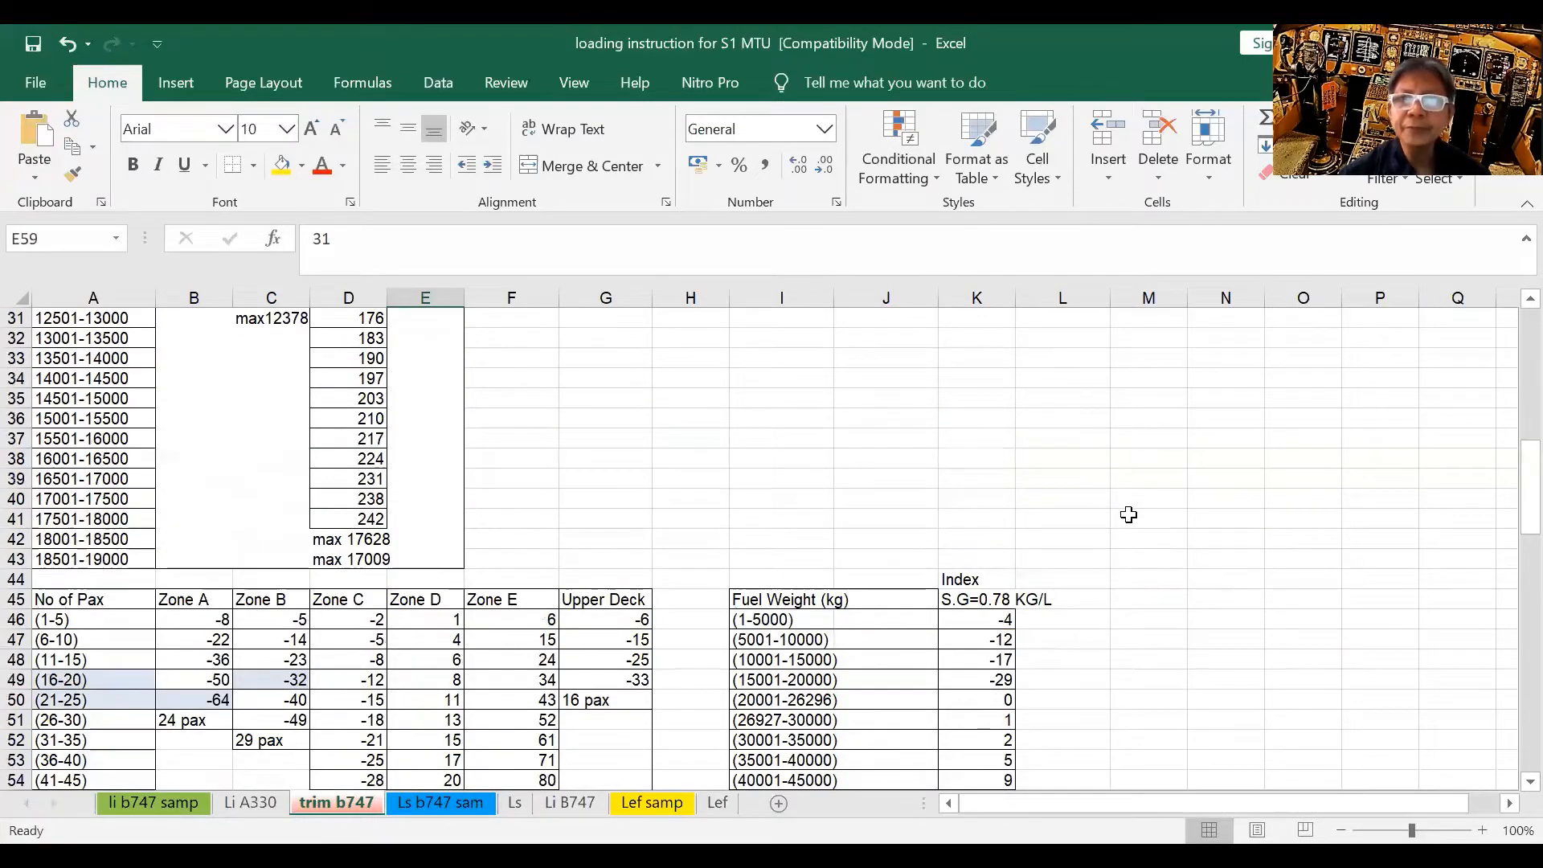
{"action": "scroll", "coordinate": [1129, 514], "scroll_direction": "up", "scroll_amount": 7}
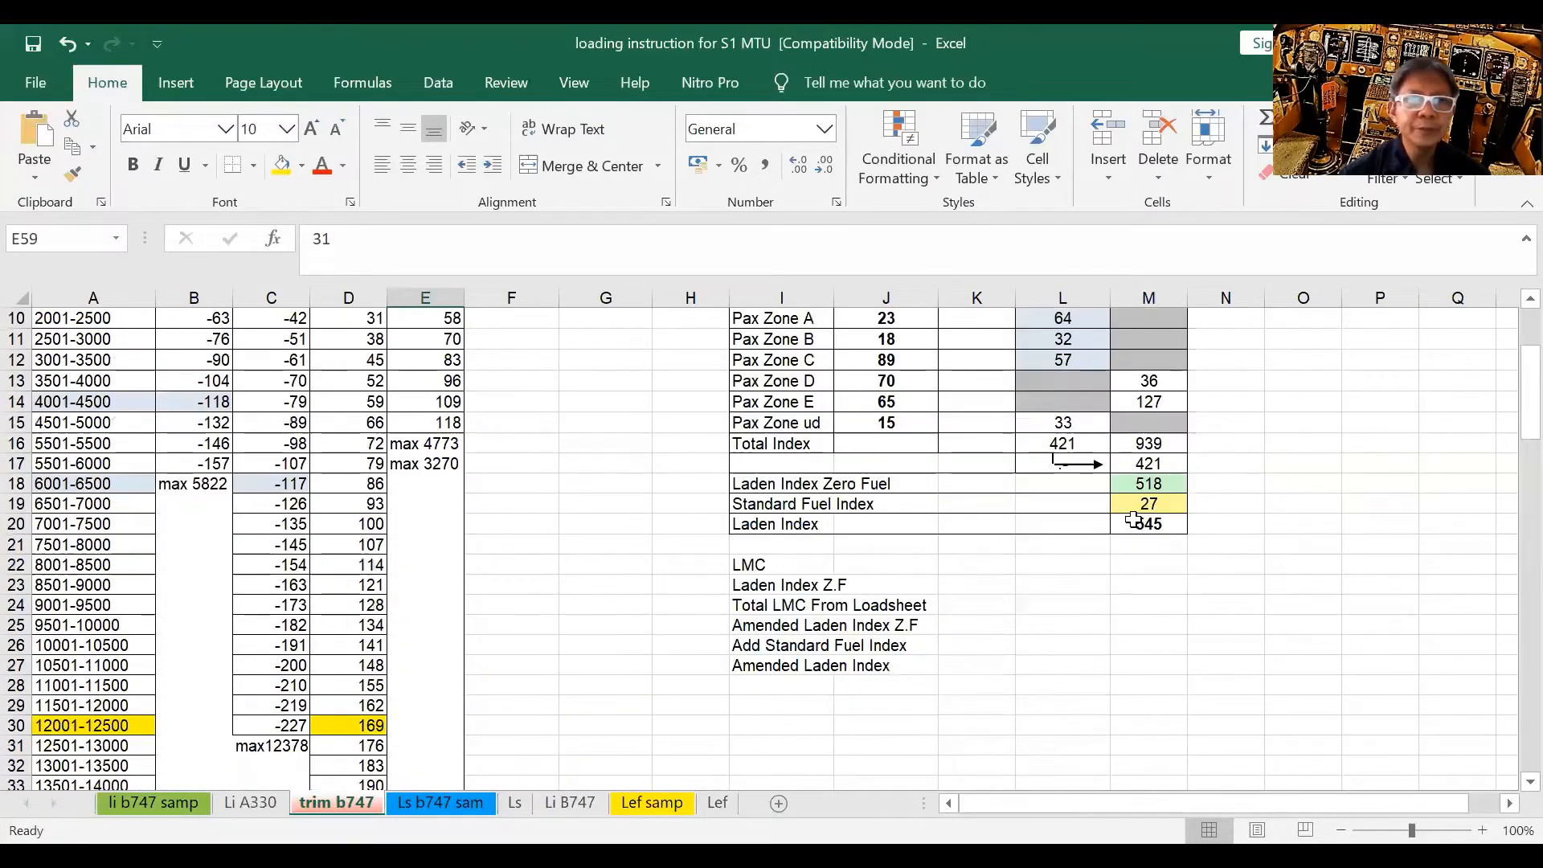
{"action": "scroll", "coordinate": [1132, 522], "scroll_direction": "down", "scroll_amount": 7}
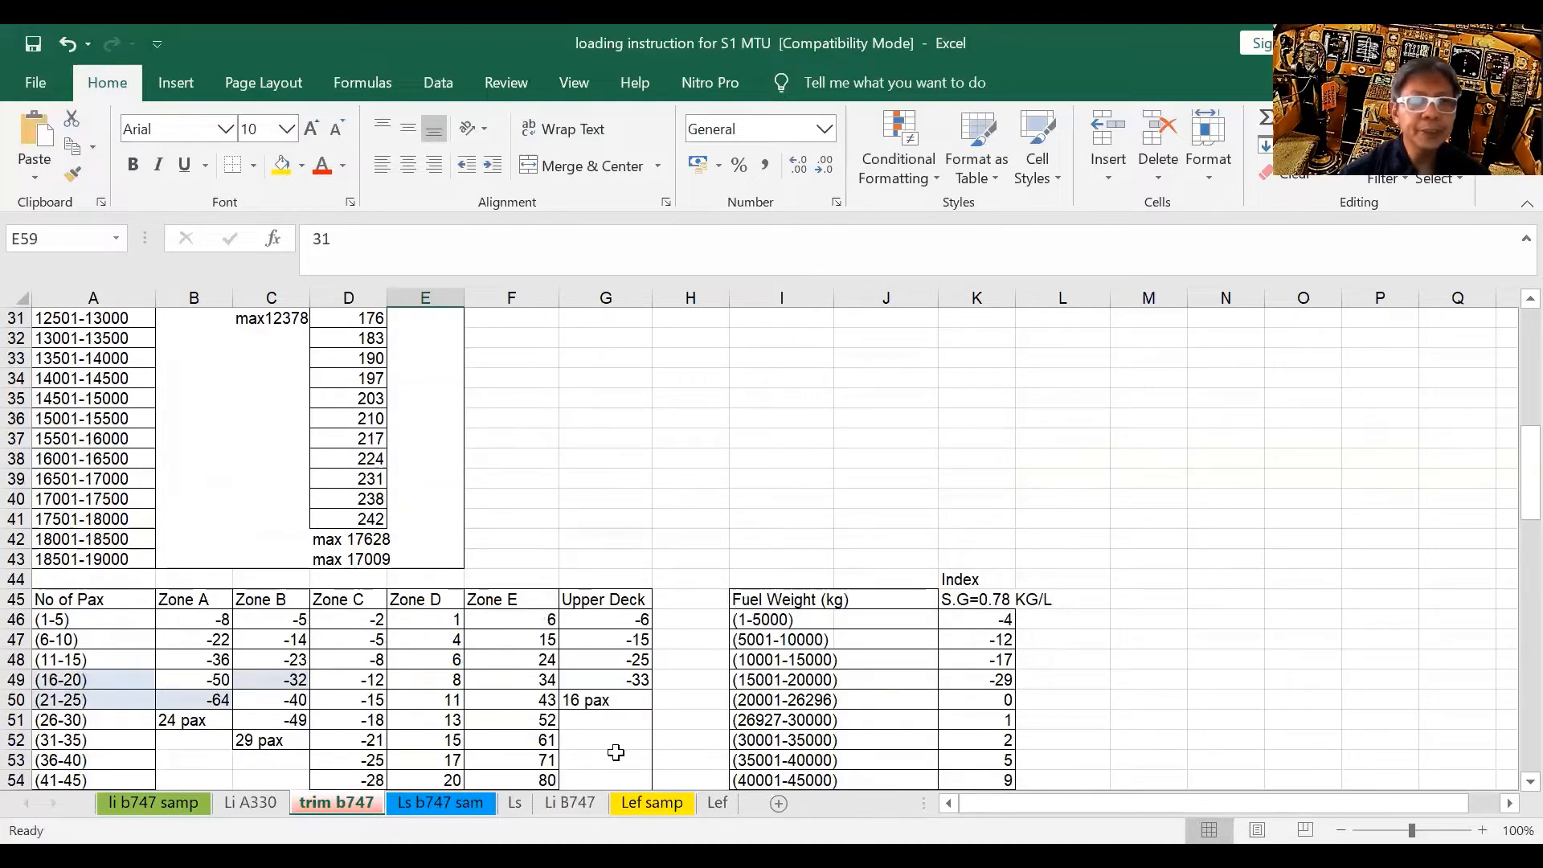
{"action": "scroll", "coordinate": [613, 751], "scroll_direction": "down", "scroll_amount": 2}
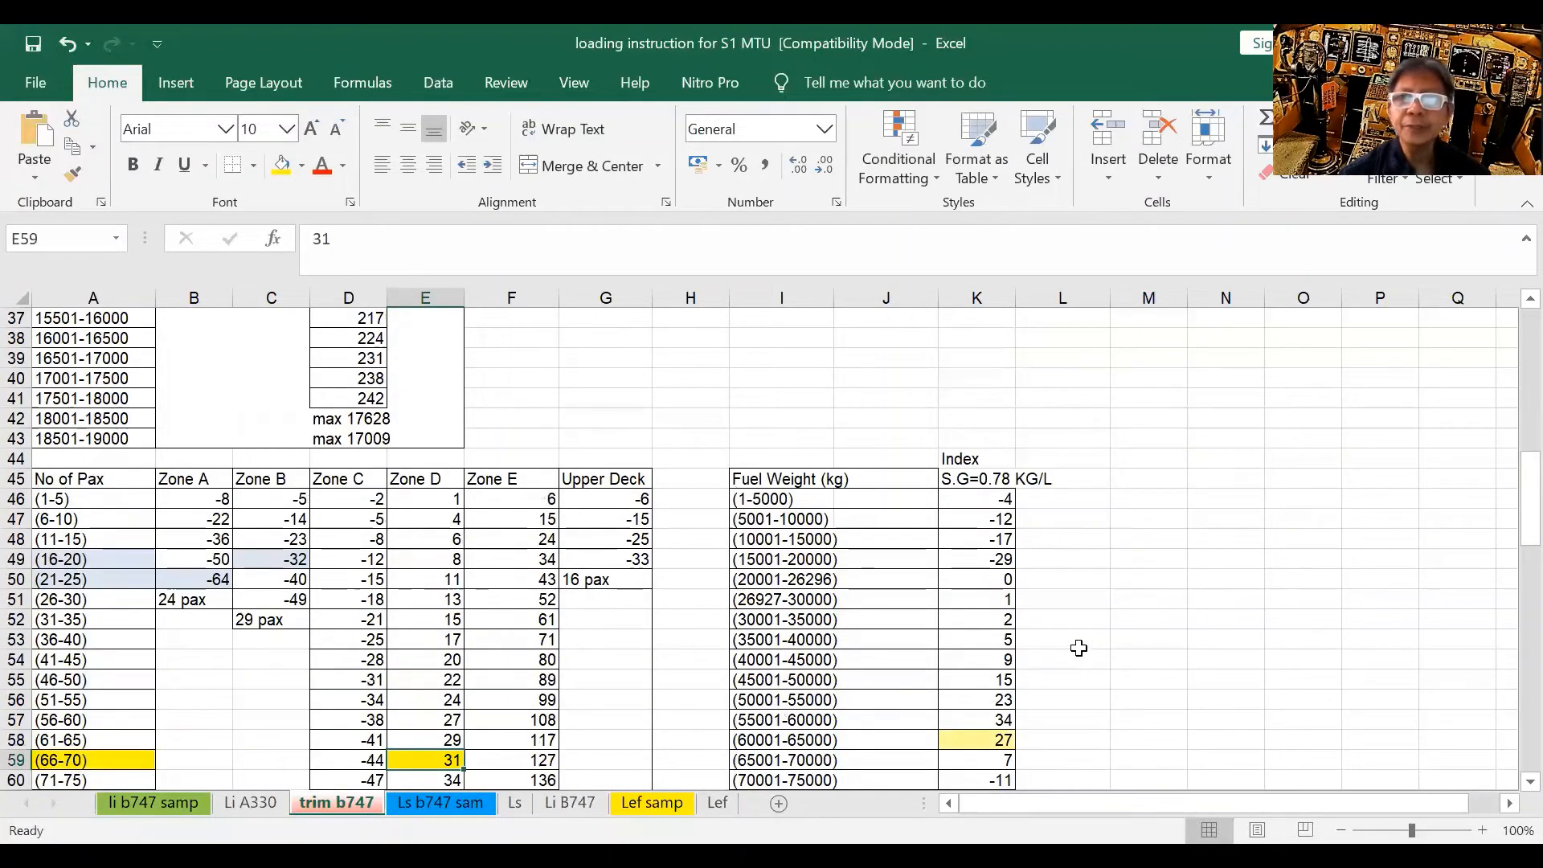
{"action": "scroll", "coordinate": [1077, 649], "scroll_direction": "up", "scroll_amount": 3}
{"action": "scroll", "coordinate": [1160, 546], "scroll_direction": "up", "scroll_amount": 9}
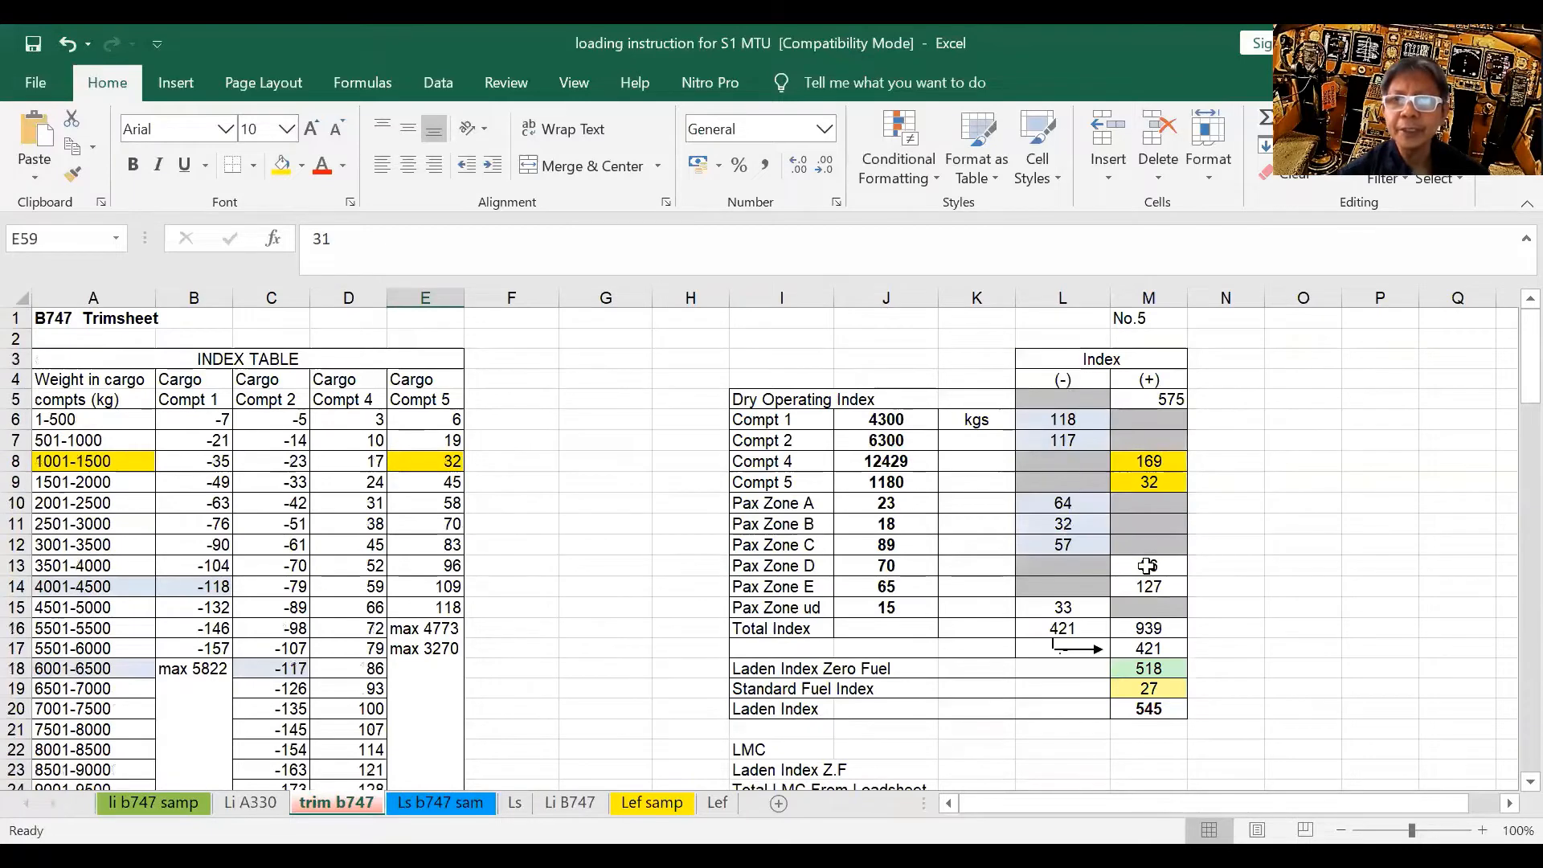
{"action": "left_click", "coordinate": [1147, 566]}
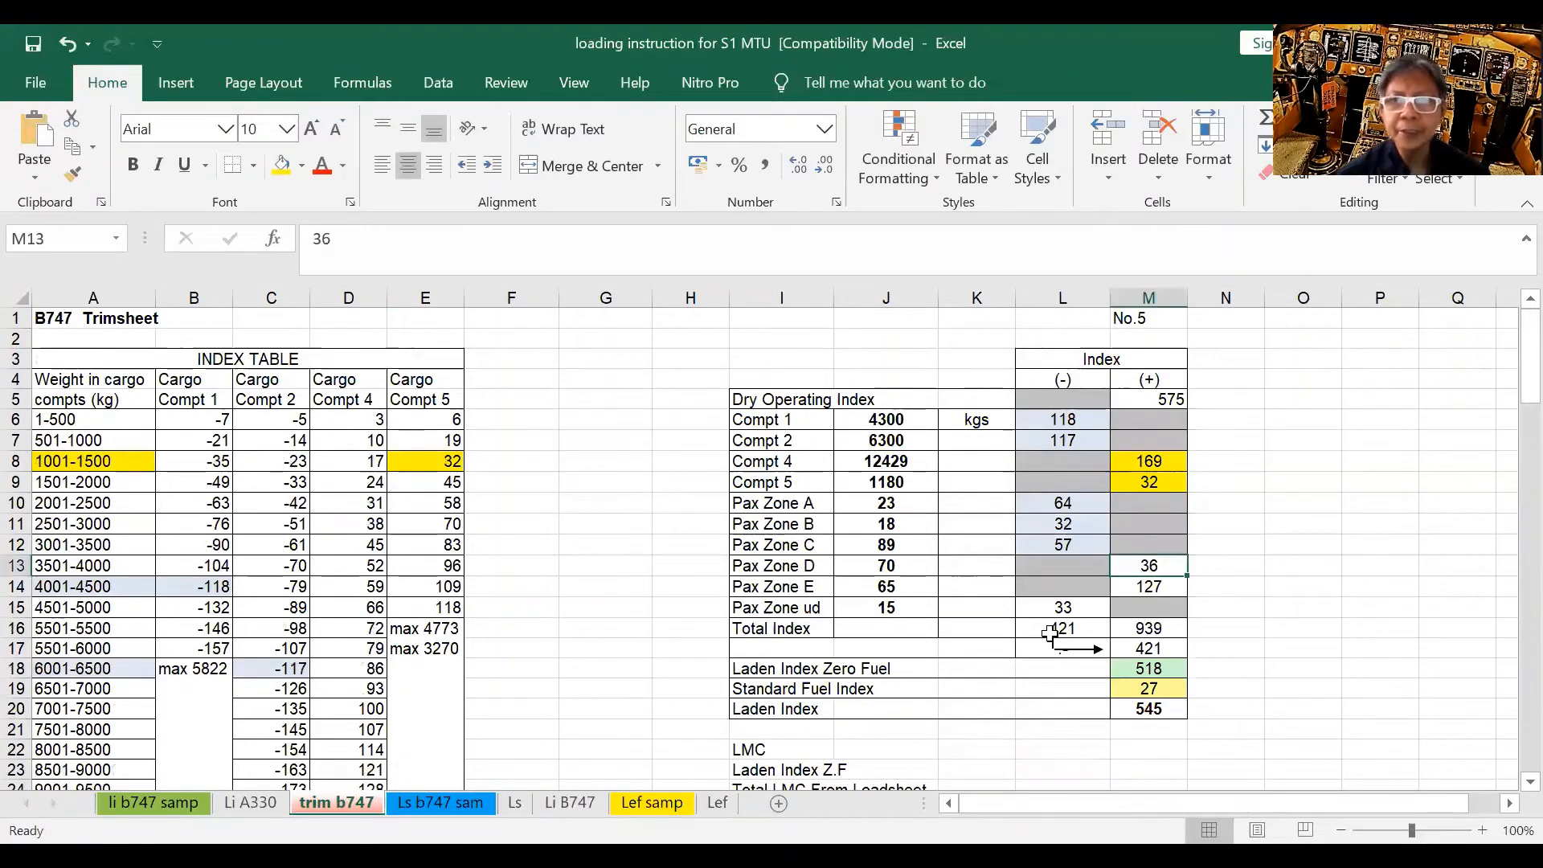
{"action": "type", "text": "31"}
{"action": "key", "text": "ctrl+Return"}
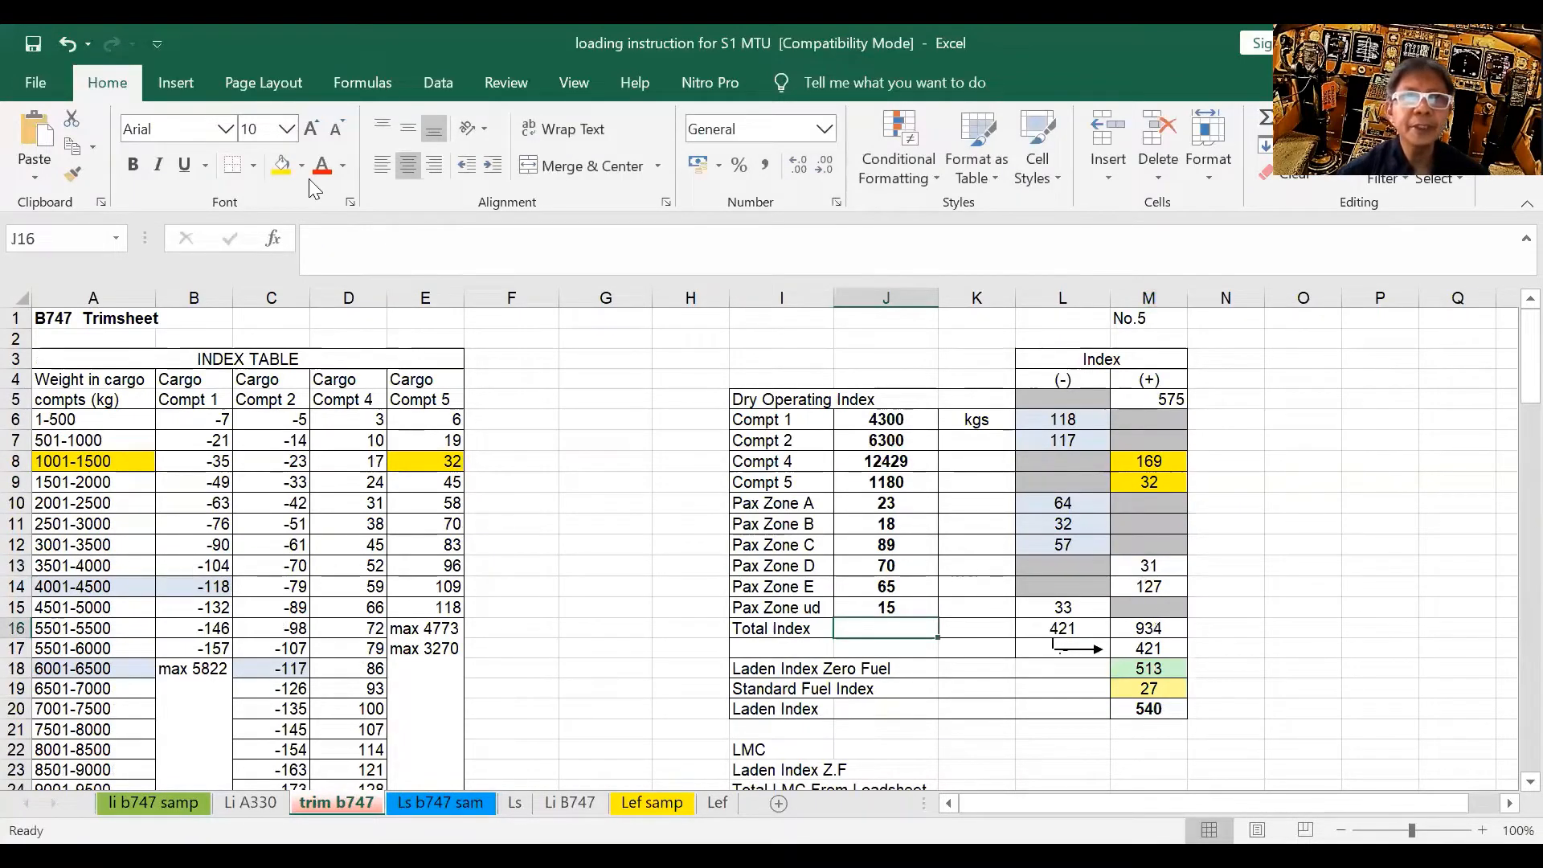
Step: Check the Zone D and Zone E passenger counts in J13 and J14 against the passenger index table
{"action": "scroll", "coordinate": [627, 465], "scroll_direction": "down", "scroll_amount": 2}
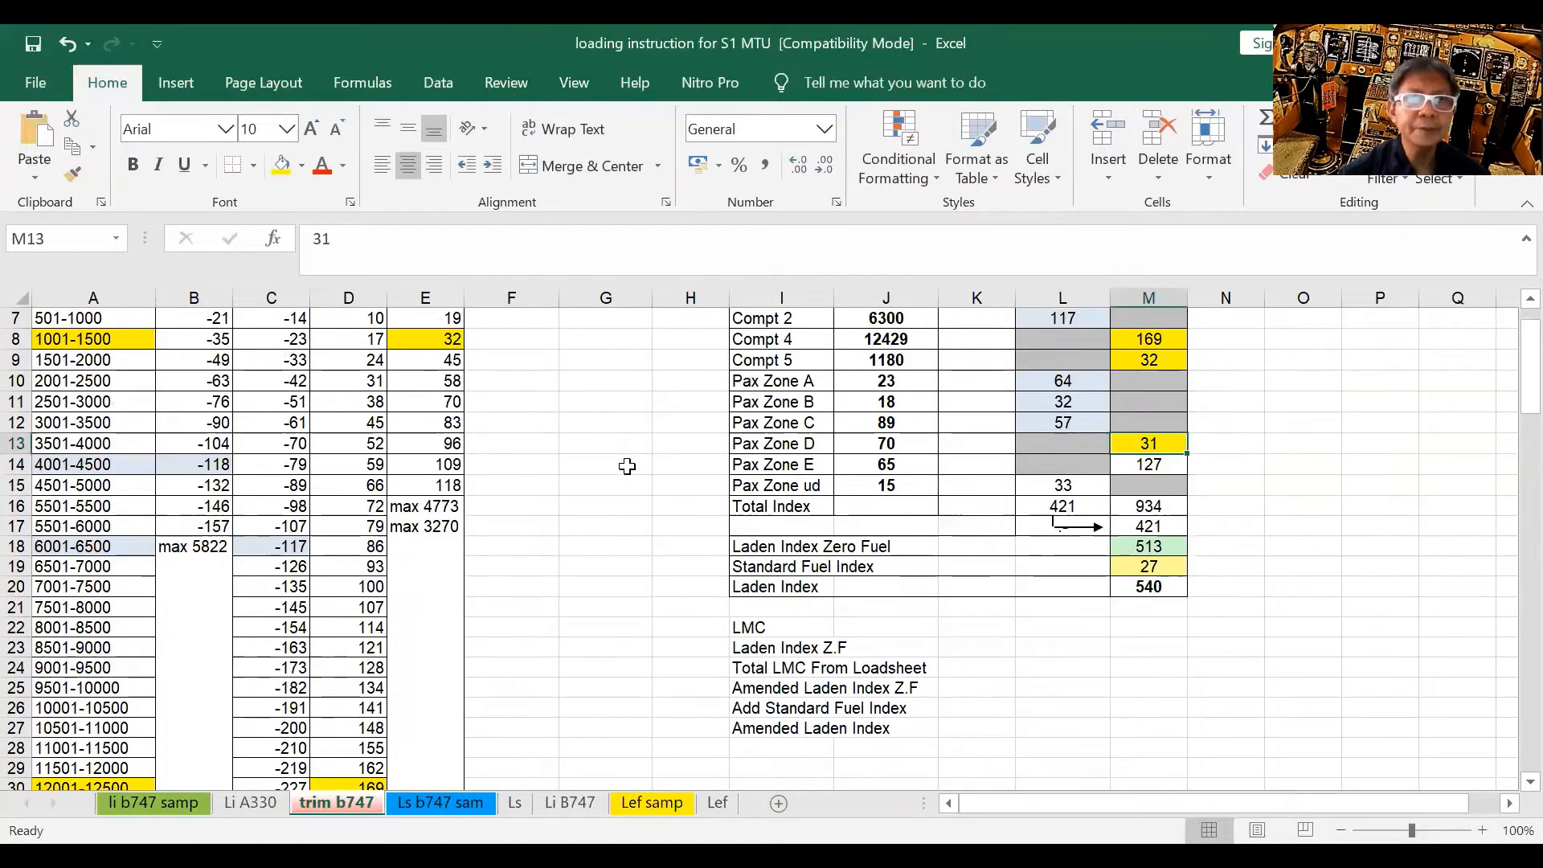
{"action": "scroll", "coordinate": [627, 466], "scroll_direction": "down", "scroll_amount": 6}
{"action": "scroll", "coordinate": [627, 466], "scroll_direction": "down", "scroll_amount": 4}
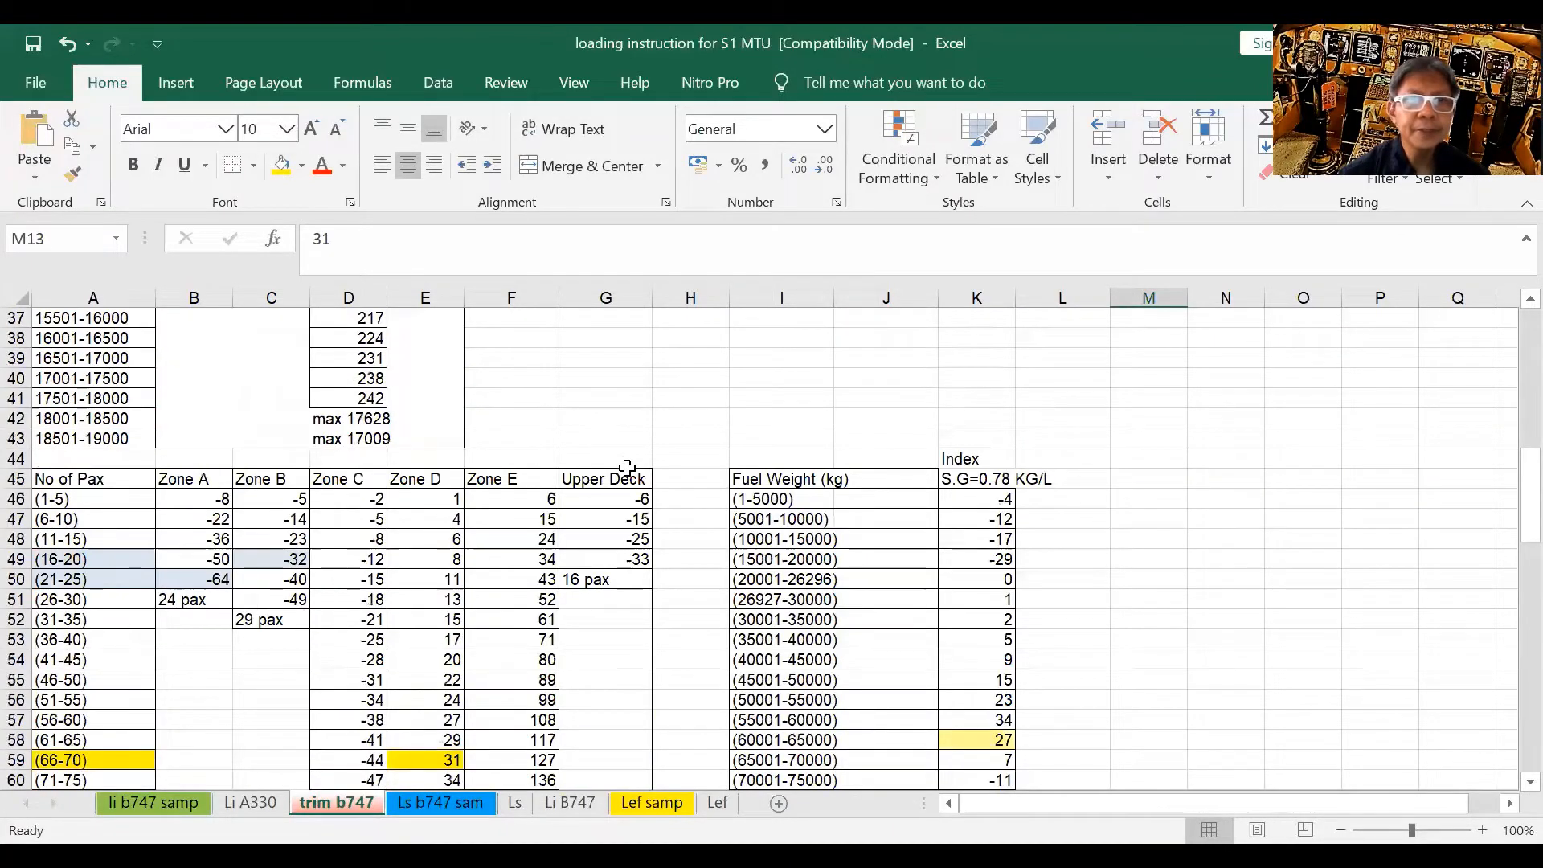
{"action": "scroll", "coordinate": [627, 468], "scroll_direction": "down", "scroll_amount": 1}
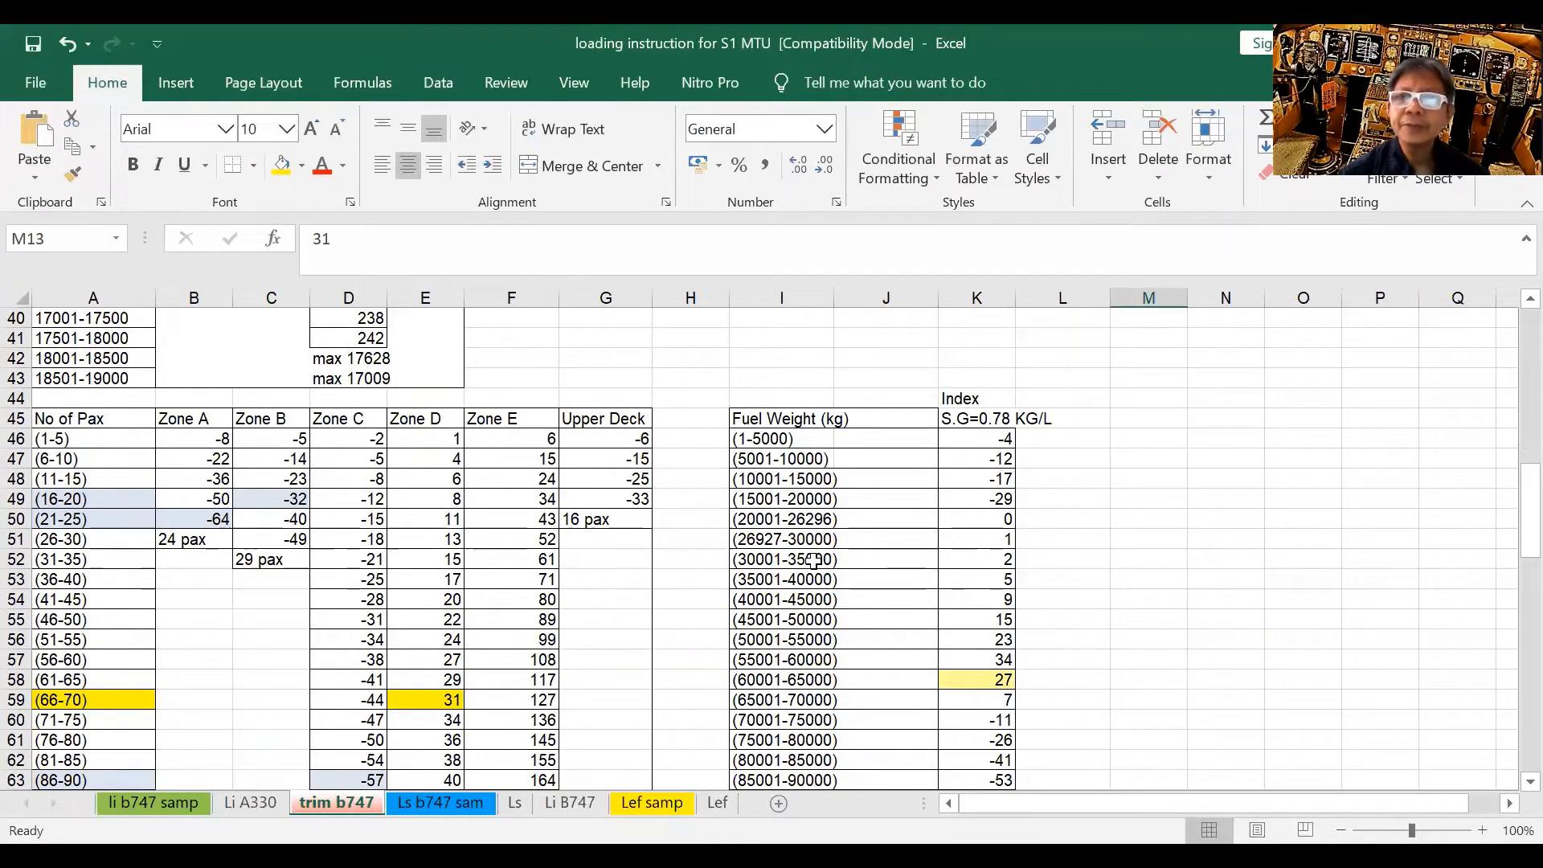
{"action": "scroll", "coordinate": [813, 561], "scroll_direction": "up", "scroll_amount": 4}
{"action": "scroll", "coordinate": [813, 561], "scroll_direction": "up", "scroll_amount": 7}
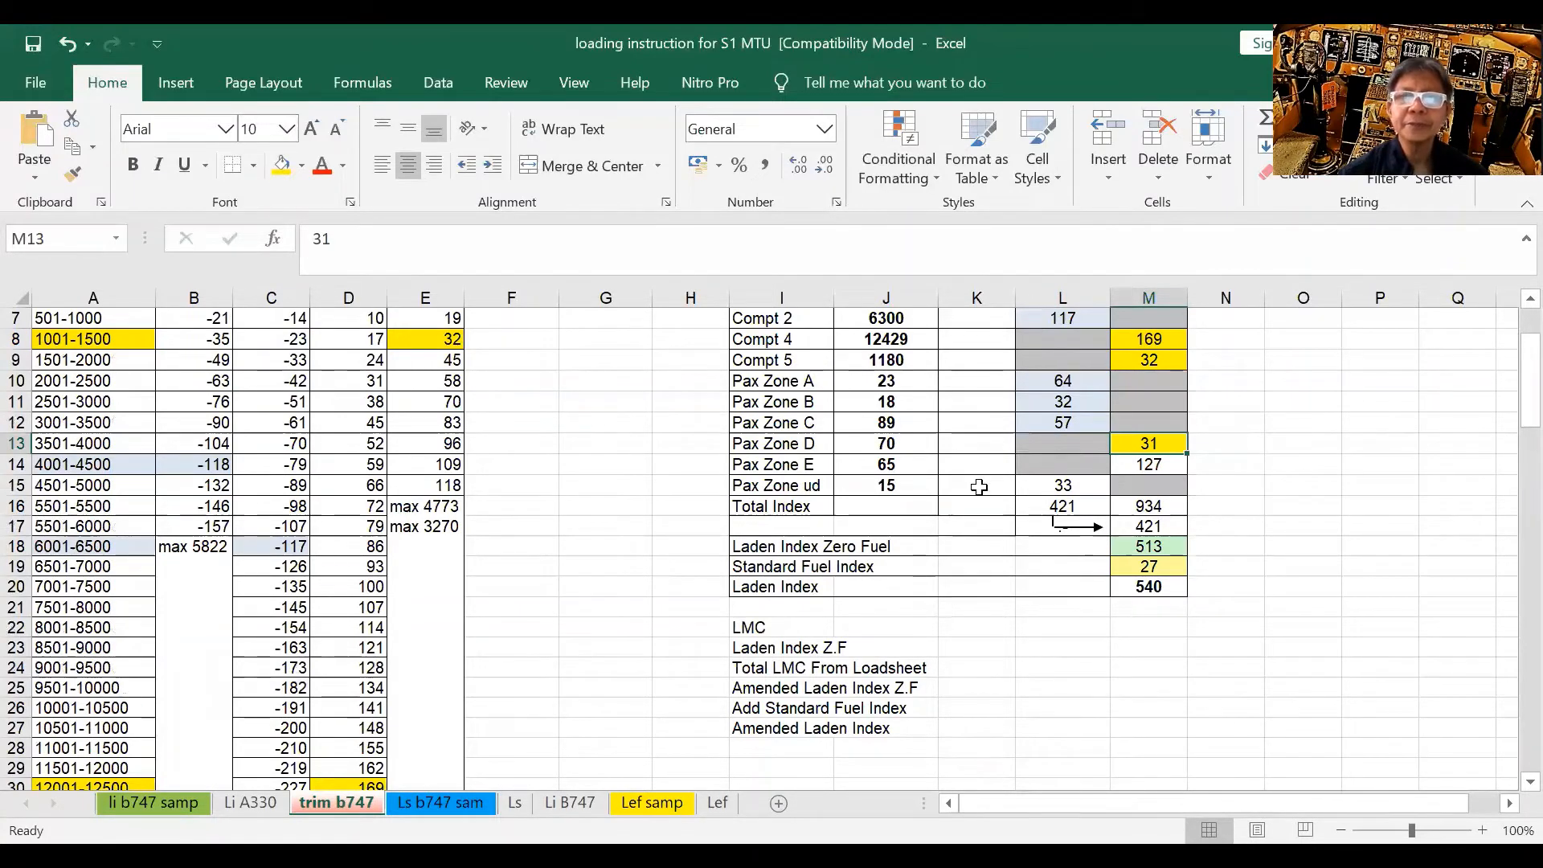
{"action": "left_click", "coordinate": [900, 448]}
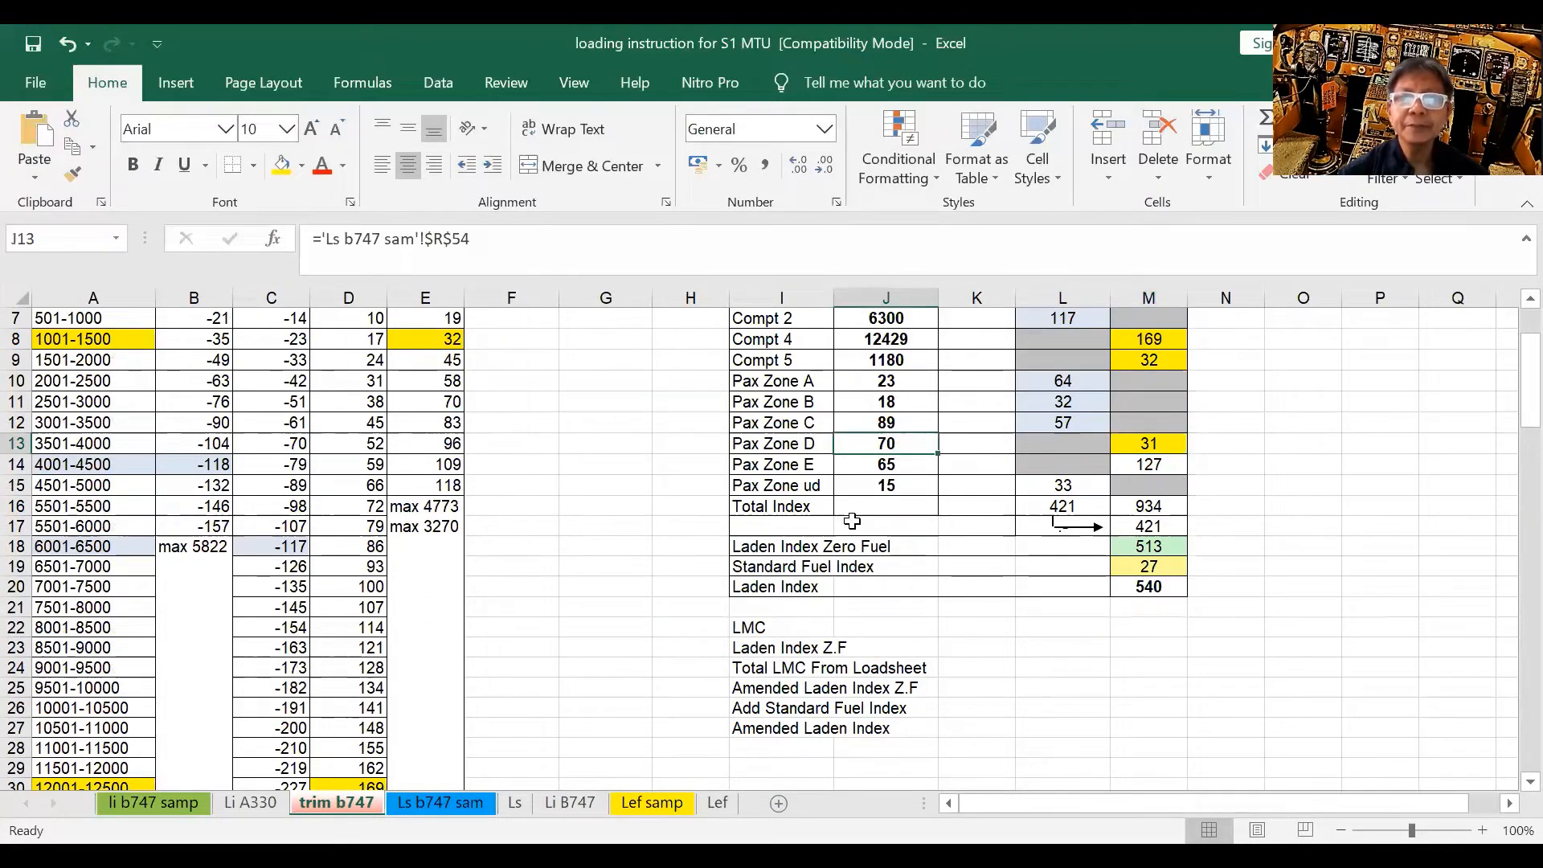
{"action": "key", "text": "Down"}
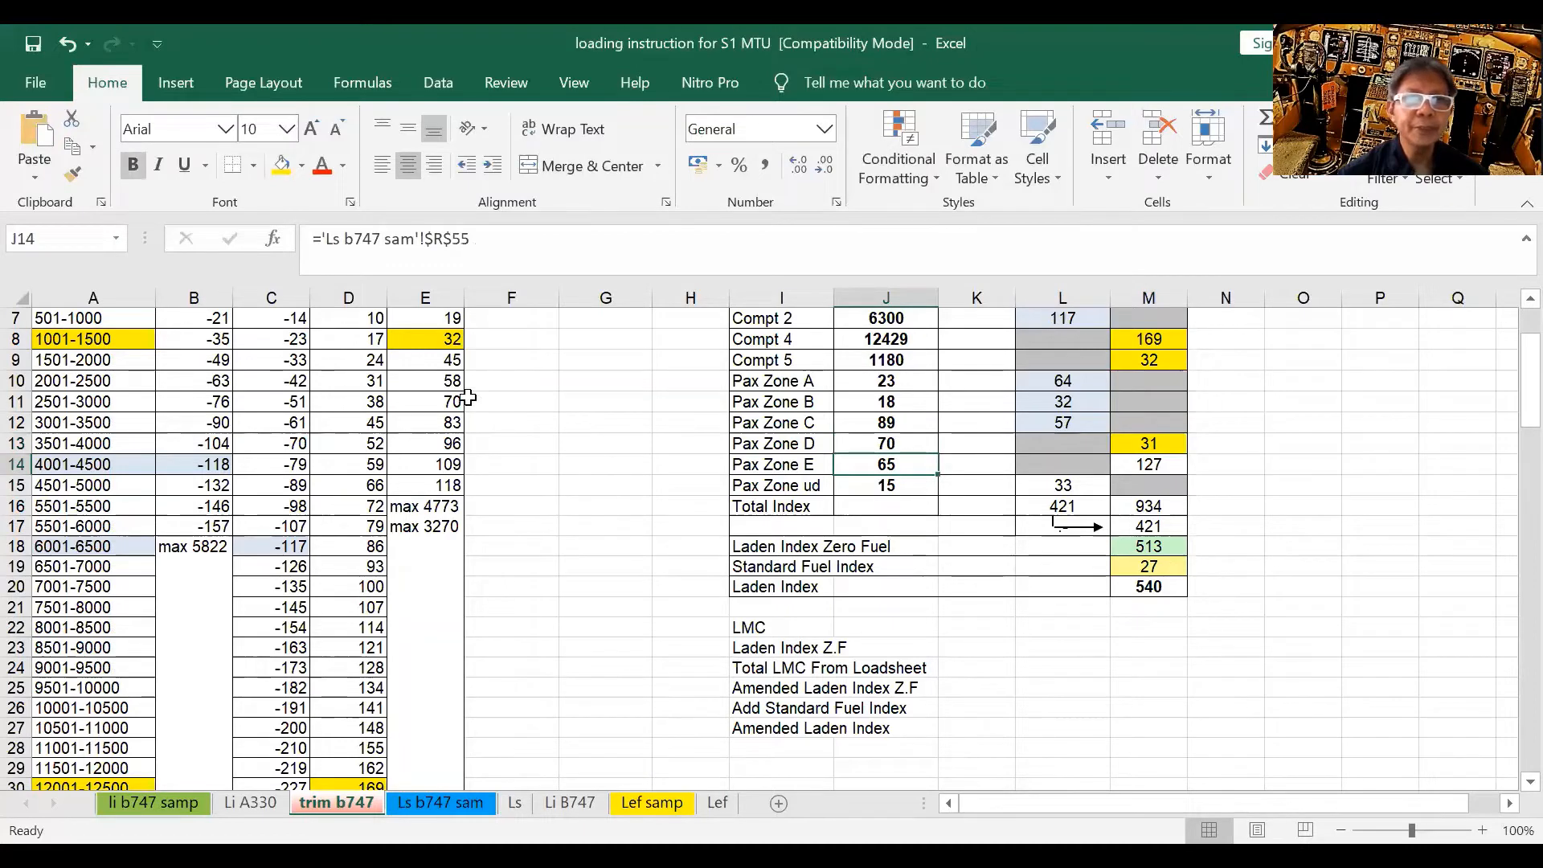
Step: Fill the 61-65 passenger range in A58 and its Zone E table index in F58 with yellow
{"action": "scroll", "coordinate": [470, 399], "scroll_direction": "down", "scroll_amount": 3}
{"action": "scroll", "coordinate": [470, 399], "scroll_direction": "down", "scroll_amount": 7}
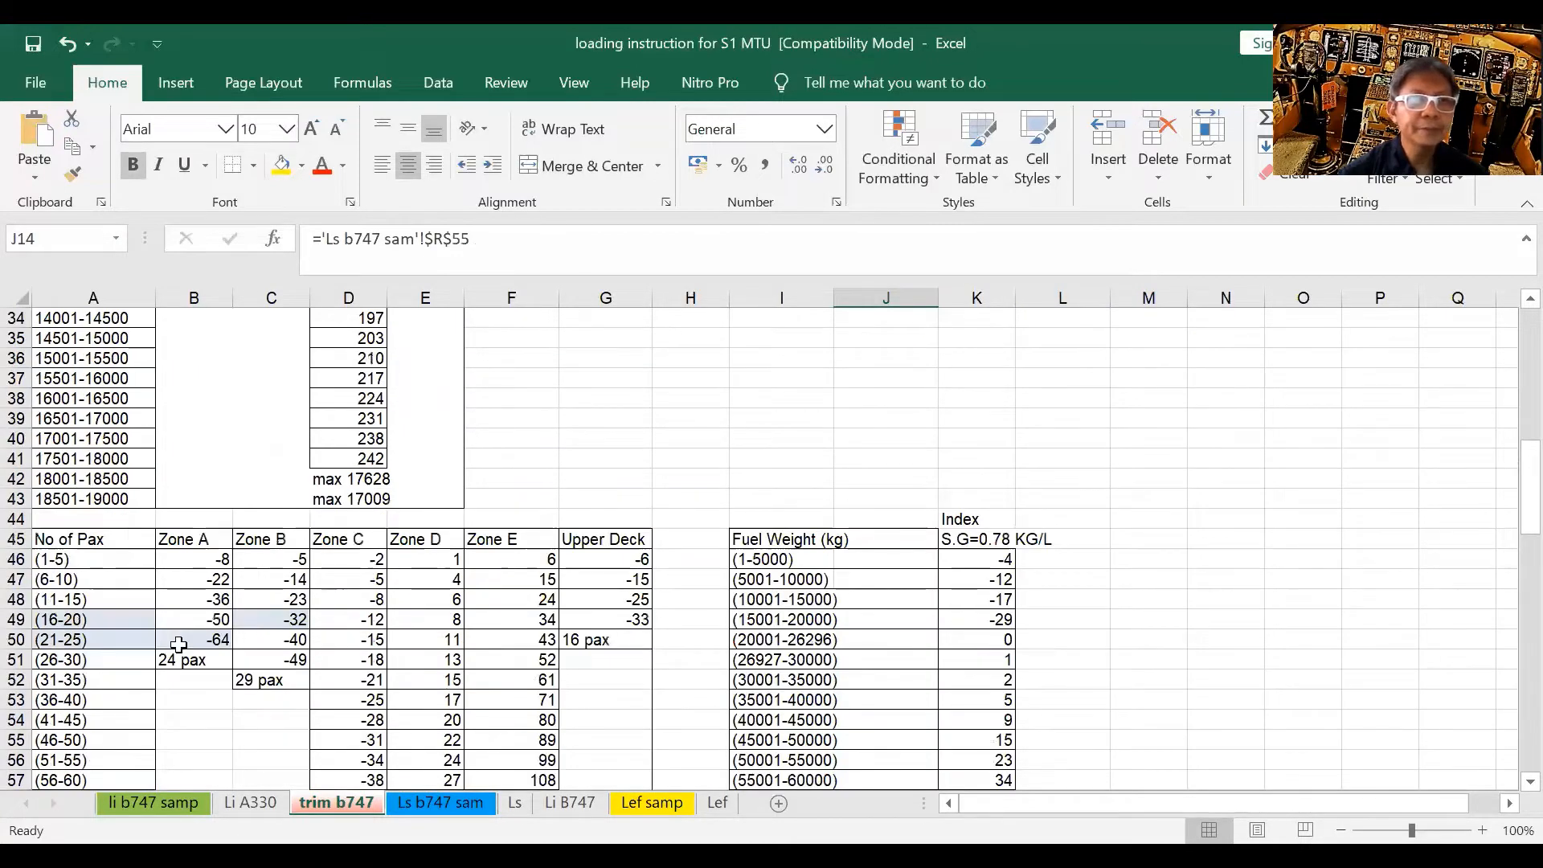
{"action": "scroll", "coordinate": [180, 648], "scroll_direction": "down", "scroll_amount": 2}
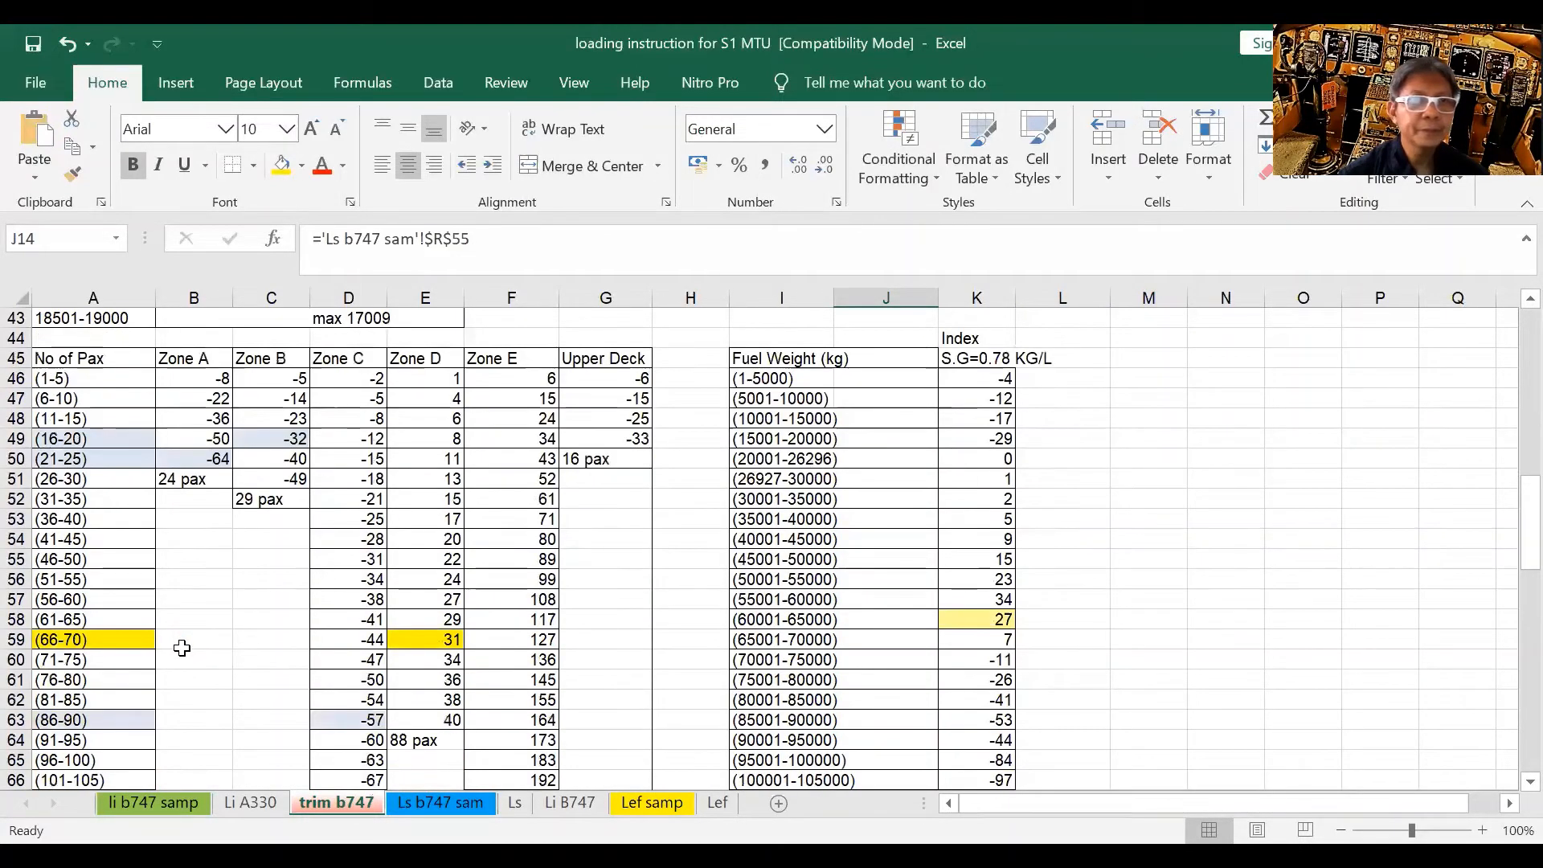
{"action": "scroll", "coordinate": [122, 488], "scroll_direction": "down", "scroll_amount": 2}
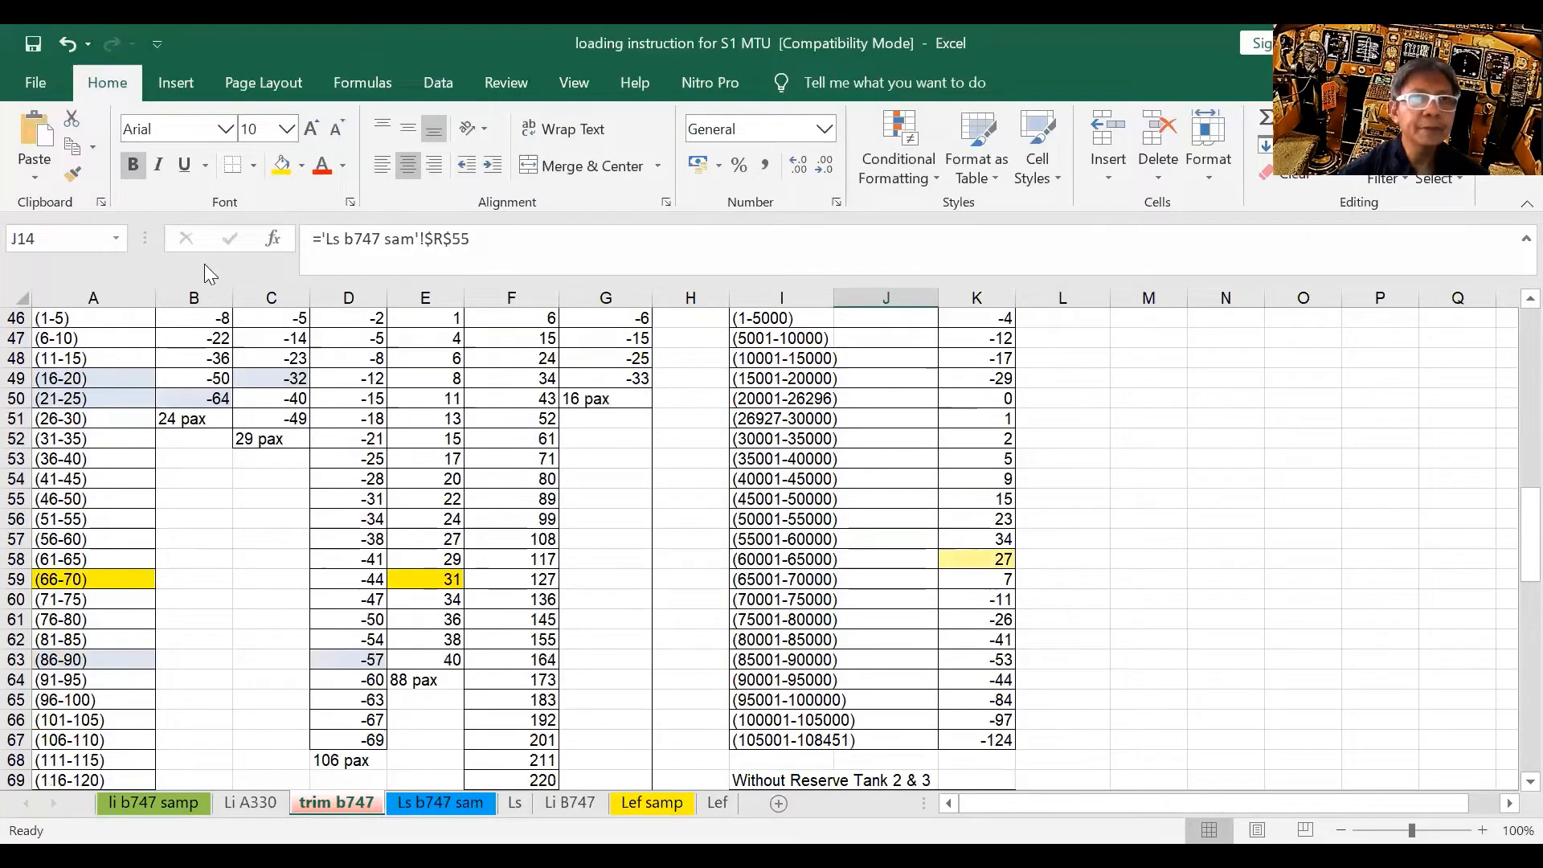
{"action": "left_click", "coordinate": [93, 499]}
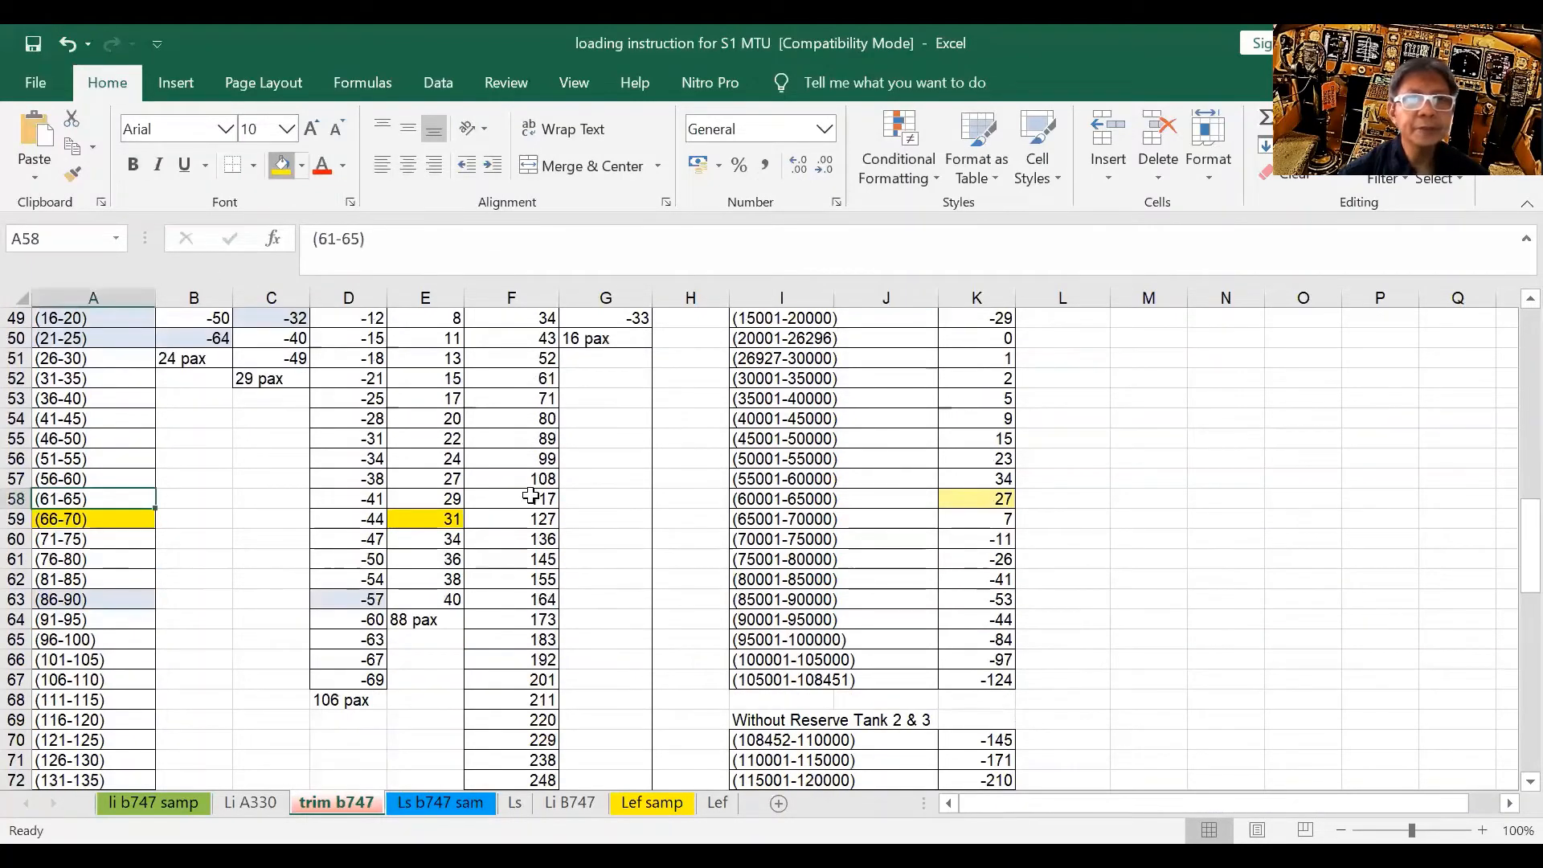
{"action": "left_click", "coordinate": [278, 173]}
{"action": "left_click", "coordinate": [511, 499]}
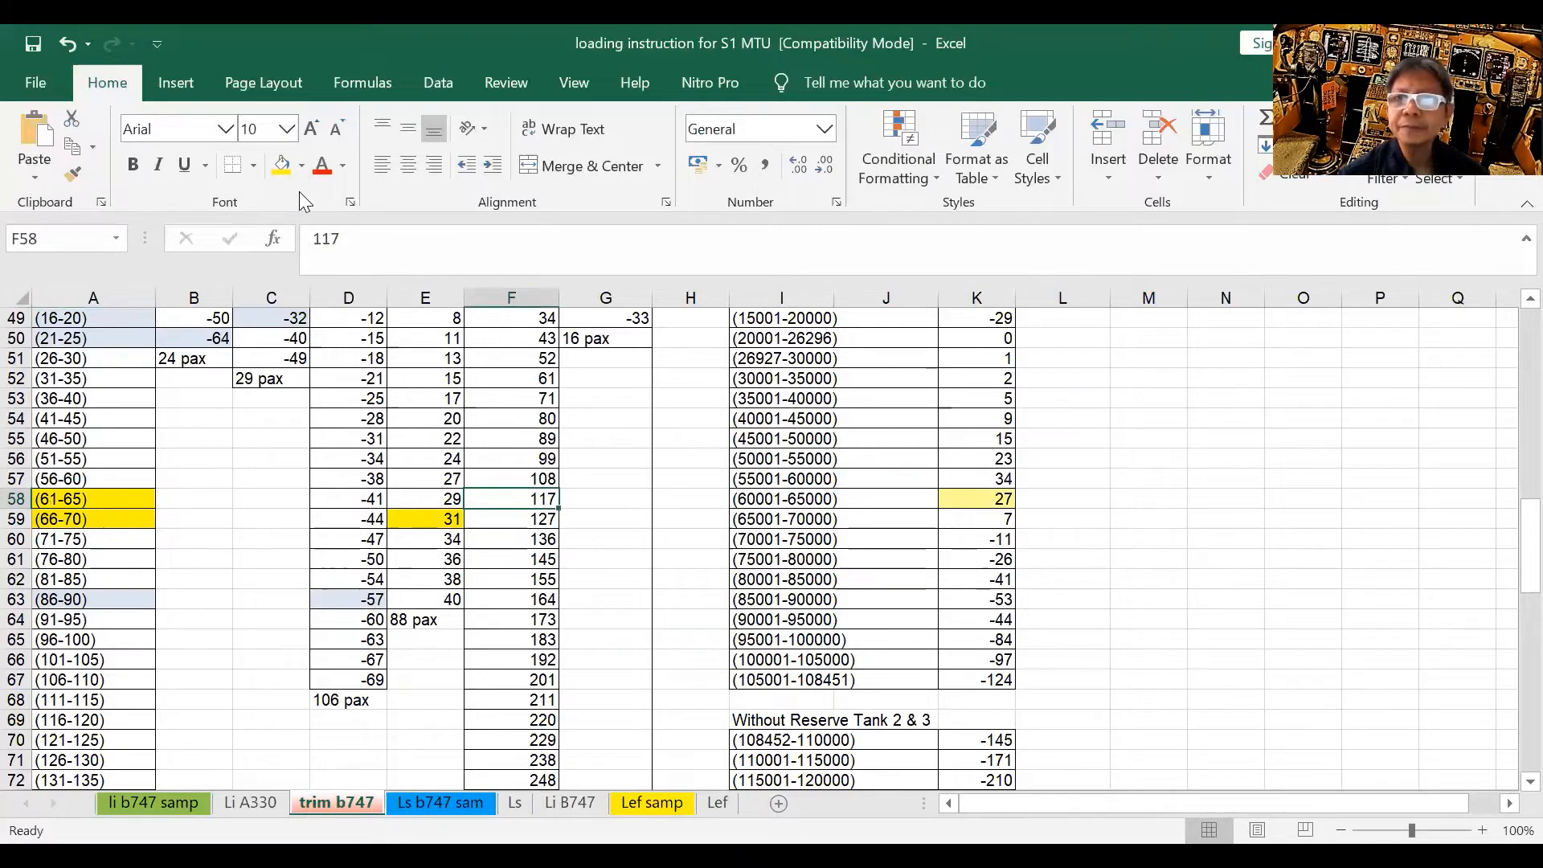
{"action": "left_click", "coordinate": [280, 167]}
Step: Correct the Pax Zone E index in M14 to 117 and fill it yellow
{"action": "scroll", "coordinate": [511, 514], "scroll_direction": "up", "scroll_amount": 1}
{"action": "scroll", "coordinate": [1147, 481], "scroll_direction": "up", "scroll_amount": 11}
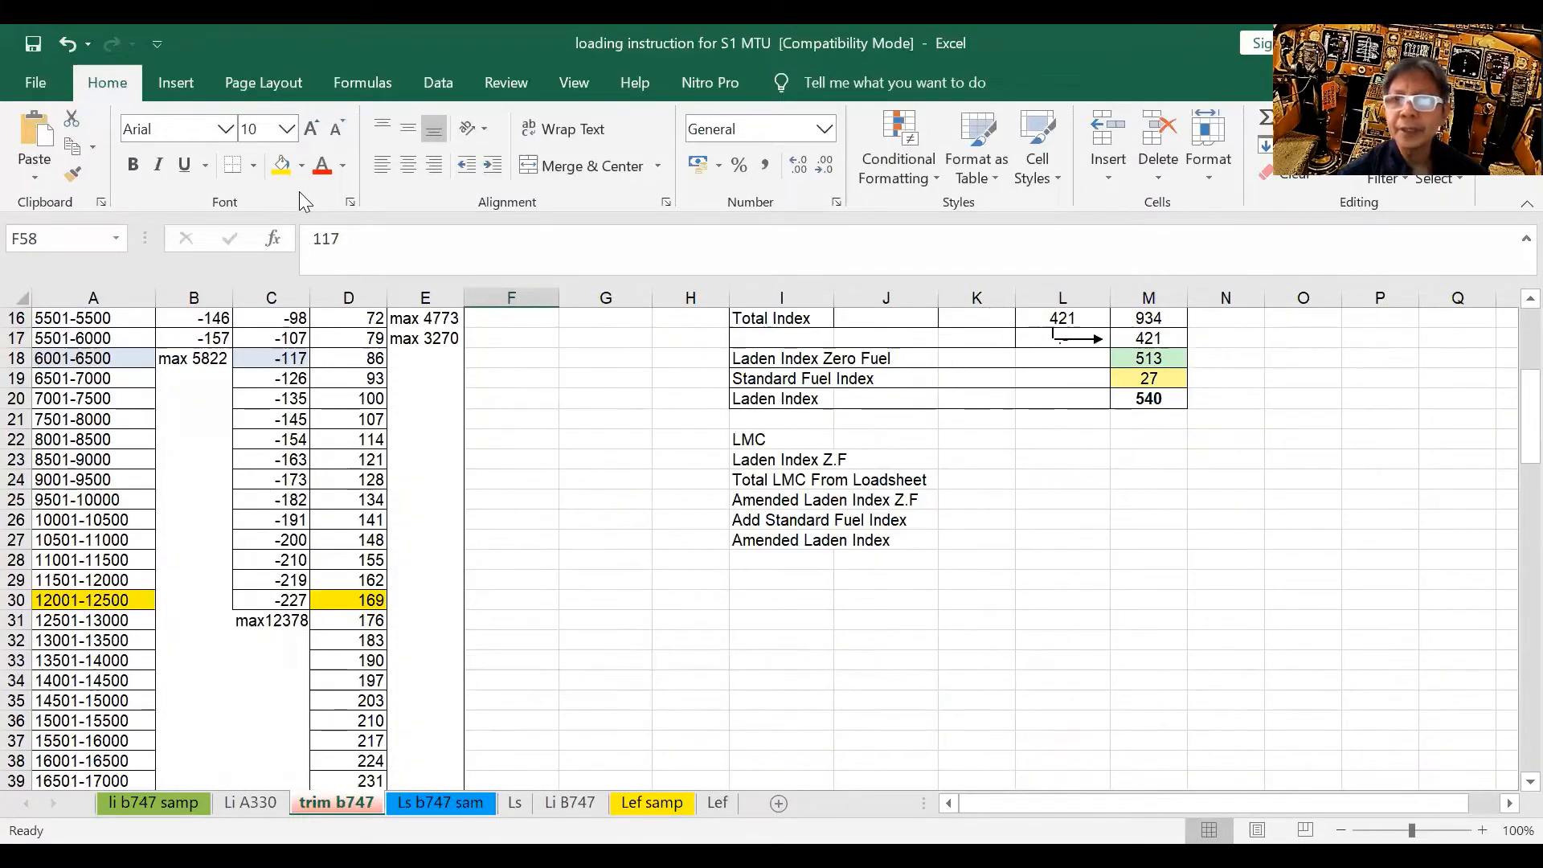
{"action": "scroll", "coordinate": [1147, 481], "scroll_direction": "up", "scroll_amount": 3}
{"action": "left_click", "coordinate": [1149, 463]}
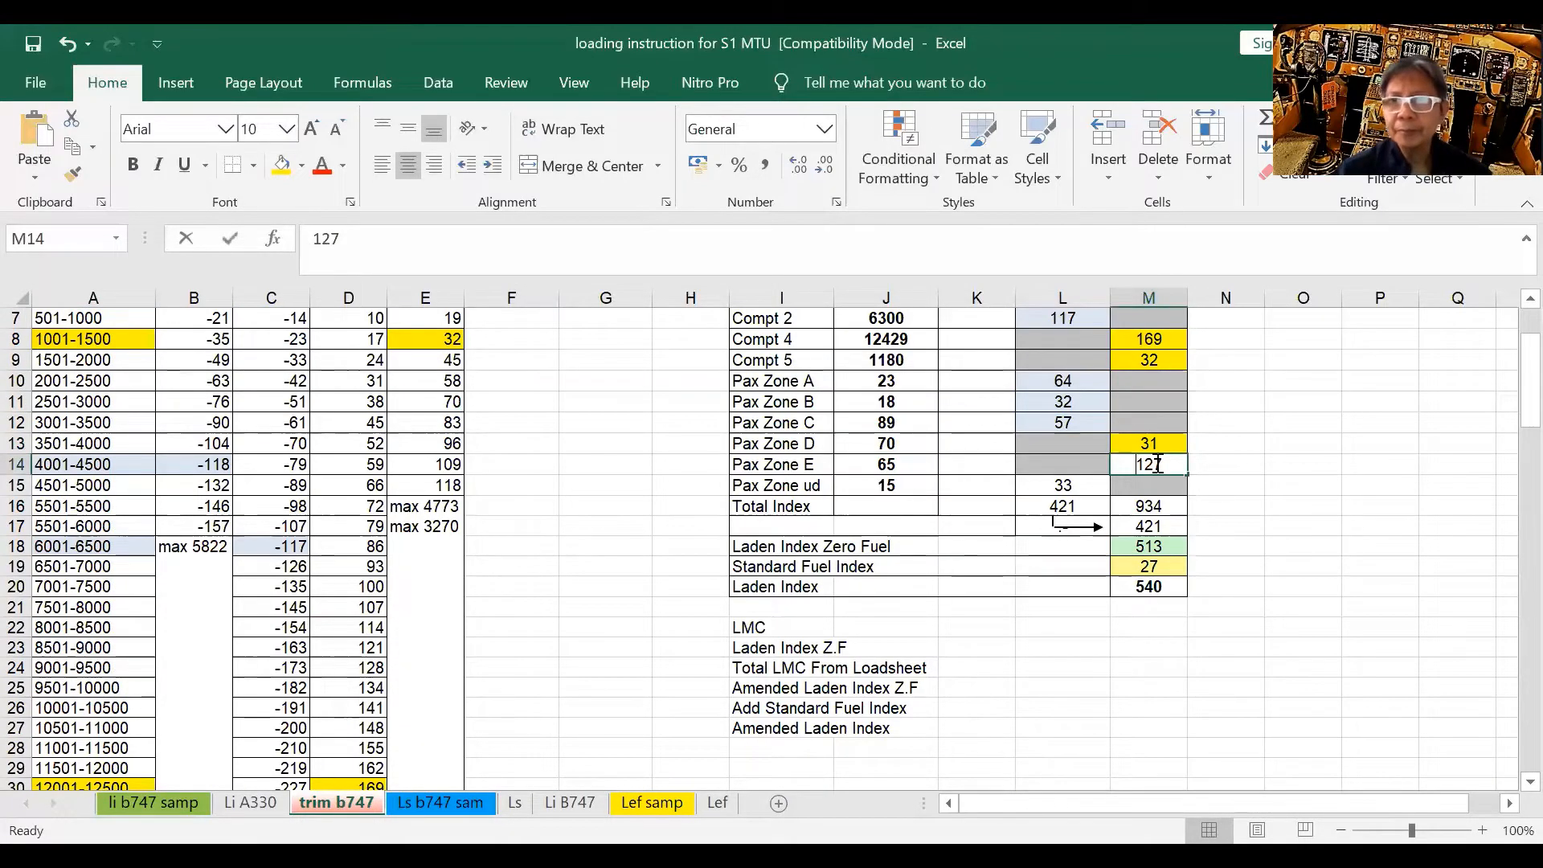
{"action": "type", "text": "117"}
{"action": "left_click", "coordinate": [1157, 646]}
{"action": "left_click", "coordinate": [1178, 463]}
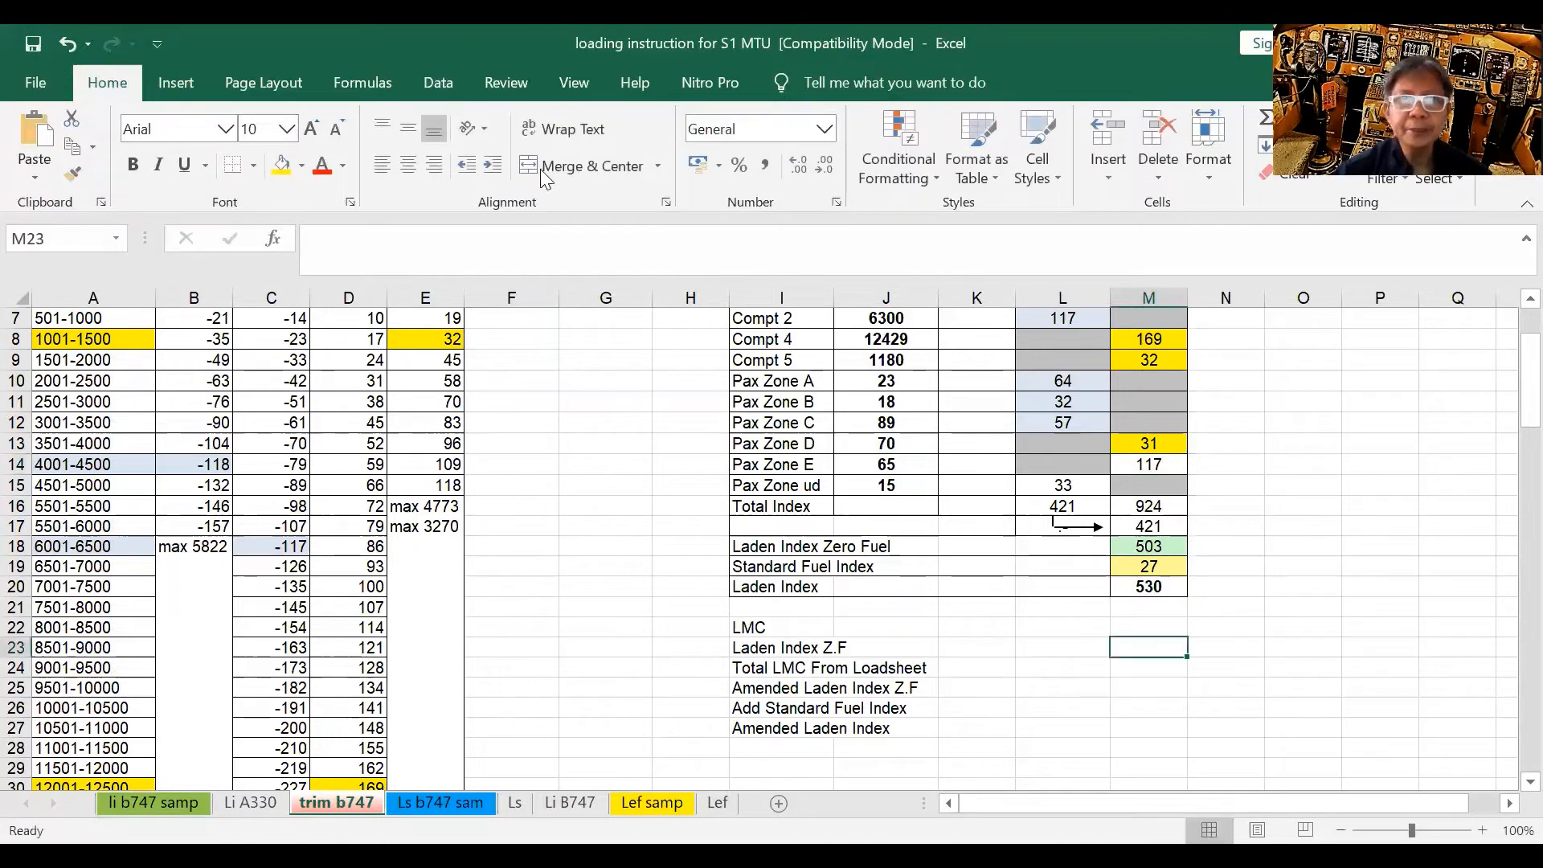
{"action": "left_click", "coordinate": [281, 165]}
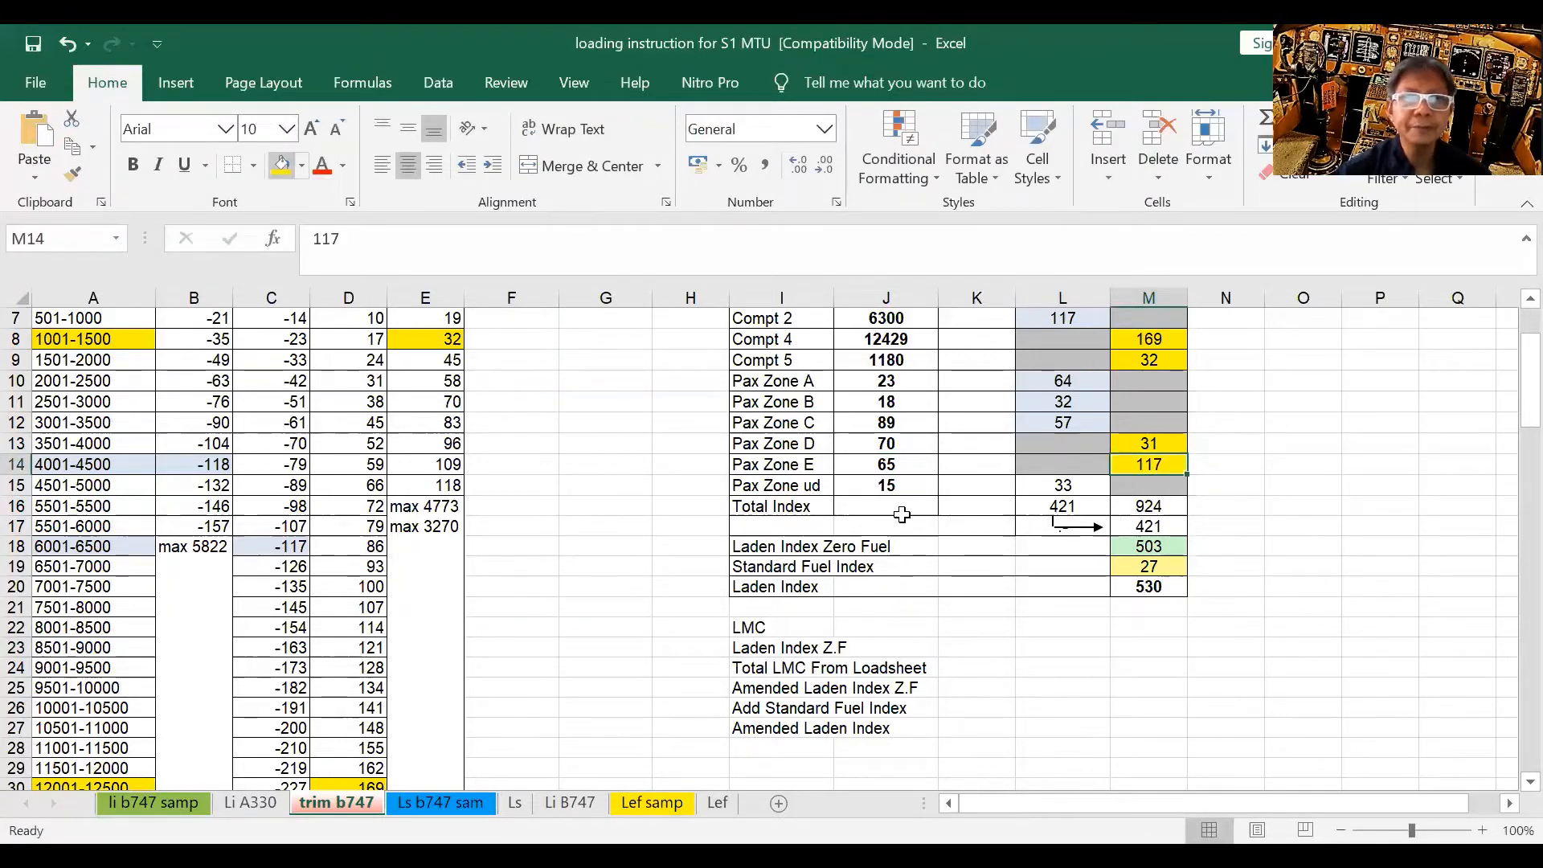
Step: Fill the 11-15 passenger range in A48 and its Upper Deck table index in G48 with light blue
{"action": "scroll", "coordinate": [902, 515], "scroll_direction": "down", "scroll_amount": 2}
{"action": "scroll", "coordinate": [902, 515], "scroll_direction": "down", "scroll_amount": 5}
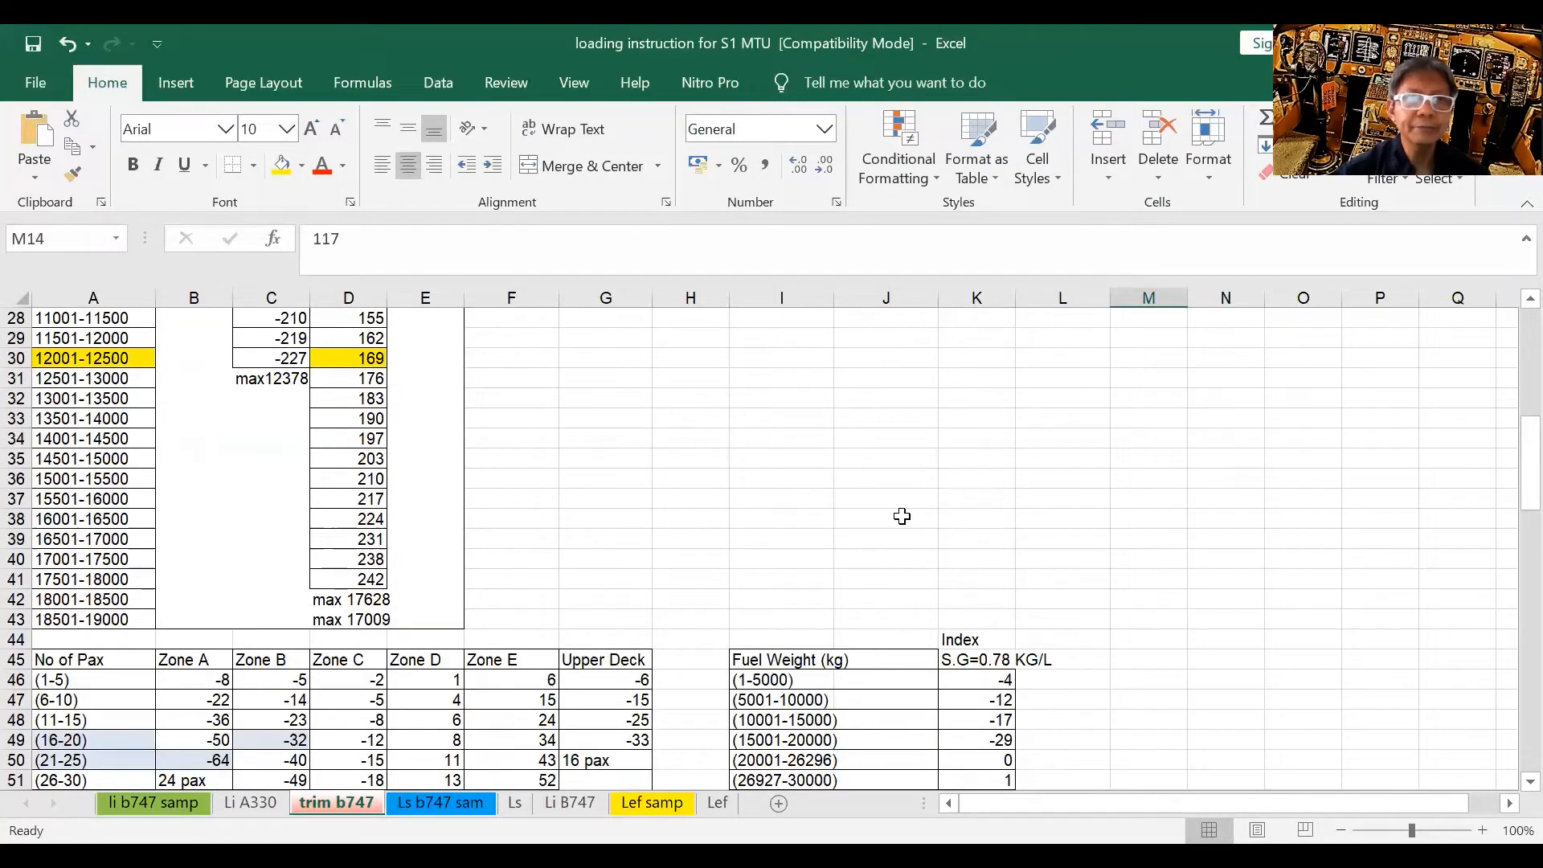
{"action": "scroll", "coordinate": [901, 515], "scroll_direction": "down", "scroll_amount": 2}
{"action": "scroll", "coordinate": [902, 515], "scroll_direction": "down", "scroll_amount": 1}
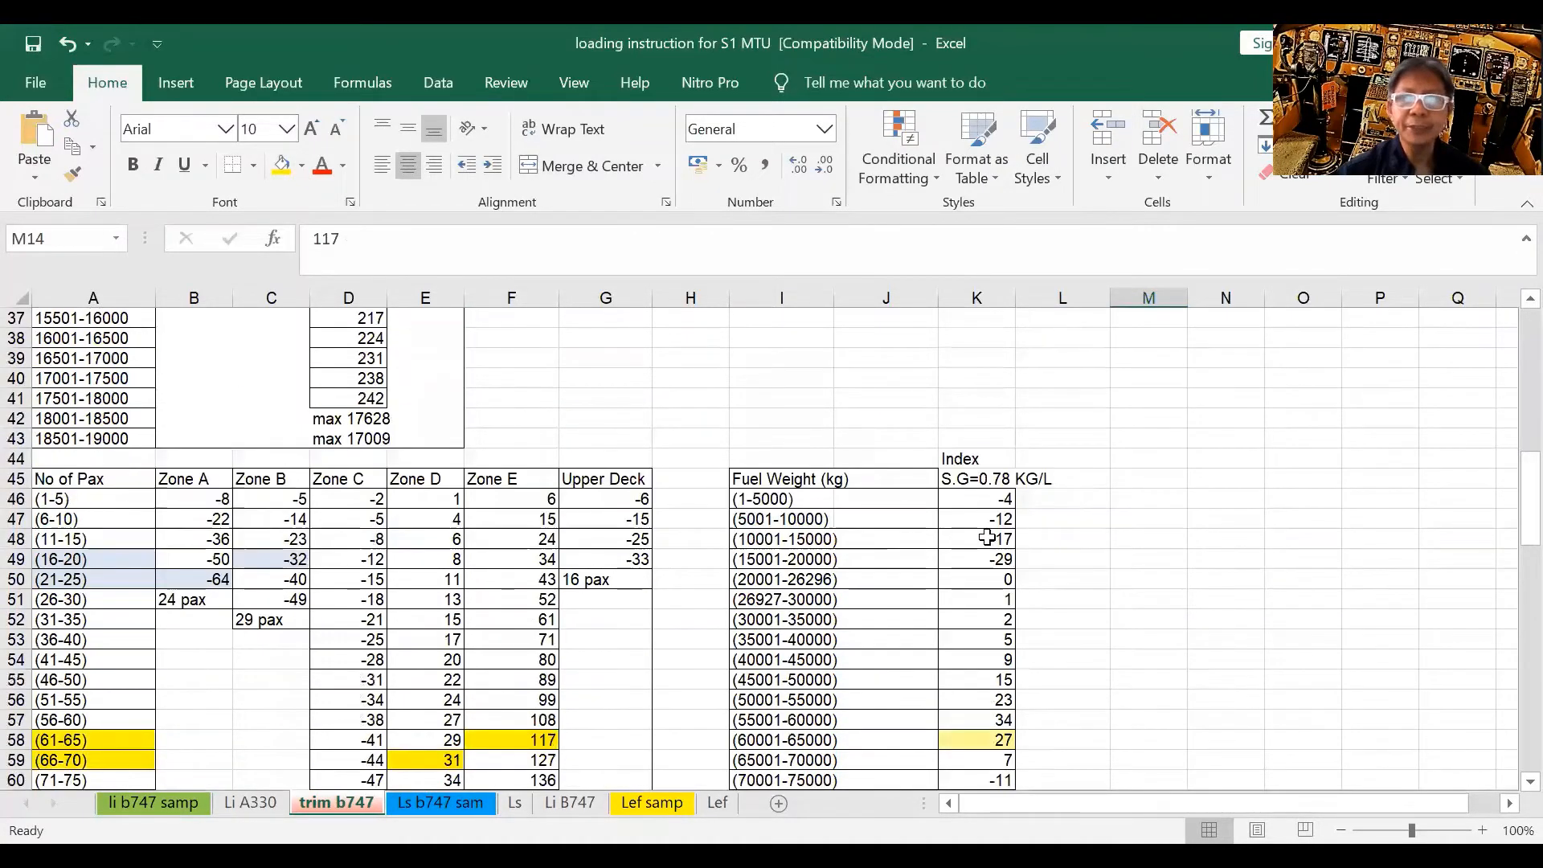
{"action": "scroll", "coordinate": [986, 538], "scroll_direction": "down", "scroll_amount": 1}
{"action": "scroll", "coordinate": [987, 538], "scroll_direction": "up", "scroll_amount": 9}
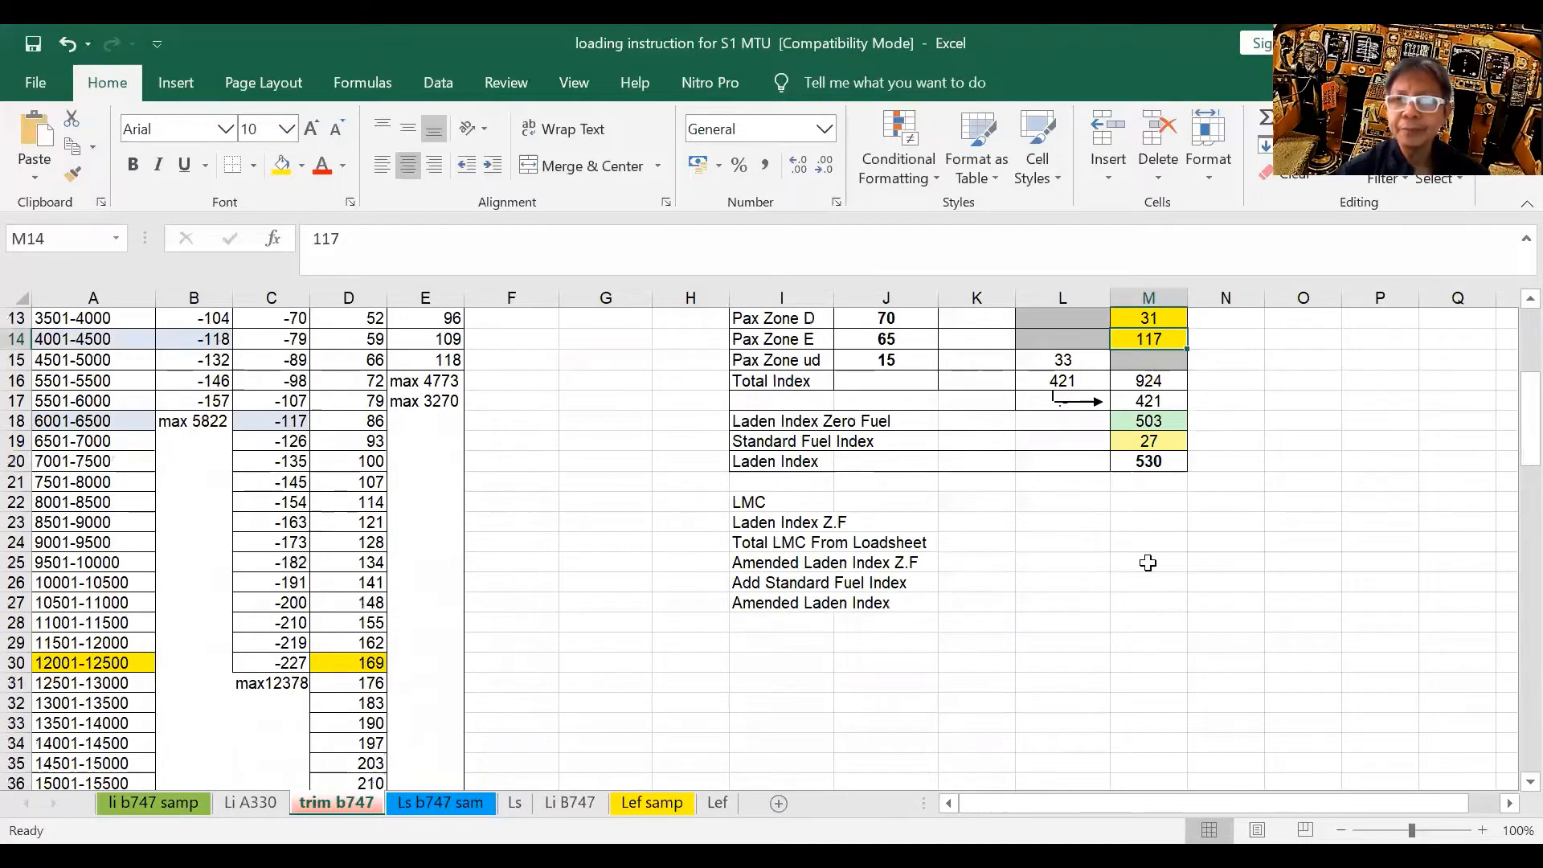
{"action": "scroll", "coordinate": [1147, 562], "scroll_direction": "up", "scroll_amount": 2}
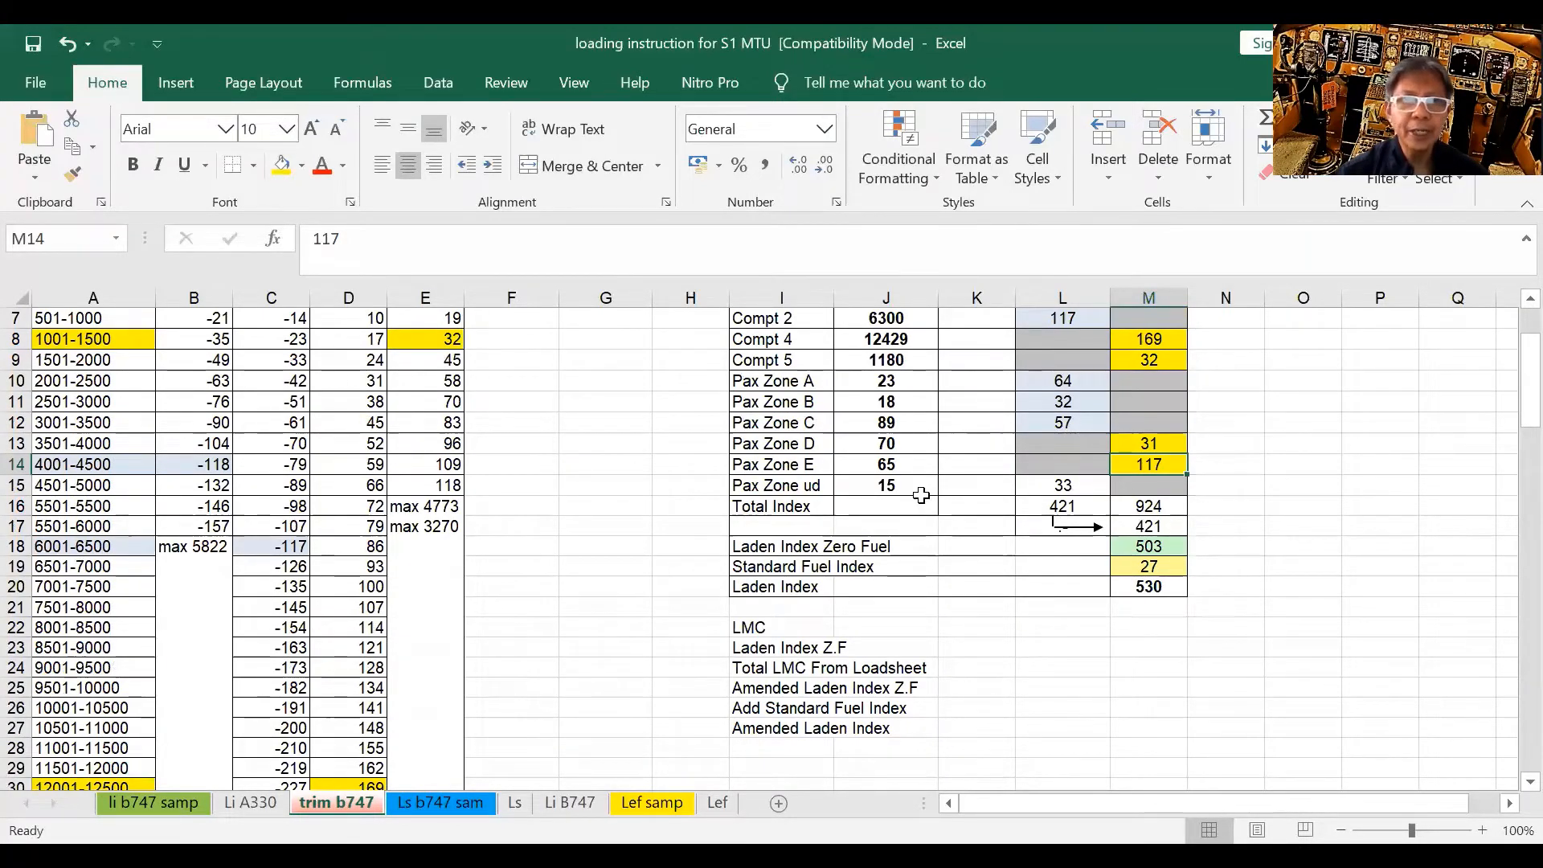
{"action": "scroll", "coordinate": [921, 495], "scroll_direction": "down", "scroll_amount": 5}
{"action": "scroll", "coordinate": [921, 497], "scroll_direction": "down", "scroll_amount": 6}
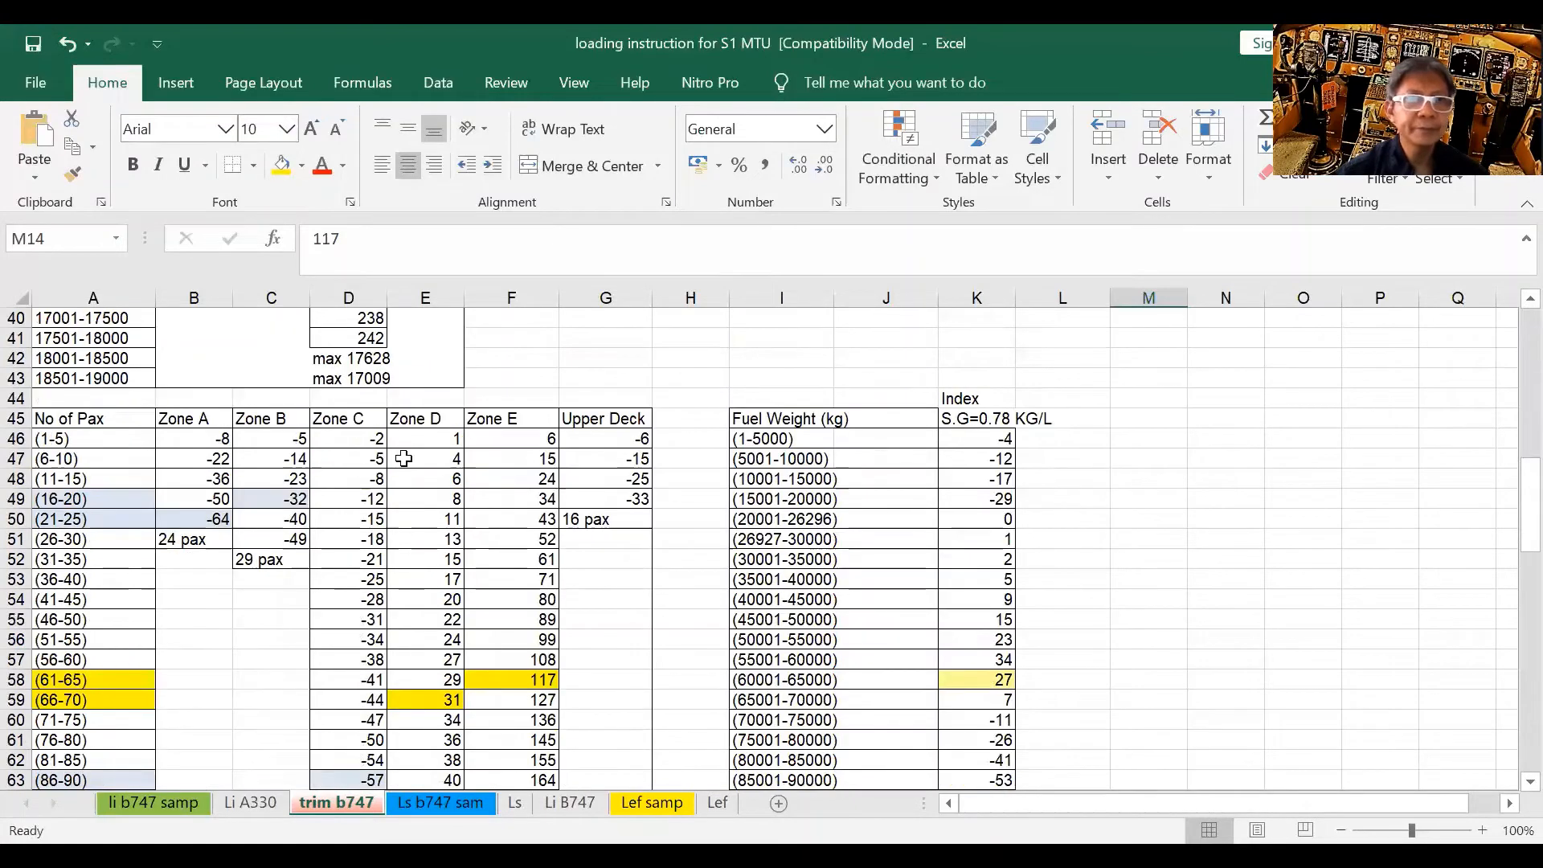
{"action": "left_click", "coordinate": [93, 478]}
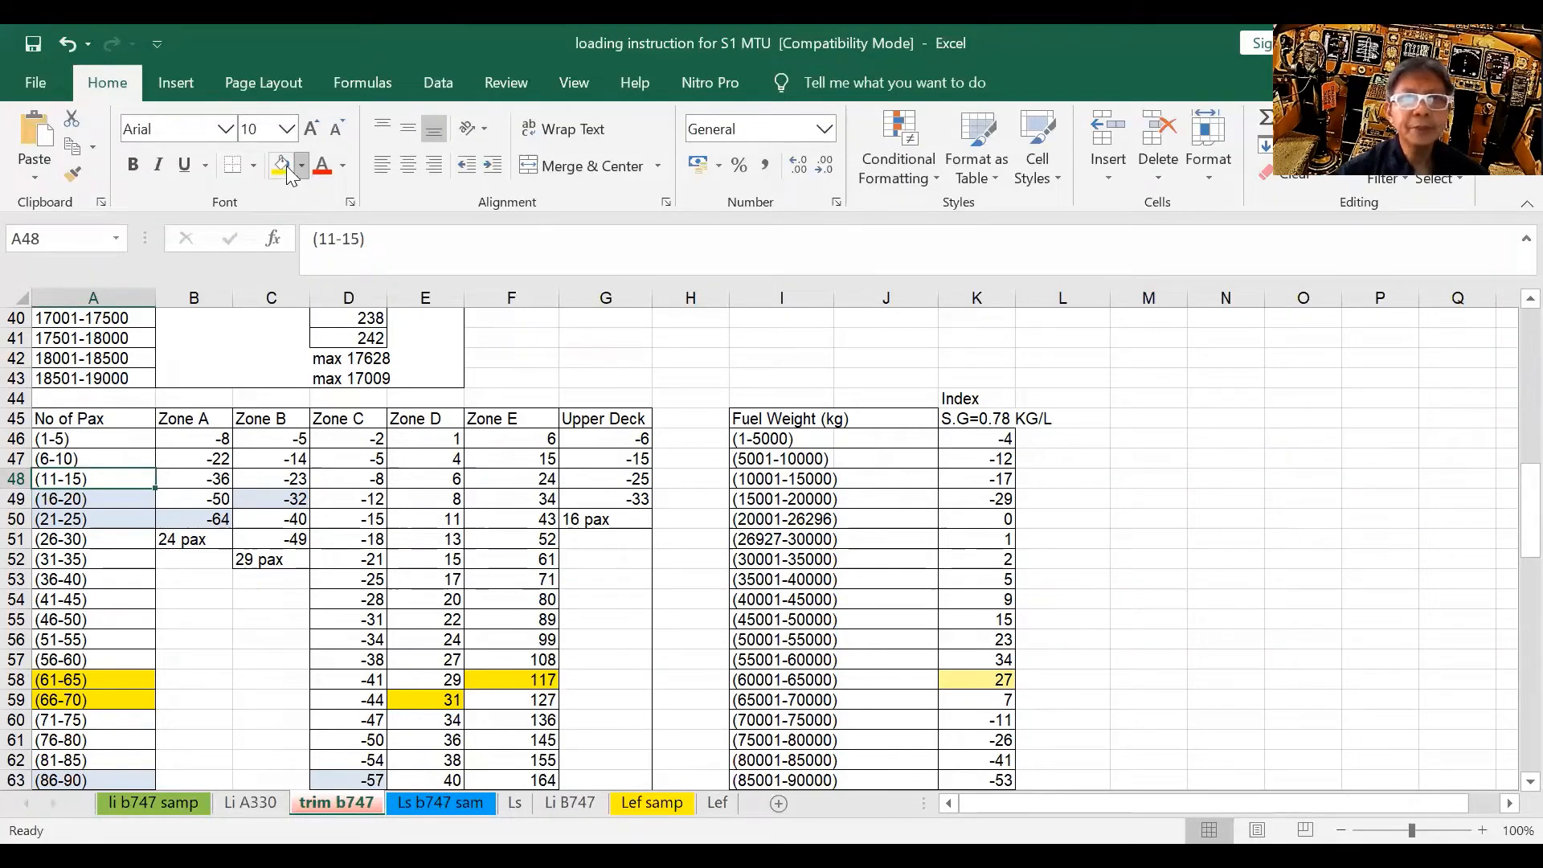
{"action": "left_click", "coordinate": [606, 479]}
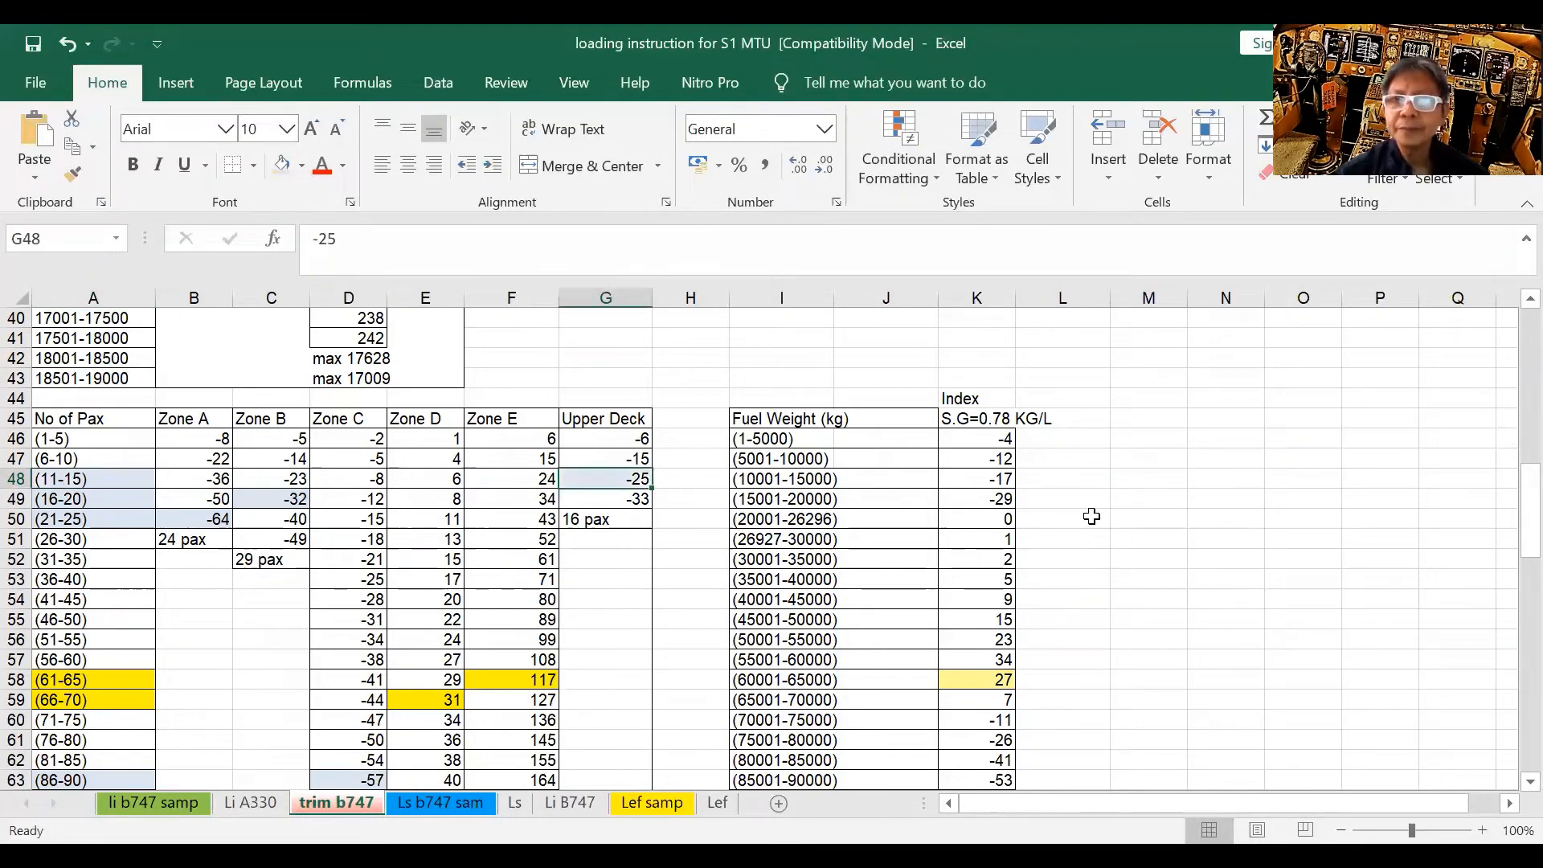
Step: Check the Pax Zone ud index against the Upper Deck table, correct L15 to 25 and fill it light blue
{"action": "scroll", "coordinate": [1092, 516], "scroll_direction": "up", "scroll_amount": 11}
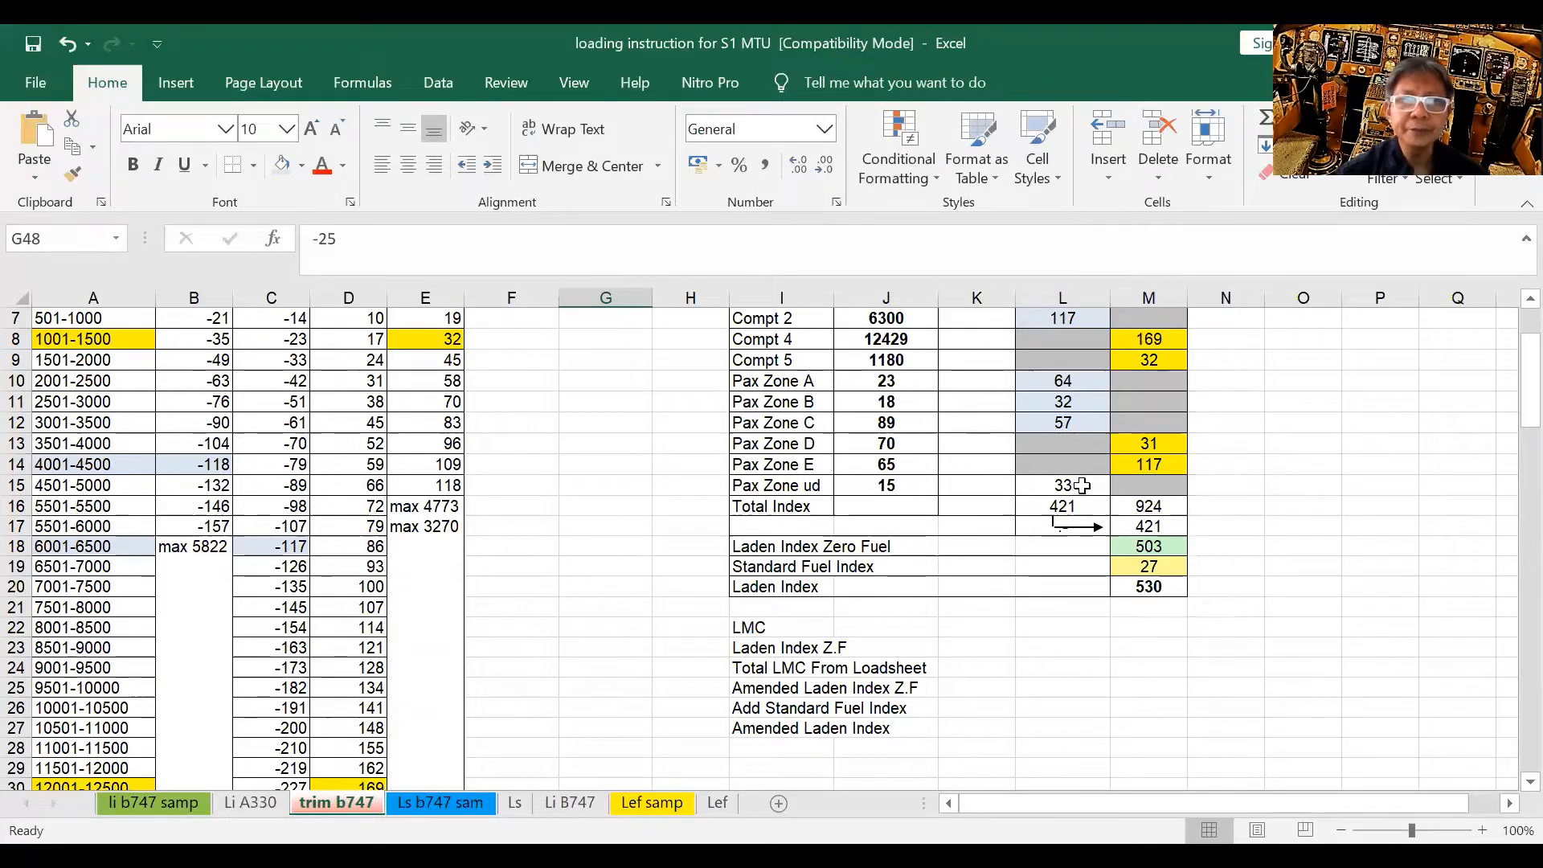
{"action": "scroll", "coordinate": [1081, 488], "scroll_direction": "down", "scroll_amount": 3}
{"action": "scroll", "coordinate": [1081, 488], "scroll_direction": "down", "scroll_amount": 5}
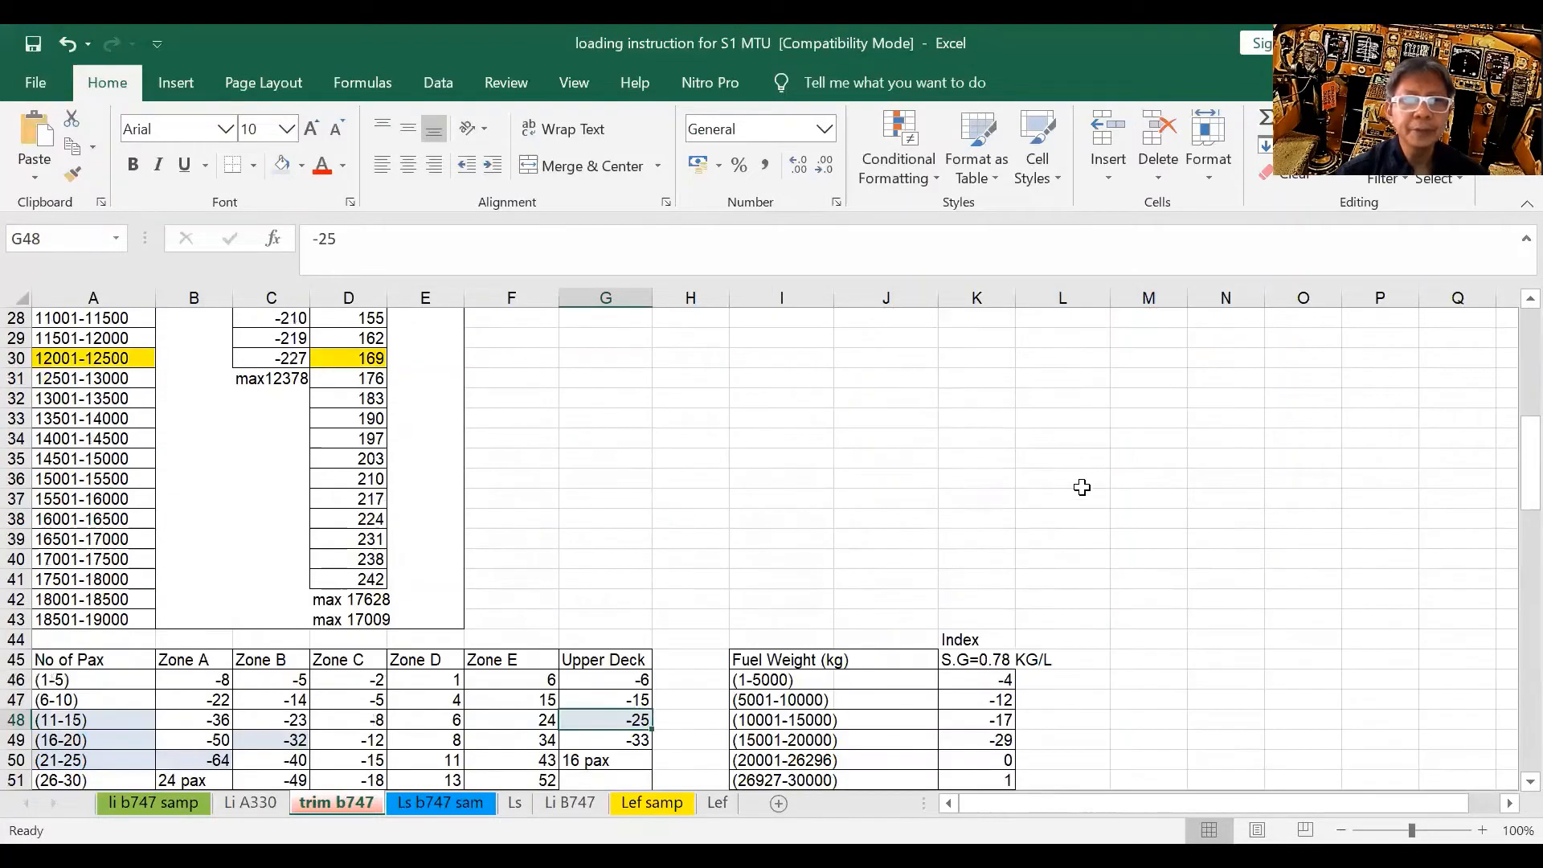
{"action": "scroll", "coordinate": [1082, 486], "scroll_direction": "up", "scroll_amount": 2}
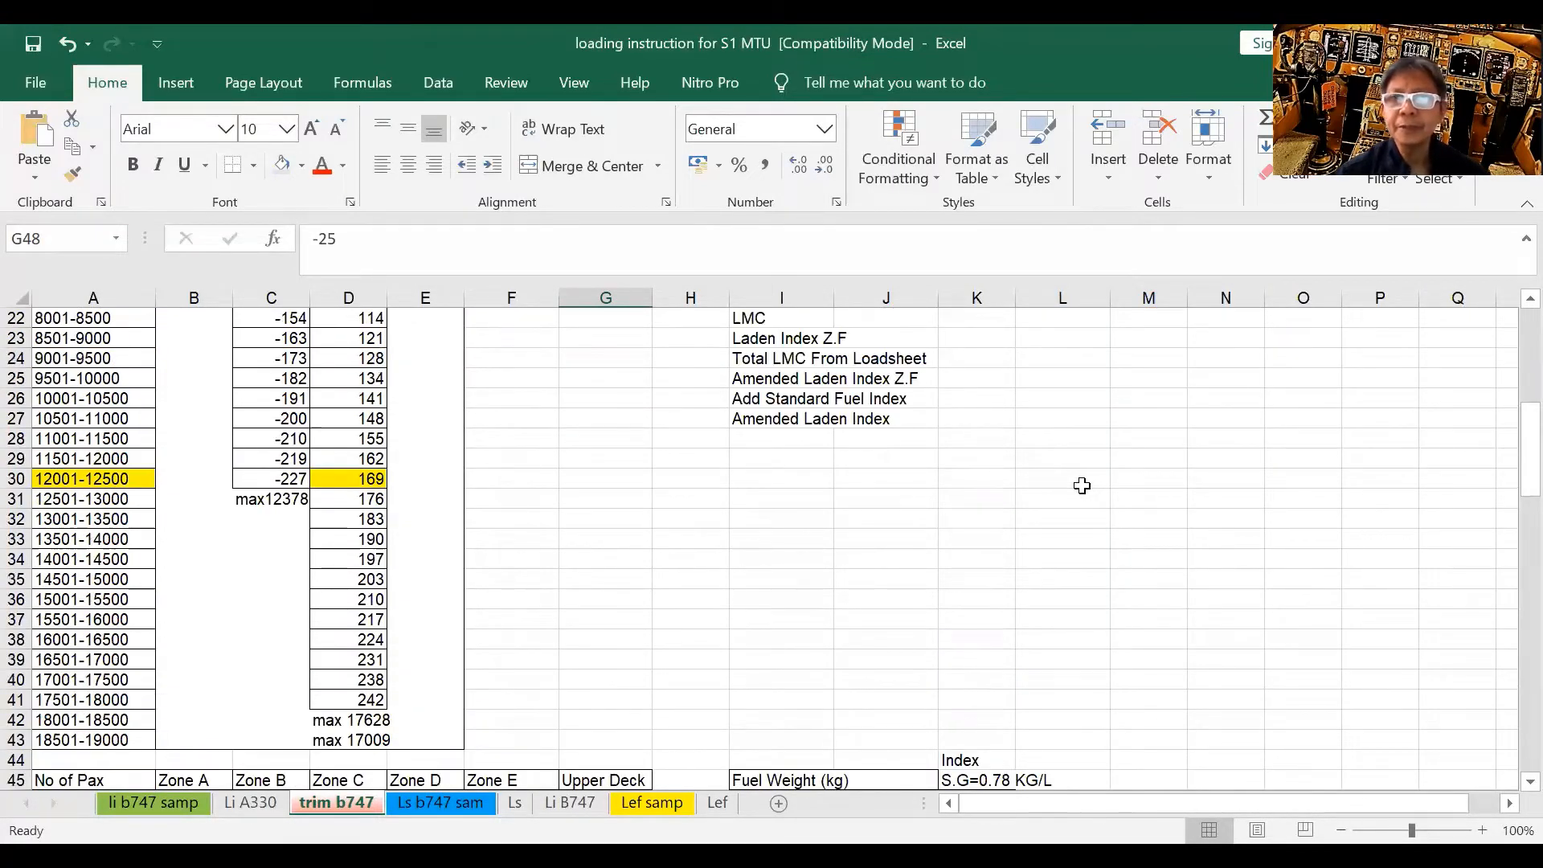
{"action": "scroll", "coordinate": [1082, 485], "scroll_direction": "up", "scroll_amount": 5}
{"action": "left_click", "coordinate": [1075, 487]}
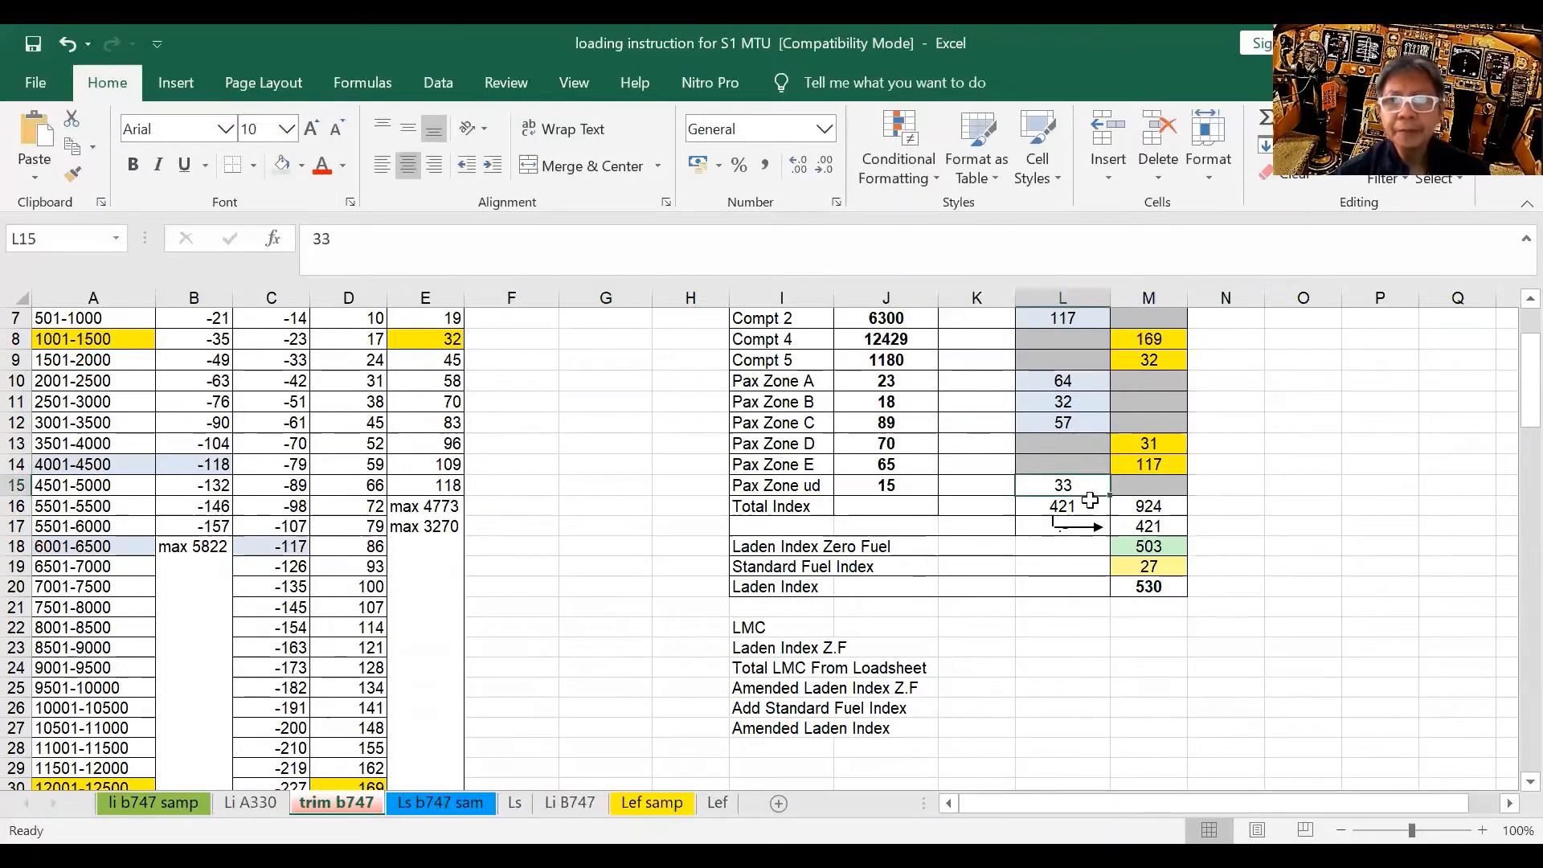
{"action": "type", "text": "25"}
{"action": "left_click", "coordinate": [1055, 634]}
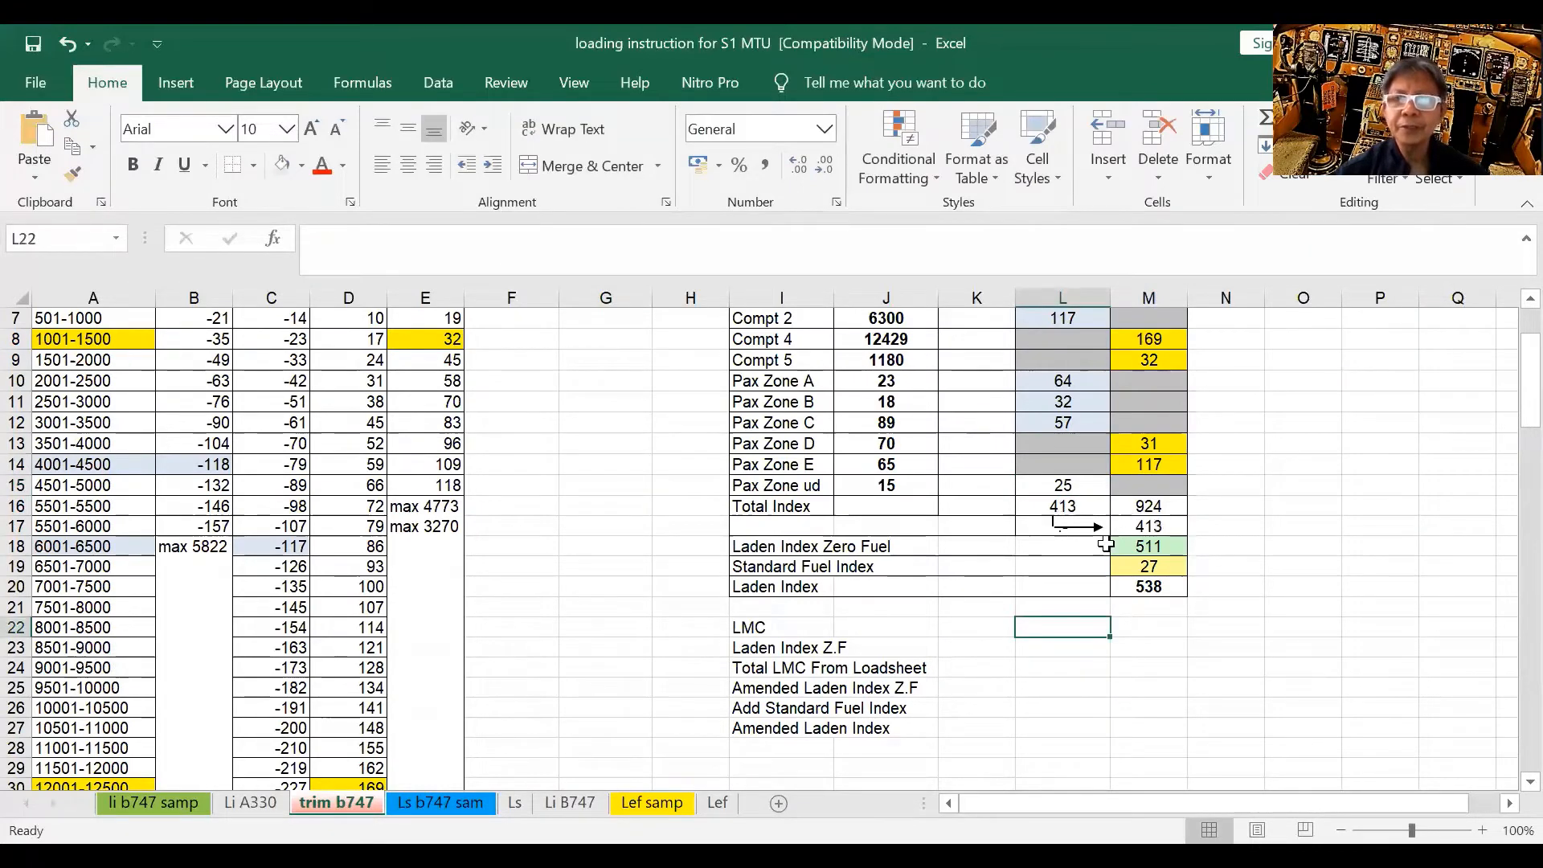
{"action": "scroll", "coordinate": [1106, 545], "scroll_direction": "up", "scroll_amount": 1}
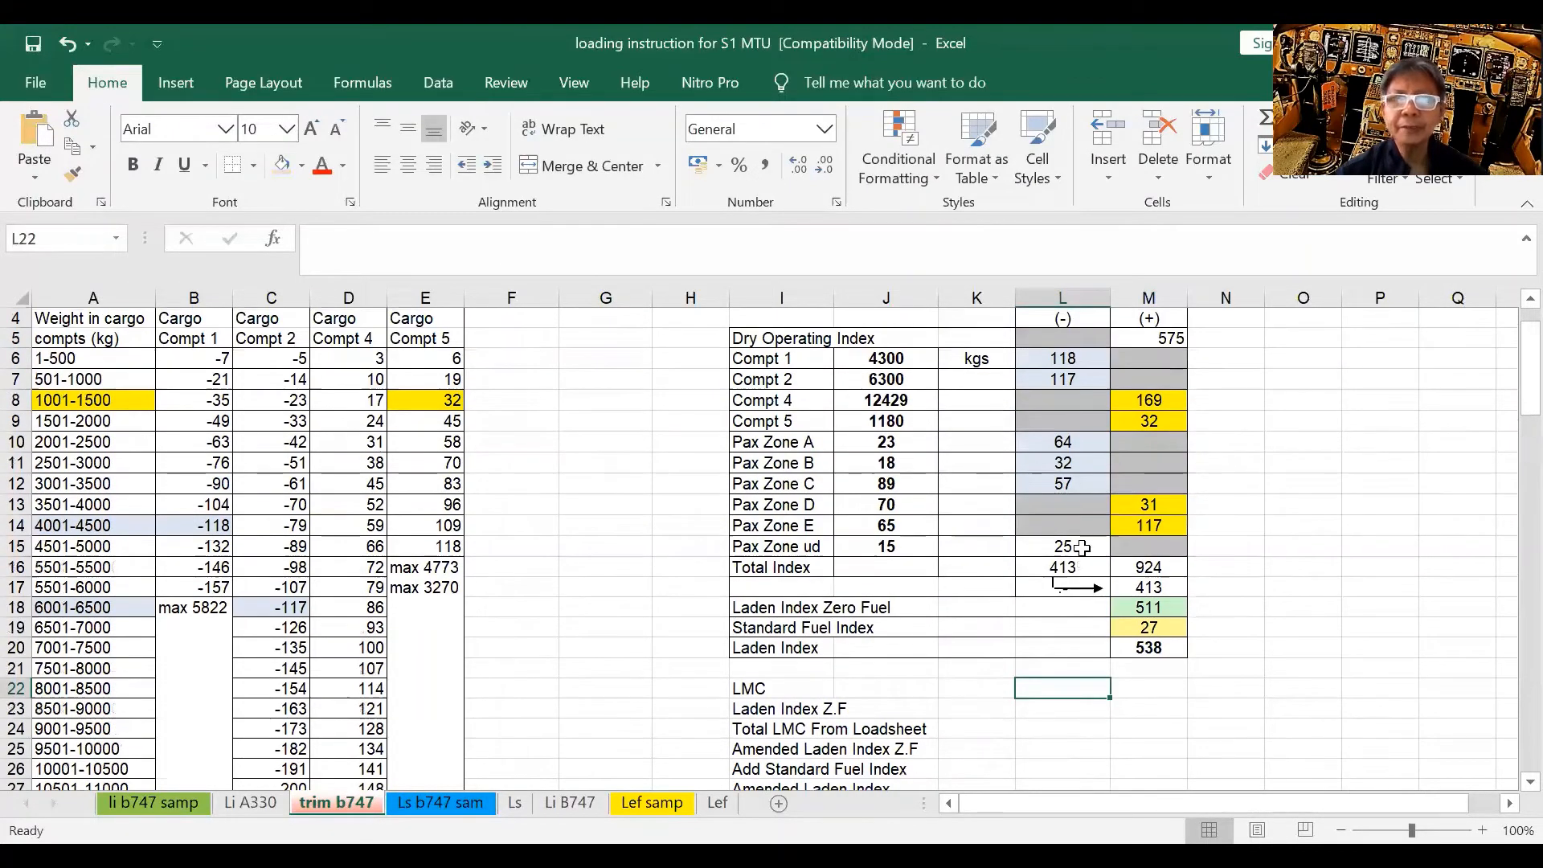
{"action": "left_click", "coordinate": [1059, 556]}
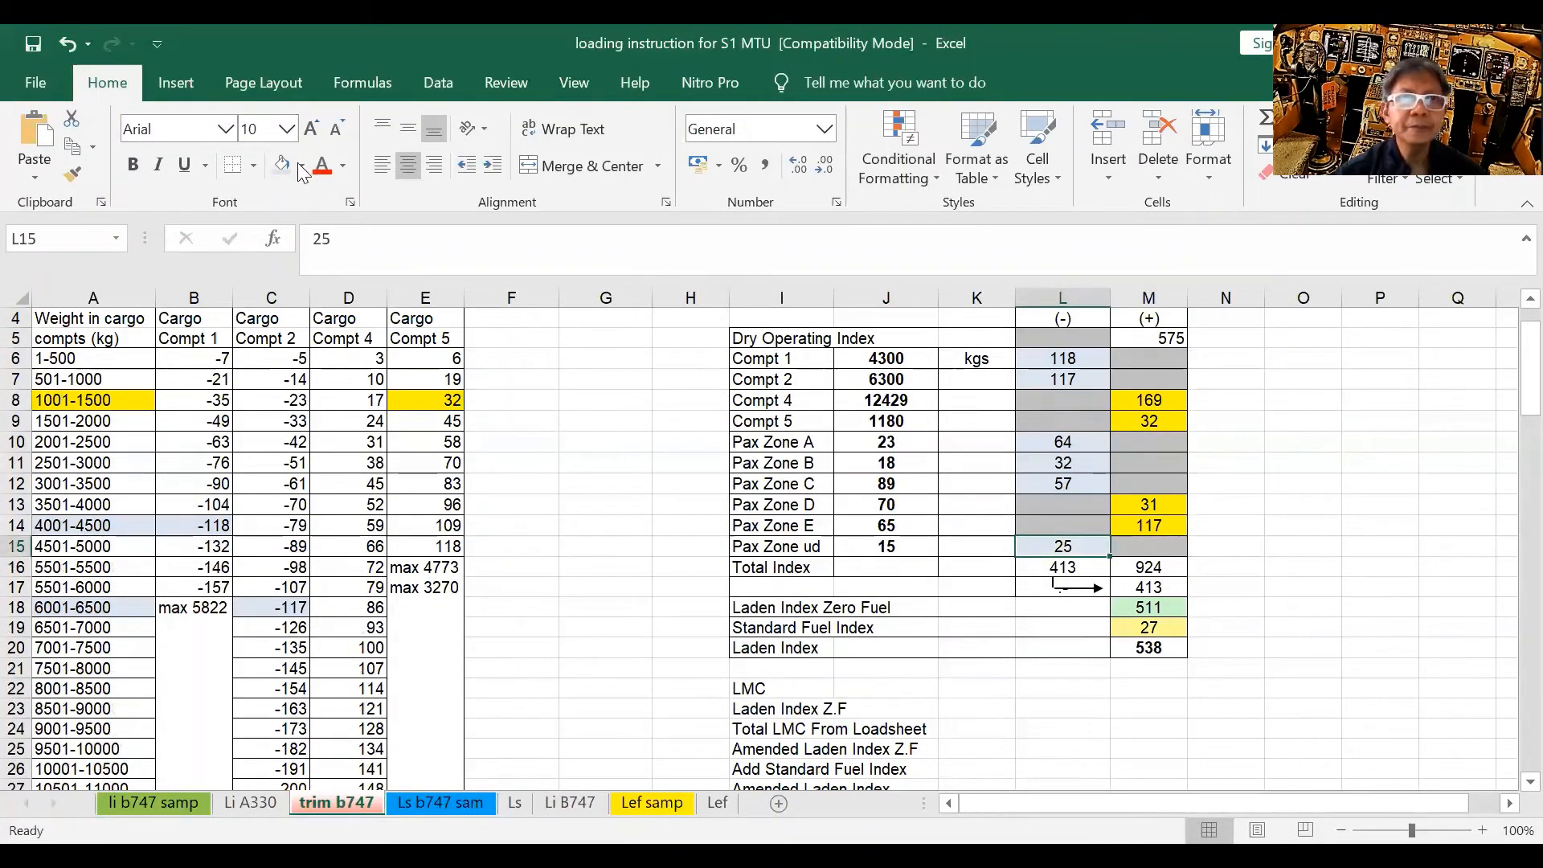
Step: Fill the negative Total Index in L16 with a stronger blue and the positive Total Index in M16 with orange
{"action": "key", "text": "Down"}
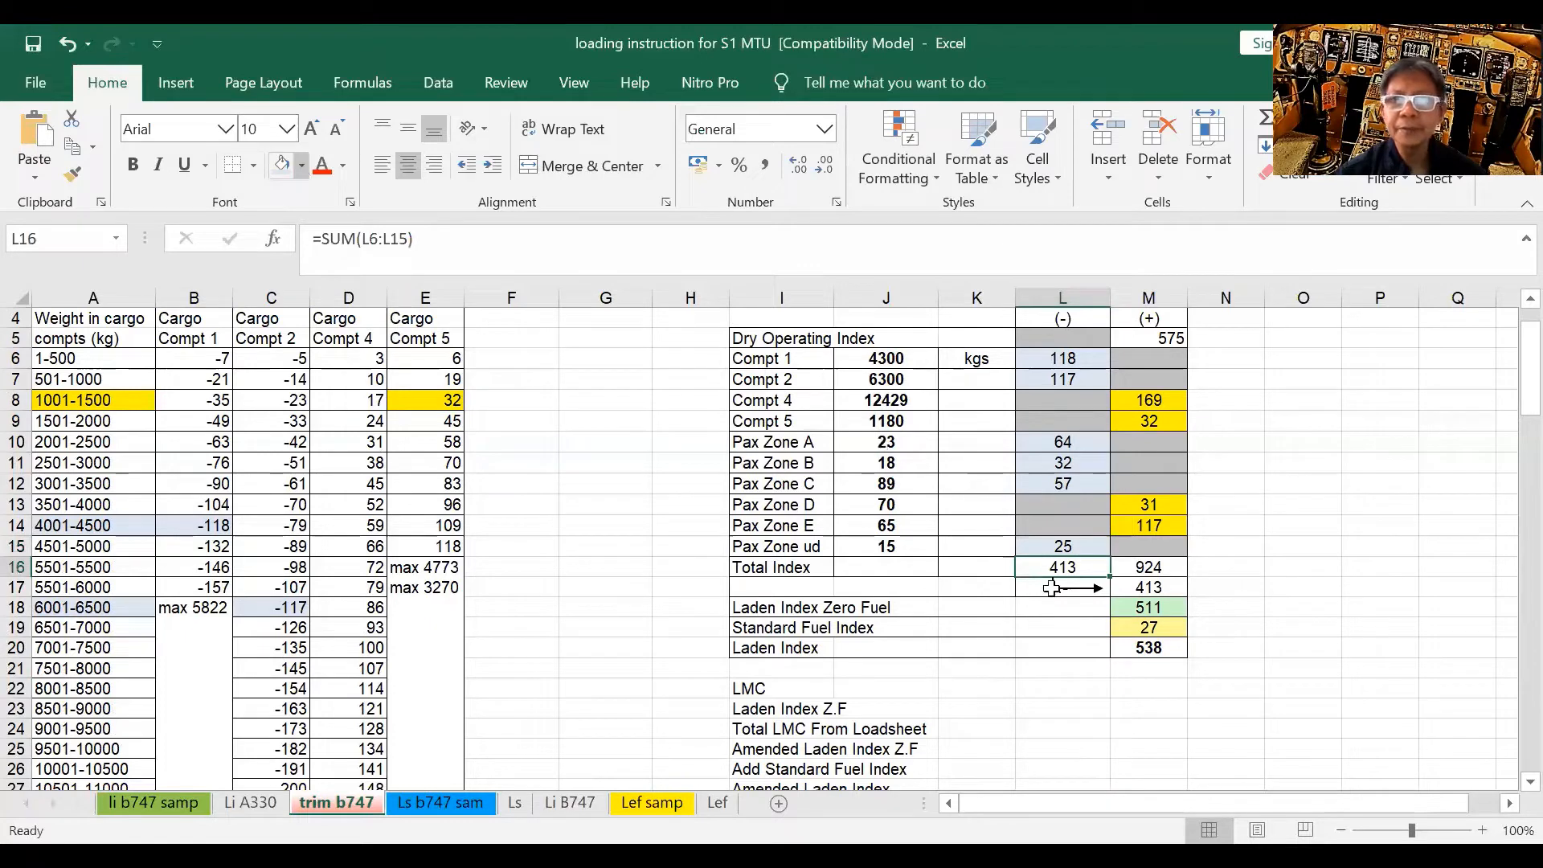
{"action": "key", "text": "F4"}
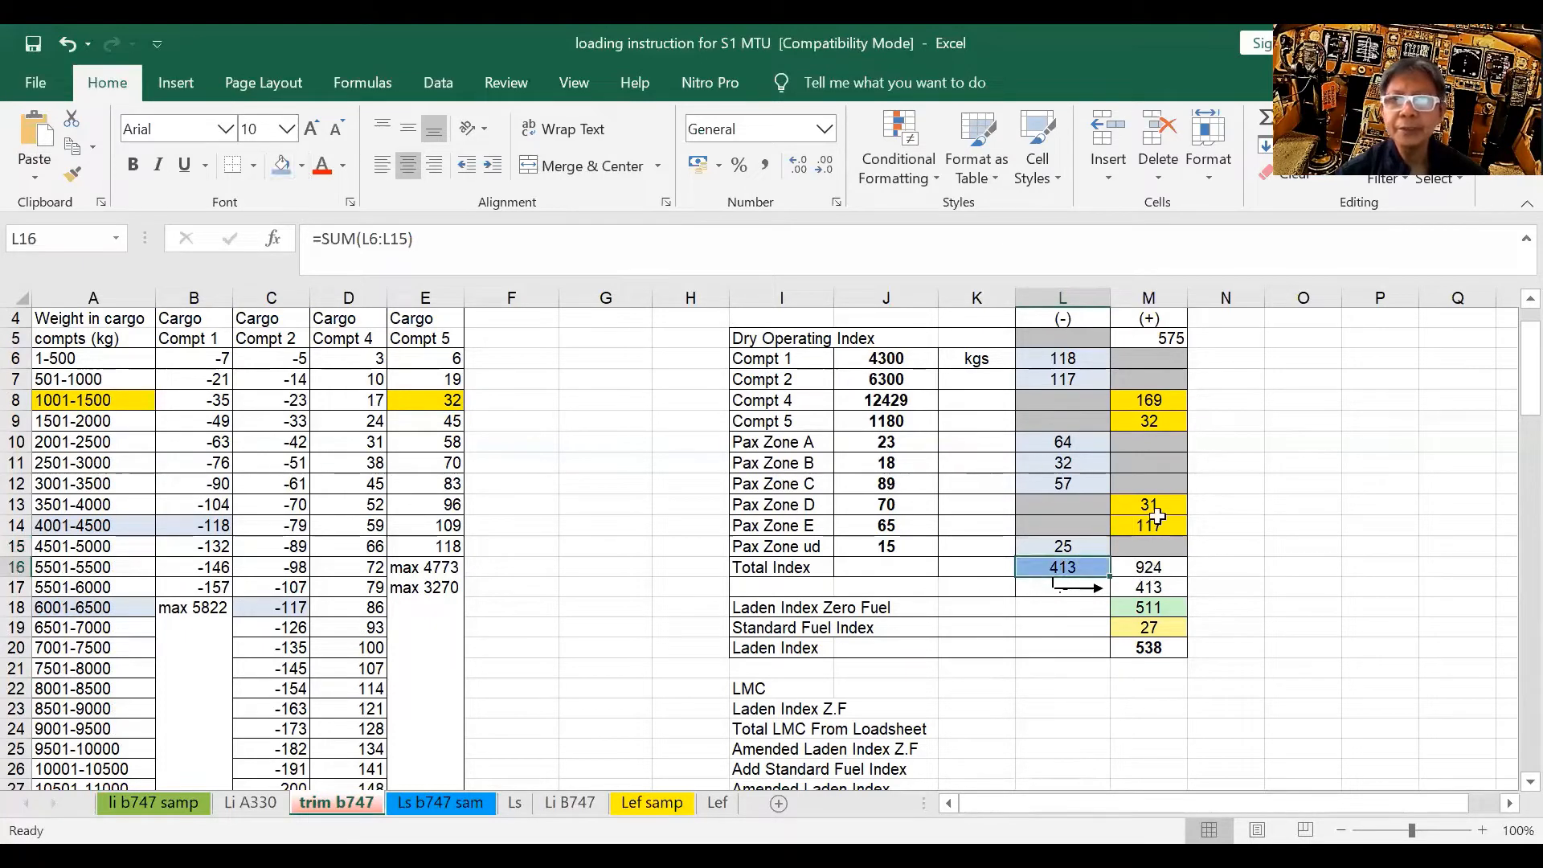
{"action": "key", "text": "Right"}
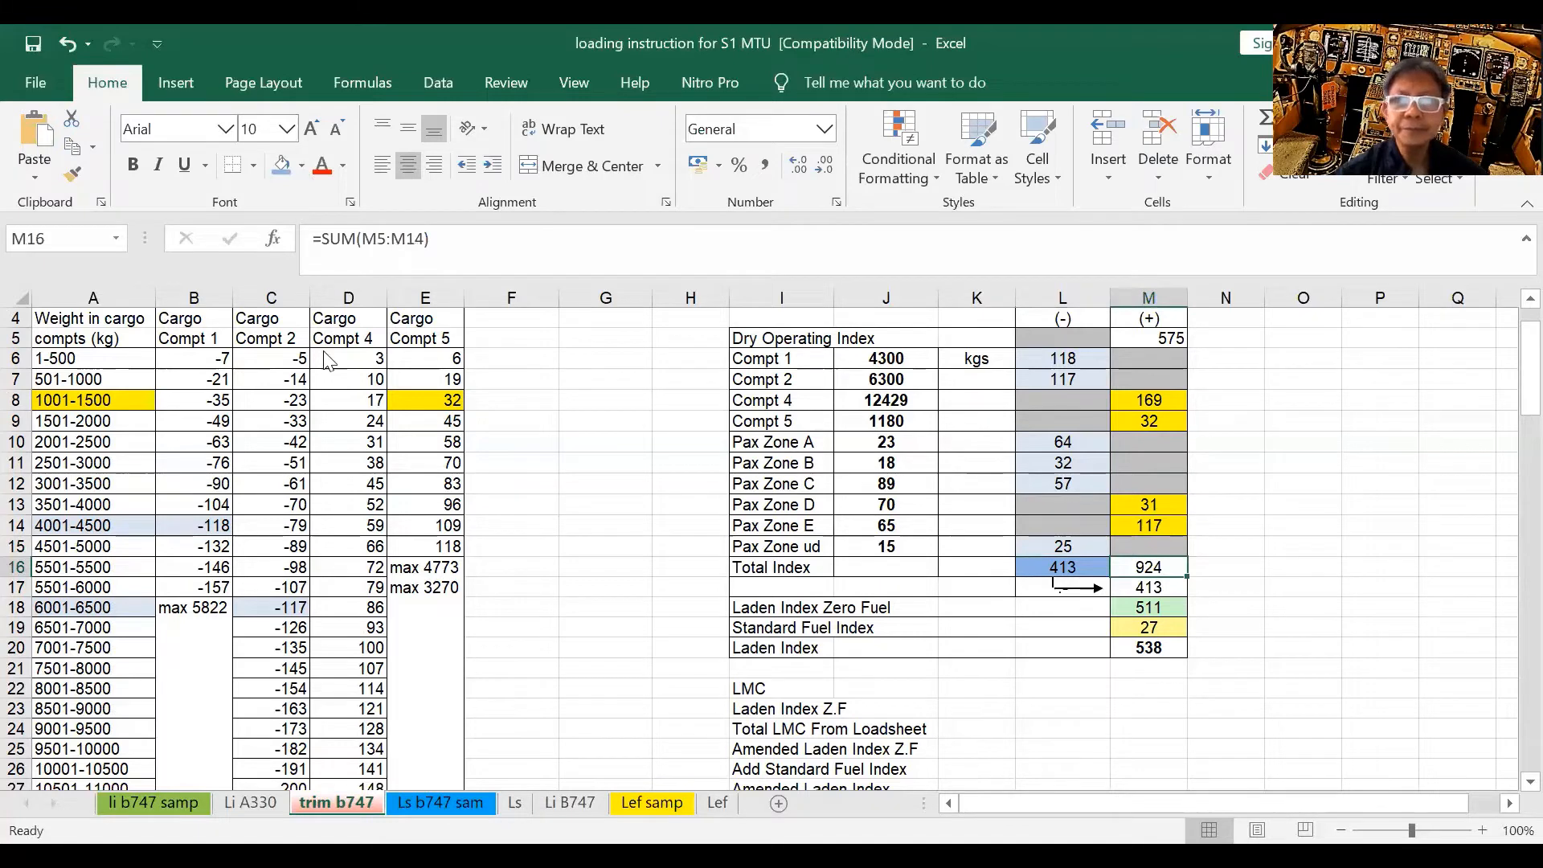
{"action": "key", "text": "alt+h"}
{"action": "key", "text": "h"}
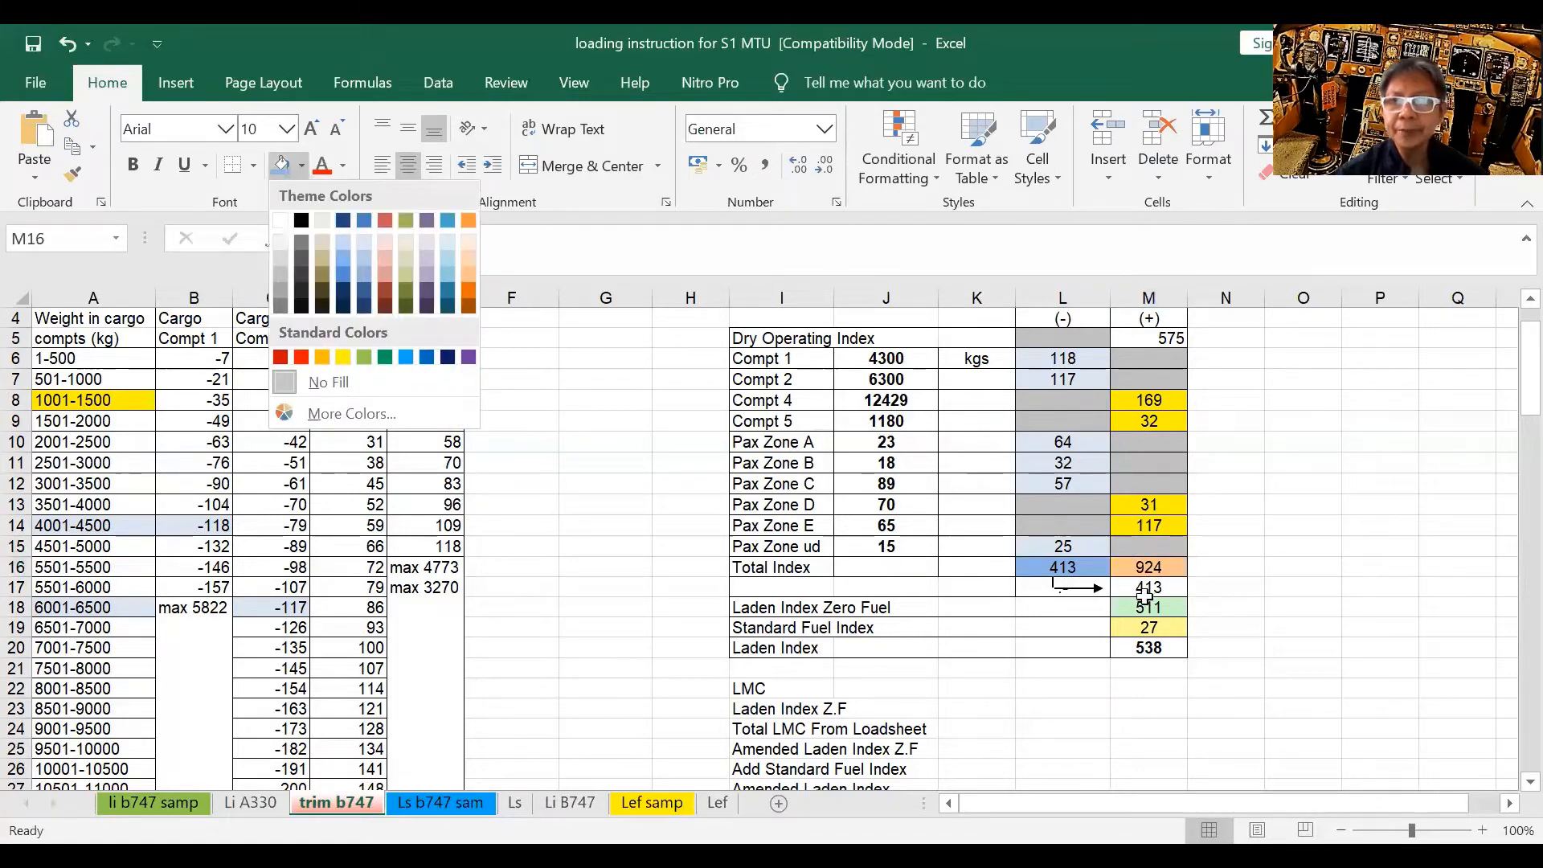
{"action": "key", "text": "Escape"}
Step: Fill the carried-over negative total in M17 with the same blue as the Total Index in L16
{"action": "key", "text": "Down"}
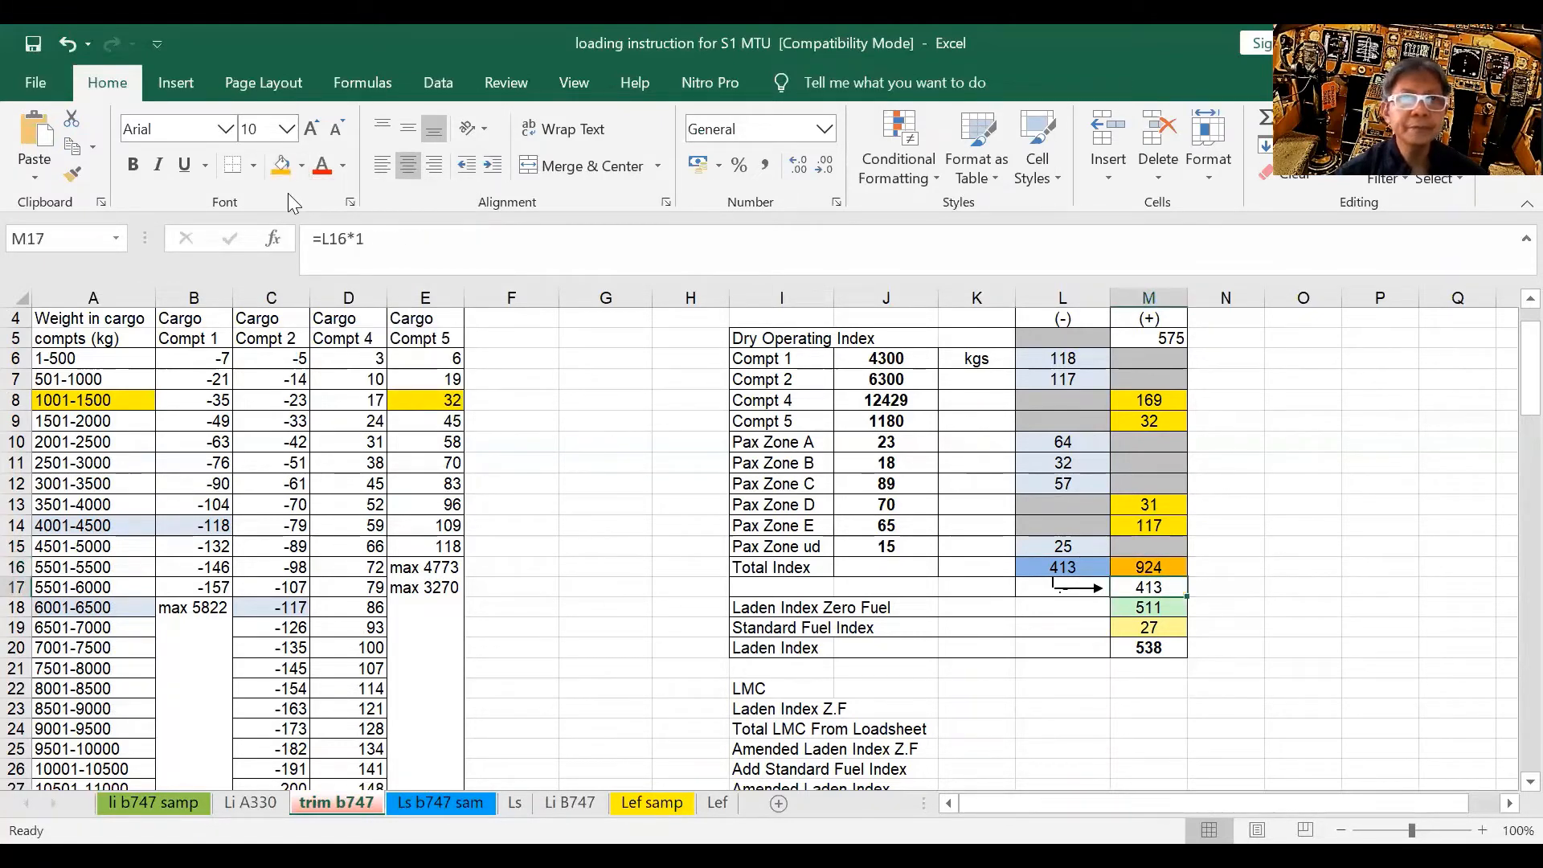
{"action": "key", "text": "alt+h"}
{"action": "key", "text": "h"}
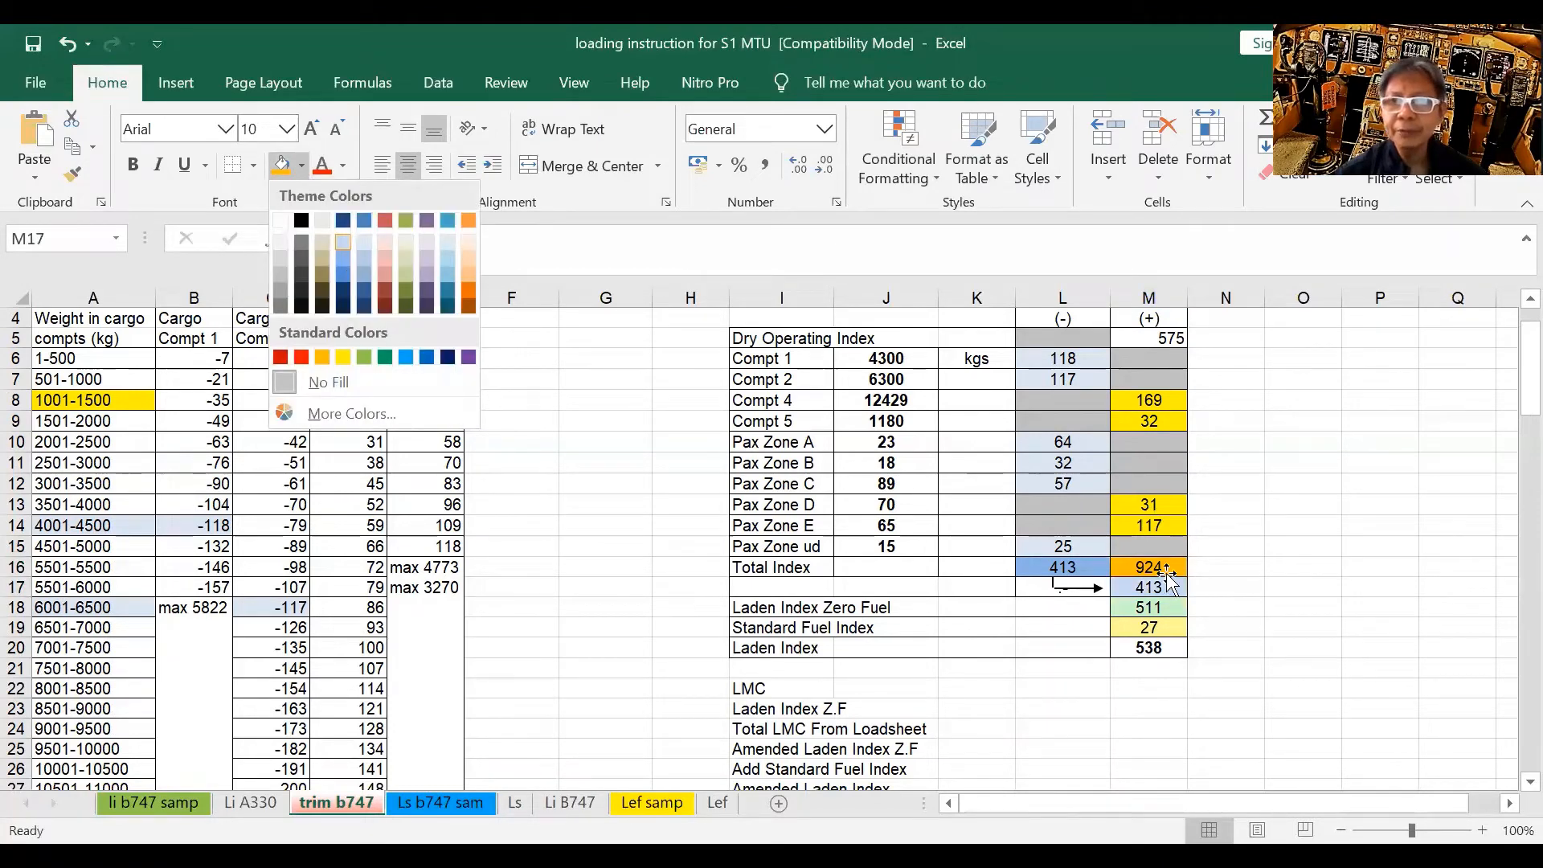
{"action": "key", "text": "Return"}
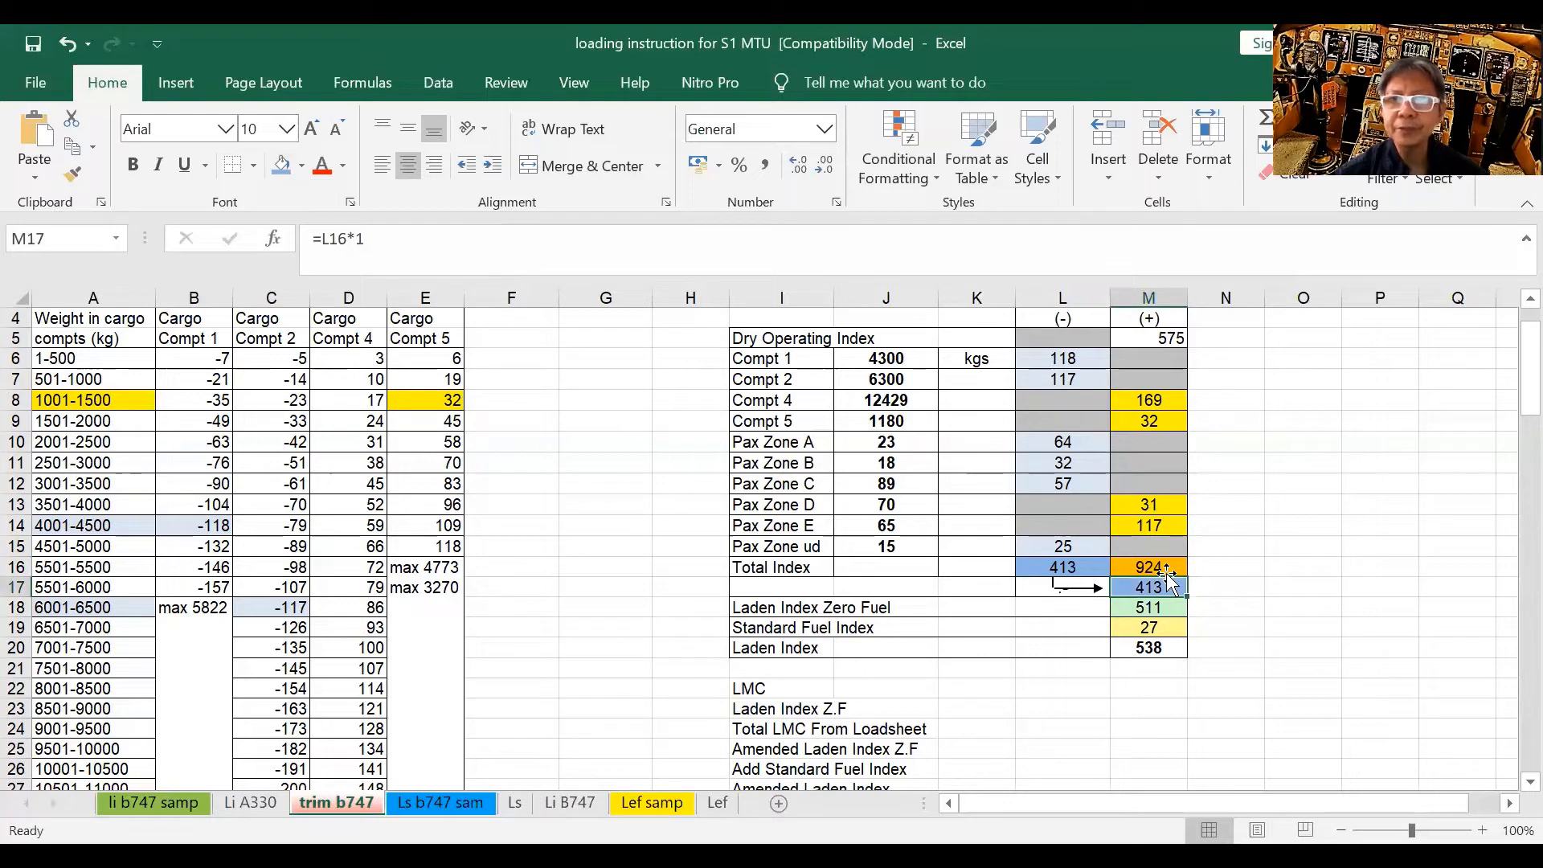
Step: Compare the Laden Index Zero Fuel in M18 with the LIZF in S50 on the Ls b747 sam sheet and fill S50 green
{"action": "scroll", "coordinate": [1165, 575], "scroll_direction": "down", "scroll_amount": 1}
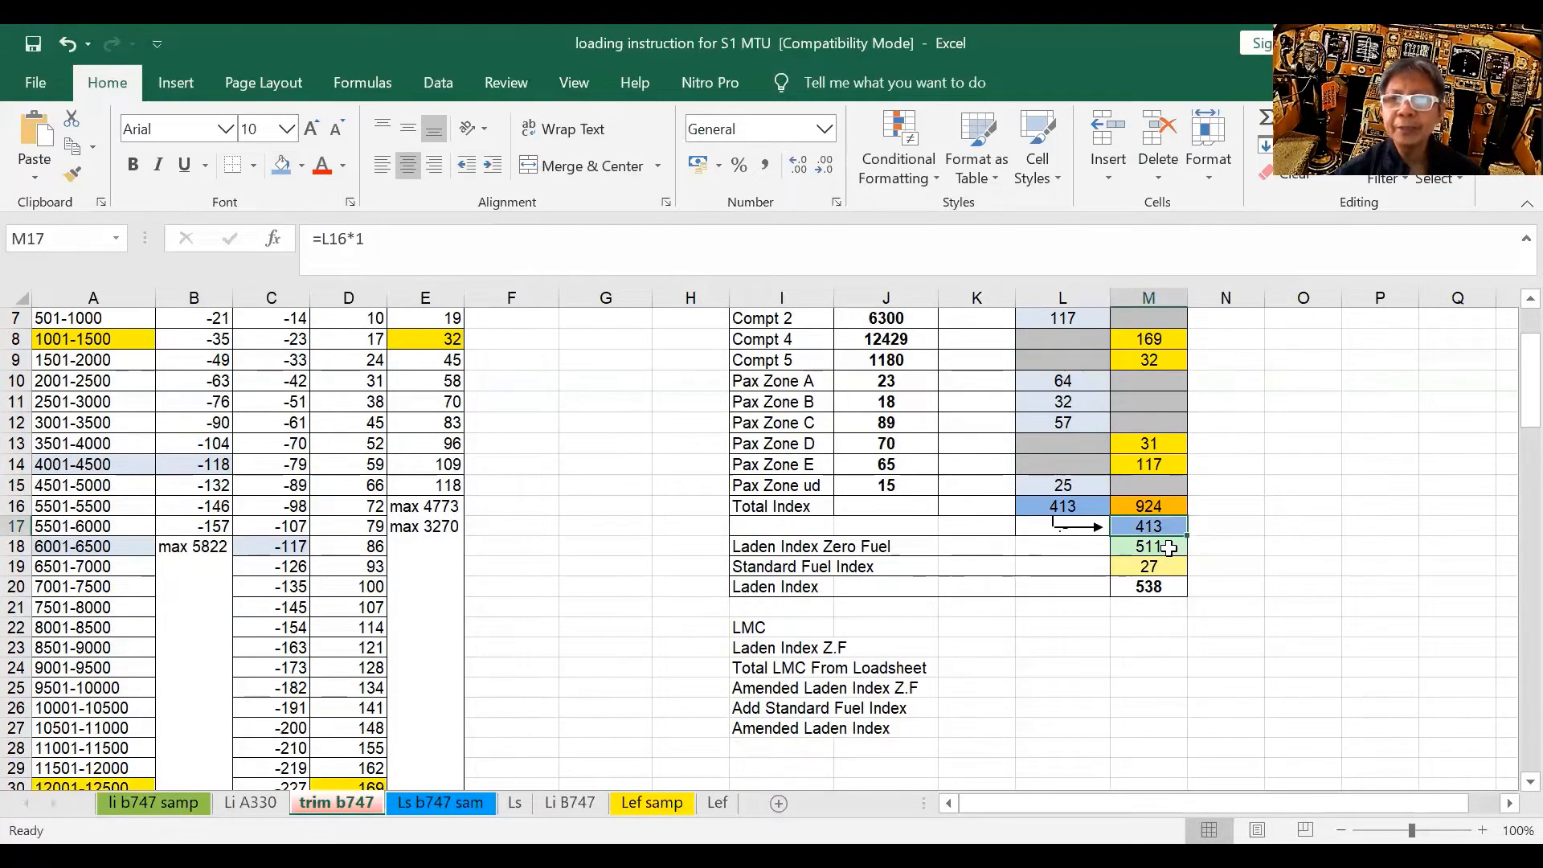
{"action": "left_click", "coordinate": [1156, 550]}
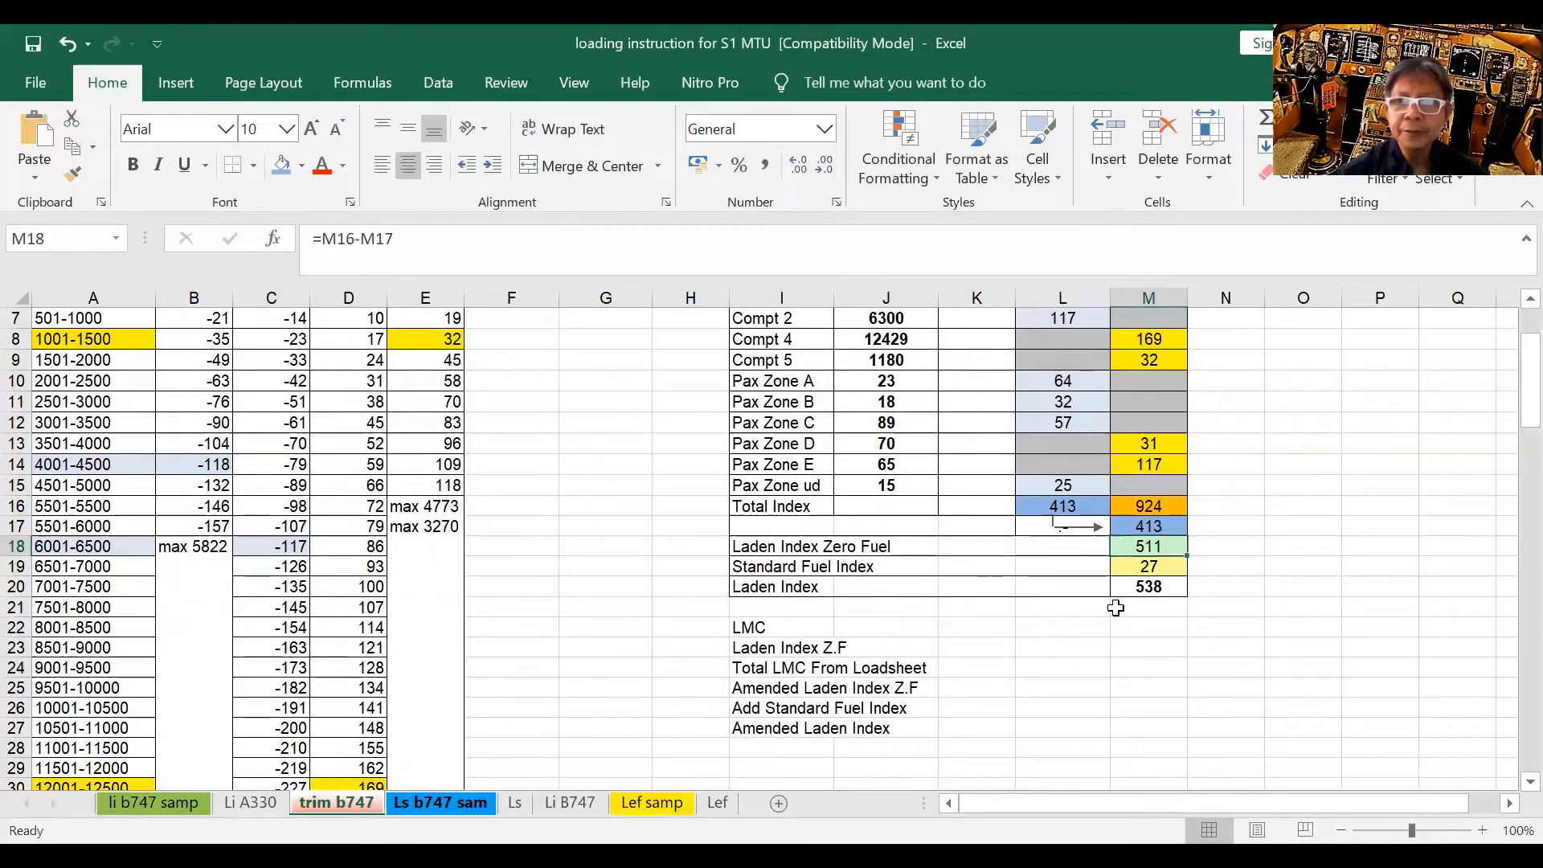
{"action": "left_click", "coordinate": [440, 803]}
{"action": "left_click", "coordinate": [1120, 608]}
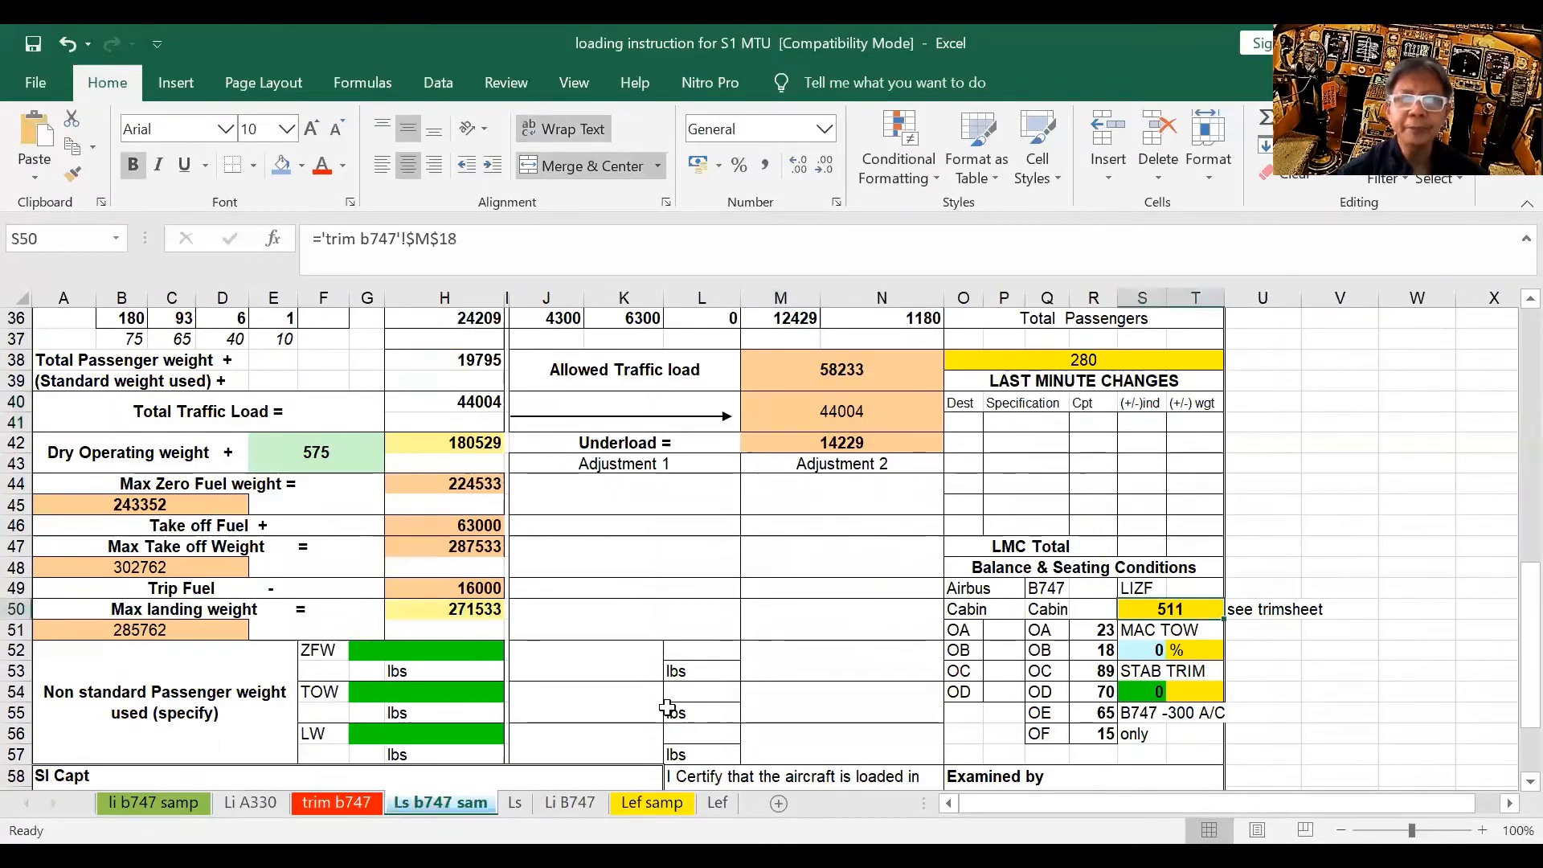
{"action": "key", "text": "ctrl+Page_Up"}
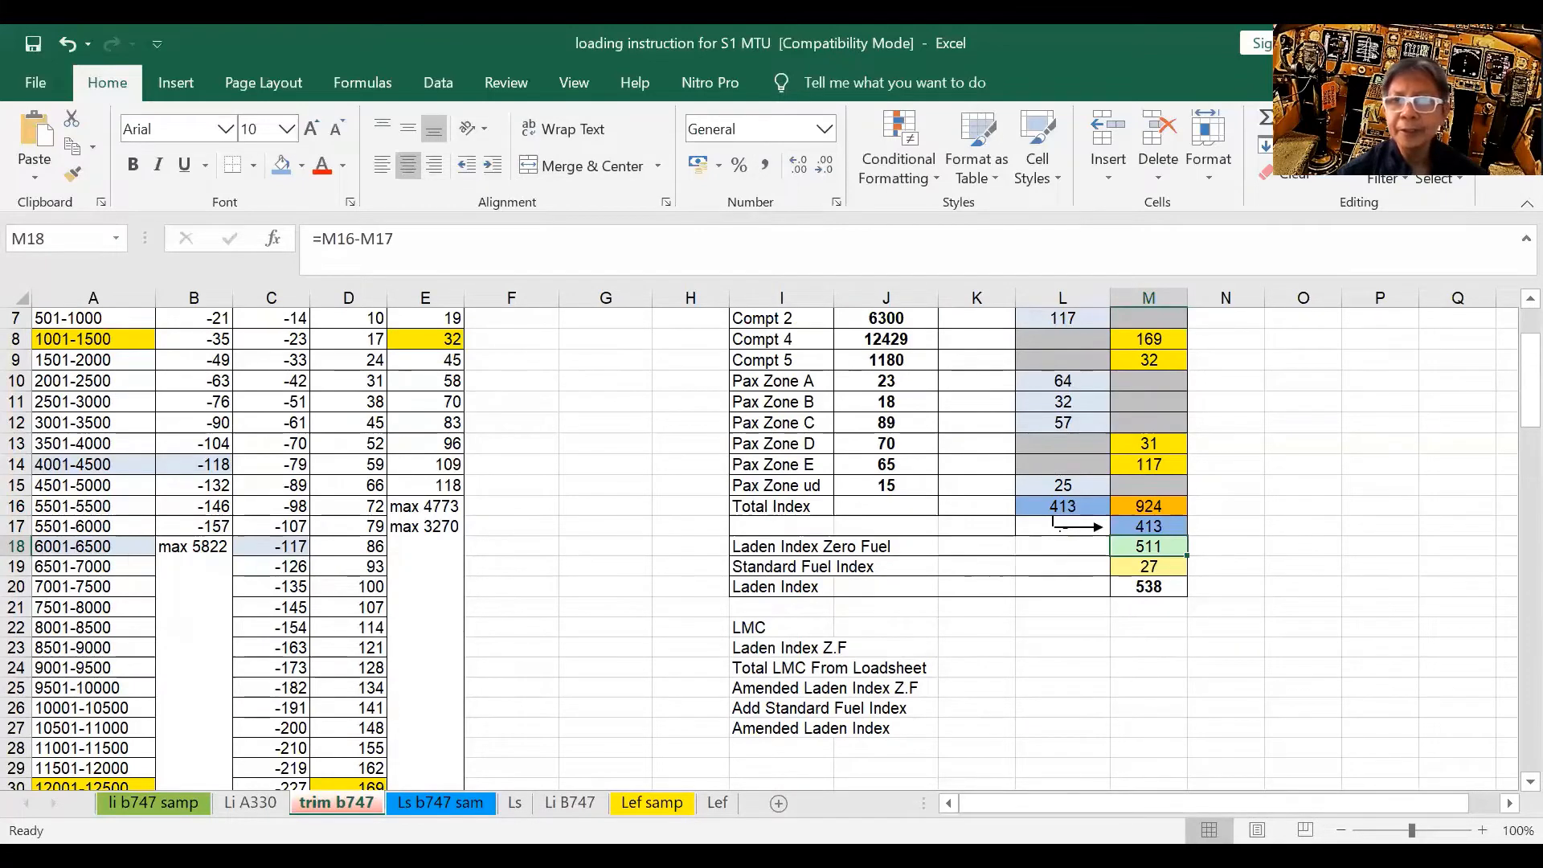
{"action": "key", "text": "ctrl+Page_Down"}
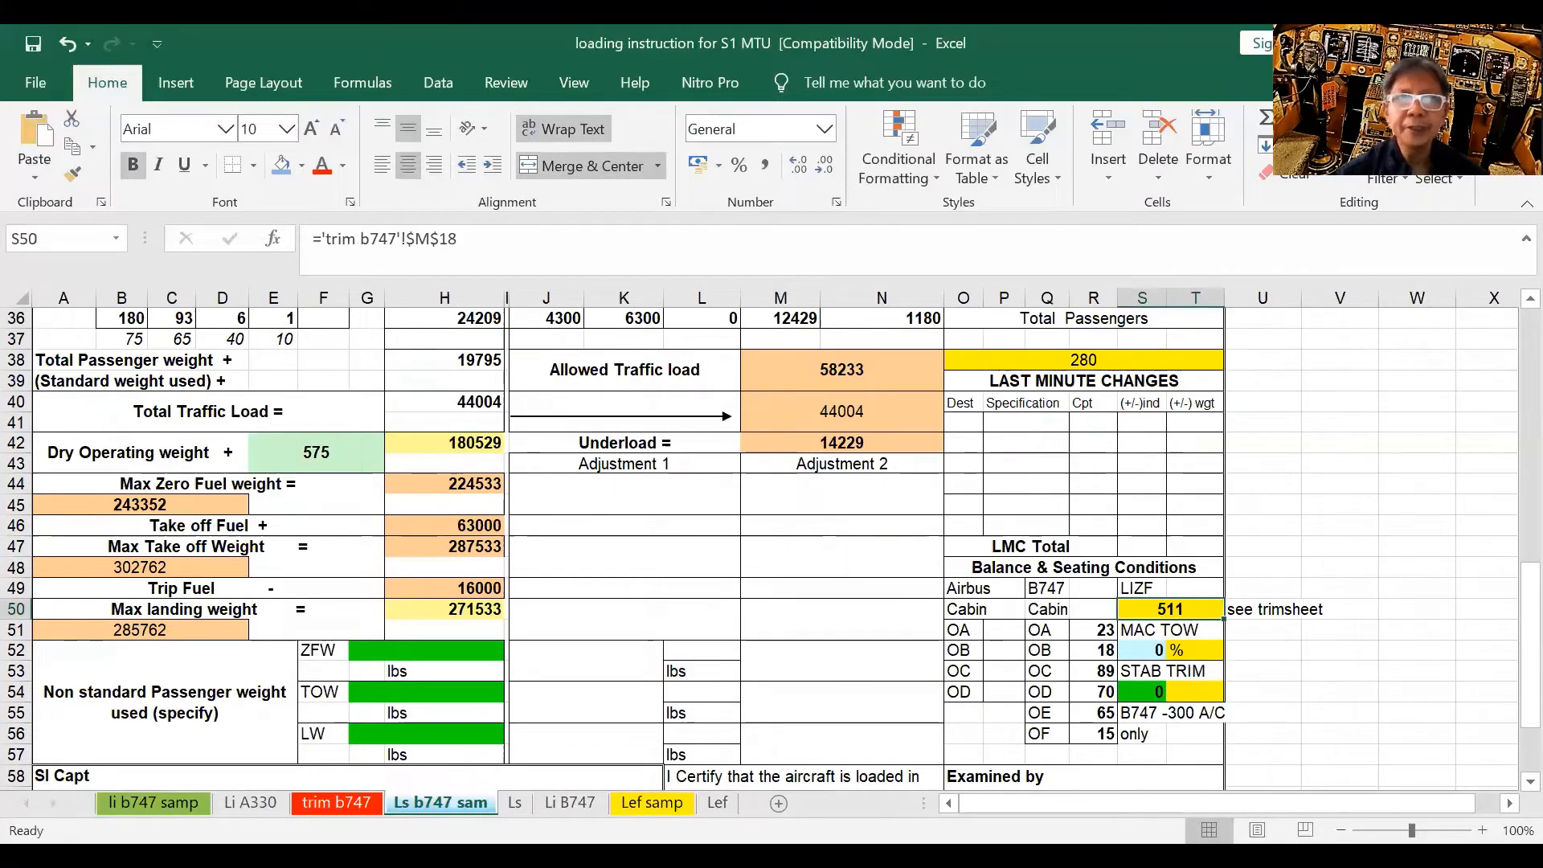
{"action": "left_click", "coordinate": [302, 166]}
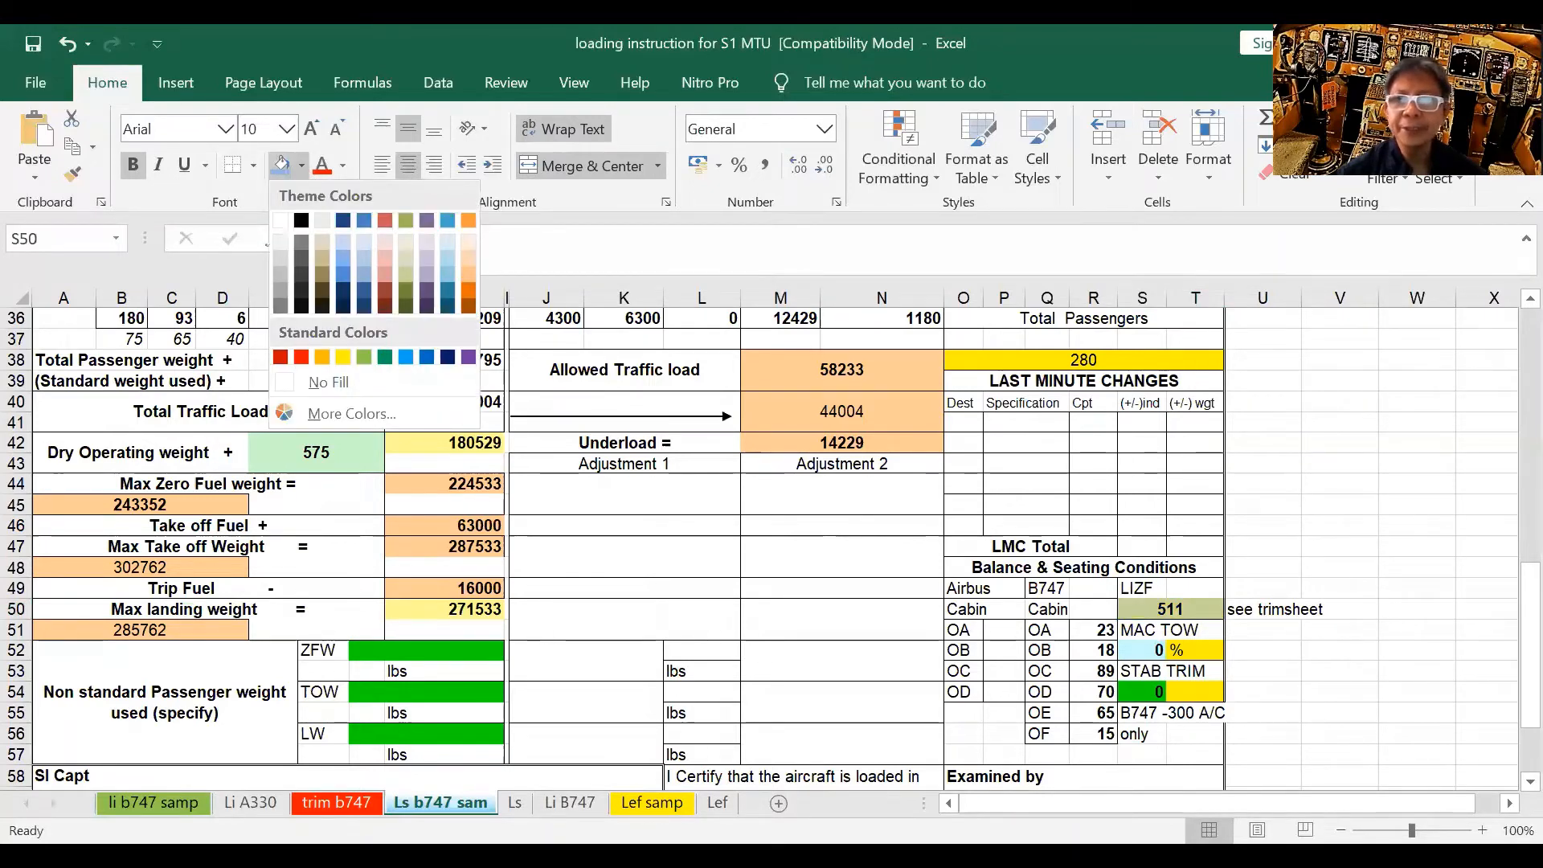
Step: Return to the trim b747 sheet and check the Standard Fuel Index in M19 against the fuel weight index table
{"action": "key", "text": "ctrl+Page_Up"}
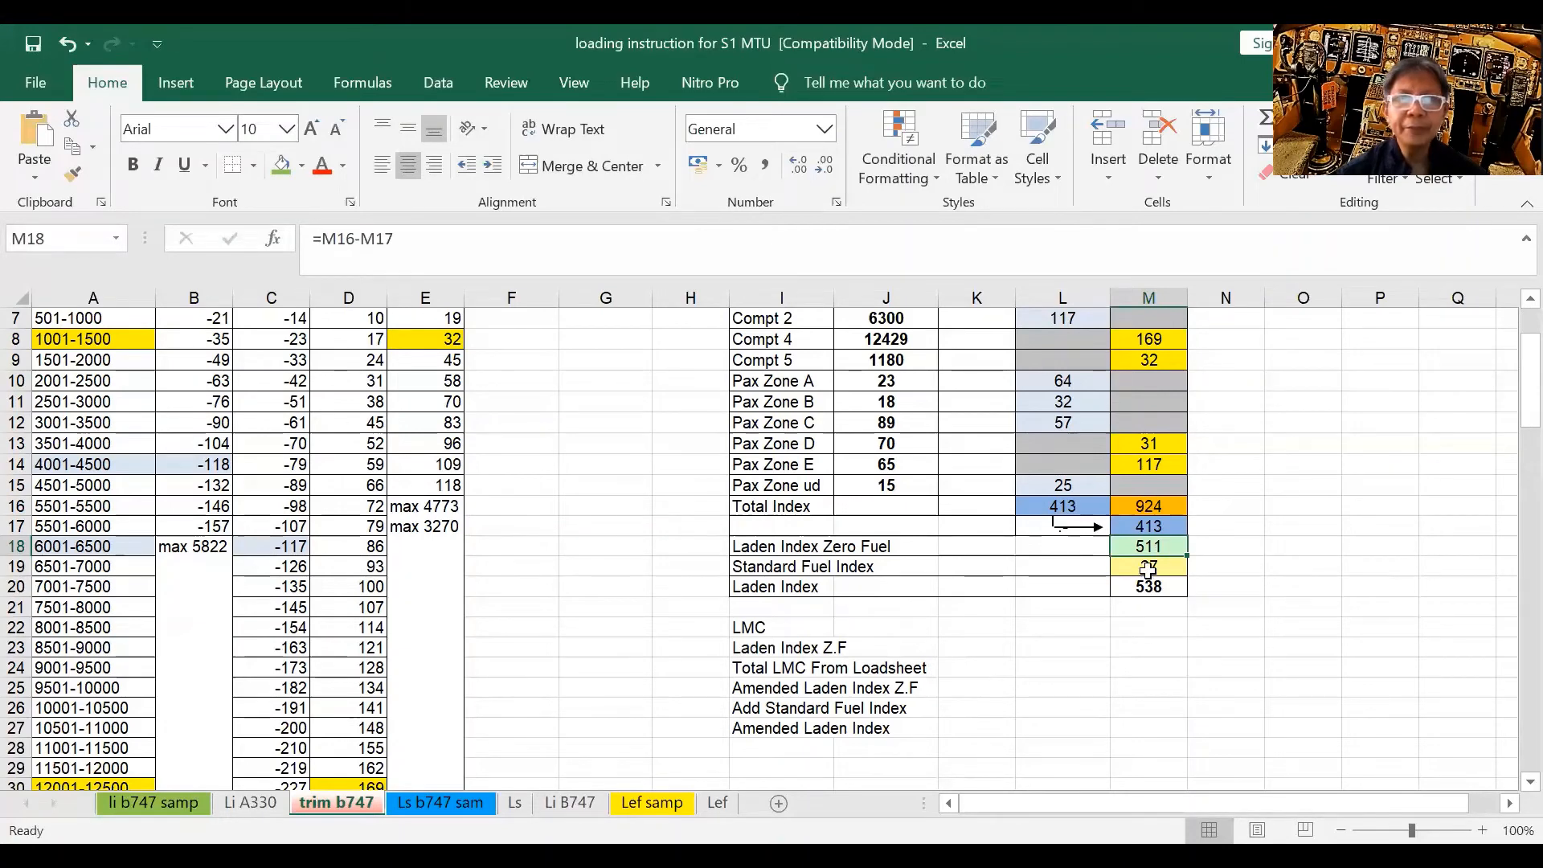
{"action": "left_click", "coordinate": [1144, 568]}
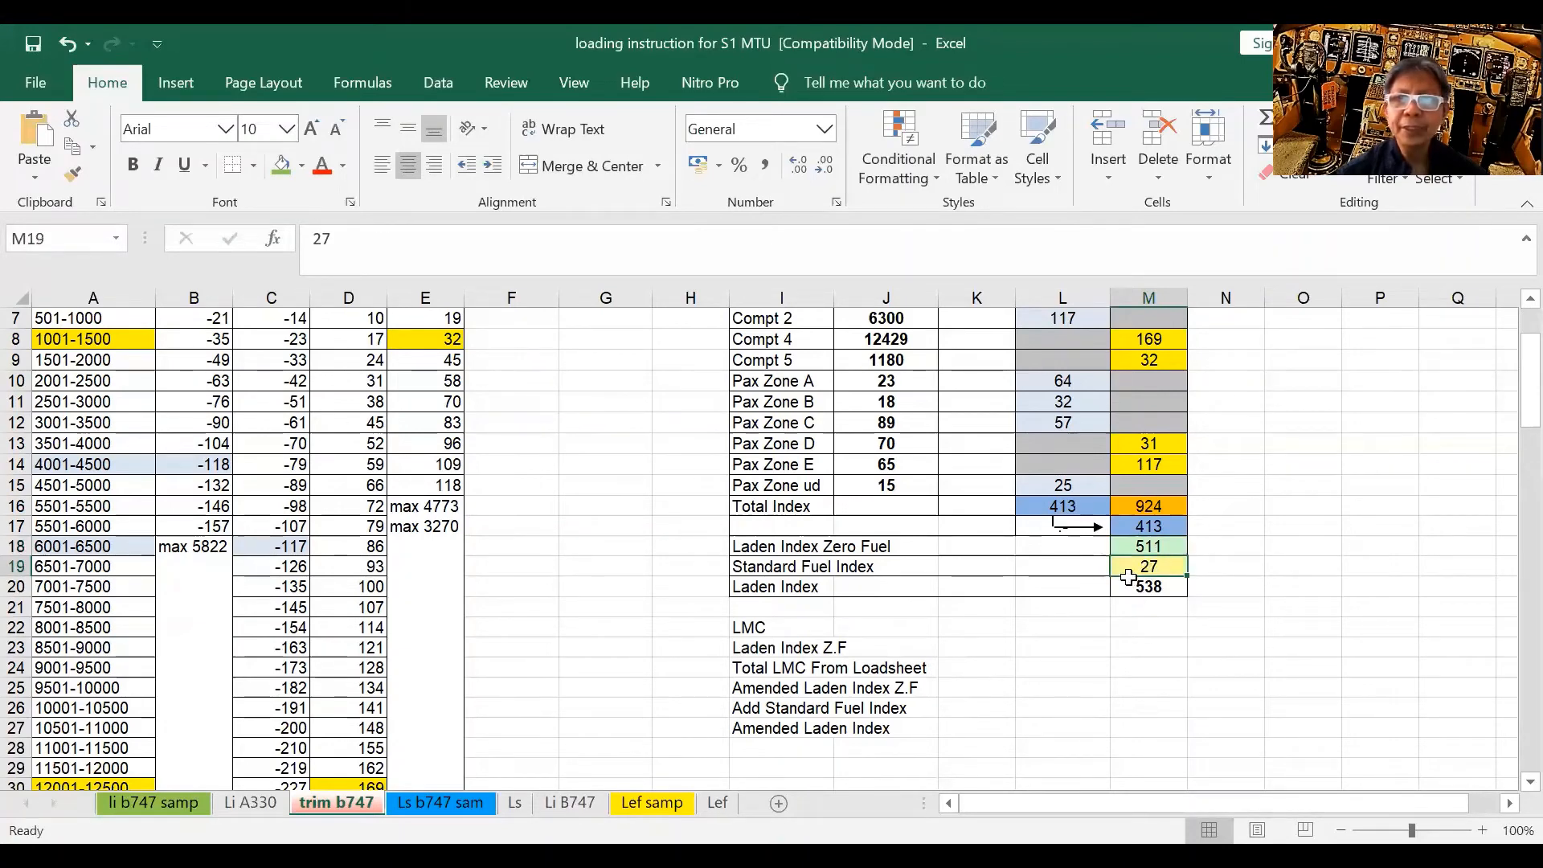
{"action": "scroll", "coordinate": [1121, 572], "scroll_direction": "down", "scroll_amount": 1}
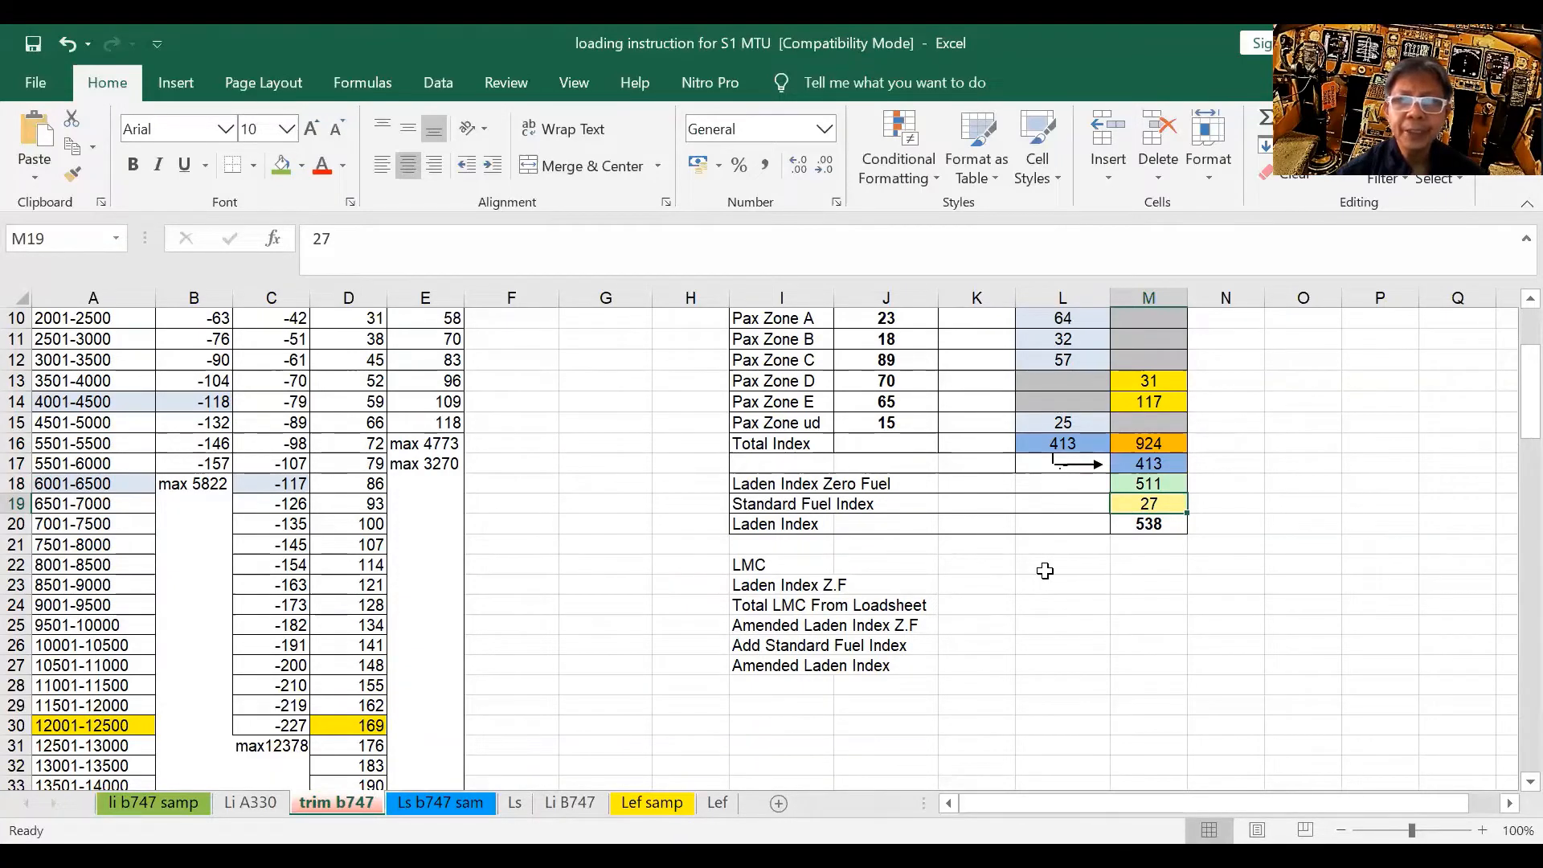
{"action": "scroll", "coordinate": [1045, 570], "scroll_direction": "down", "scroll_amount": 5}
{"action": "scroll", "coordinate": [1045, 571], "scroll_direction": "down", "scroll_amount": 9}
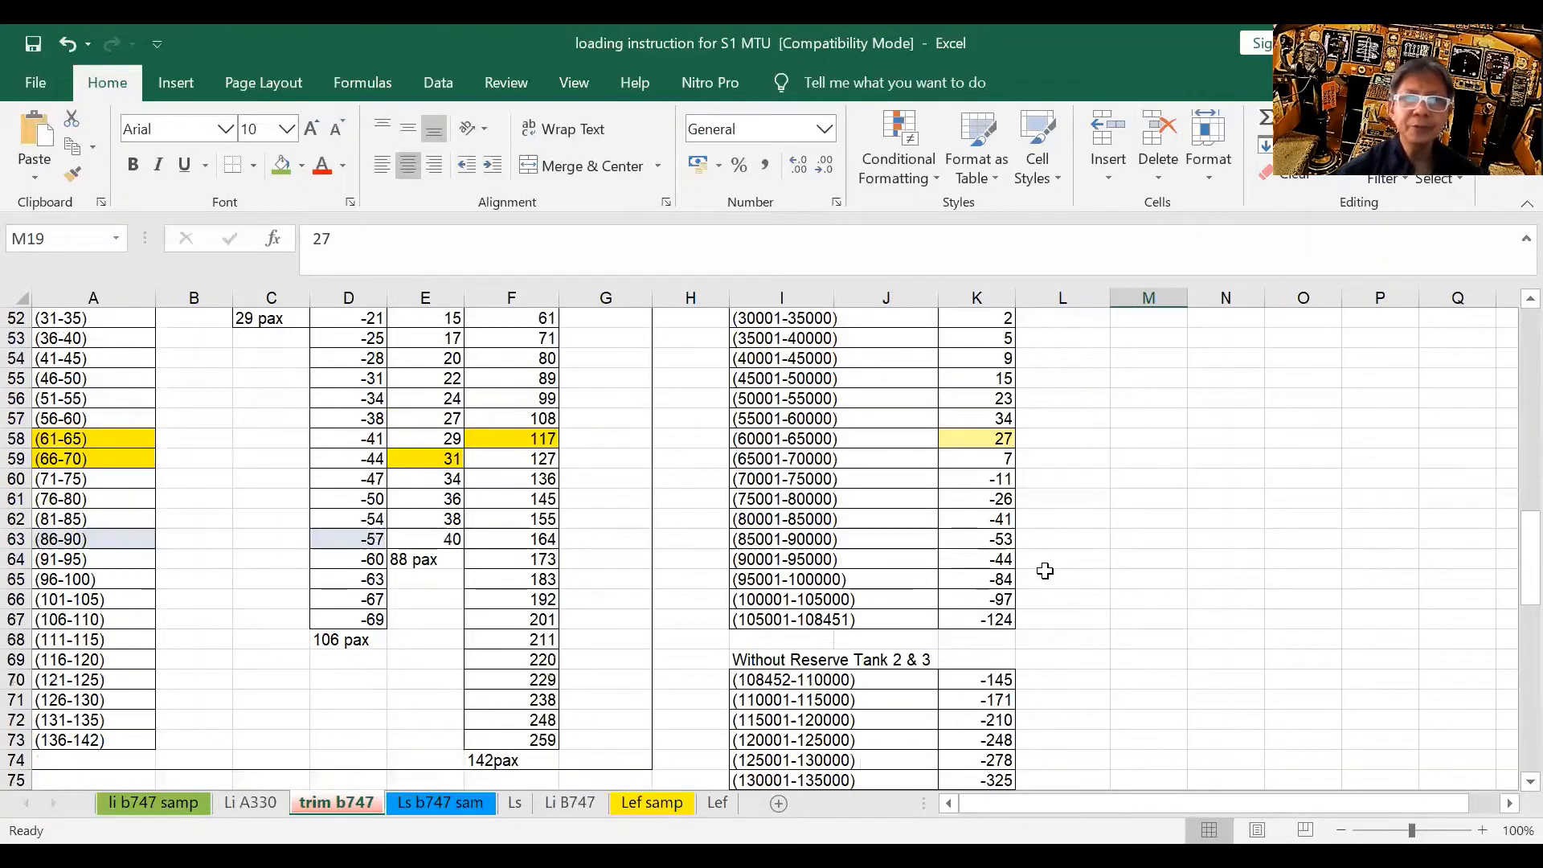
Step: Look up the Fuel in Tank weight in the fuel order on the Lef samp sheet
{"action": "scroll", "coordinate": [1042, 567], "scroll_direction": "up", "scroll_amount": 1}
{"action": "scroll", "coordinate": [1040, 564], "scroll_direction": "up", "scroll_amount": 1}
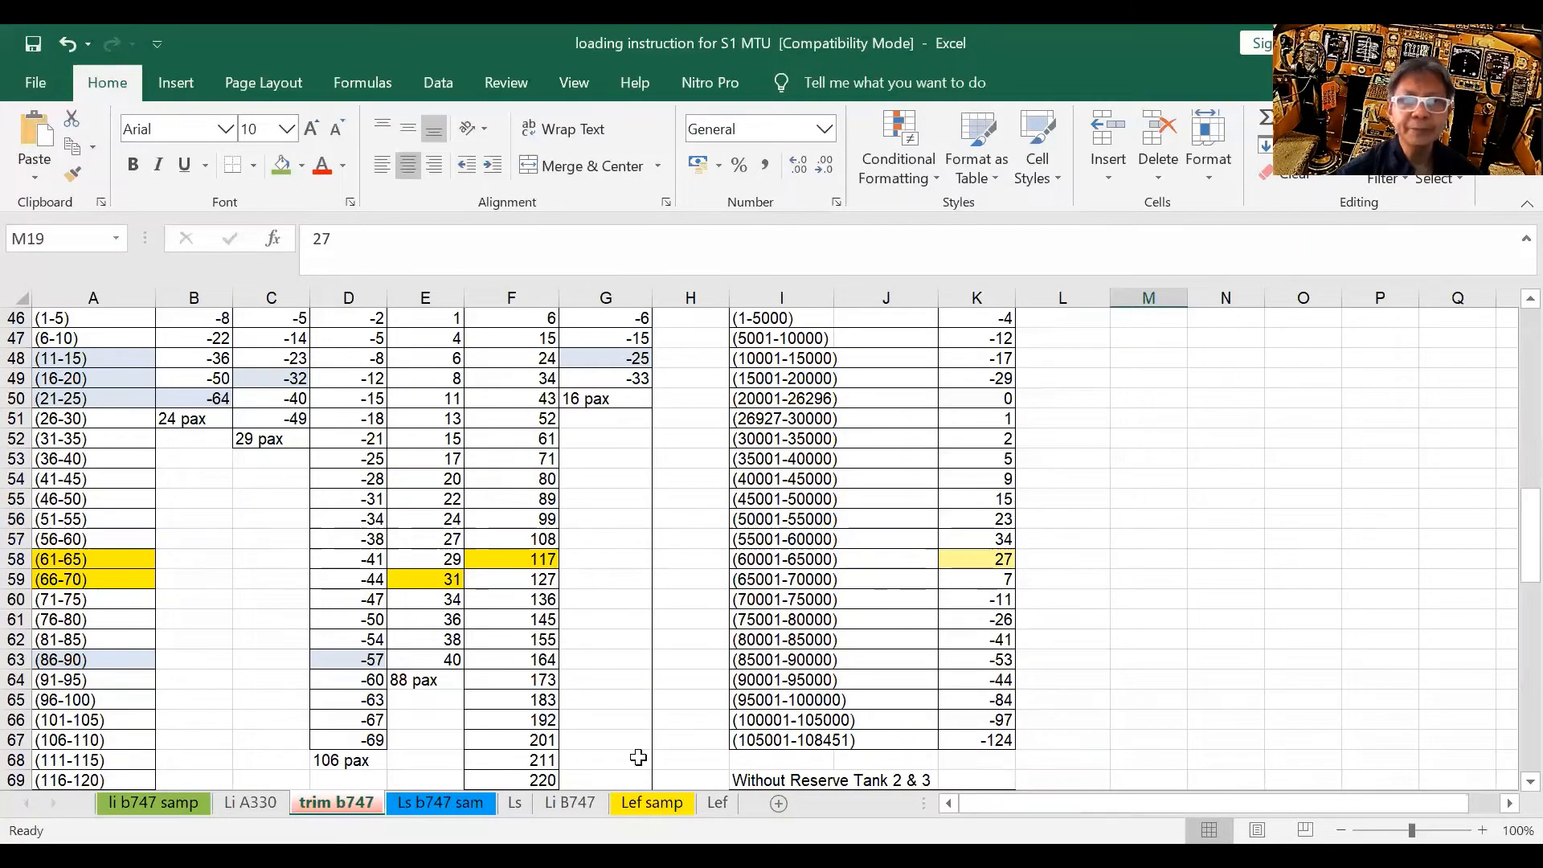
{"action": "scroll", "coordinate": [630, 754], "scroll_direction": "up", "scroll_amount": 2}
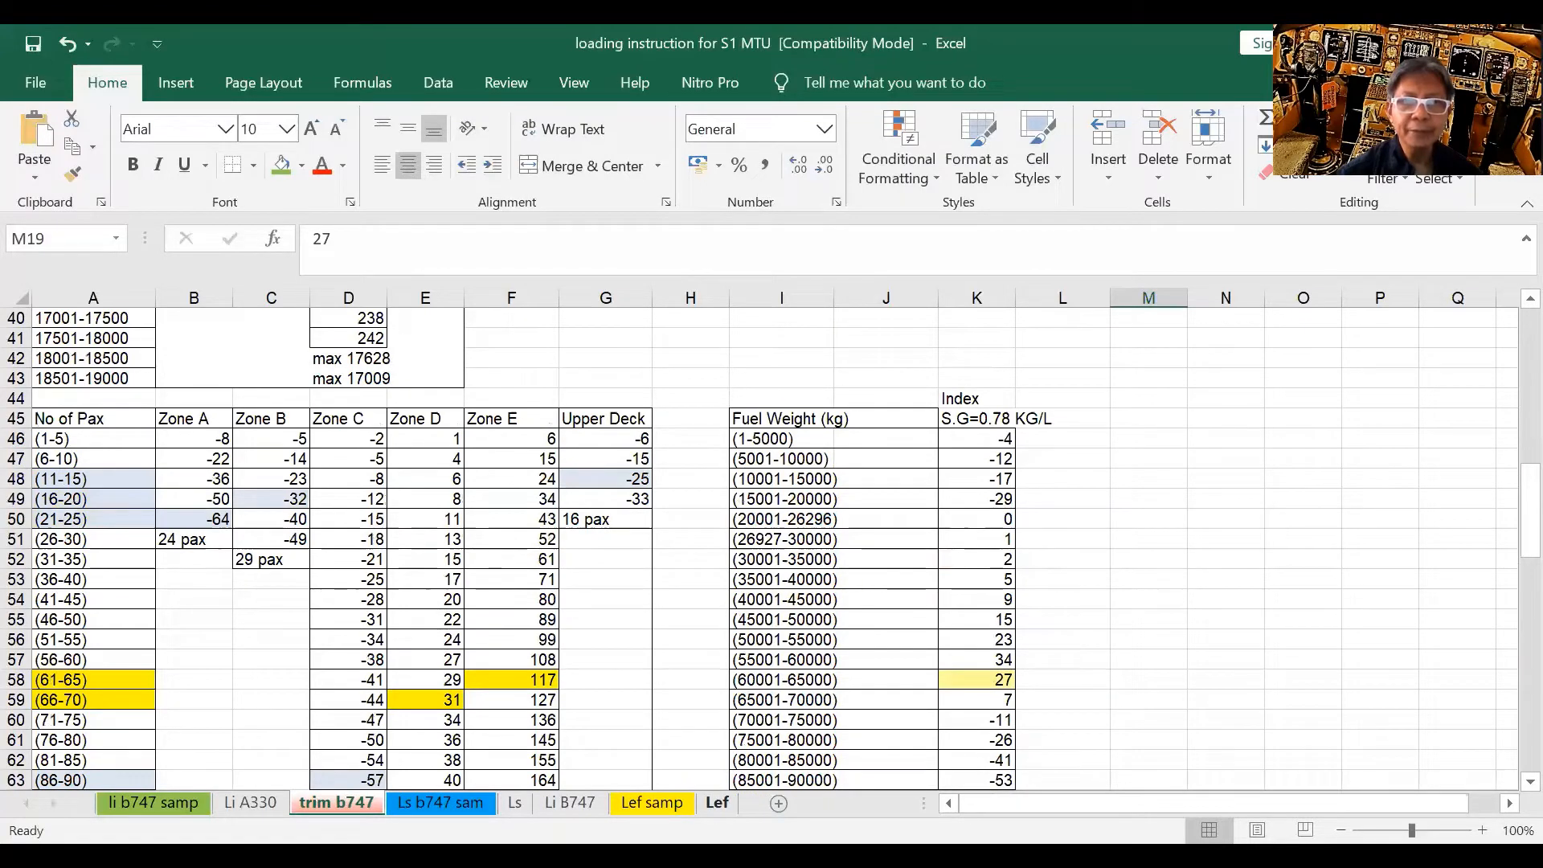
{"action": "left_click", "coordinate": [652, 802]}
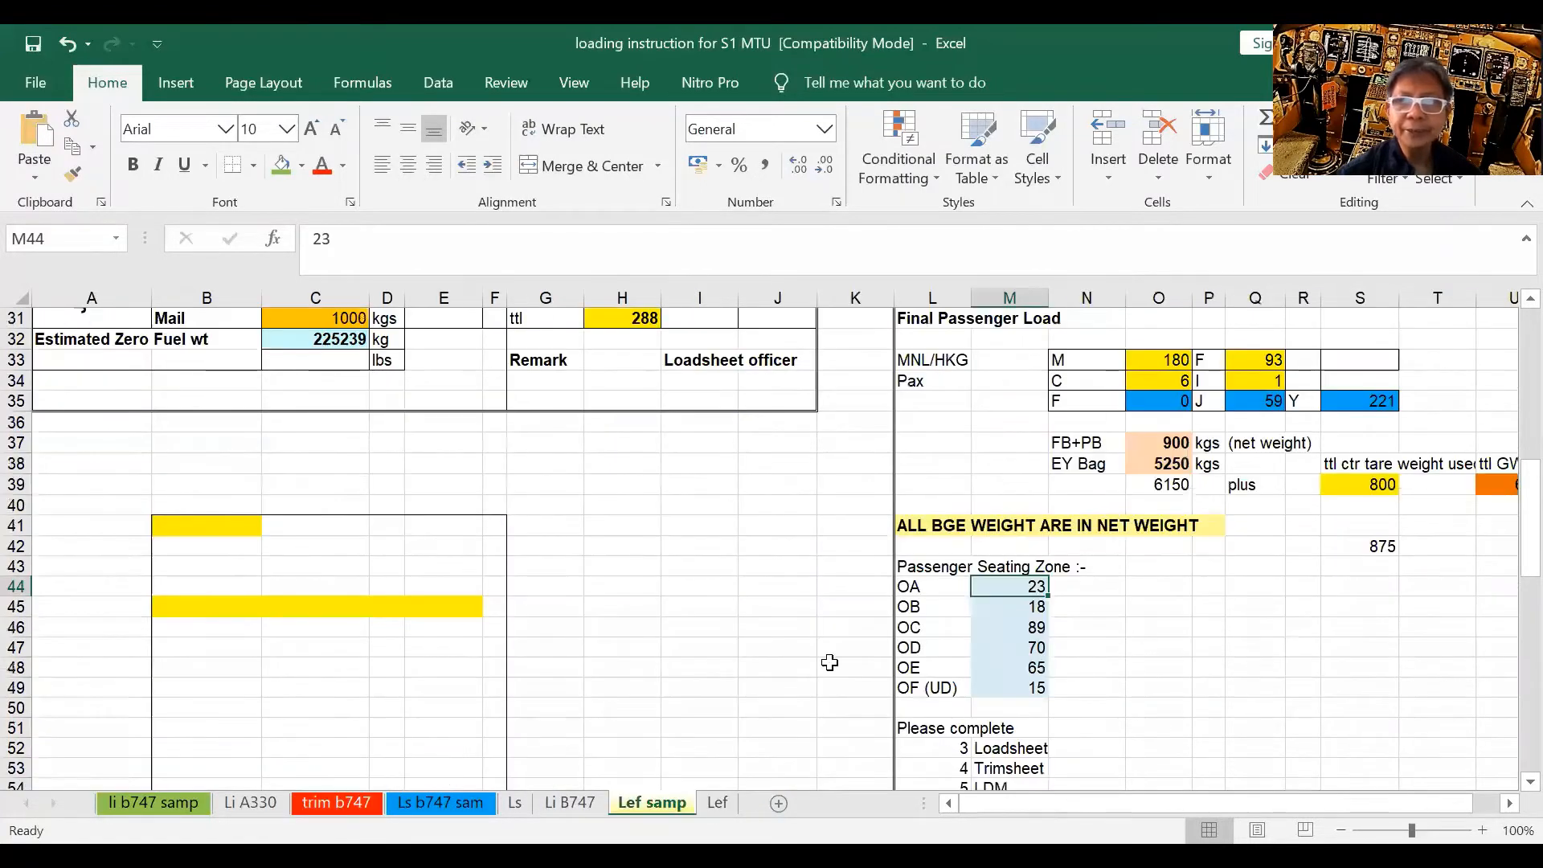
{"action": "scroll", "coordinate": [830, 662], "scroll_direction": "down", "scroll_amount": 2}
{"action": "scroll", "coordinate": [830, 662], "scroll_direction": "down", "scroll_amount": 4}
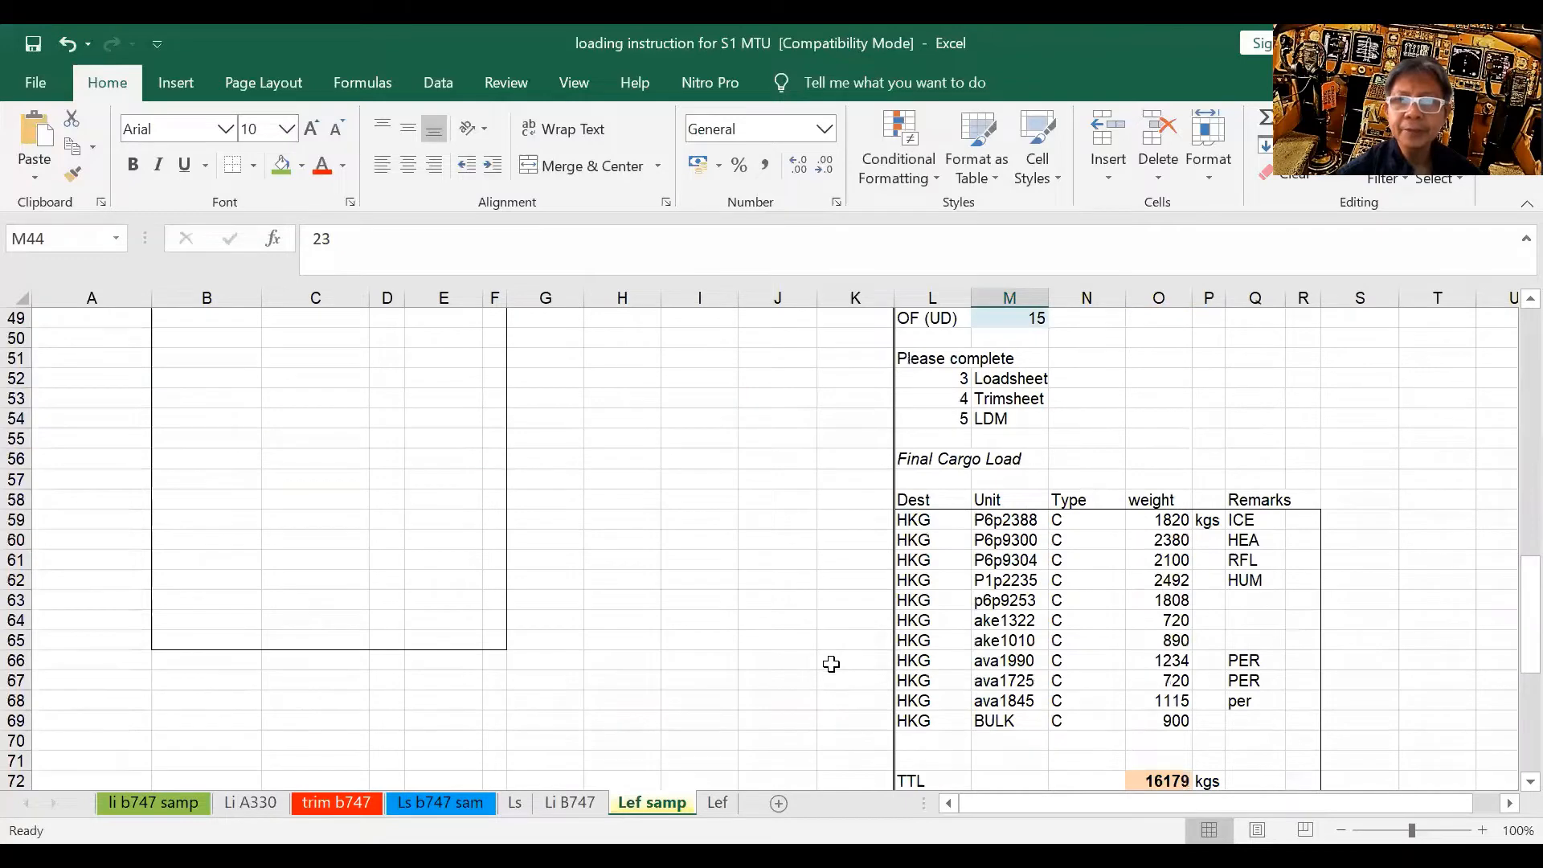
{"action": "scroll", "coordinate": [830, 664], "scroll_direction": "down", "scroll_amount": 7}
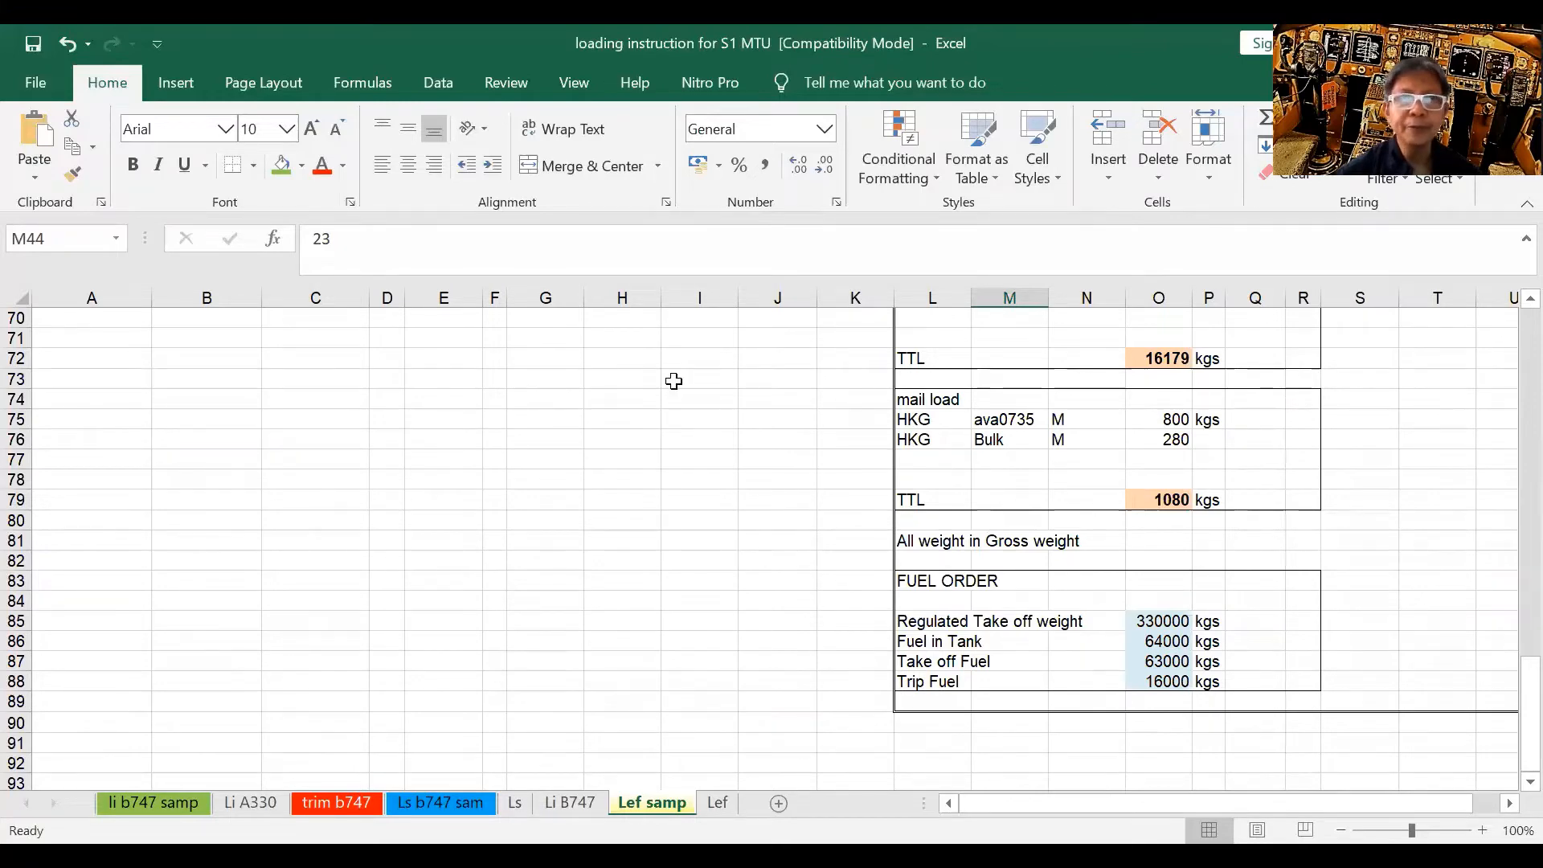
{"action": "left_click", "coordinate": [1158, 641]}
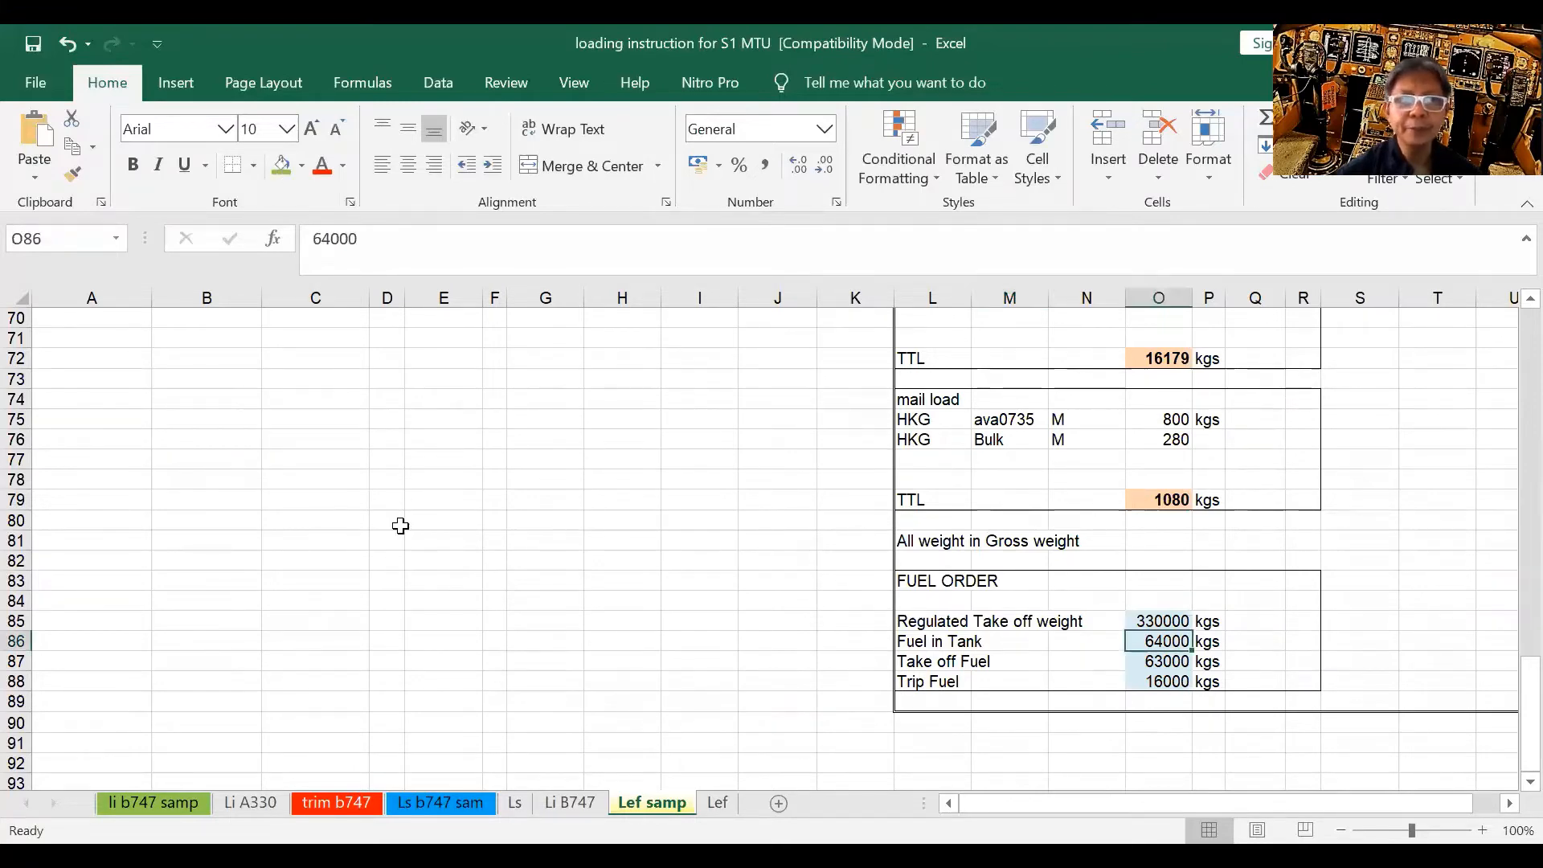
{"action": "left_click", "coordinate": [336, 802]}
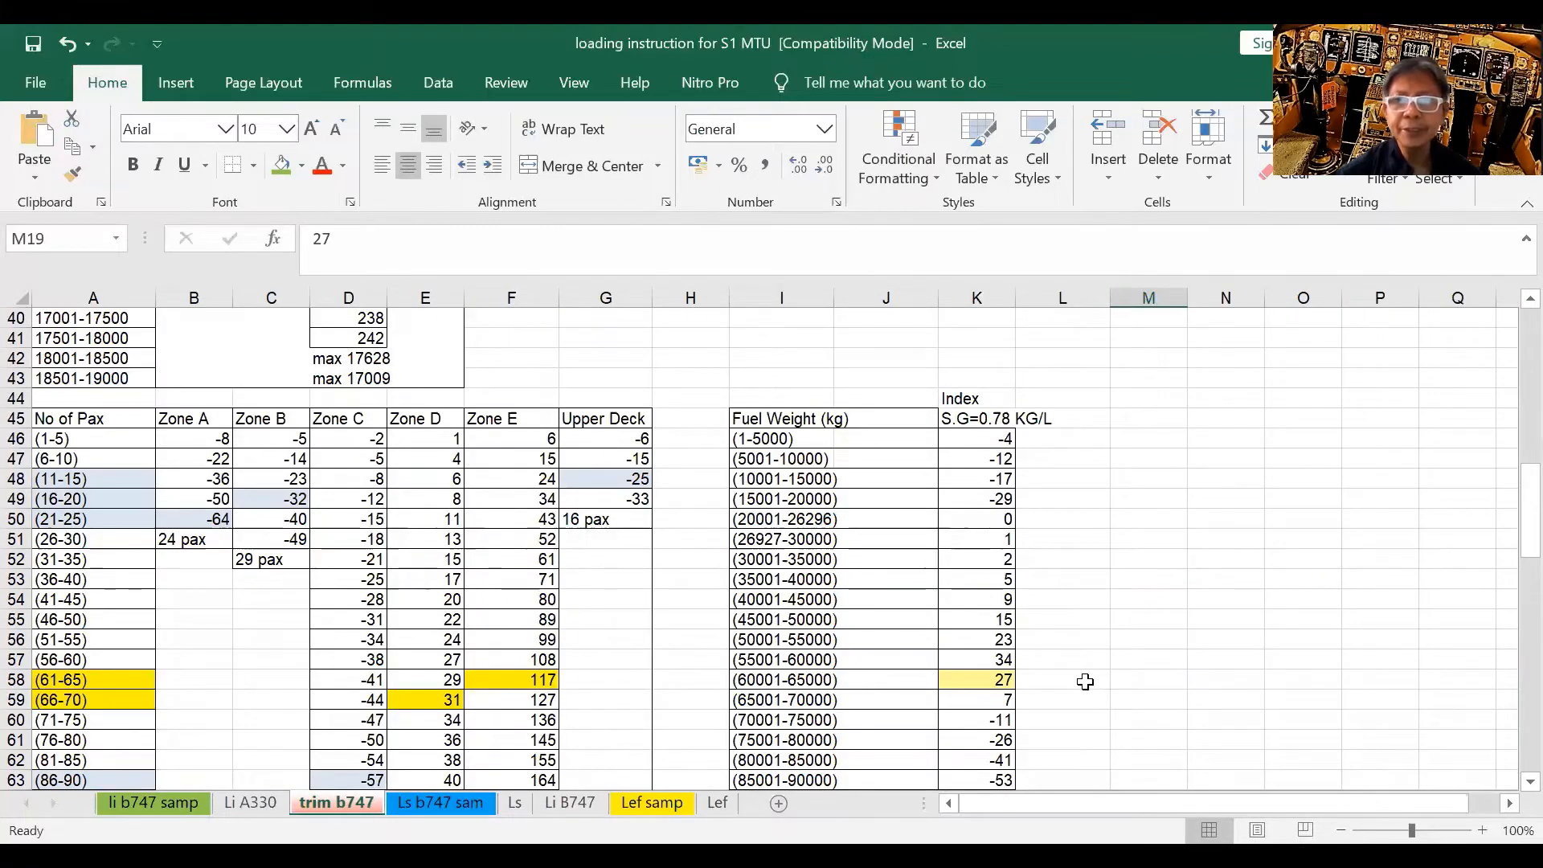
{"action": "left_click", "coordinate": [1087, 682]}
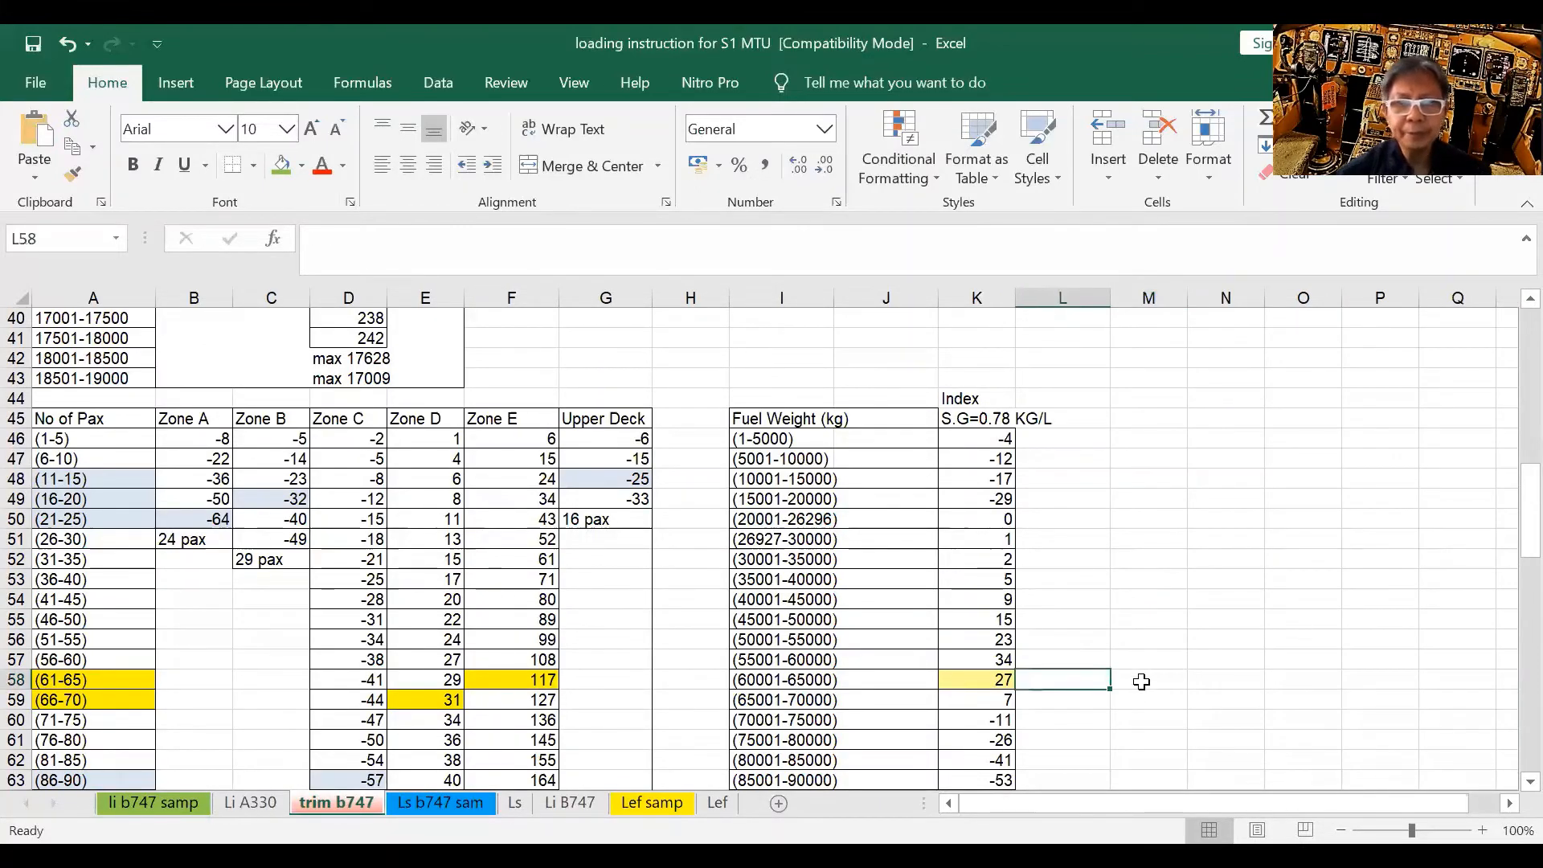
{"action": "left_click", "coordinate": [1135, 679]}
{"action": "type", "text": "6"}
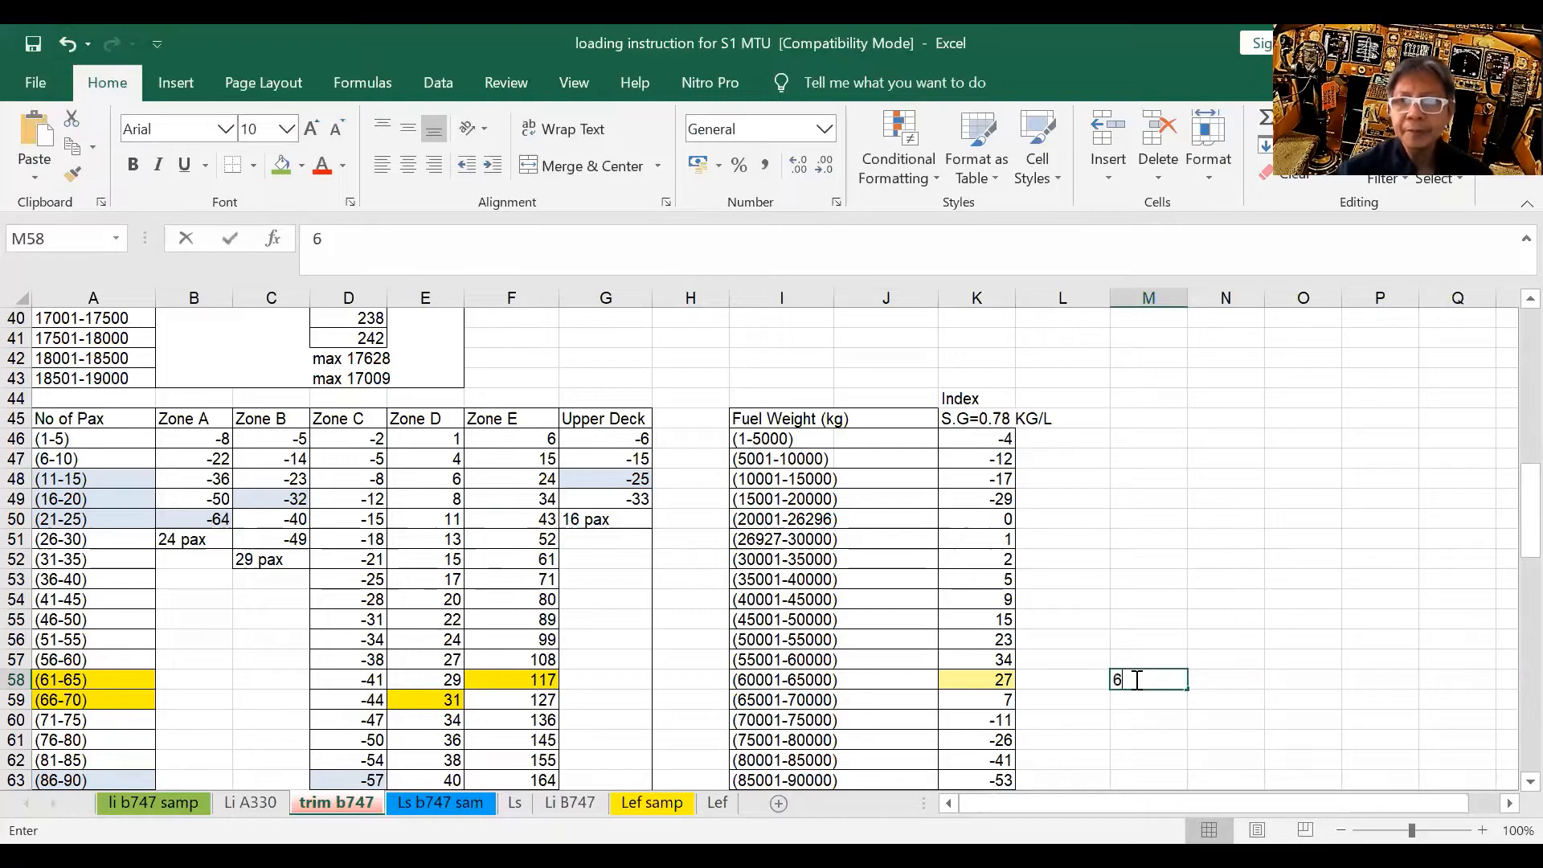
{"action": "type", "text": "4000"}
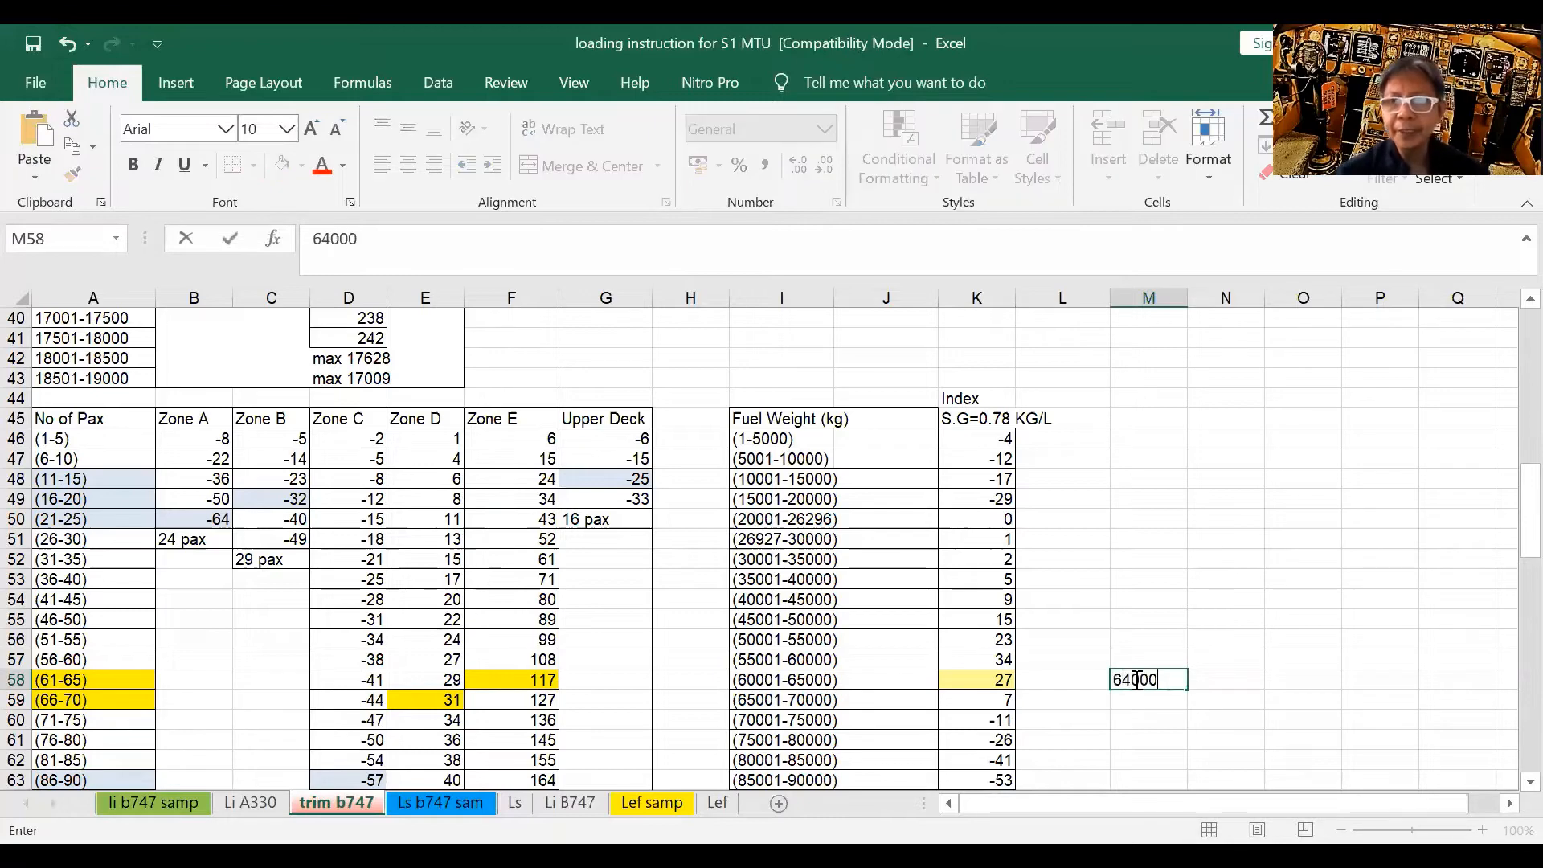
{"action": "key", "text": "Left"}
{"action": "left_click", "coordinate": [808, 679]}
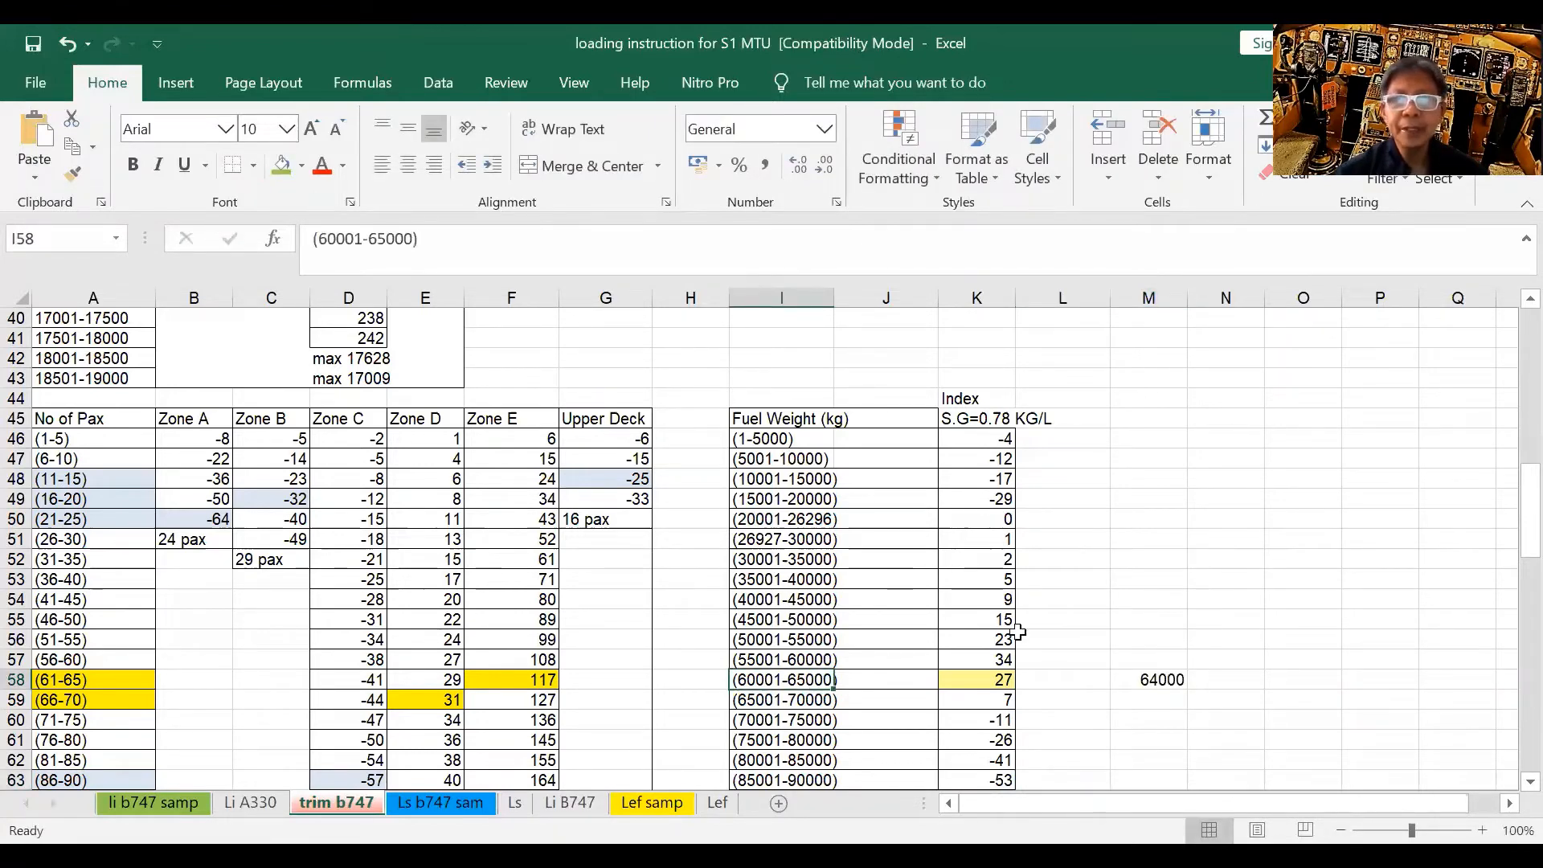
{"action": "left_click", "coordinate": [994, 682]}
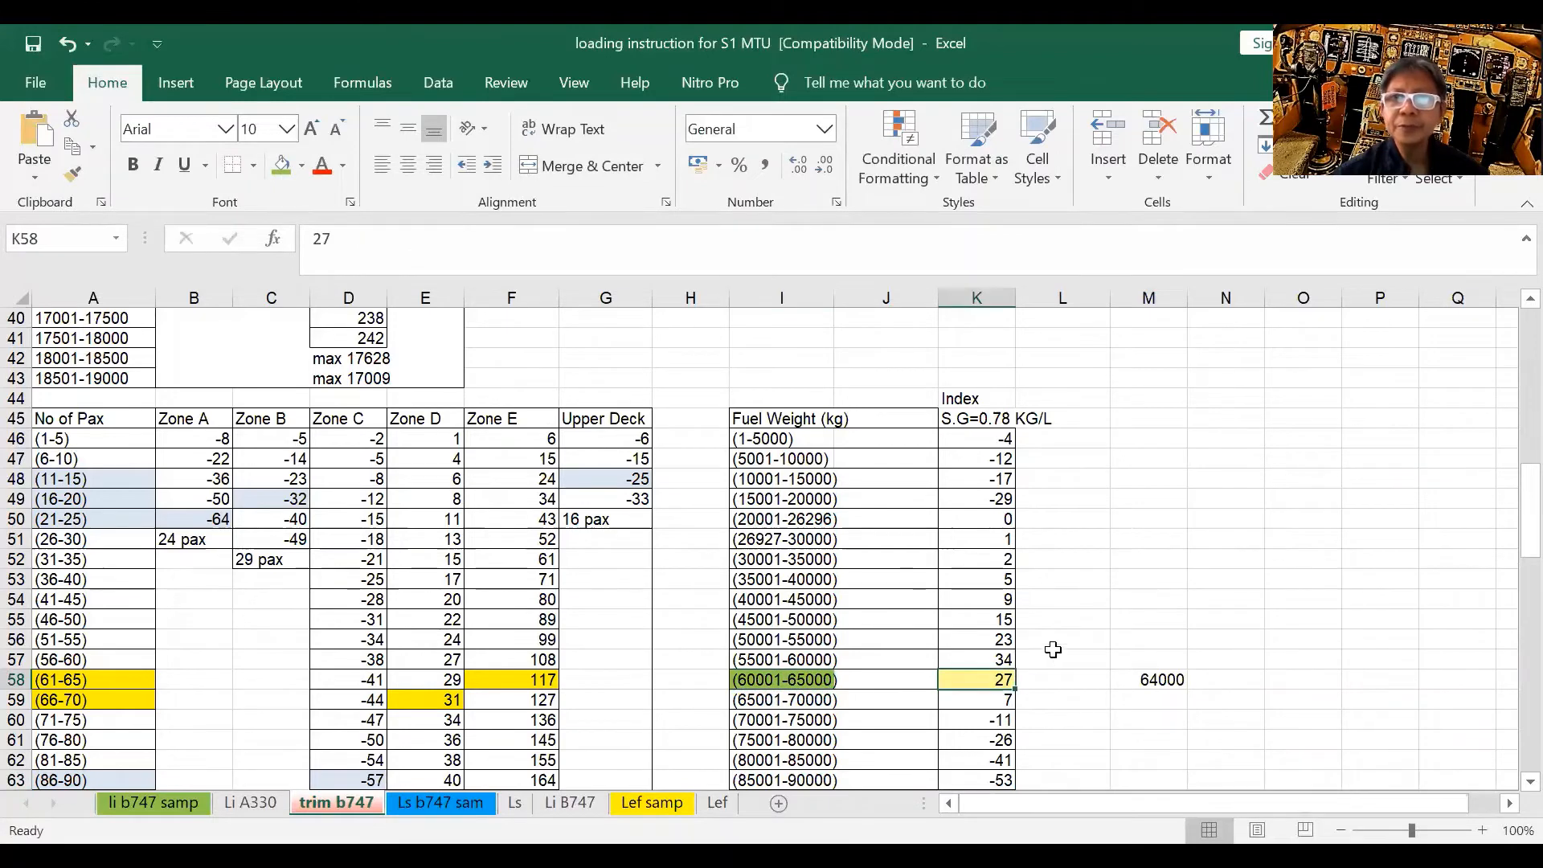
Step: Check the Standard Fuel Index in M19 and the Laden Index in M20 against the fuel weight table entry in K58
{"action": "scroll", "coordinate": [1153, 572], "scroll_direction": "up", "scroll_amount": 11}
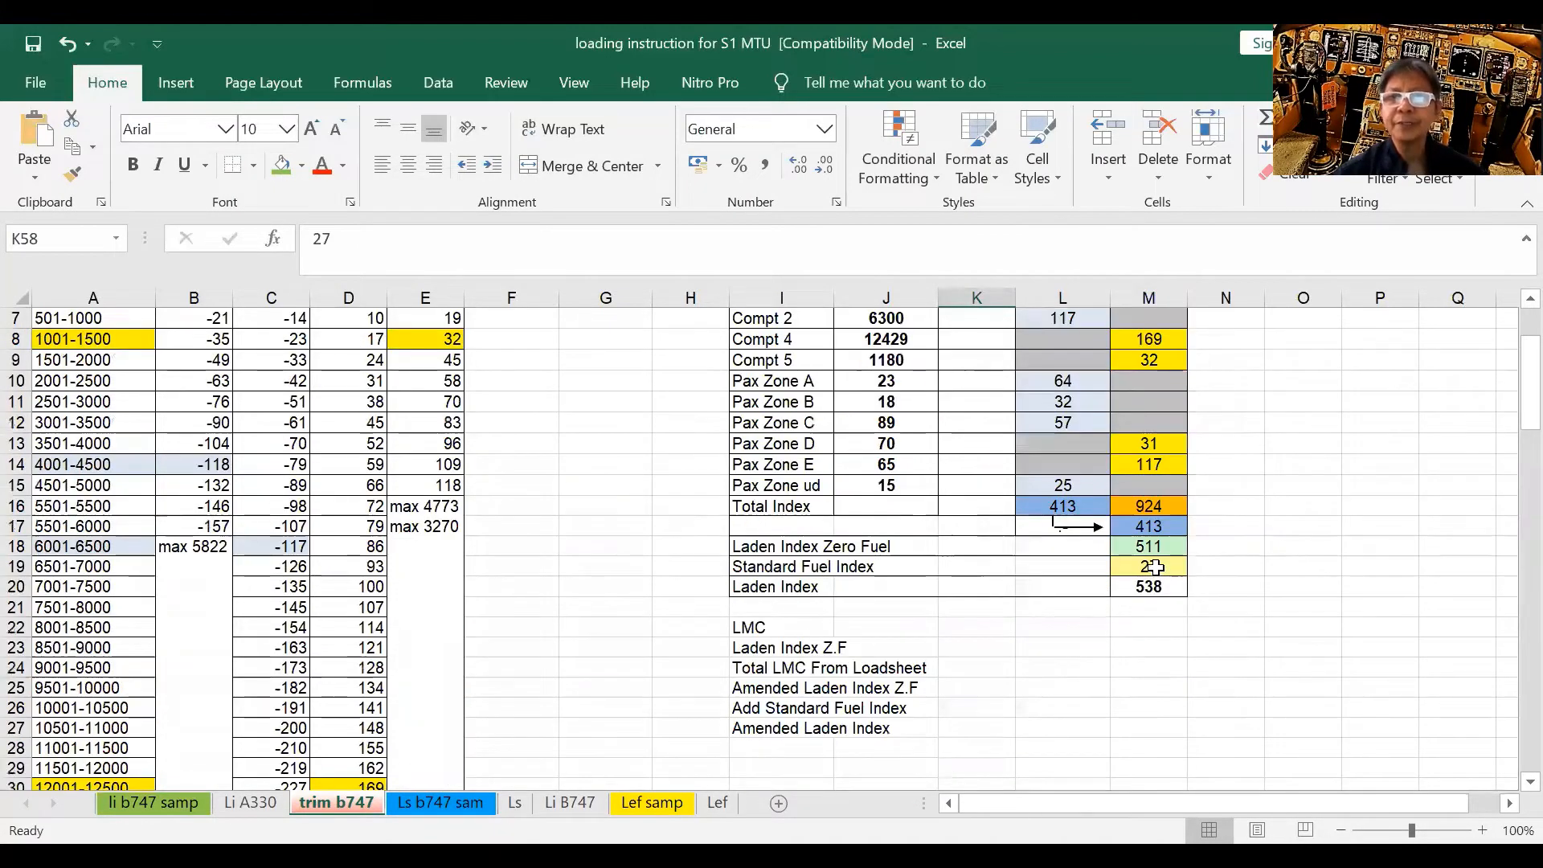
{"action": "scroll", "coordinate": [983, 492], "scroll_direction": "down", "scroll_amount": 2}
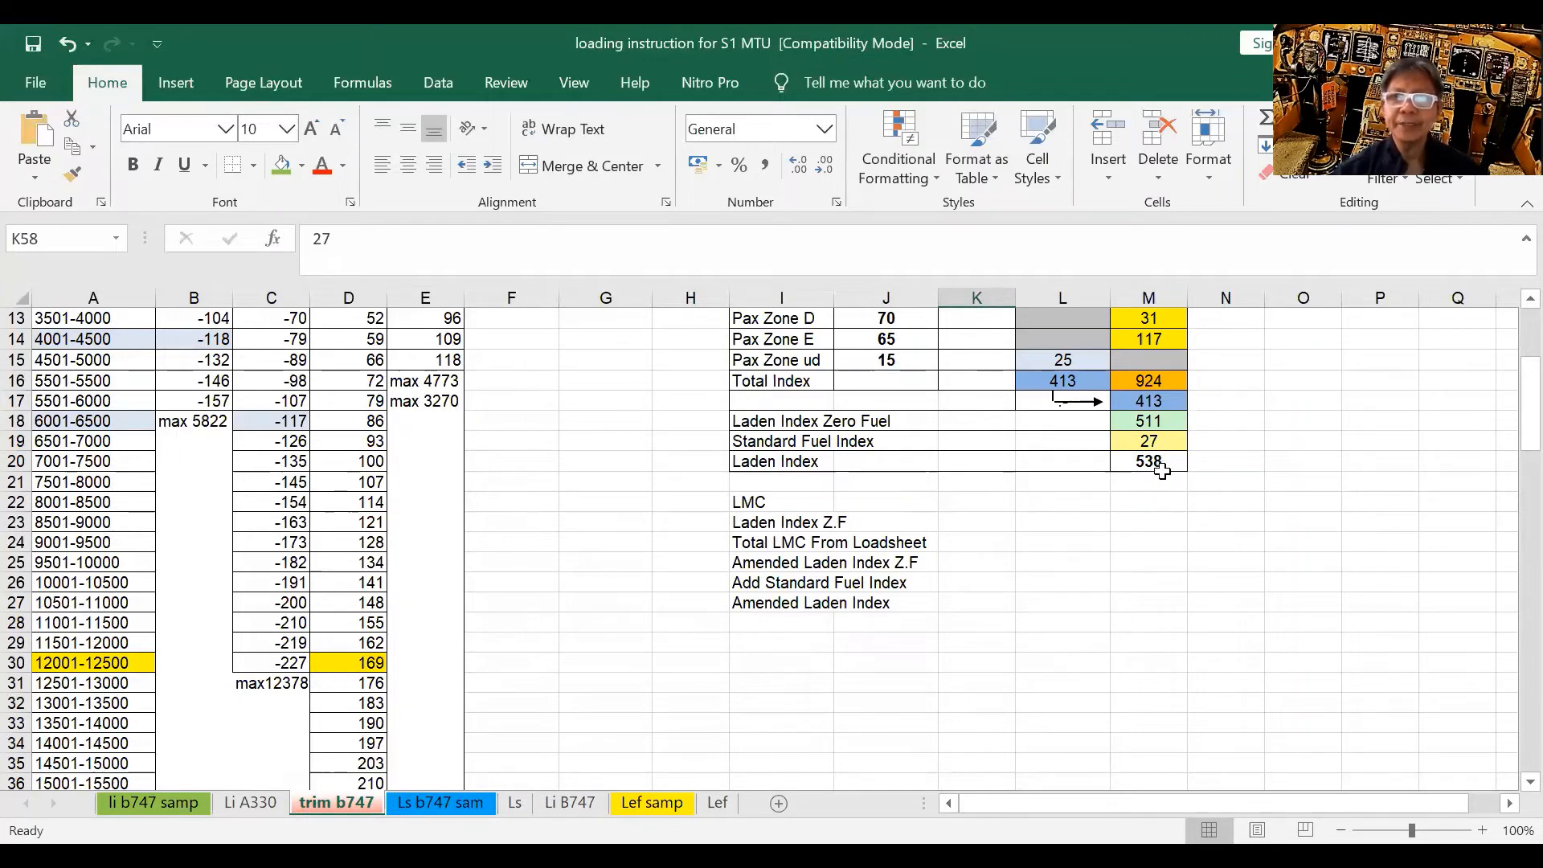
{"action": "scroll", "coordinate": [1162, 471], "scroll_direction": "down", "scroll_amount": 1}
{"action": "scroll", "coordinate": [1164, 472], "scroll_direction": "down", "scroll_amount": 7}
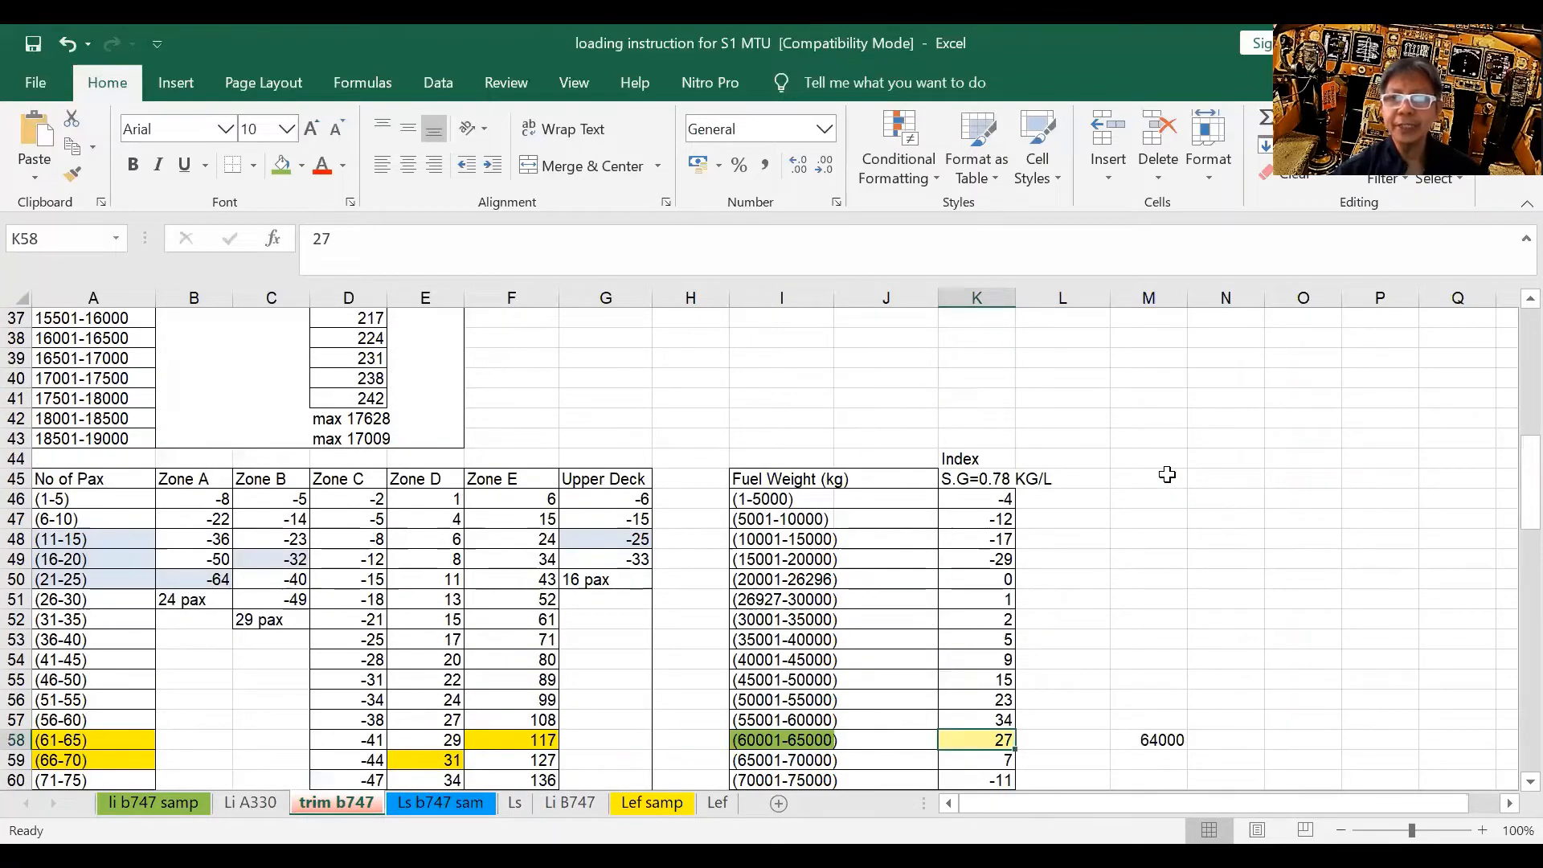
{"action": "scroll", "coordinate": [1167, 475], "scroll_direction": "left", "scroll_amount": 1}
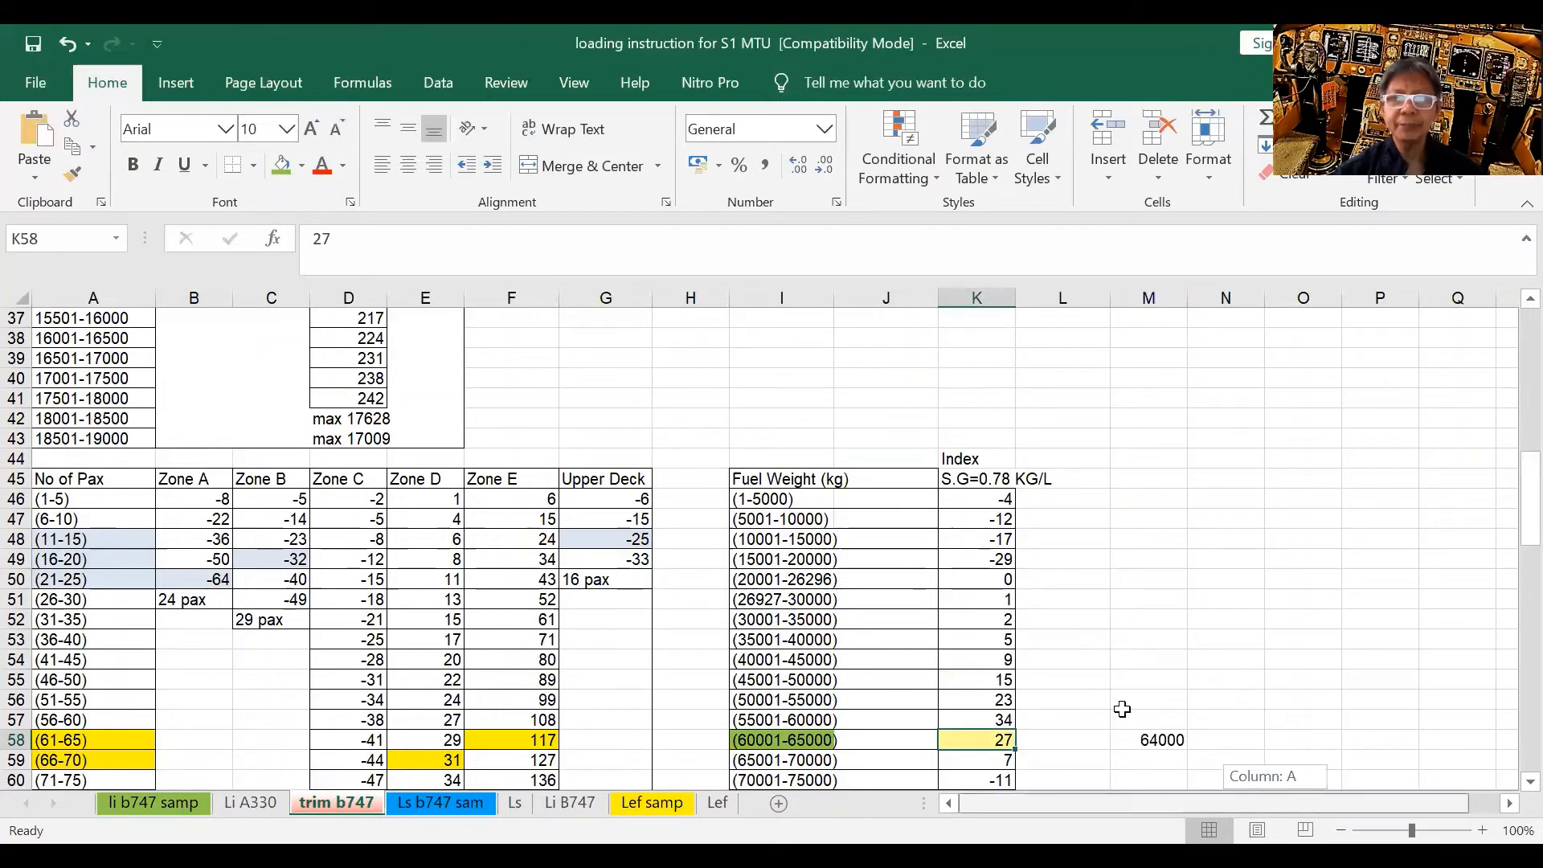
Step: Compare the LIZFW in H81 above the trim chart with the Laden Index Zero Fuel in M18
{"action": "scroll", "coordinate": [1134, 718], "scroll_direction": "down", "scroll_amount": 7}
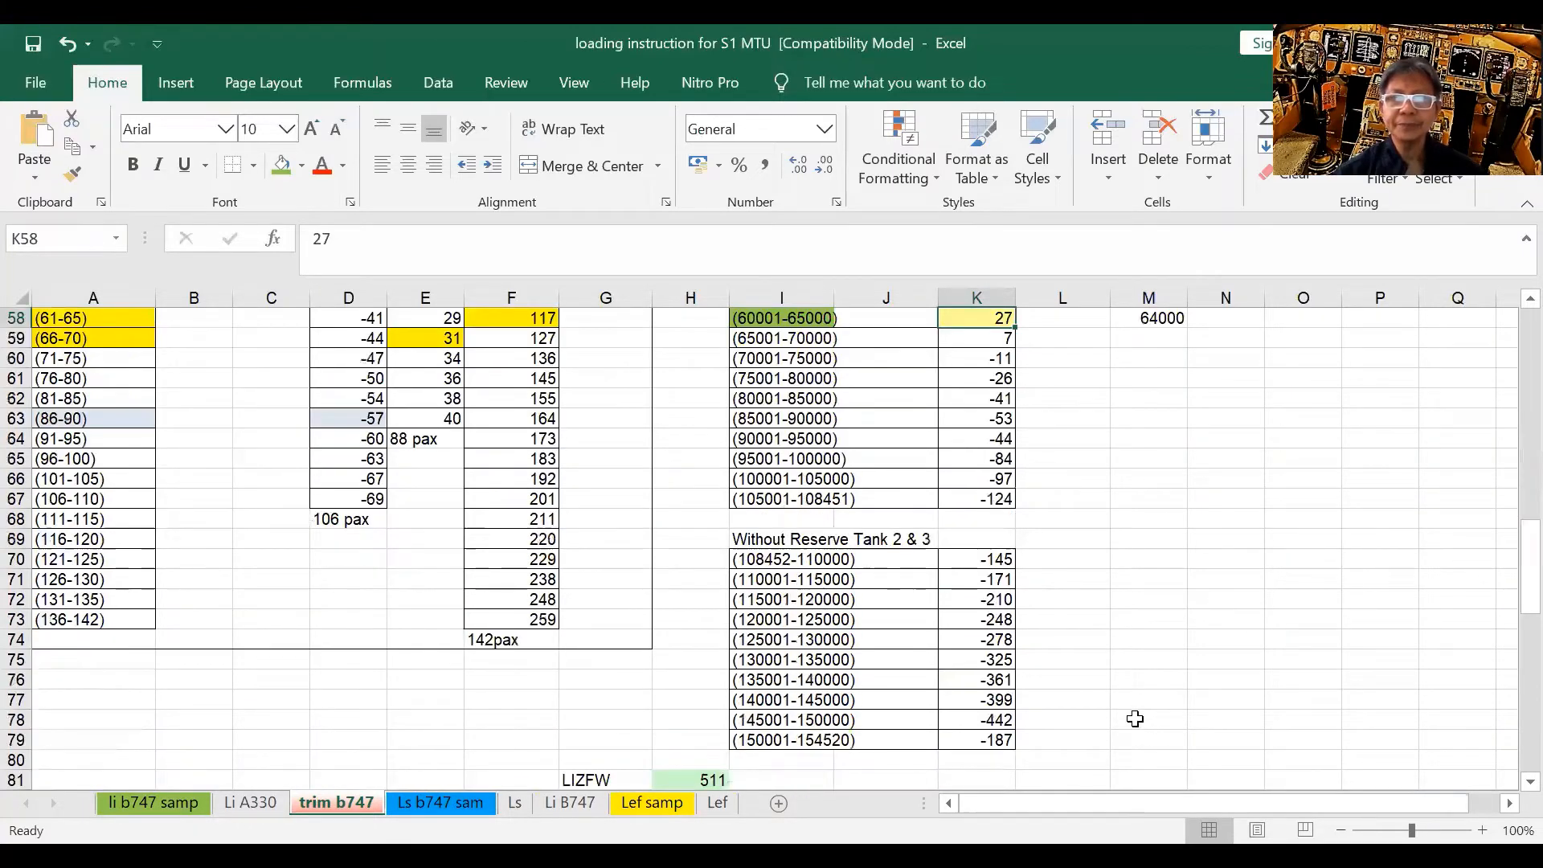
{"action": "scroll", "coordinate": [1134, 718], "scroll_direction": "down", "scroll_amount": 4}
{"action": "scroll", "coordinate": [1134, 719], "scroll_direction": "down", "scroll_amount": 4}
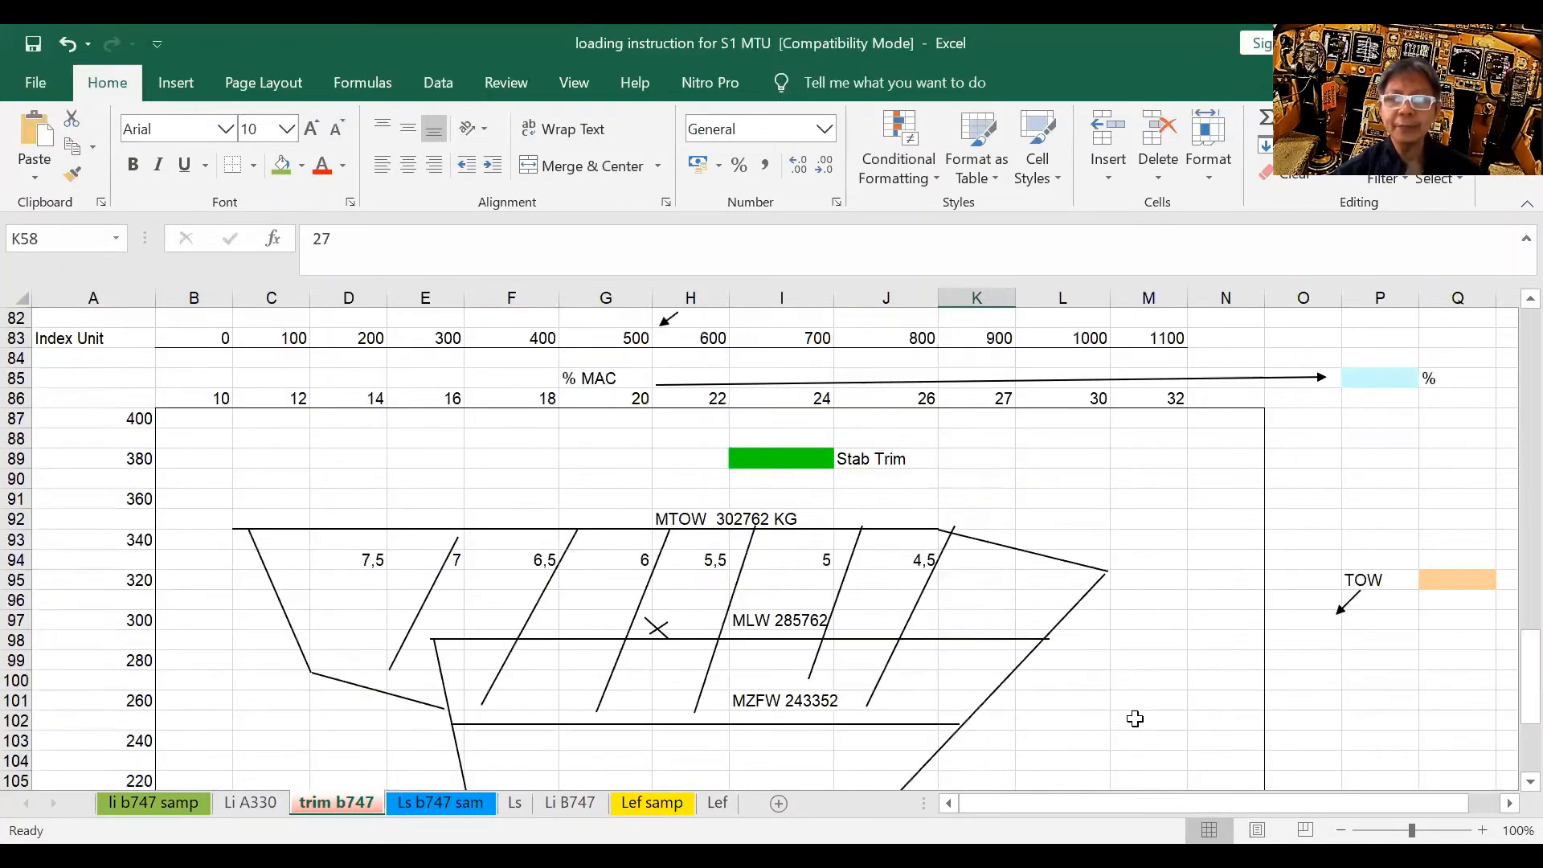
{"action": "scroll", "coordinate": [1135, 719], "scroll_direction": "down", "scroll_amount": 1}
{"action": "scroll", "coordinate": [1135, 719], "scroll_direction": "up", "scroll_amount": 2}
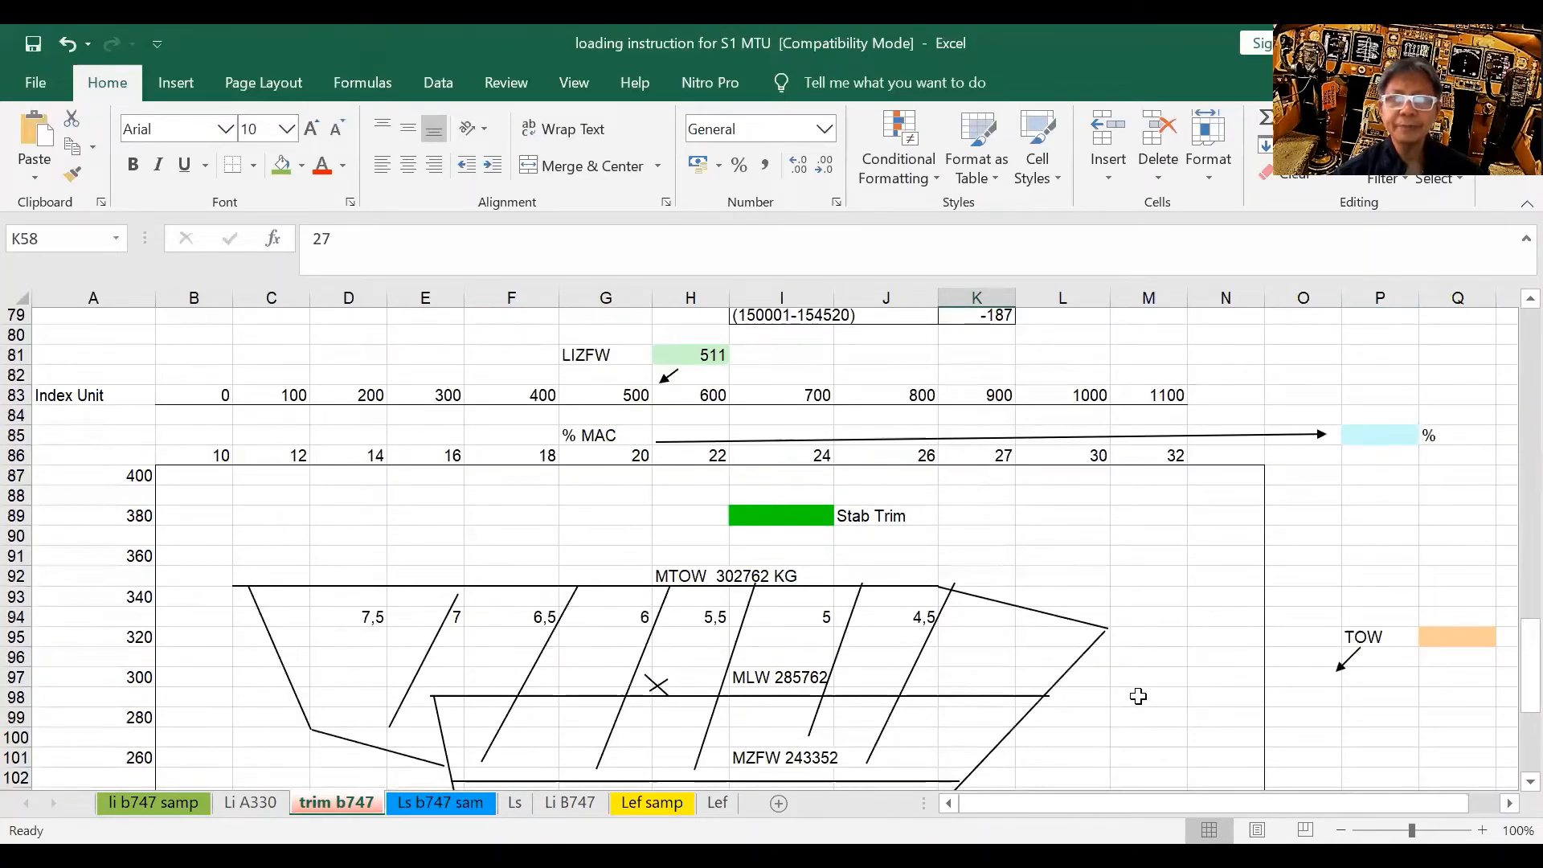
{"action": "scroll", "coordinate": [723, 535], "scroll_direction": "up", "scroll_amount": 3}
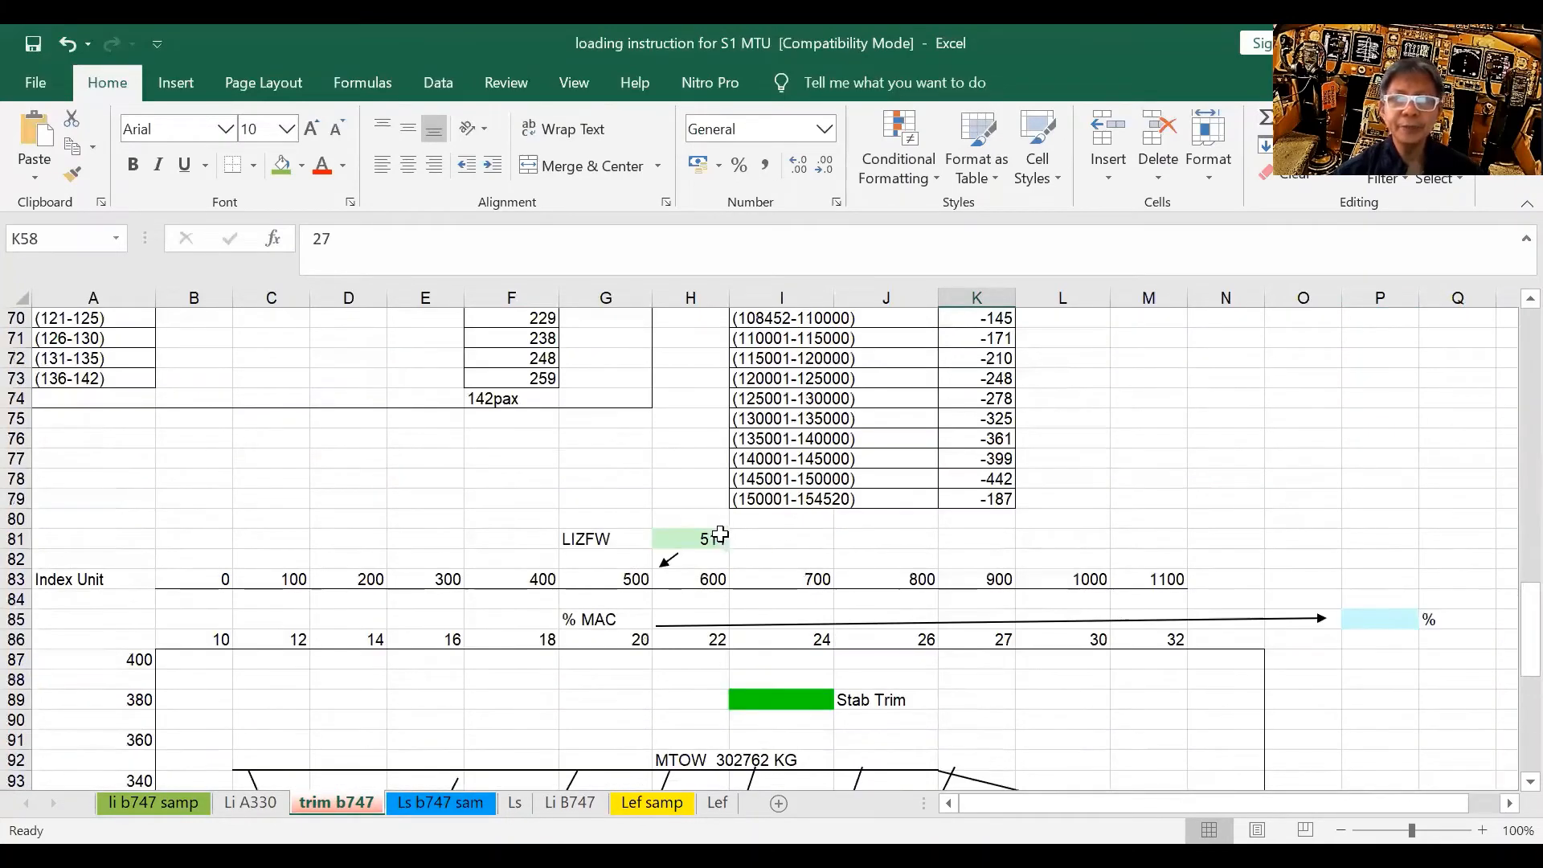
{"action": "left_click", "coordinate": [718, 537]}
{"action": "scroll", "coordinate": [996, 572], "scroll_direction": "up", "scroll_amount": 2}
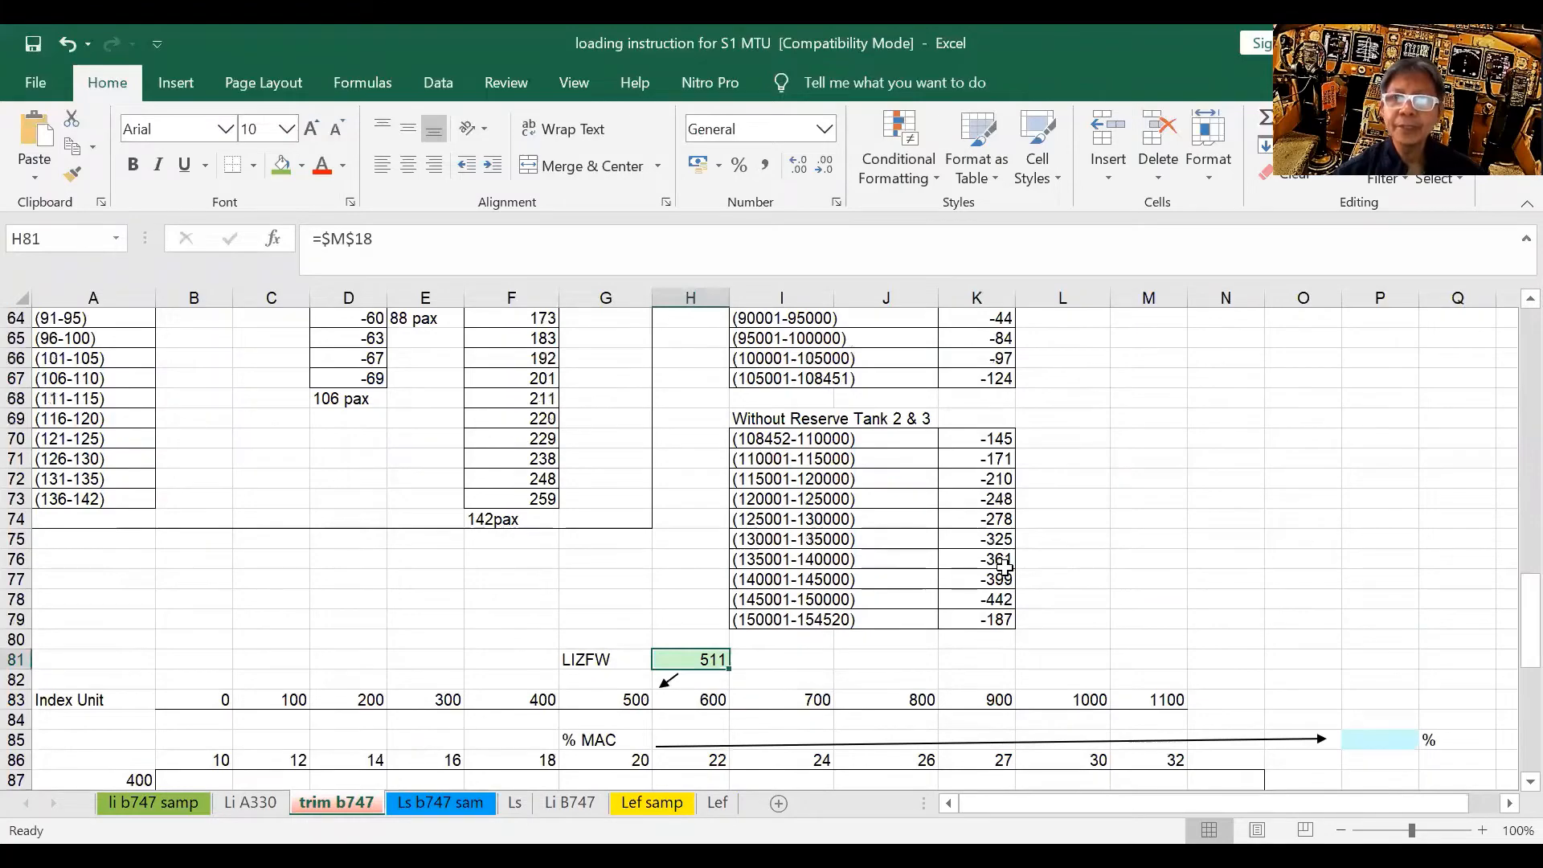
{"action": "scroll", "coordinate": [1005, 568], "scroll_direction": "up", "scroll_amount": 10}
{"action": "scroll", "coordinate": [1004, 569], "scroll_direction": "up", "scroll_amount": 7}
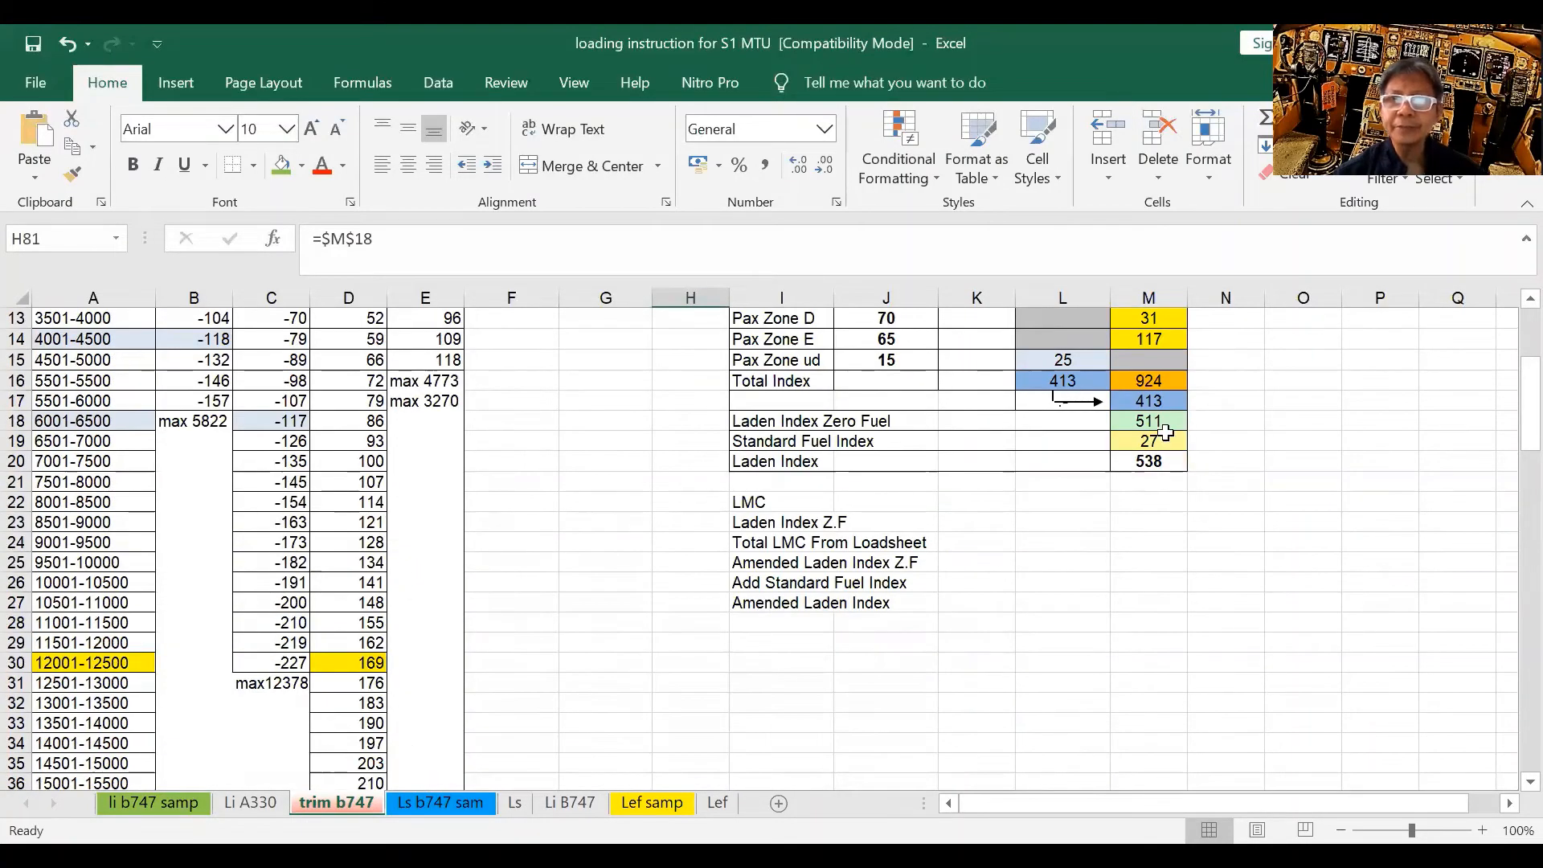
{"action": "scroll", "coordinate": [1165, 438], "scroll_direction": "down", "scroll_amount": 3}
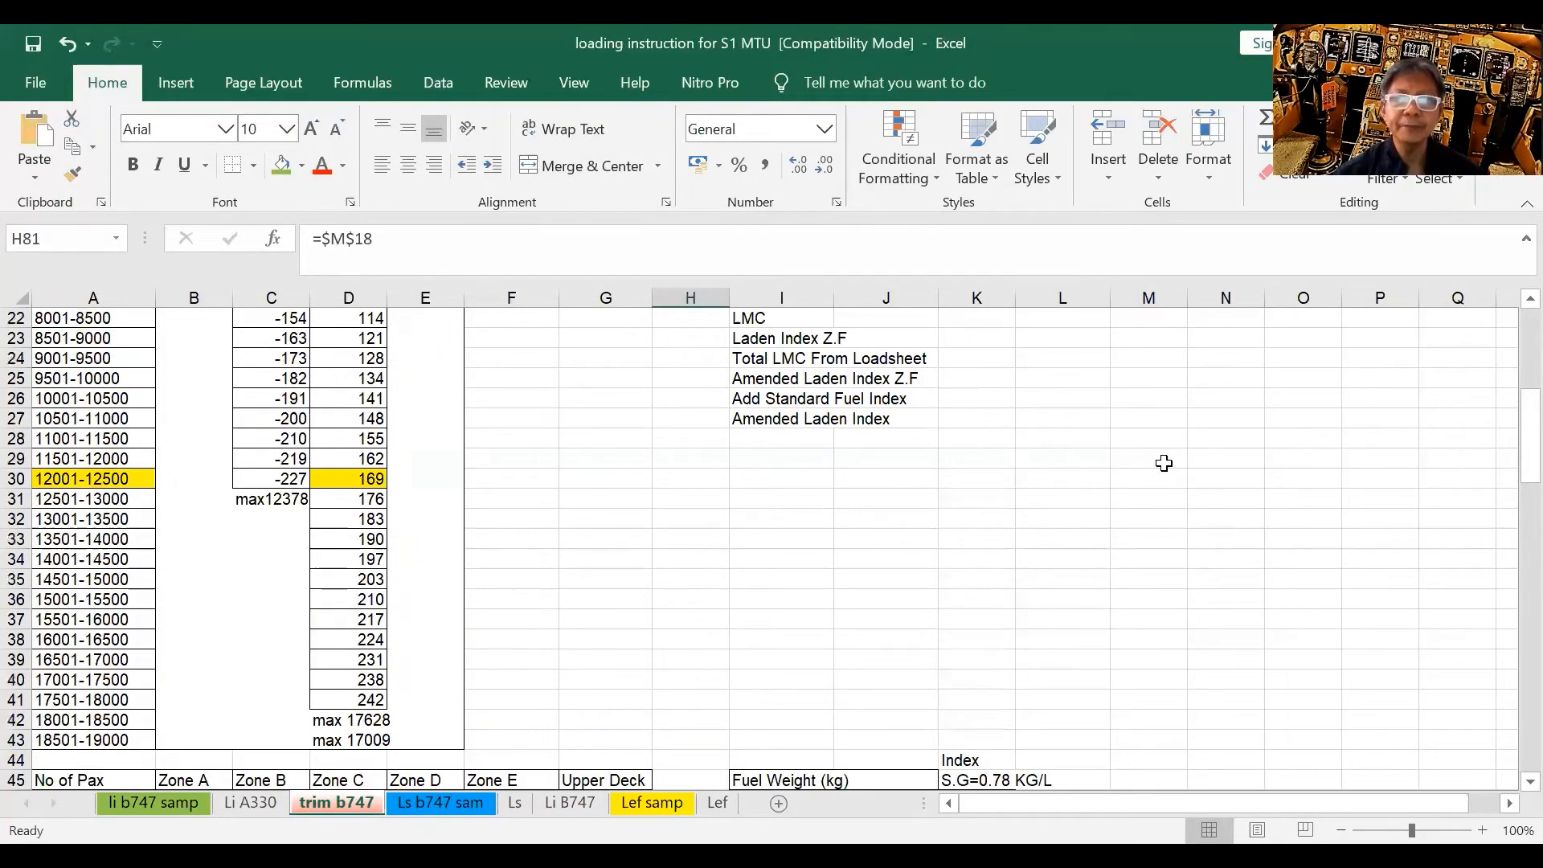
{"action": "scroll", "coordinate": [1165, 463], "scroll_direction": "down", "scroll_amount": 14}
{"action": "scroll", "coordinate": [1048, 478], "scroll_direction": "down", "scroll_amount": 2}
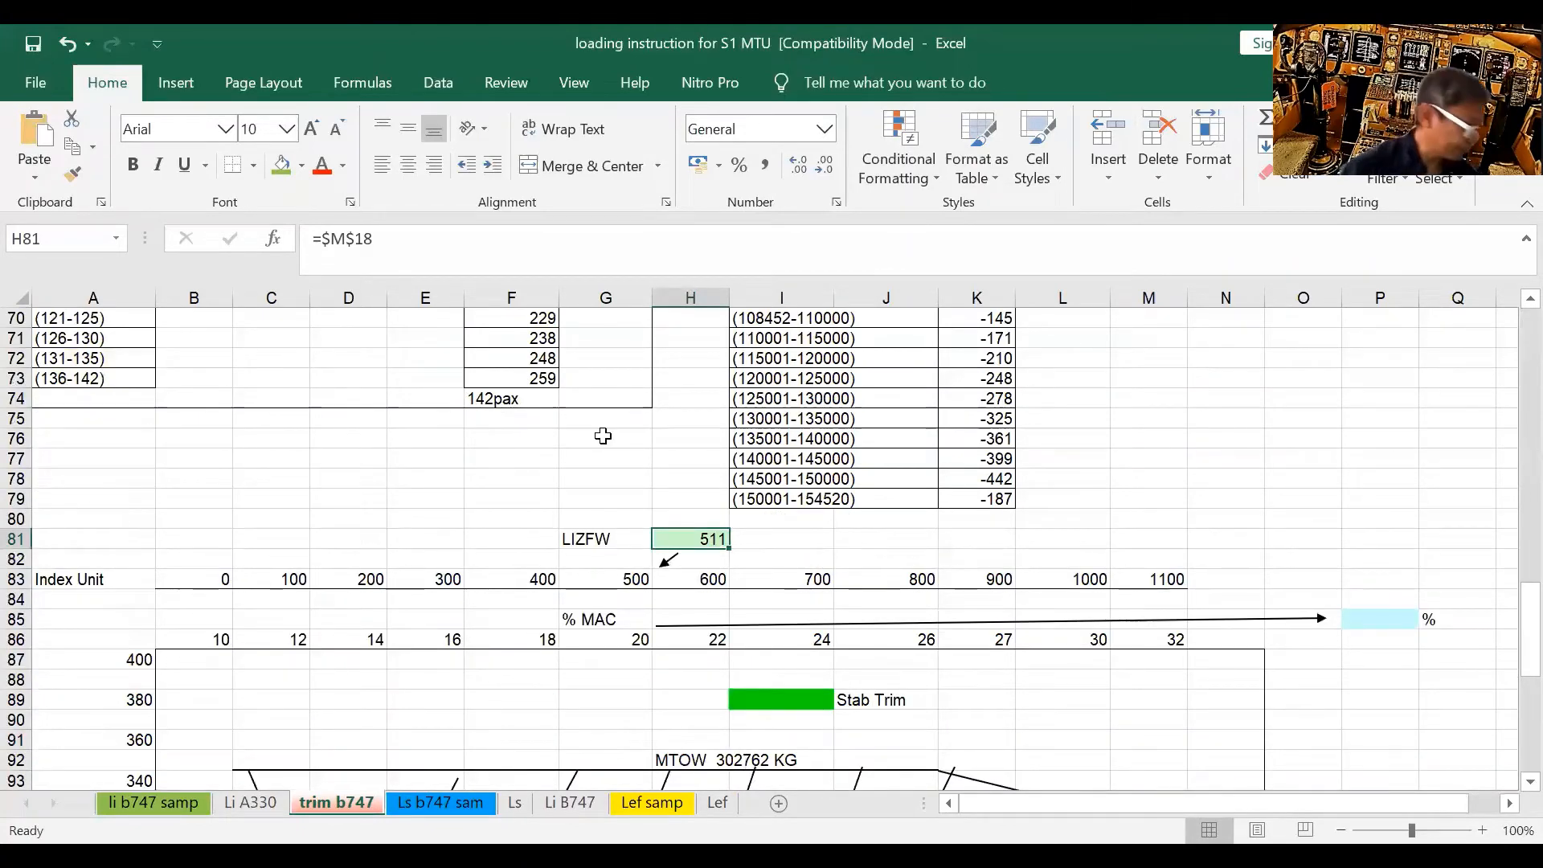
Step: Draw a vertical straight line from just past 500 on the upper Index Unit scale down through the trim chart to about row 110
{"action": "scroll", "coordinate": [603, 433], "scroll_direction": "down", "scroll_amount": 2}
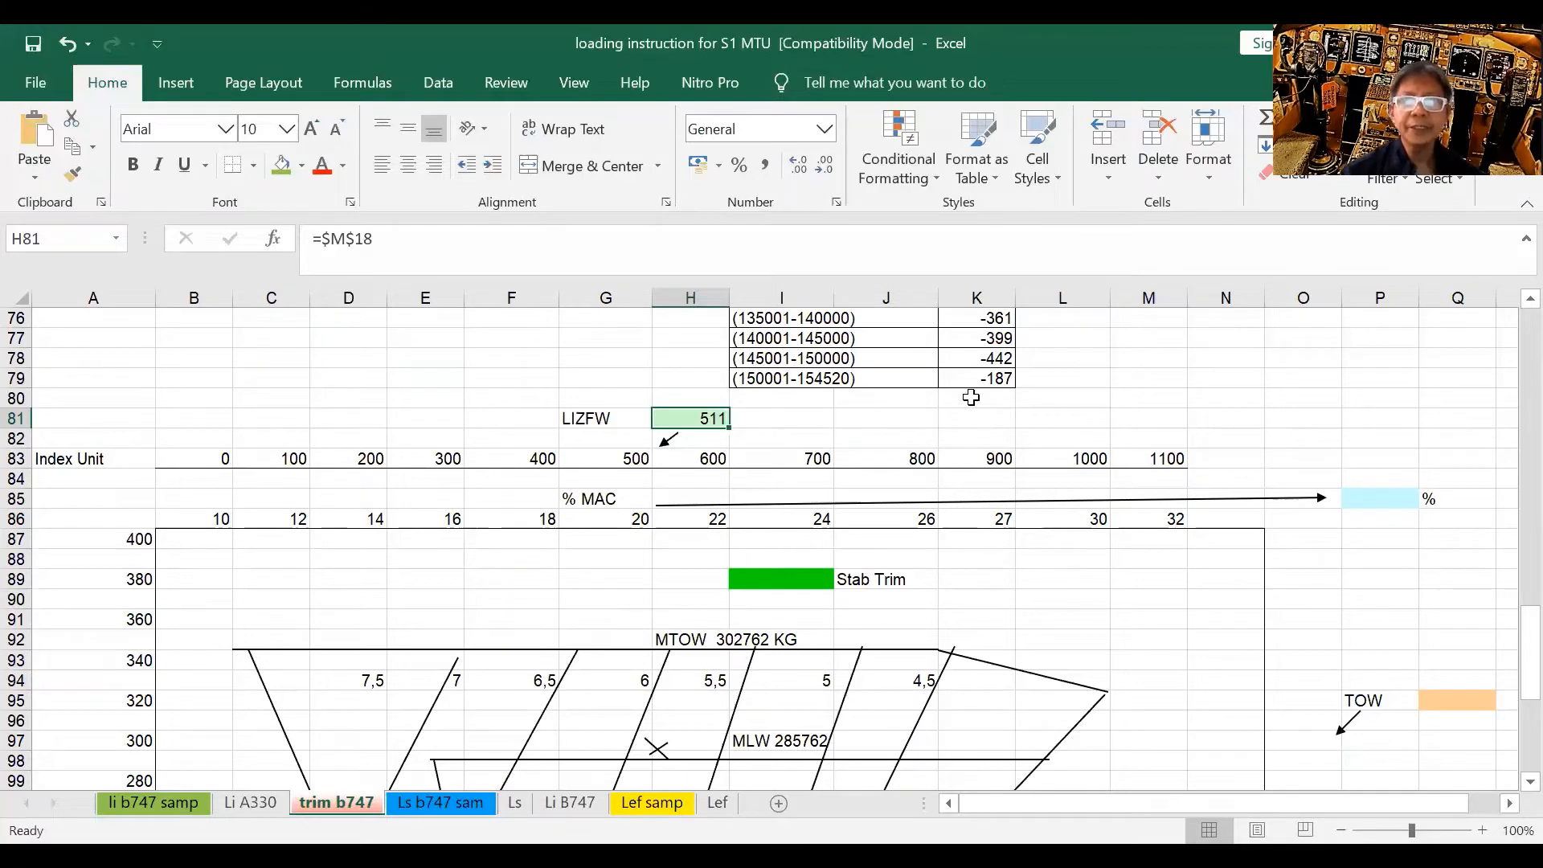
{"action": "scroll", "coordinate": [972, 398], "scroll_direction": "down", "scroll_amount": 1}
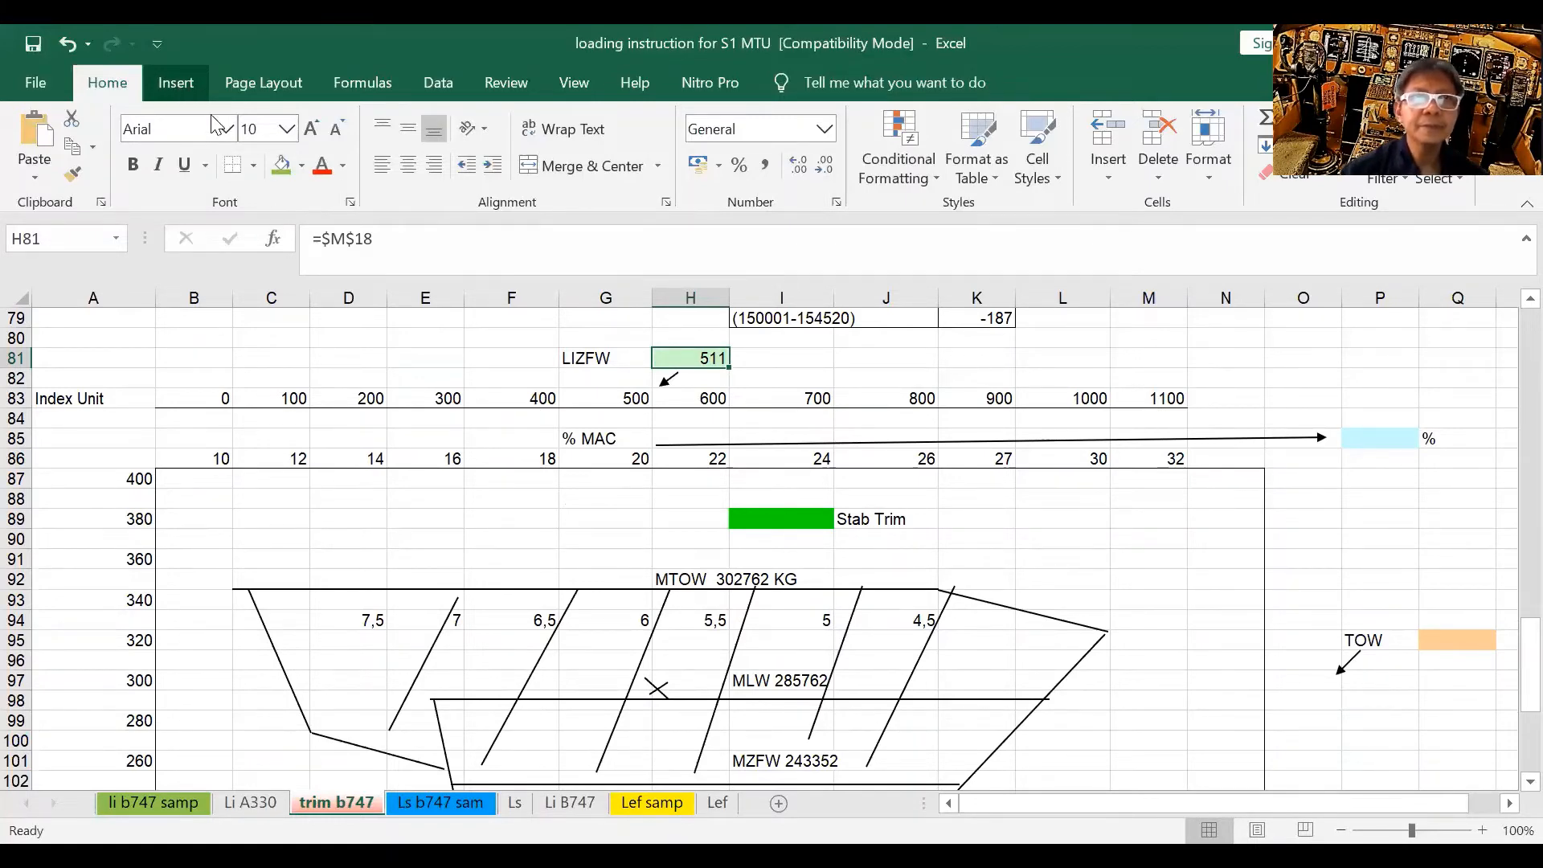
{"action": "left_click", "coordinate": [189, 87]}
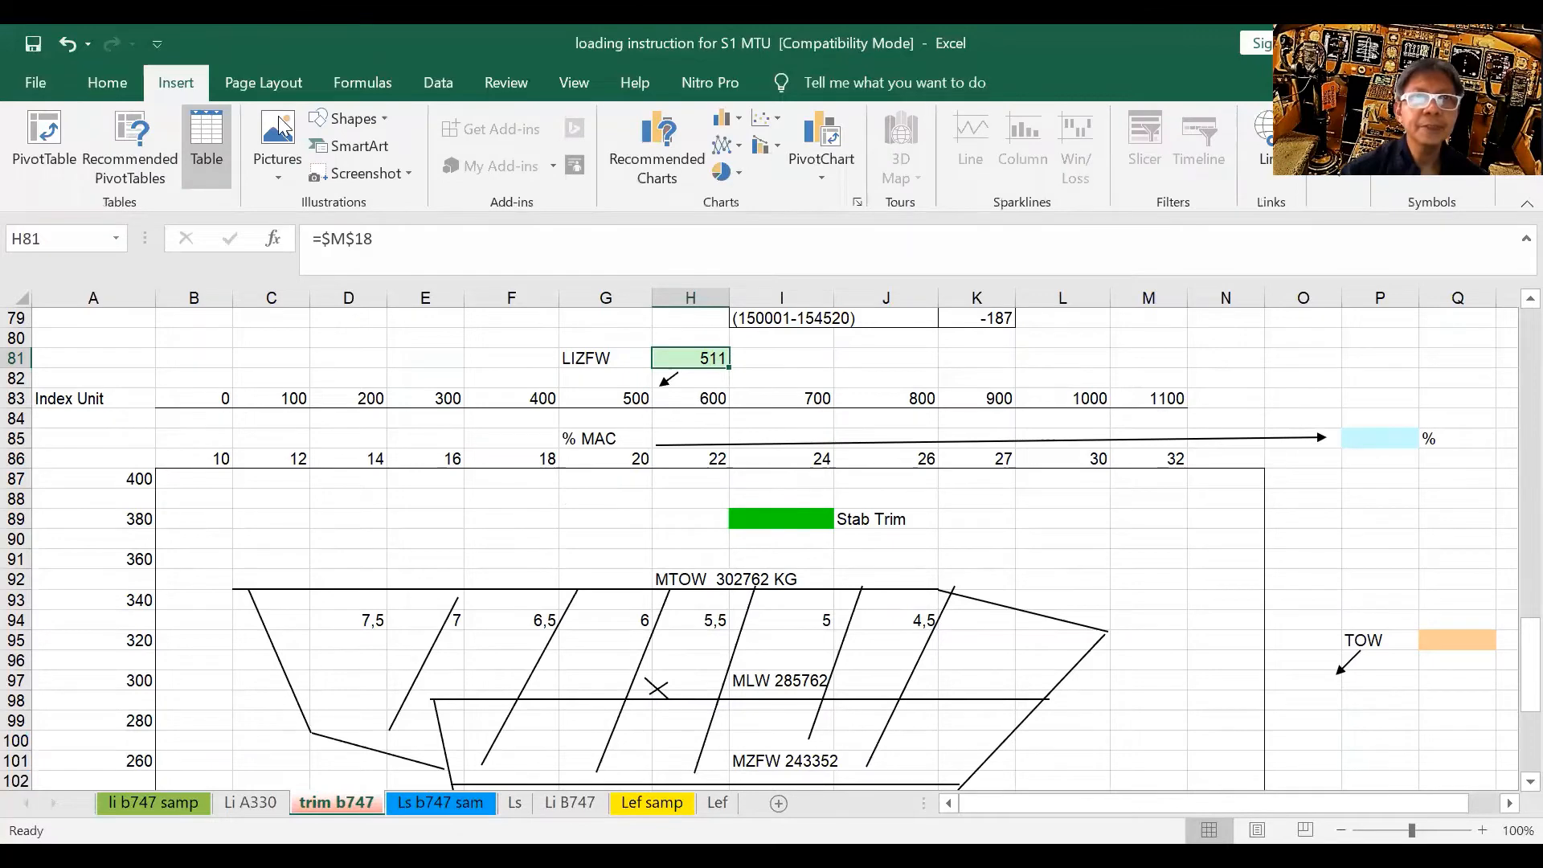
{"action": "left_click", "coordinate": [384, 118]}
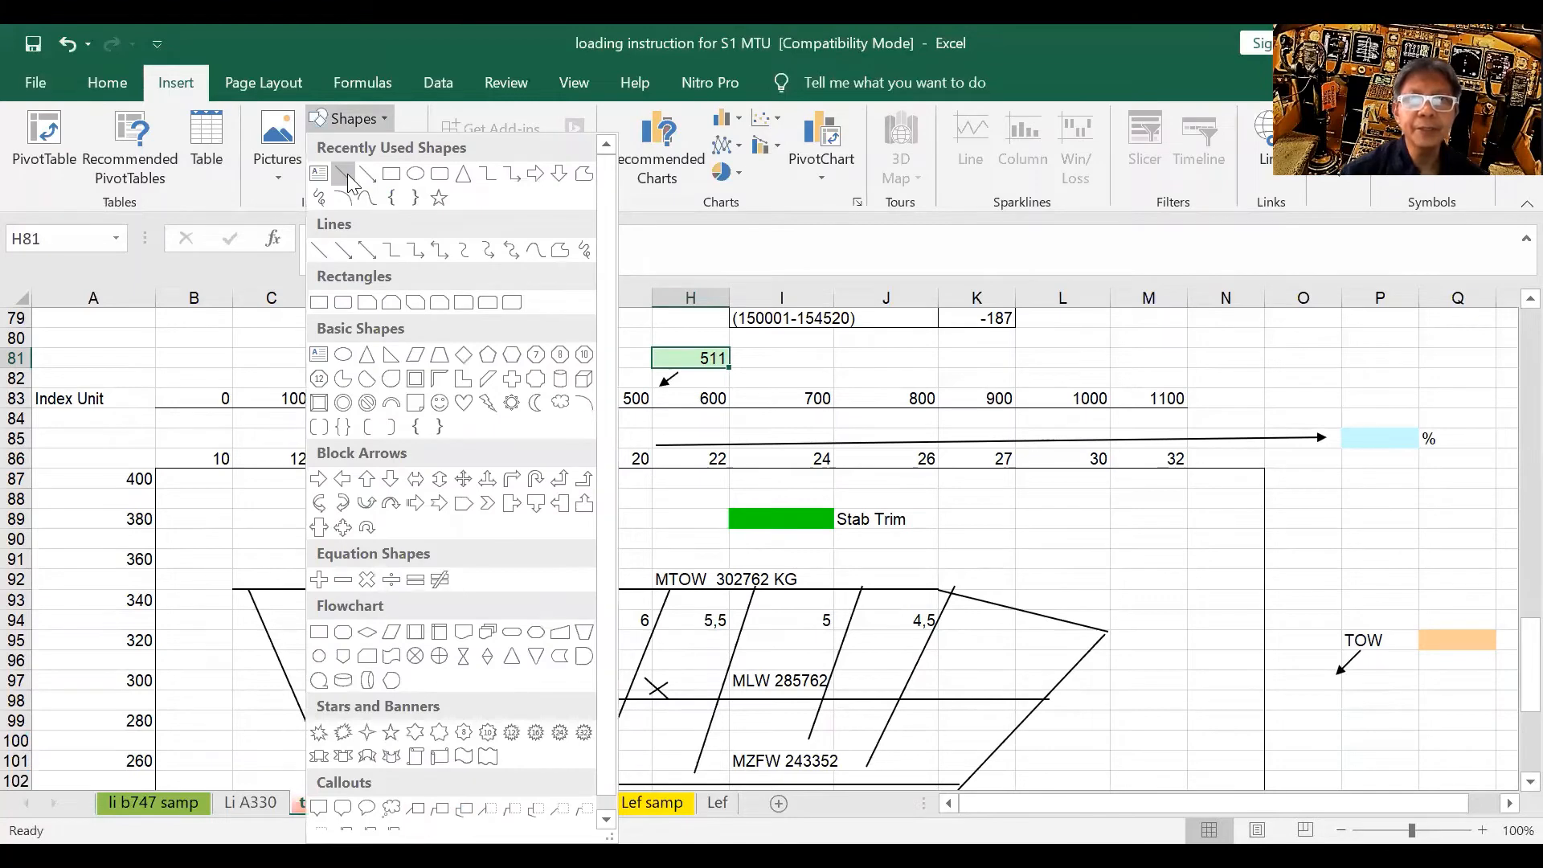
{"action": "scroll", "coordinate": [656, 344], "scroll_direction": "down", "scroll_amount": 1}
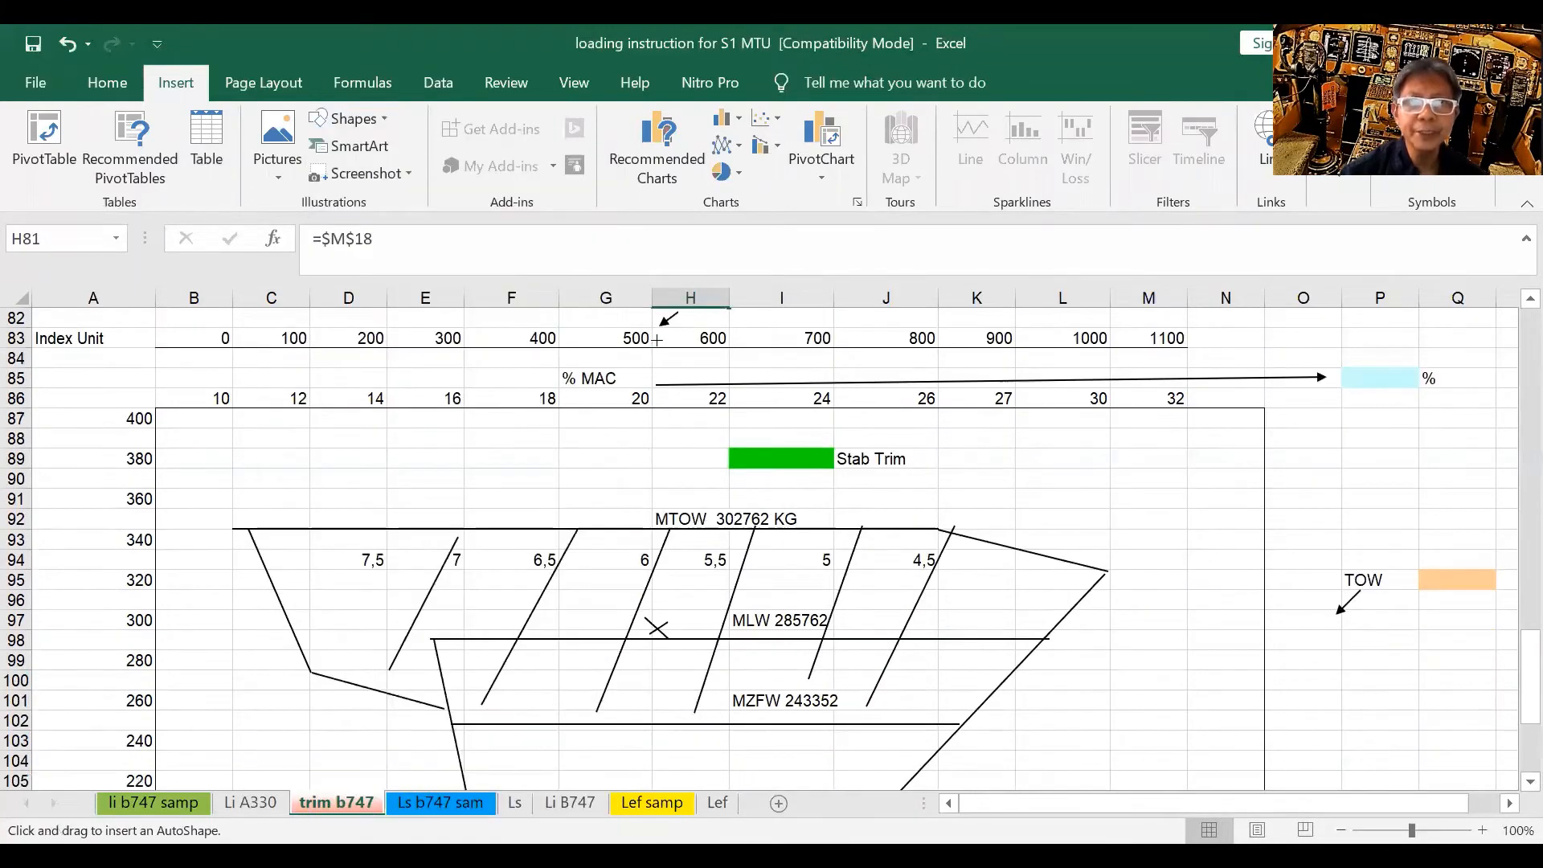
{"action": "scroll", "coordinate": [656, 340], "scroll_direction": "down", "scroll_amount": 1}
{"action": "scroll", "coordinate": [663, 317], "scroll_direction": "up", "scroll_amount": 1}
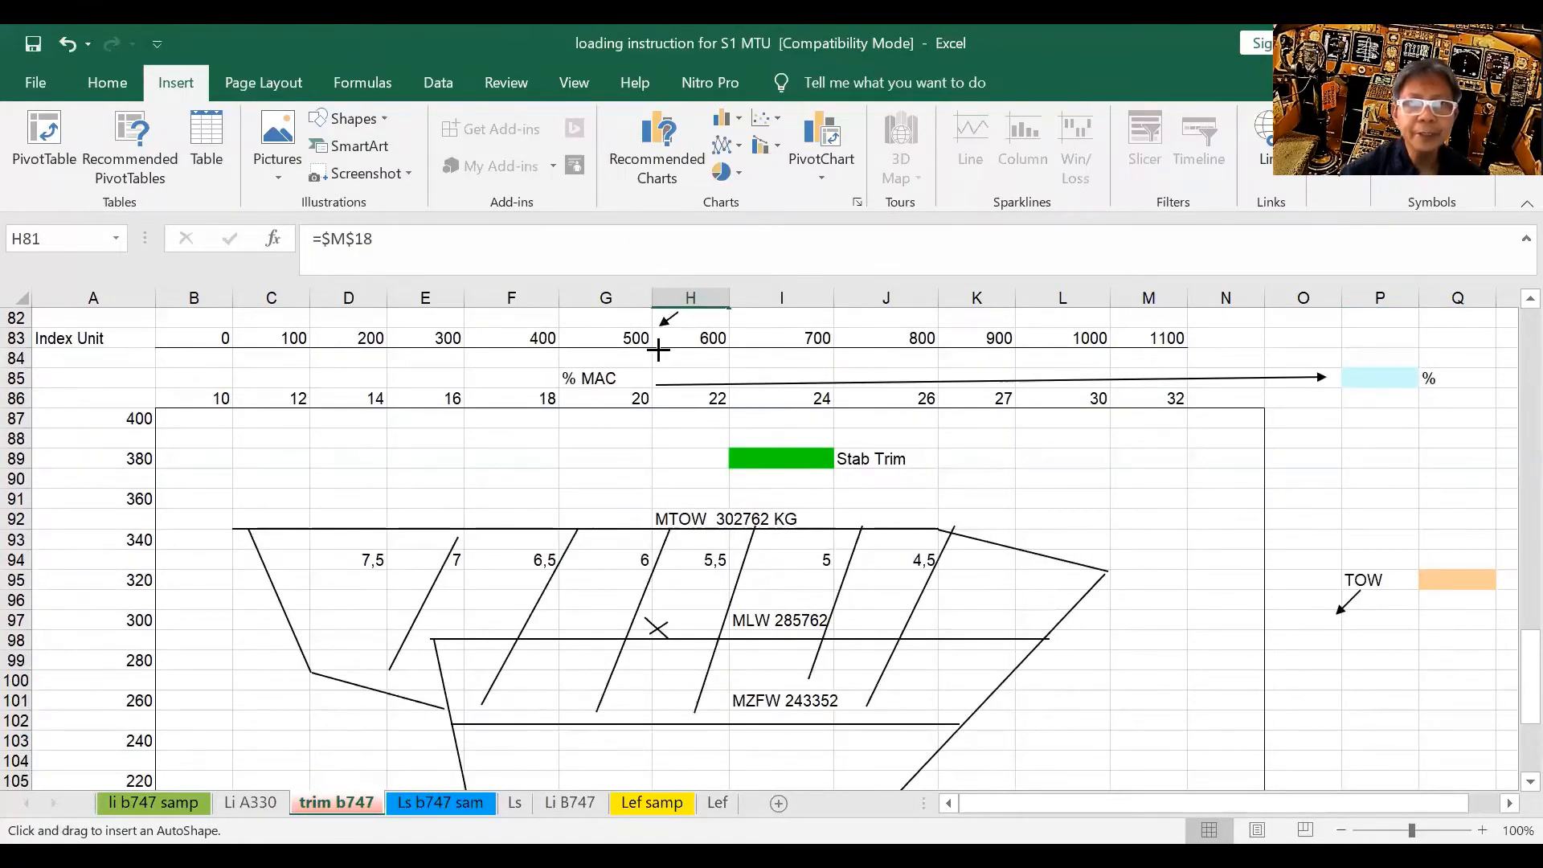
{"action": "left_click_drag", "start_coordinate": [659, 327], "coordinate": [656, 813]}
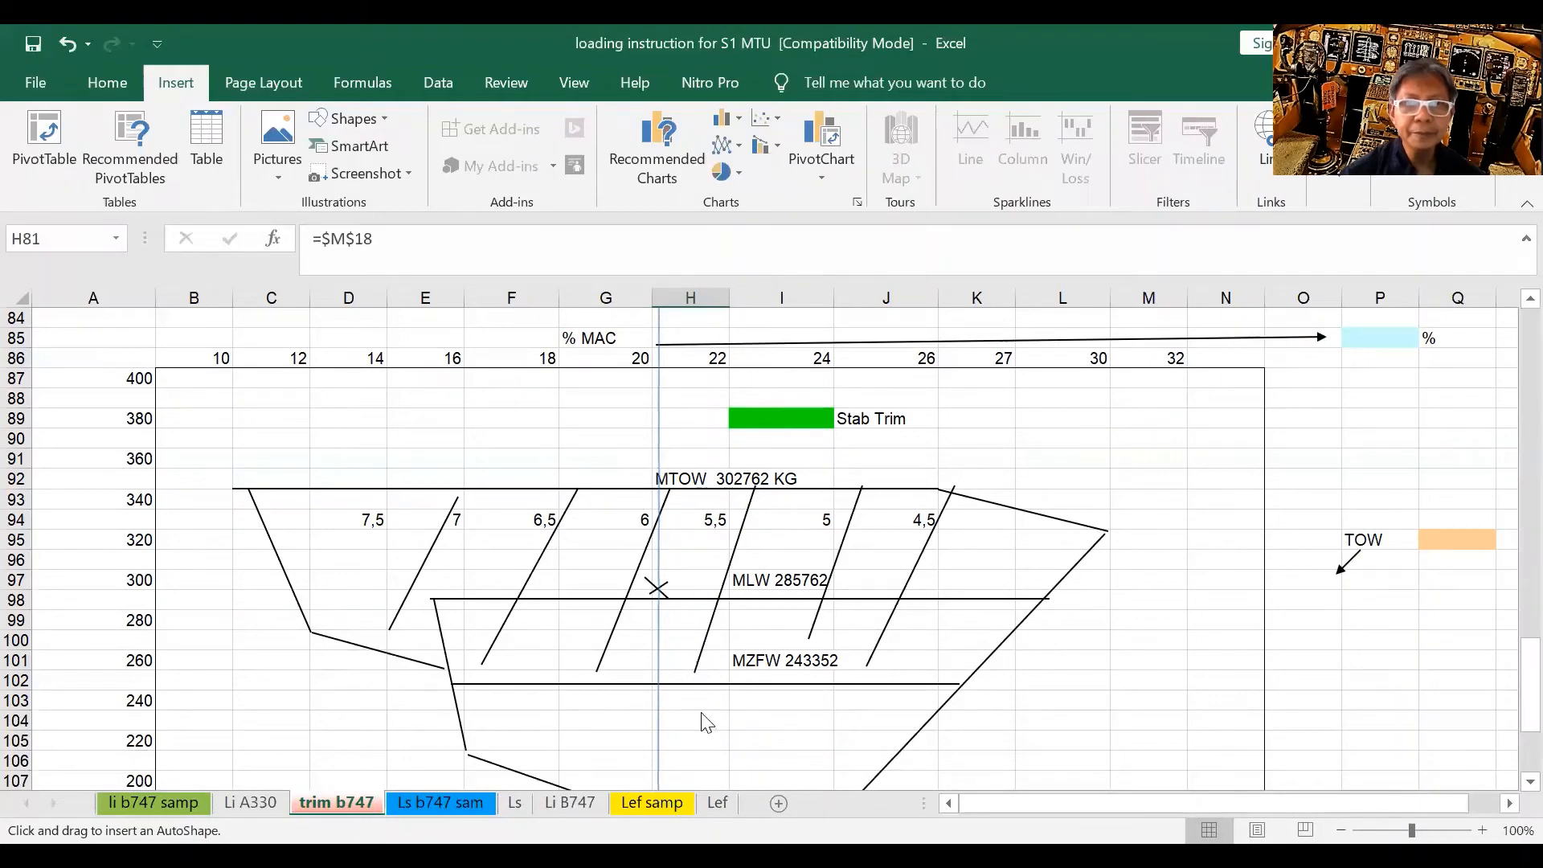
{"action": "left_click_drag", "start_coordinate": [706, 722], "coordinate": [830, 688]}
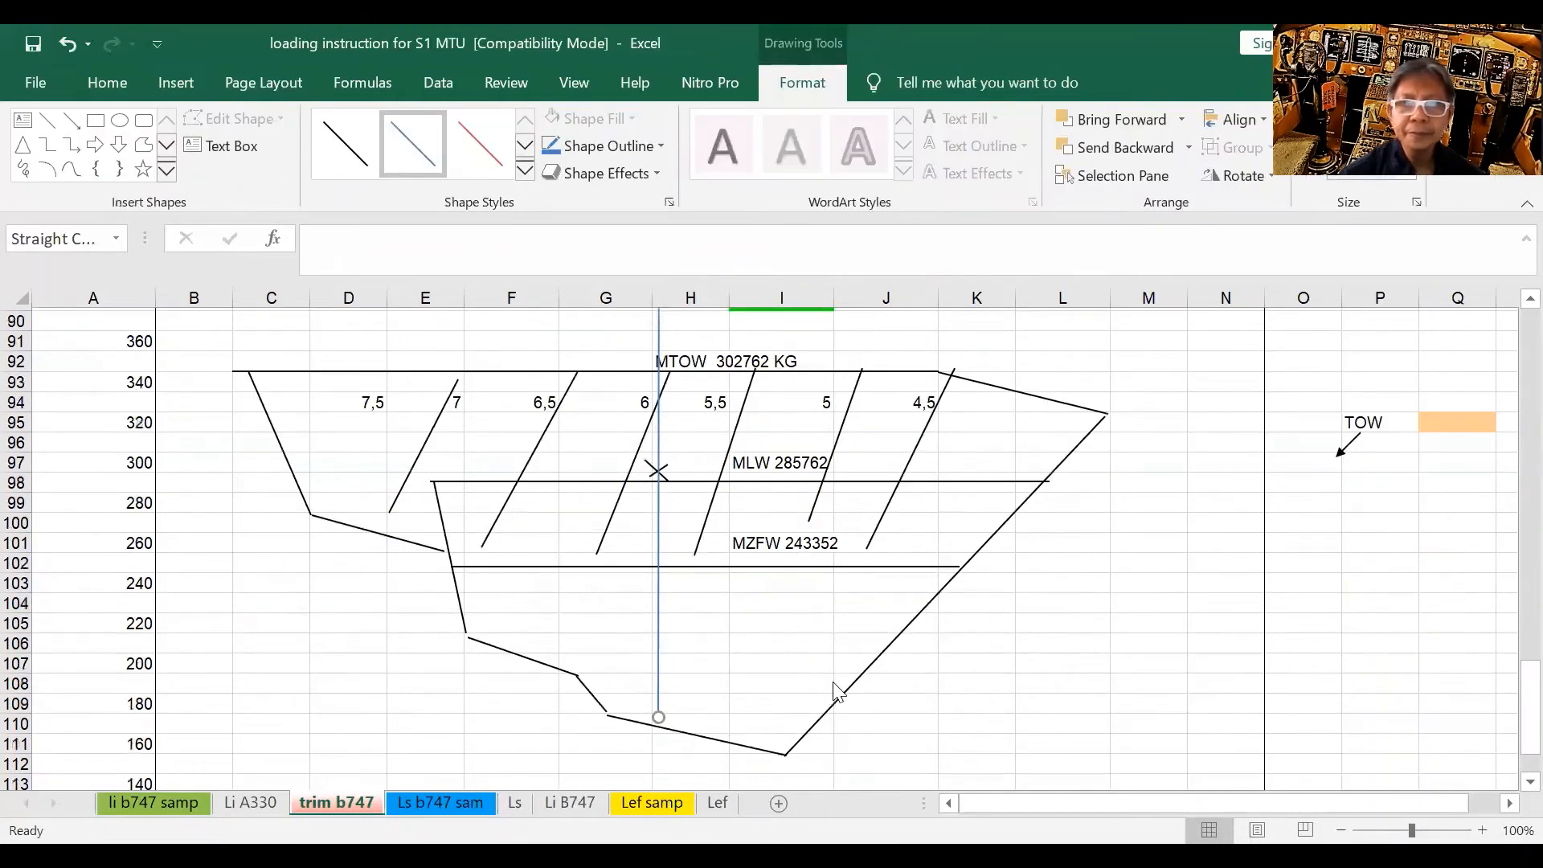
Step: Extend the vertical line's lower end to just past 500 on the lower Index Unit scale in row 117, keeping it straight
{"action": "scroll", "coordinate": [954, 696], "scroll_direction": "down", "scroll_amount": 1}
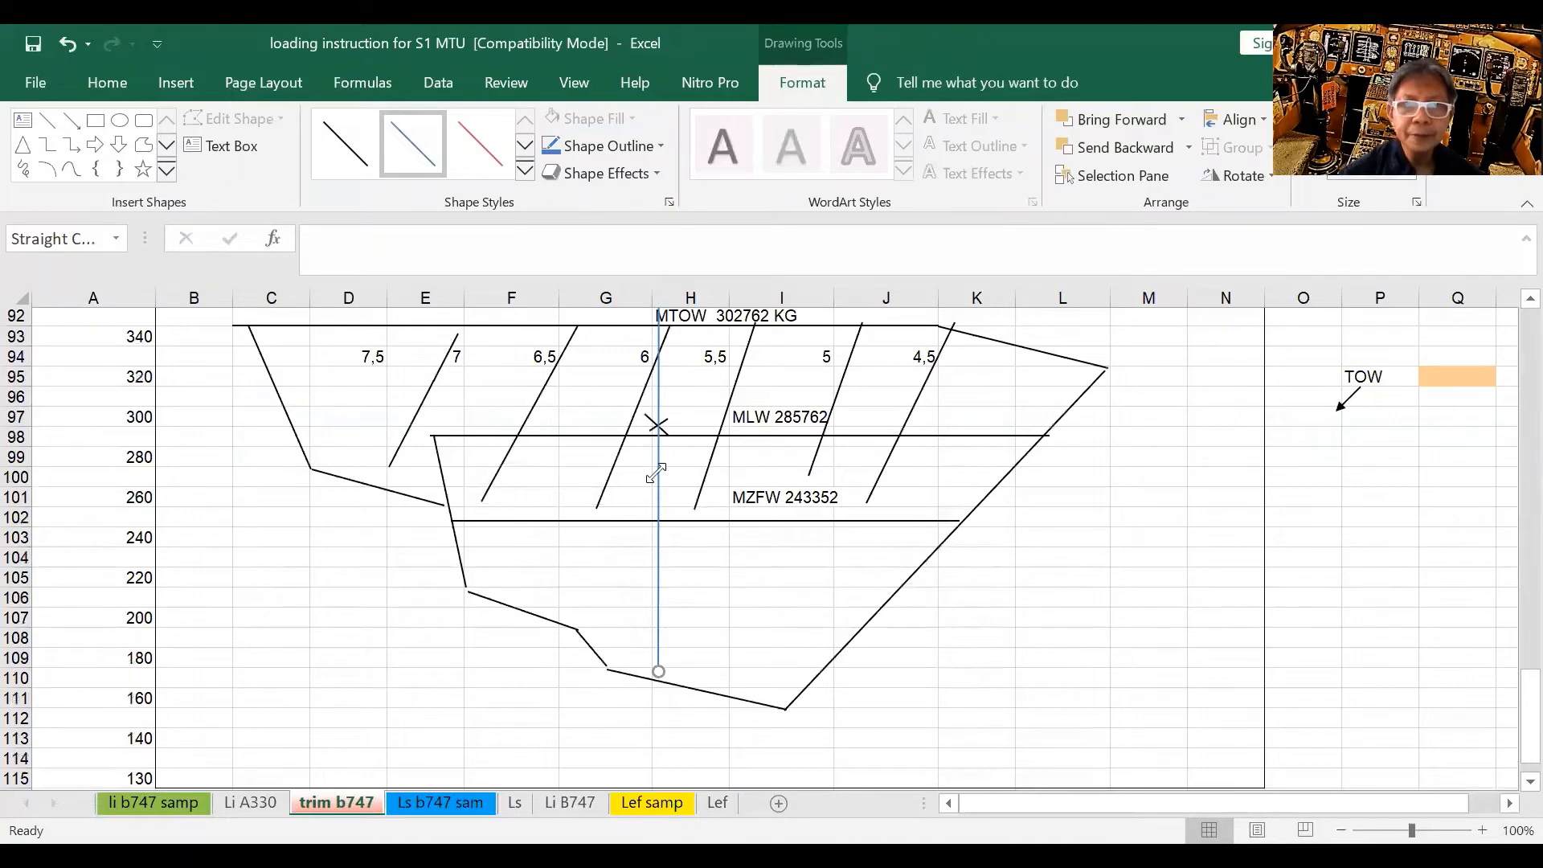
{"action": "scroll", "coordinate": [656, 474], "scroll_direction": "down", "scroll_amount": 3}
{"action": "left_click", "coordinate": [659, 633]}
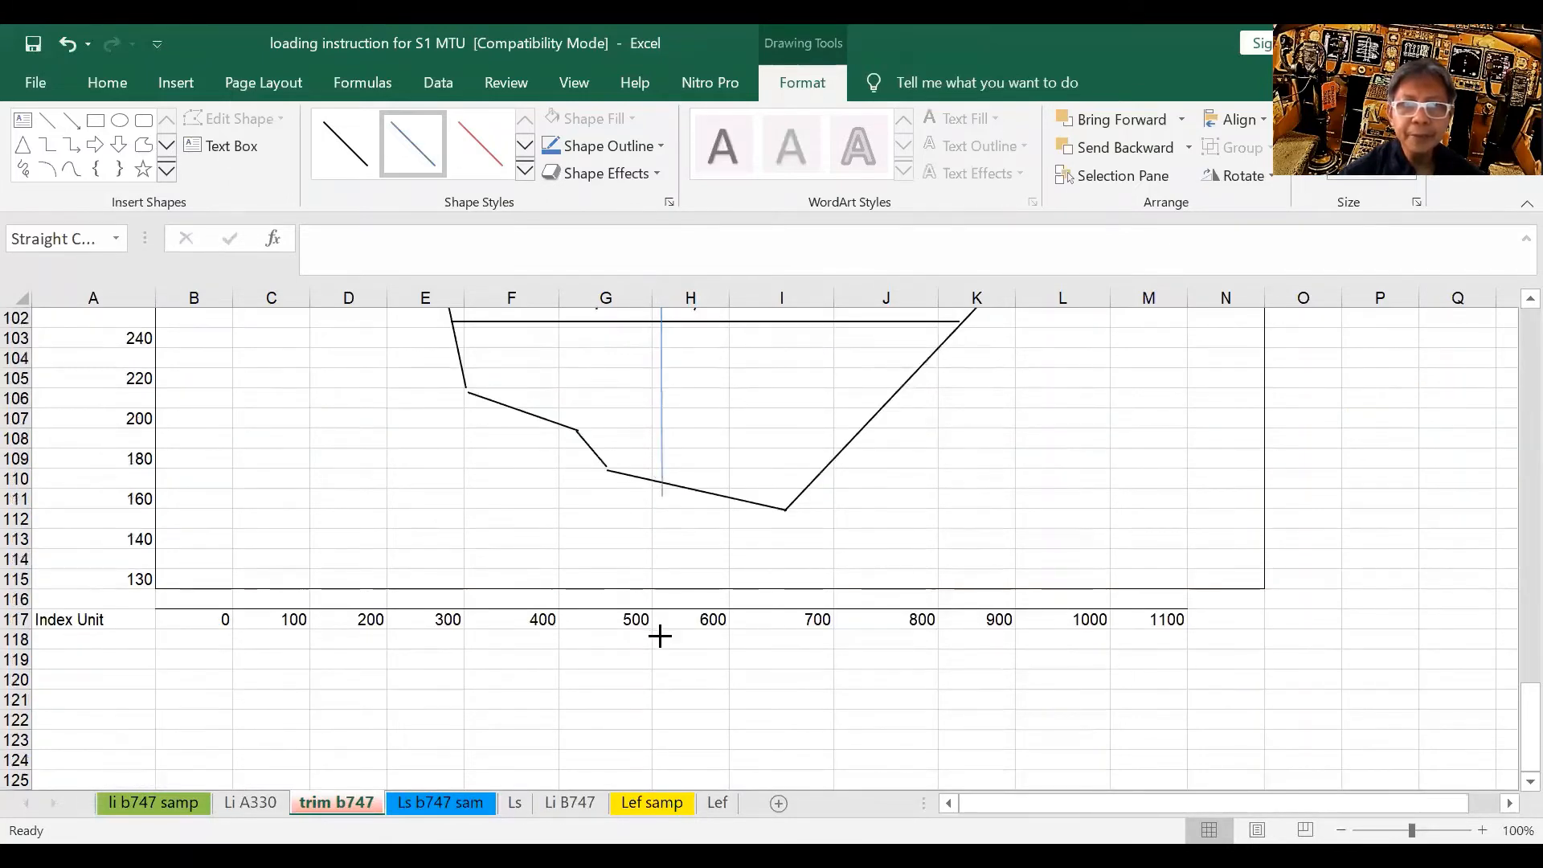
{"action": "left_click_drag", "start_coordinate": [658, 637], "coordinate": [657, 637]}
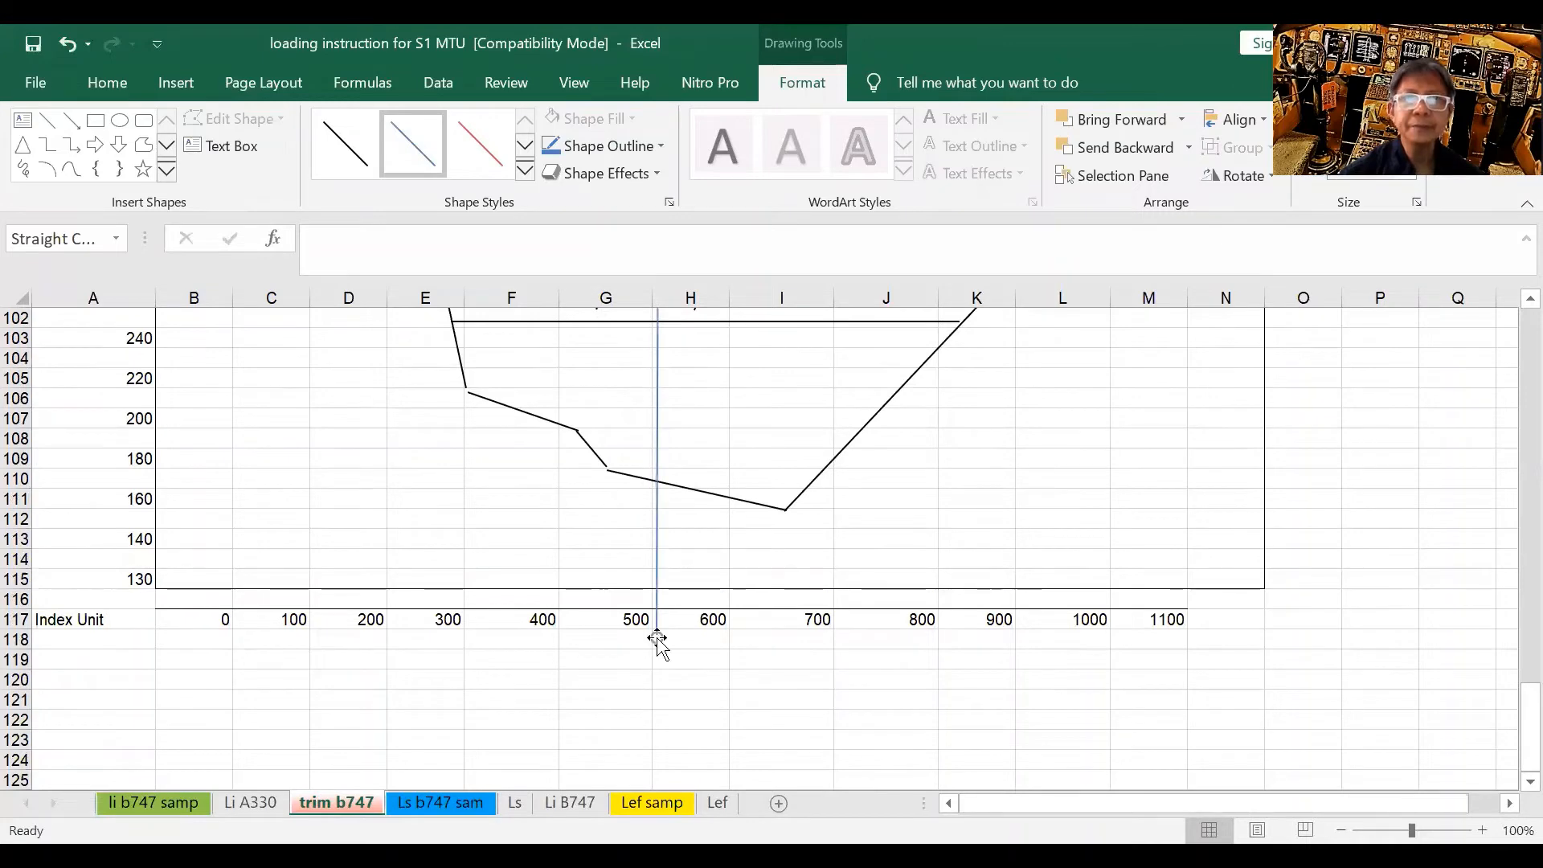
Step: Nudge the vertical index line slightly so its upper end aligns just past 500 on the upper Index Unit scale
{"action": "scroll", "coordinate": [656, 639], "scroll_direction": "up", "scroll_amount": 1}
{"action": "scroll", "coordinate": [672, 613], "scroll_direction": "up", "scroll_amount": 7}
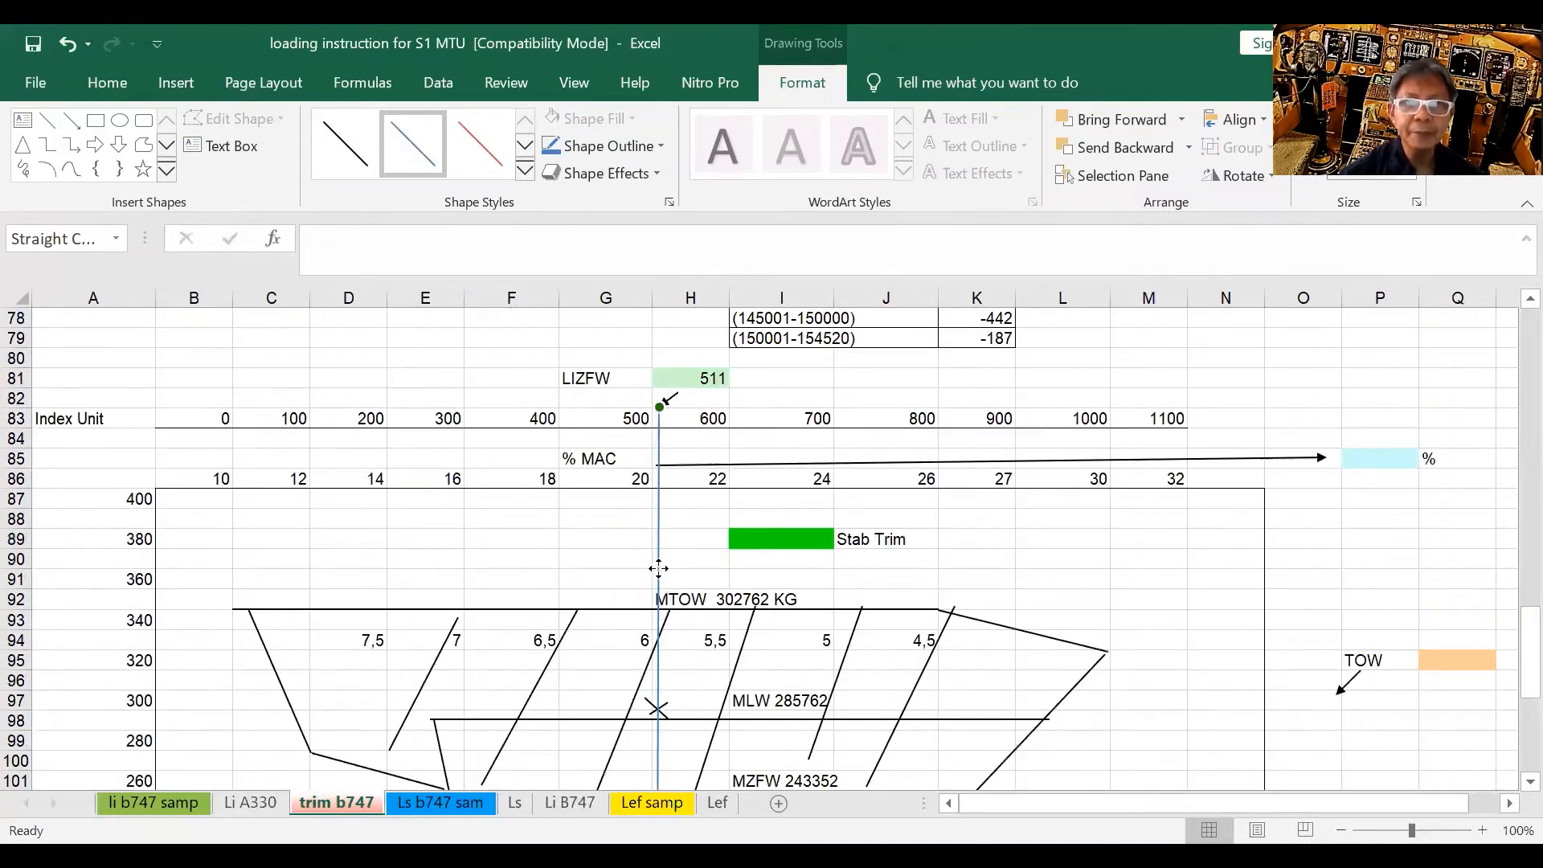
{"action": "left_click_drag", "start_coordinate": [658, 569], "coordinate": [660, 569]}
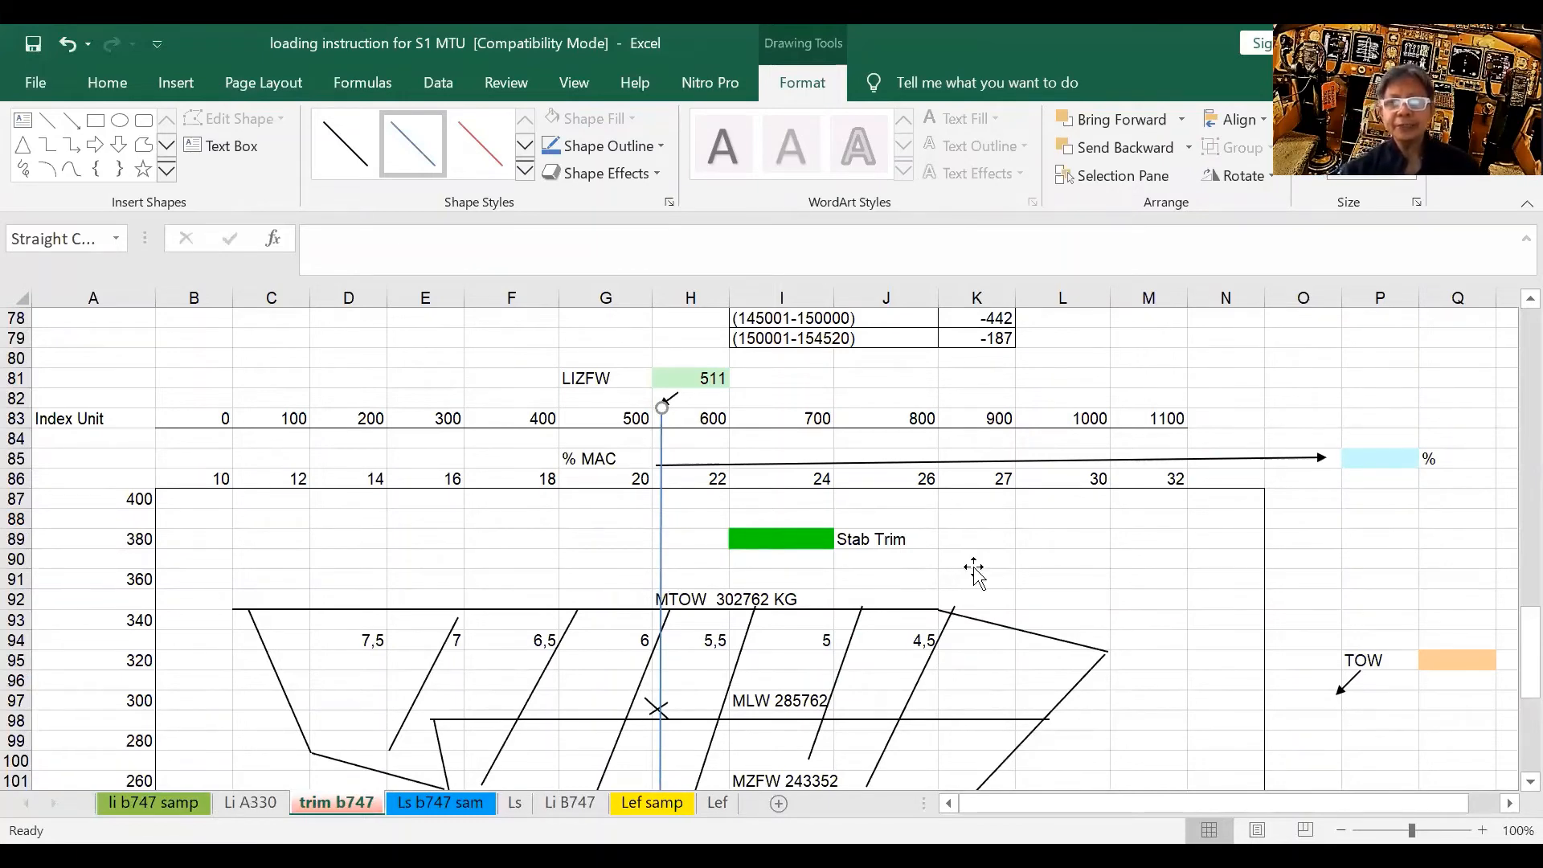
Step: Look up the take-off weight in H47 of the Ls b747 sam sheet and enter 287533 as the TOW in Q95 of trim b747
{"action": "scroll", "coordinate": [975, 569], "scroll_direction": "down", "scroll_amount": 2}
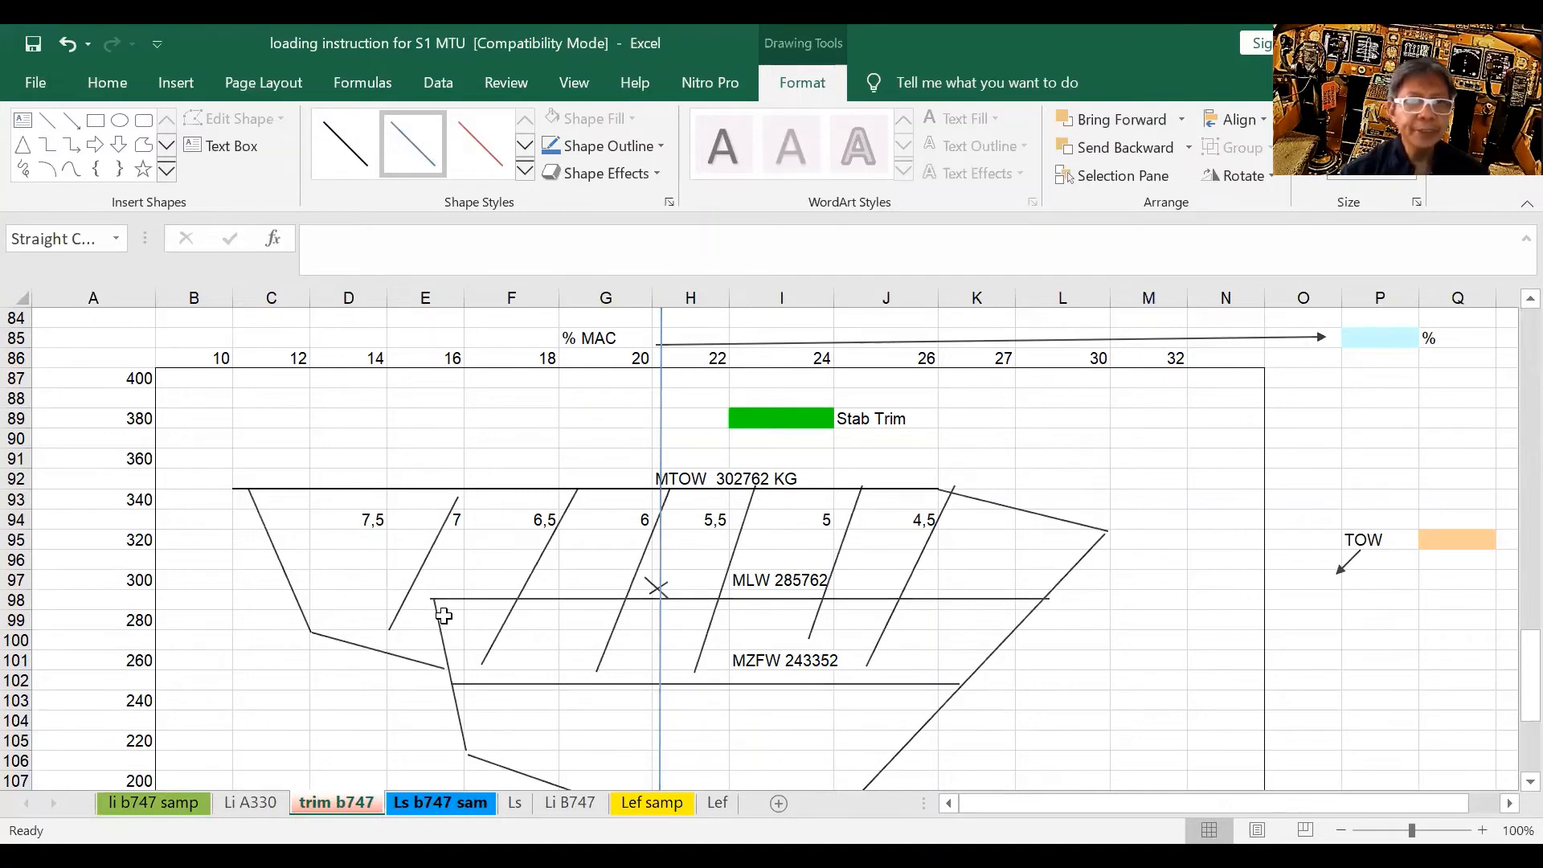
{"action": "key", "text": "ctrl+Page_Down"}
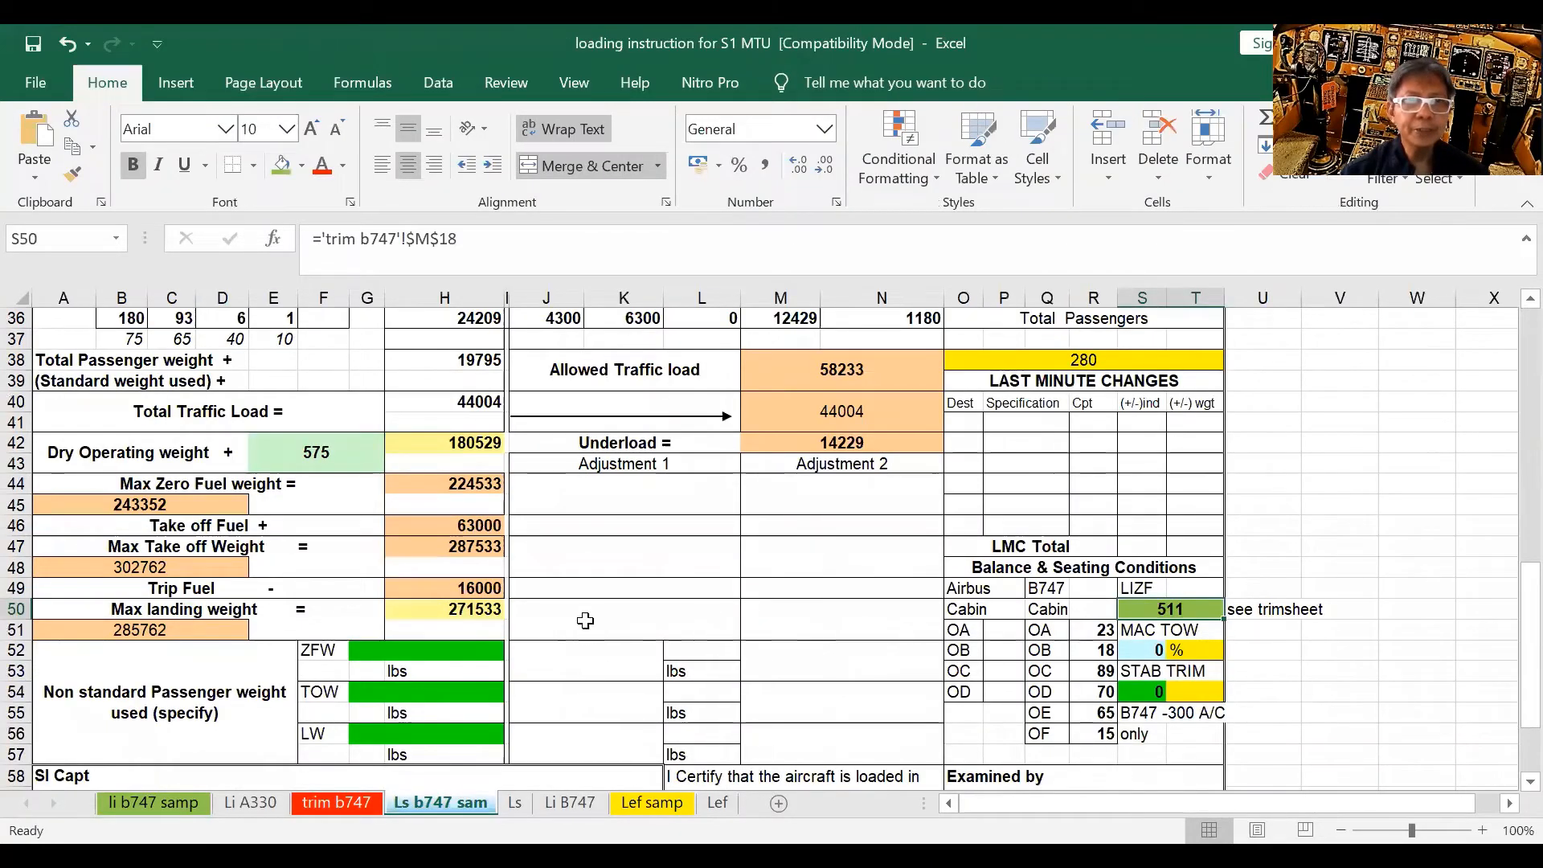
{"action": "left_click", "coordinate": [446, 547]}
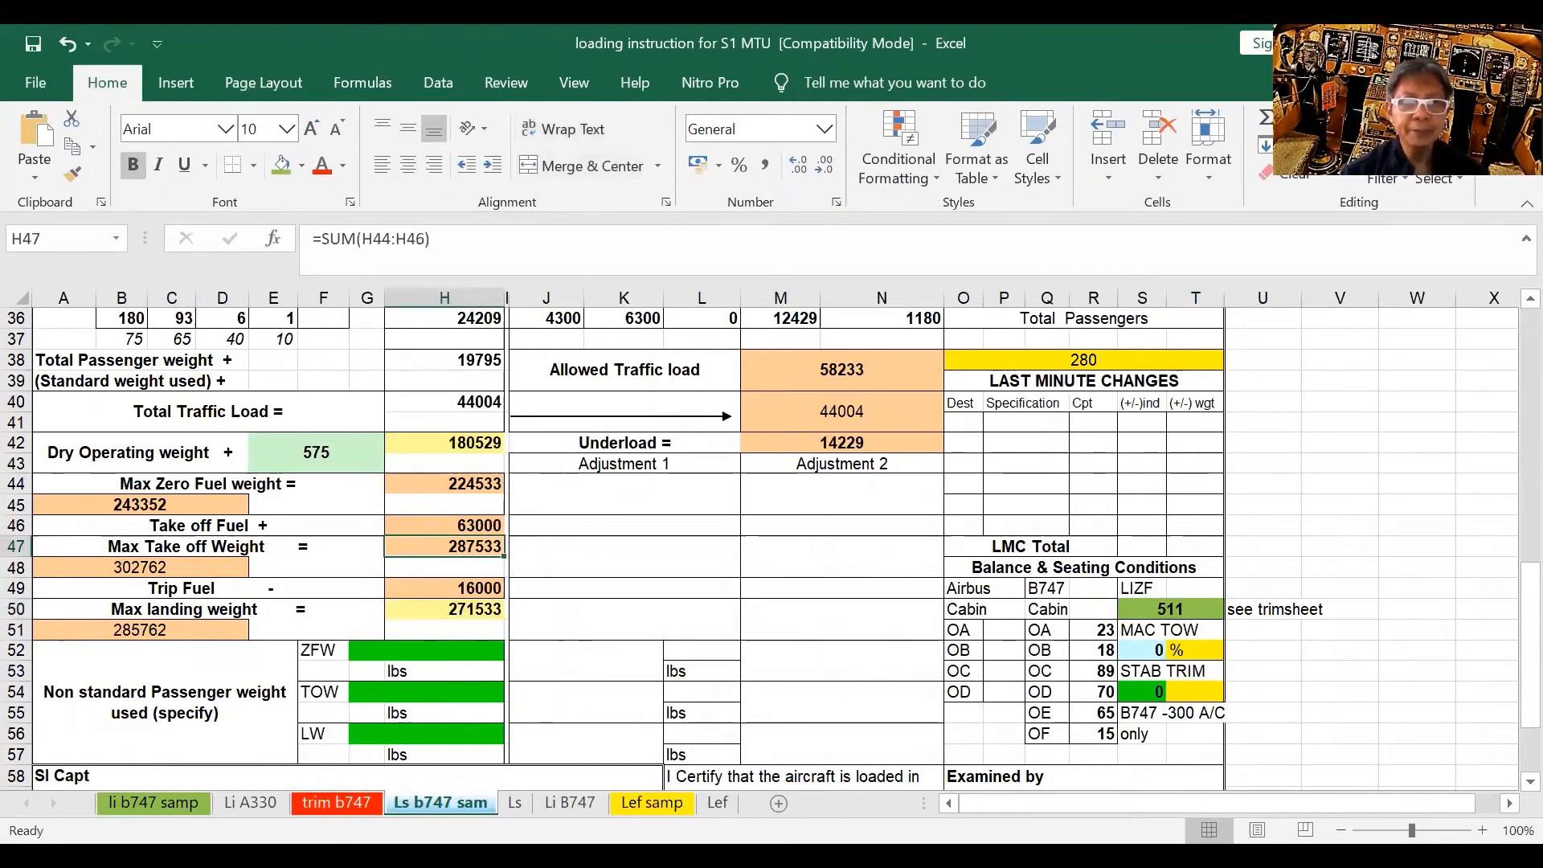
{"action": "key", "text": "ctrl+Page_Up"}
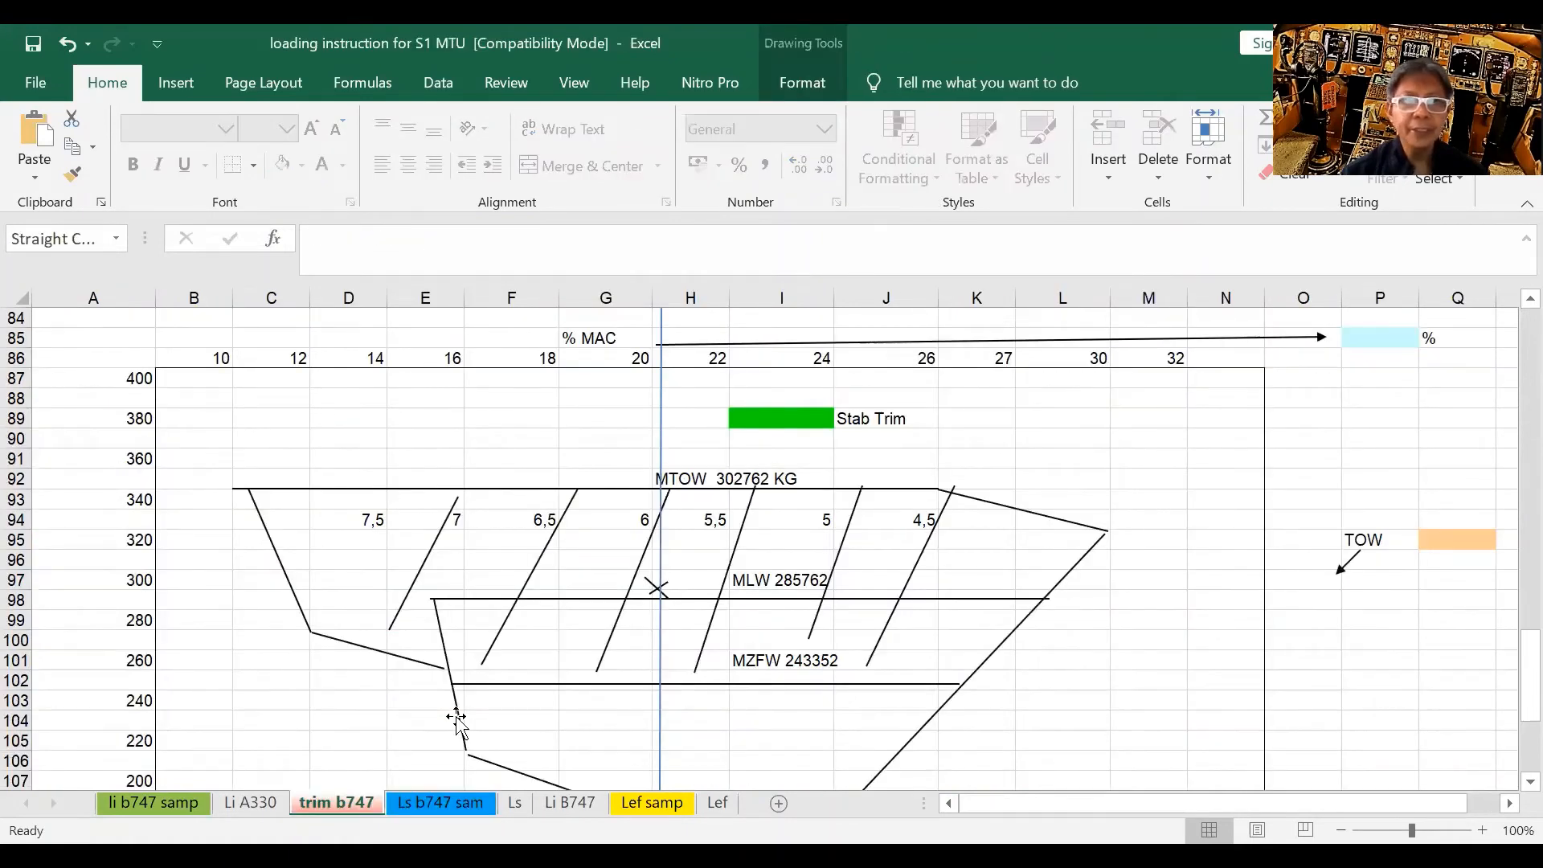
{"action": "scroll", "coordinate": [456, 721], "scroll_direction": "down", "scroll_amount": 2}
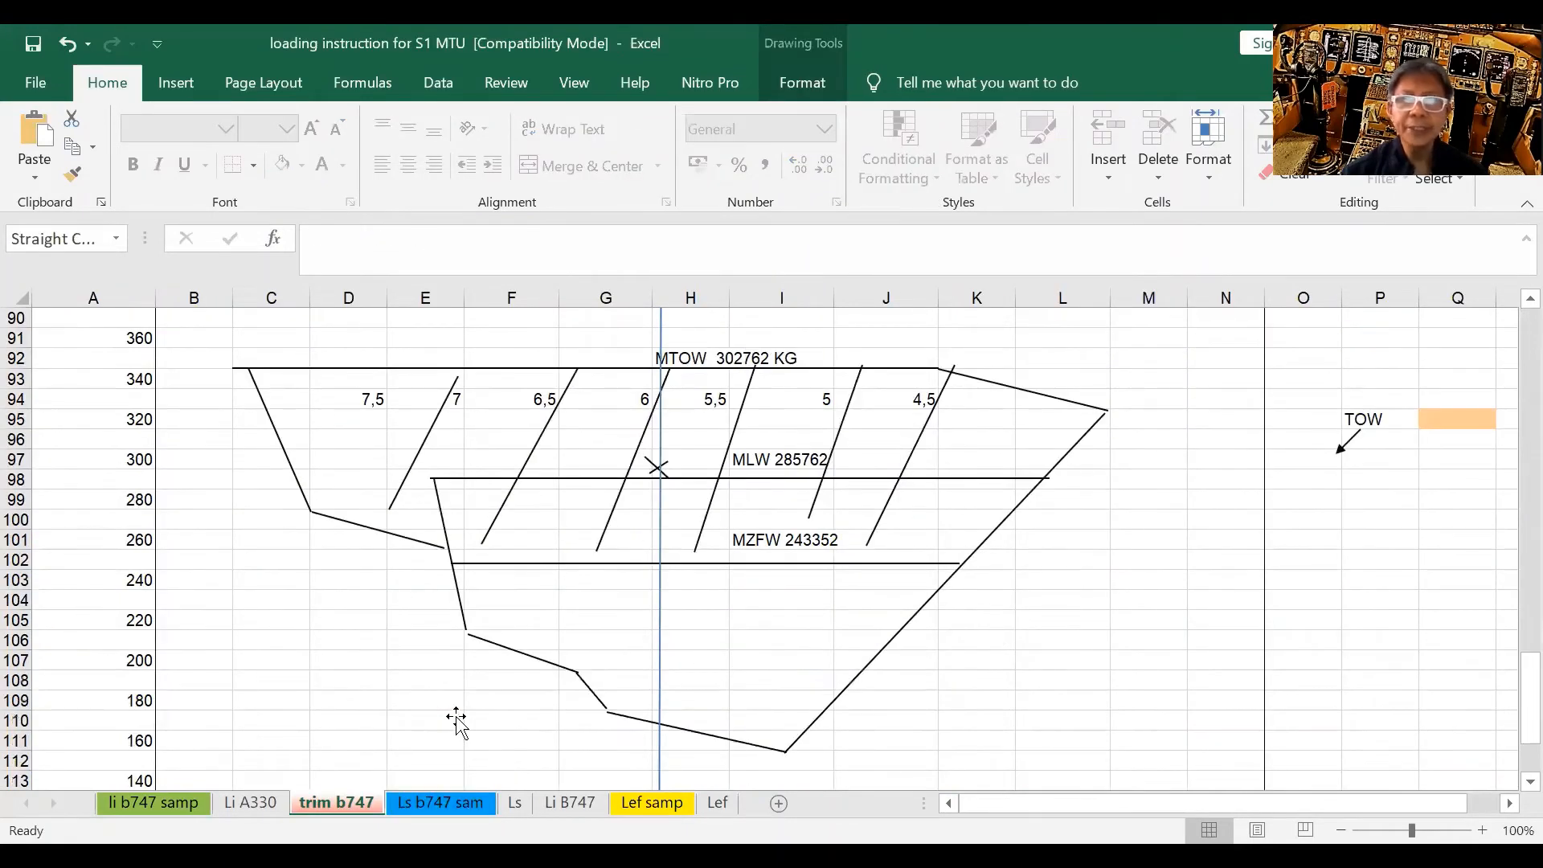
{"action": "left_click", "coordinate": [1446, 420]}
{"action": "type", "text": "2"}
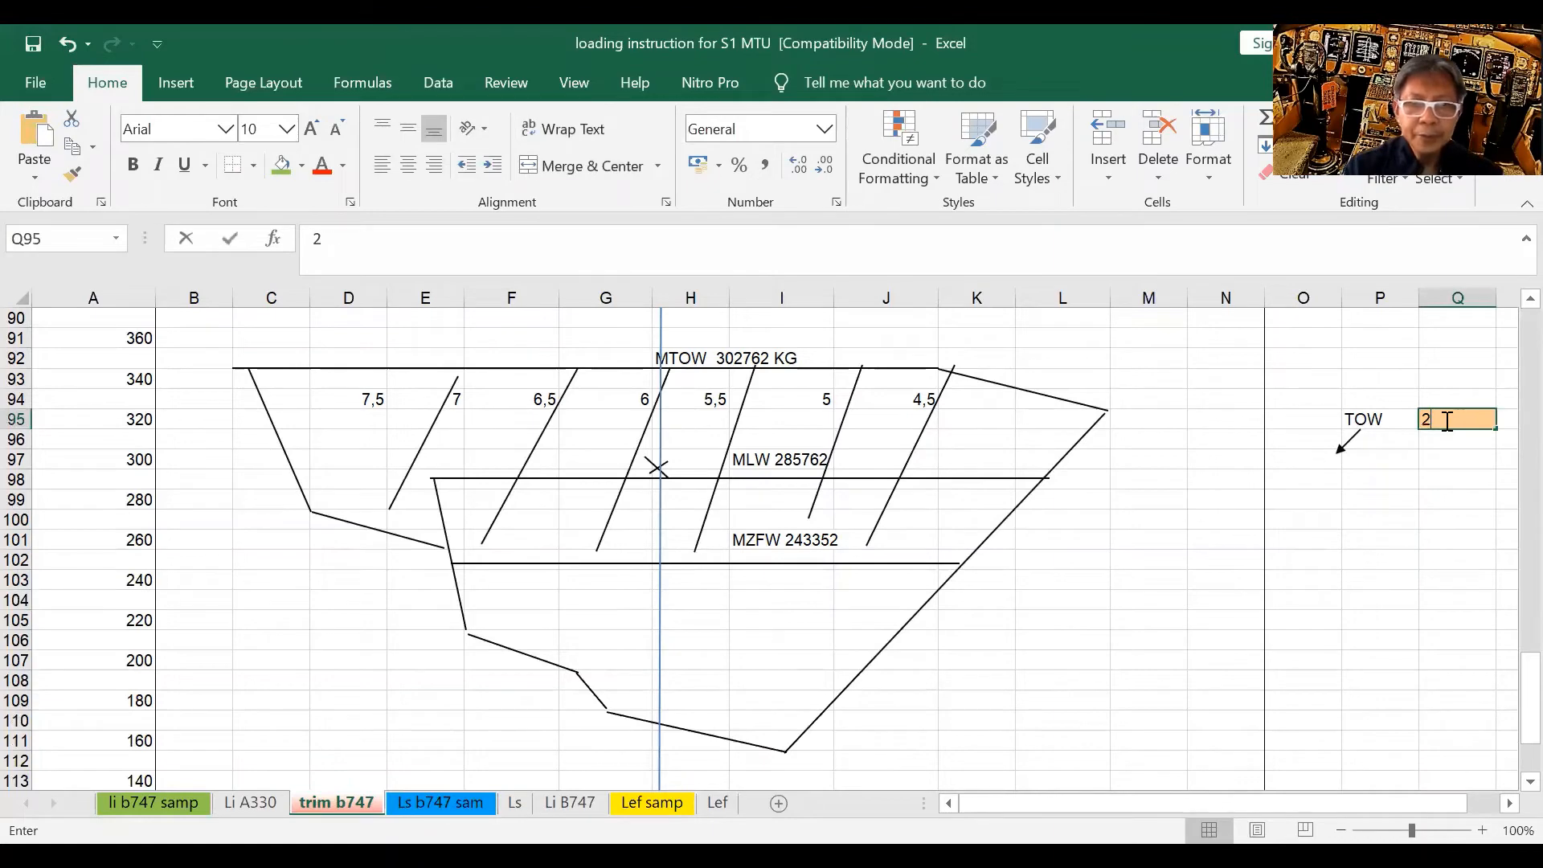
{"action": "type", "text": "875"}
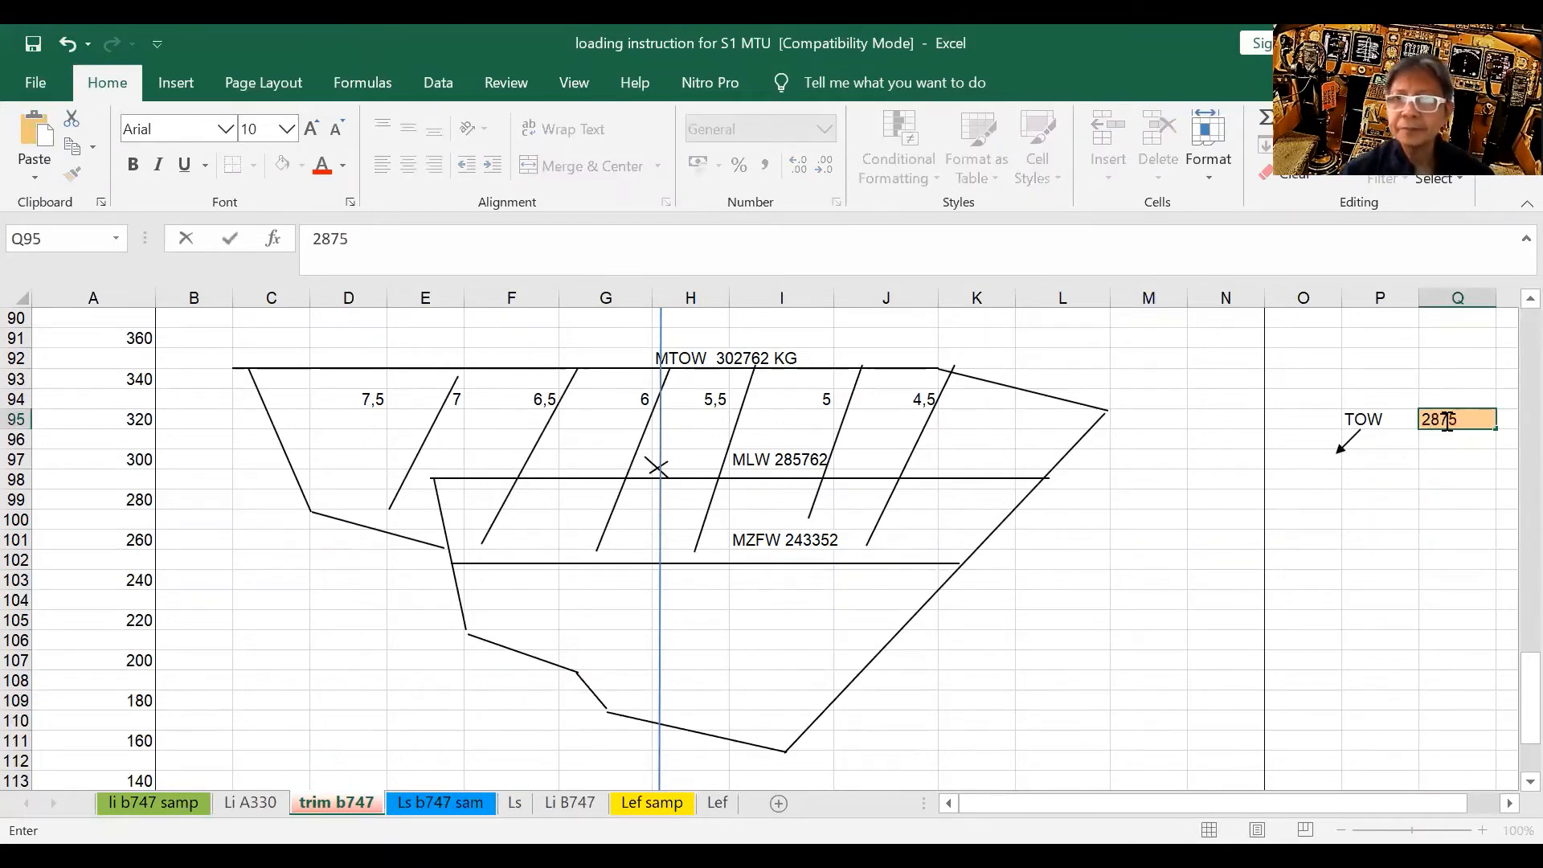
{"action": "type", "text": "33"}
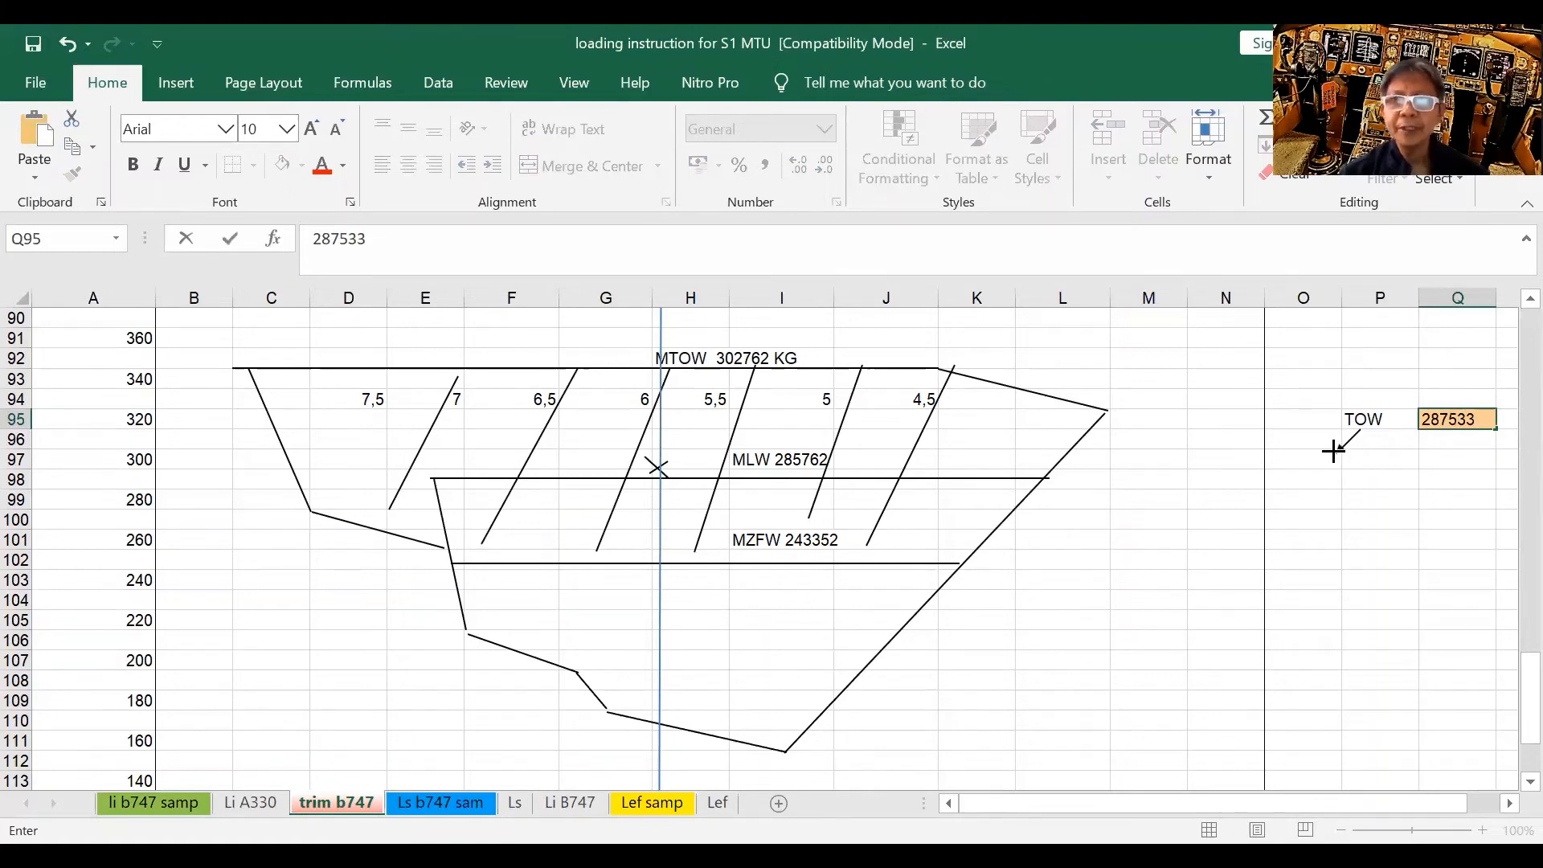
Step: Extend the TOW arrow toward the chart's border and draw a horizontal line across the chart just above the MLW line, through the cross mark
{"action": "left_click", "coordinate": [1337, 449]}
{"action": "left_click_drag", "start_coordinate": [1282, 484], "coordinate": [1276, 493]}
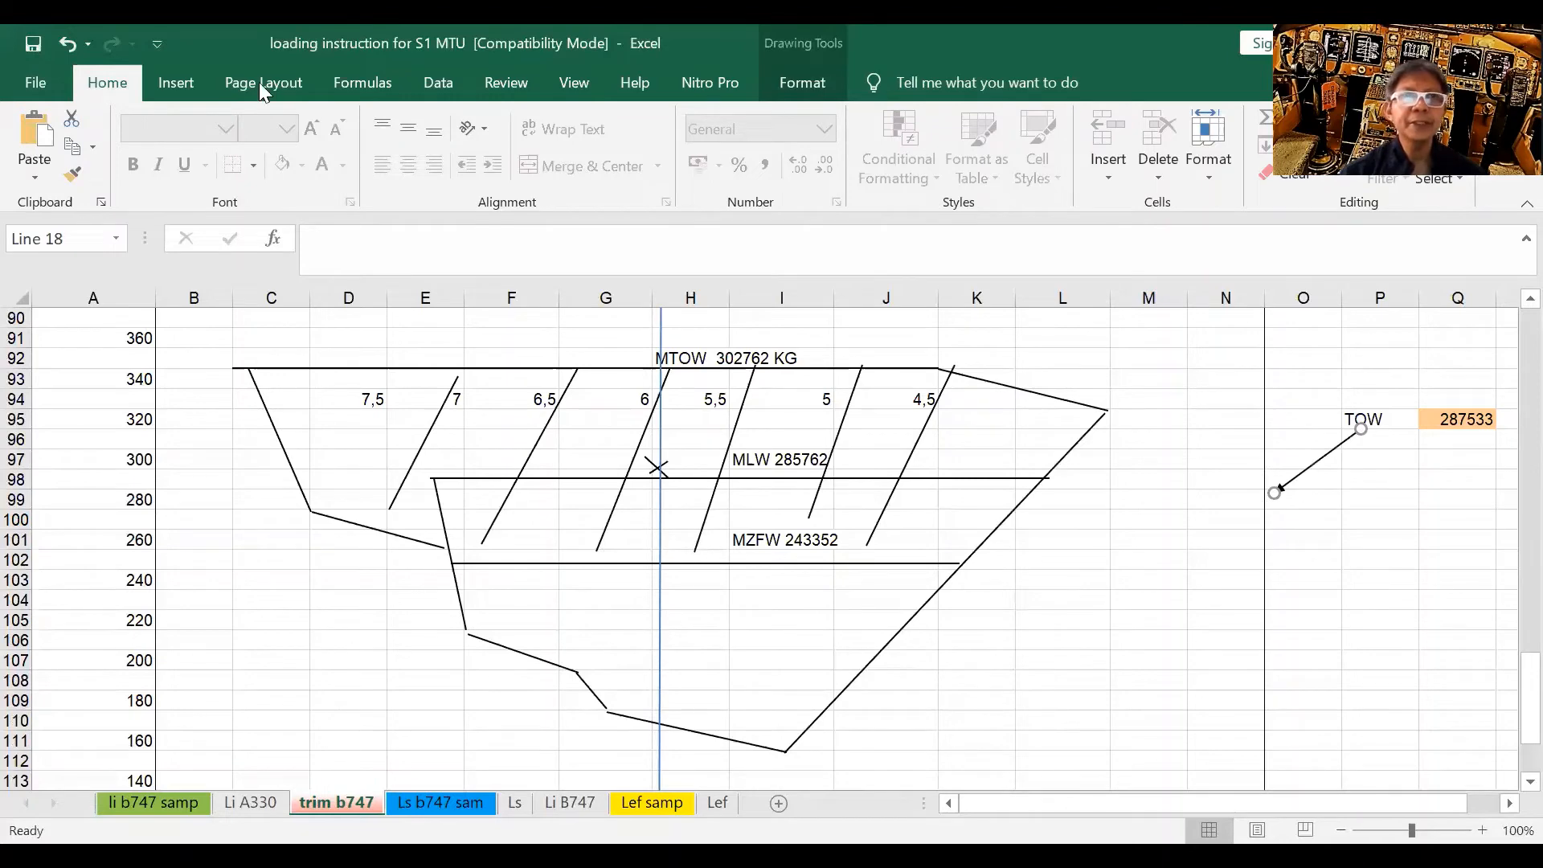
{"action": "left_click", "coordinate": [183, 84]}
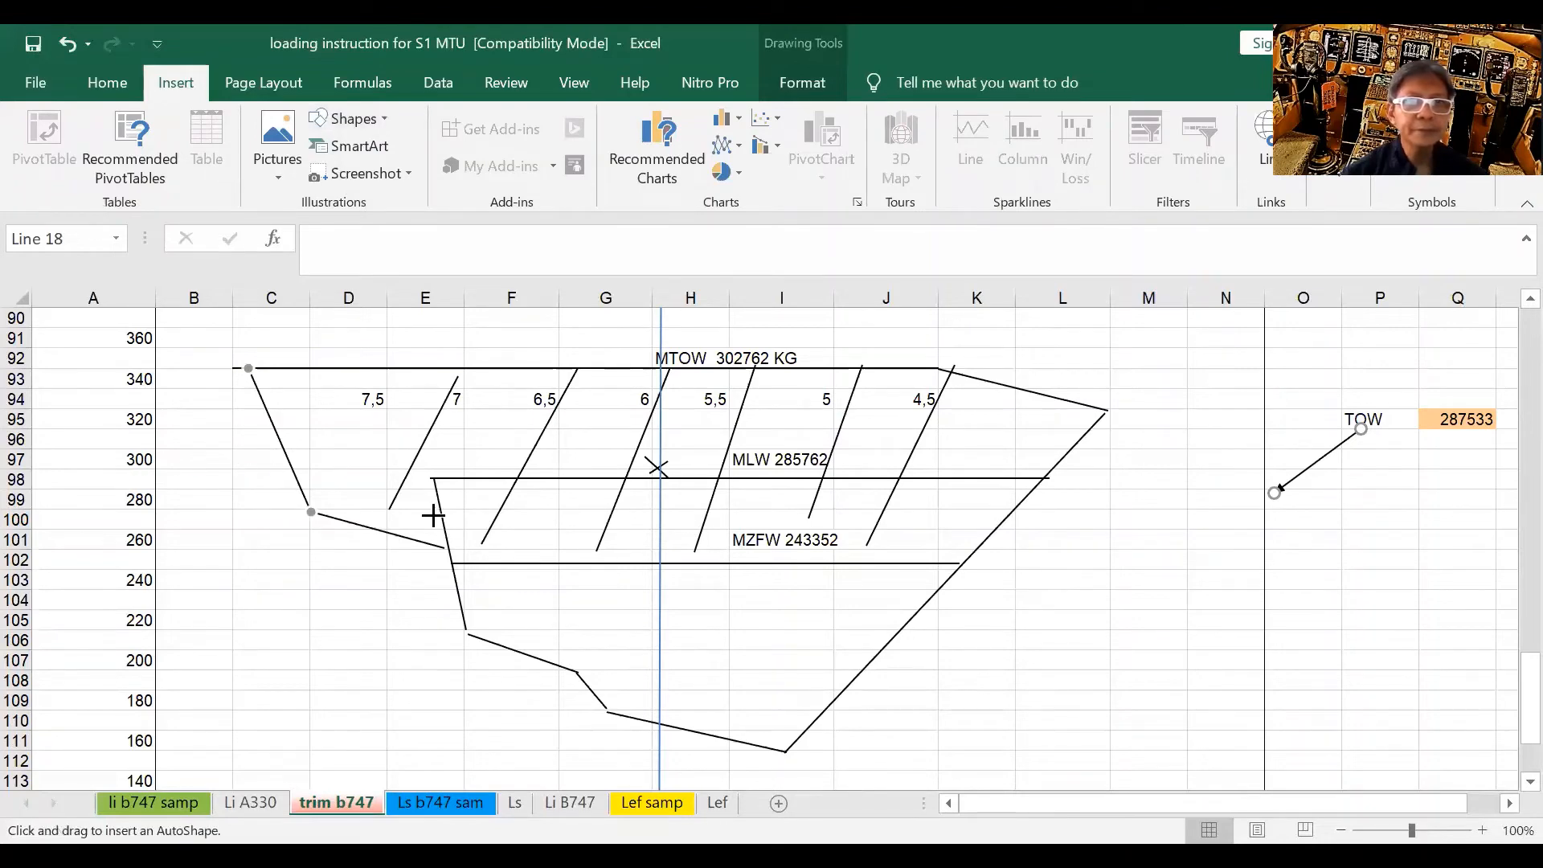
{"action": "left_click_drag", "start_coordinate": [131, 479], "coordinate": [1277, 480]}
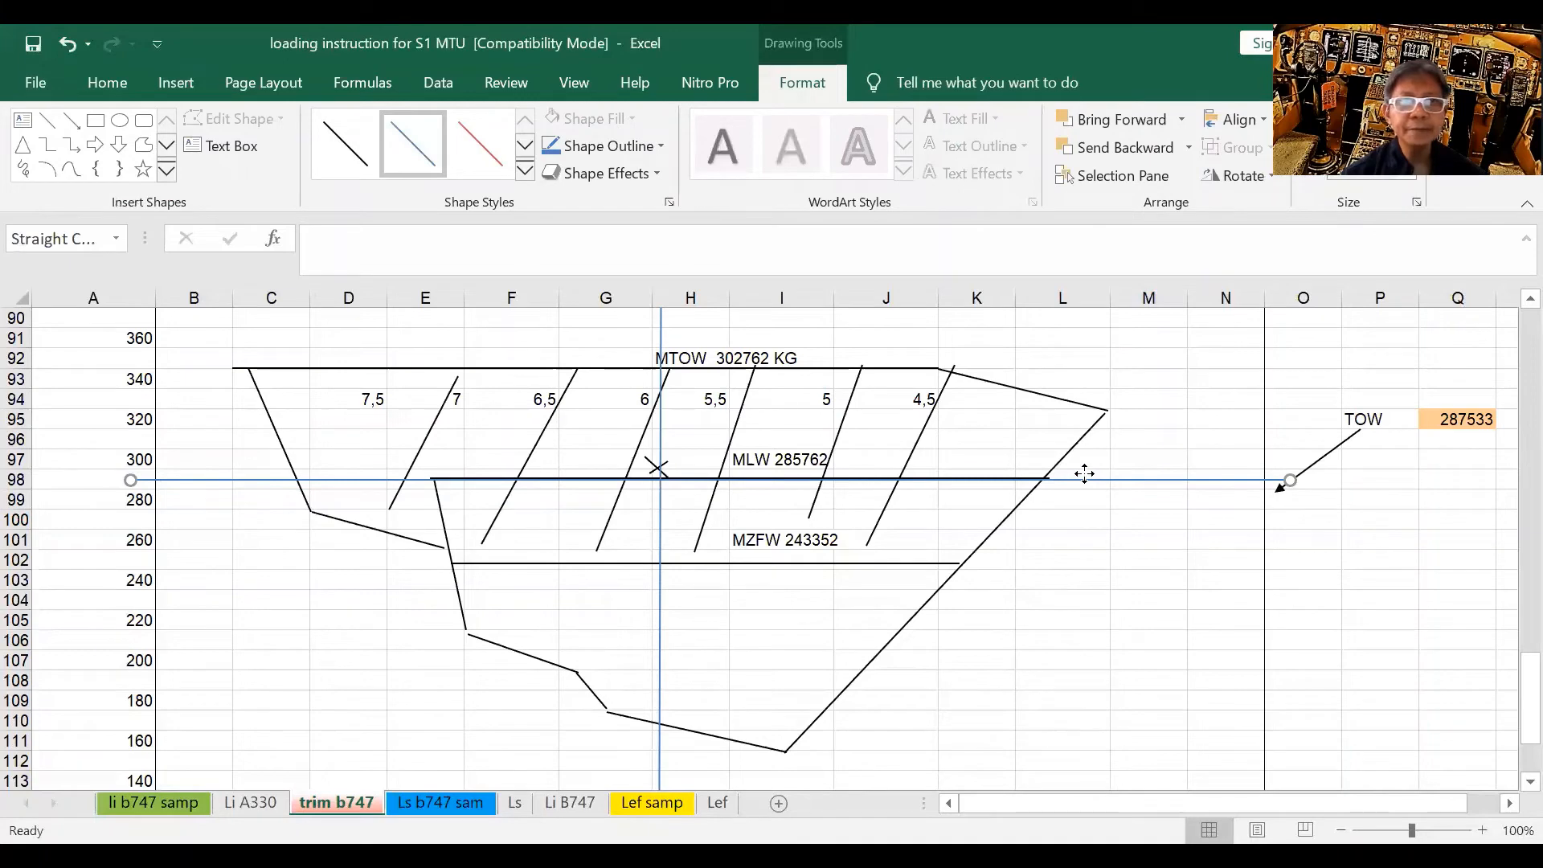
{"action": "left_click_drag", "start_coordinate": [1084, 475], "coordinate": [1084, 466]}
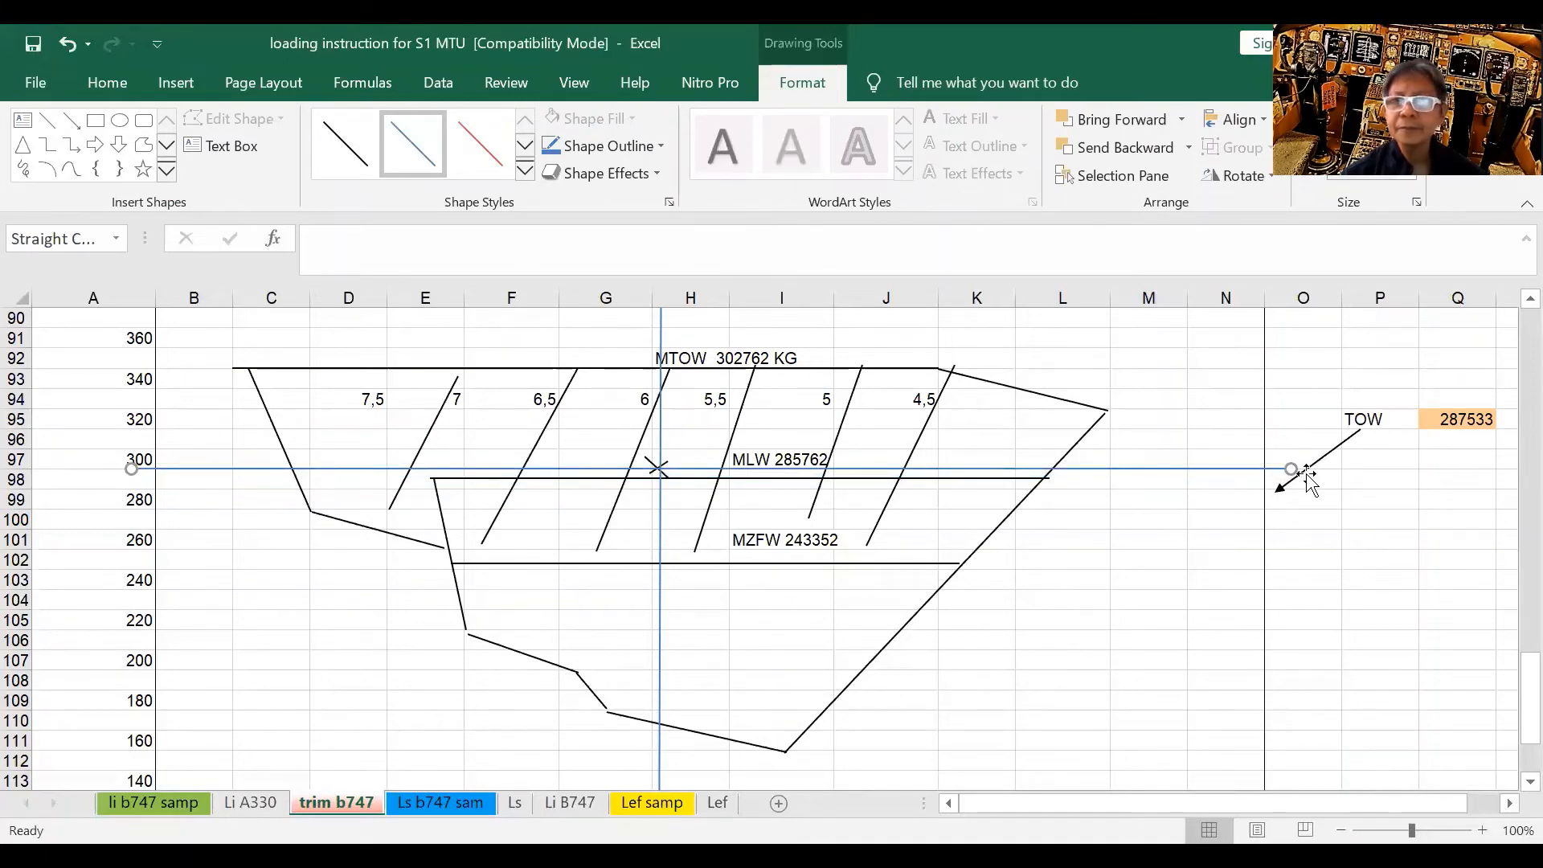
Step: Move the TOW arrow's tip onto the end of the horizontal take-off weight line, leaving that line selected
{"action": "left_click", "coordinate": [1292, 479]}
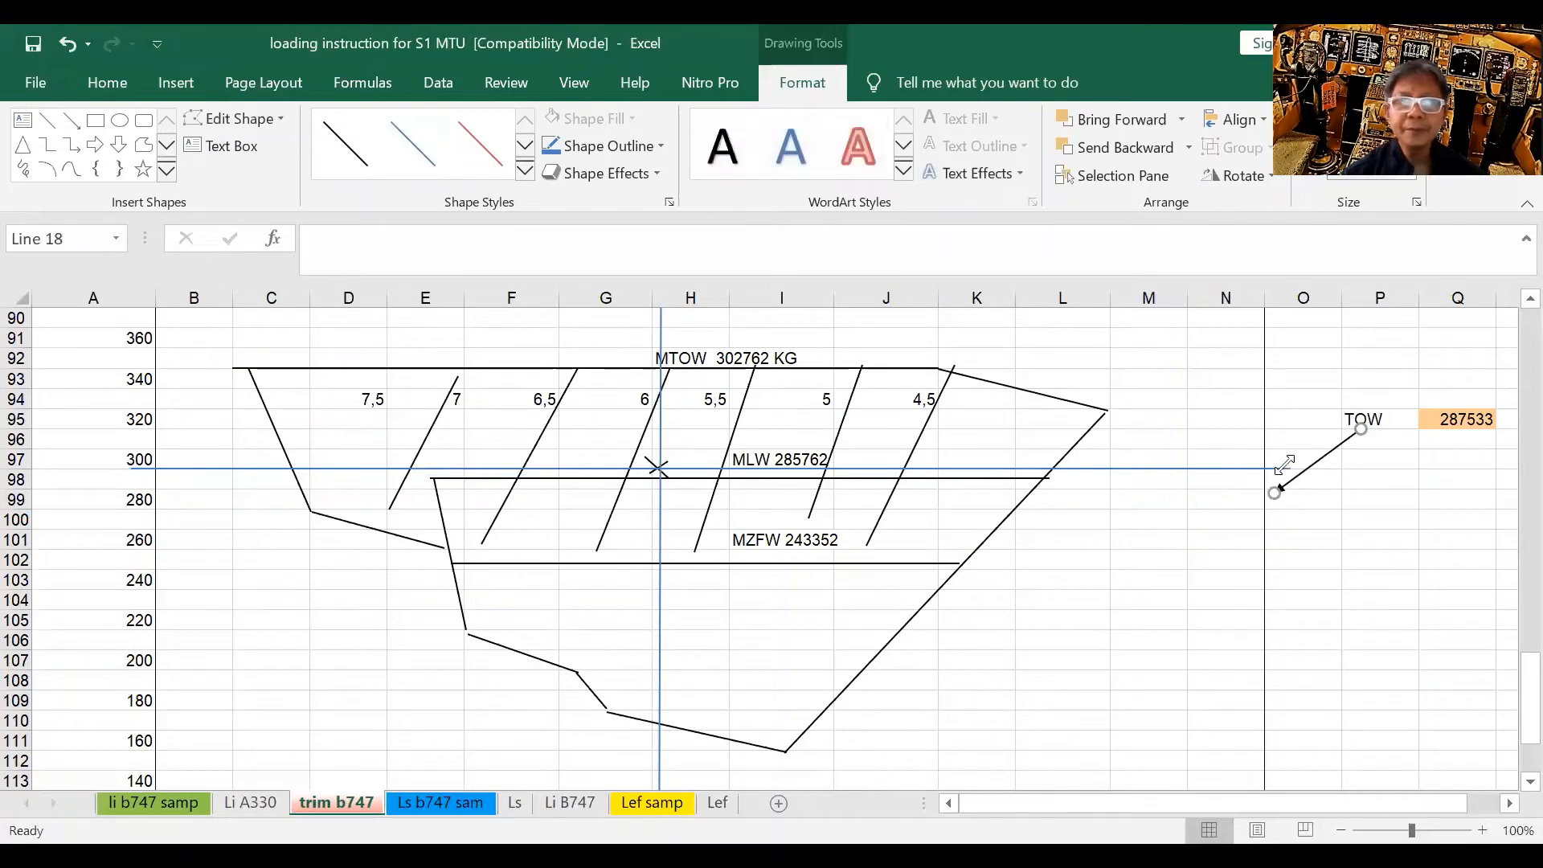
{"action": "left_click_drag", "start_coordinate": [1284, 464], "coordinate": [1284, 468]}
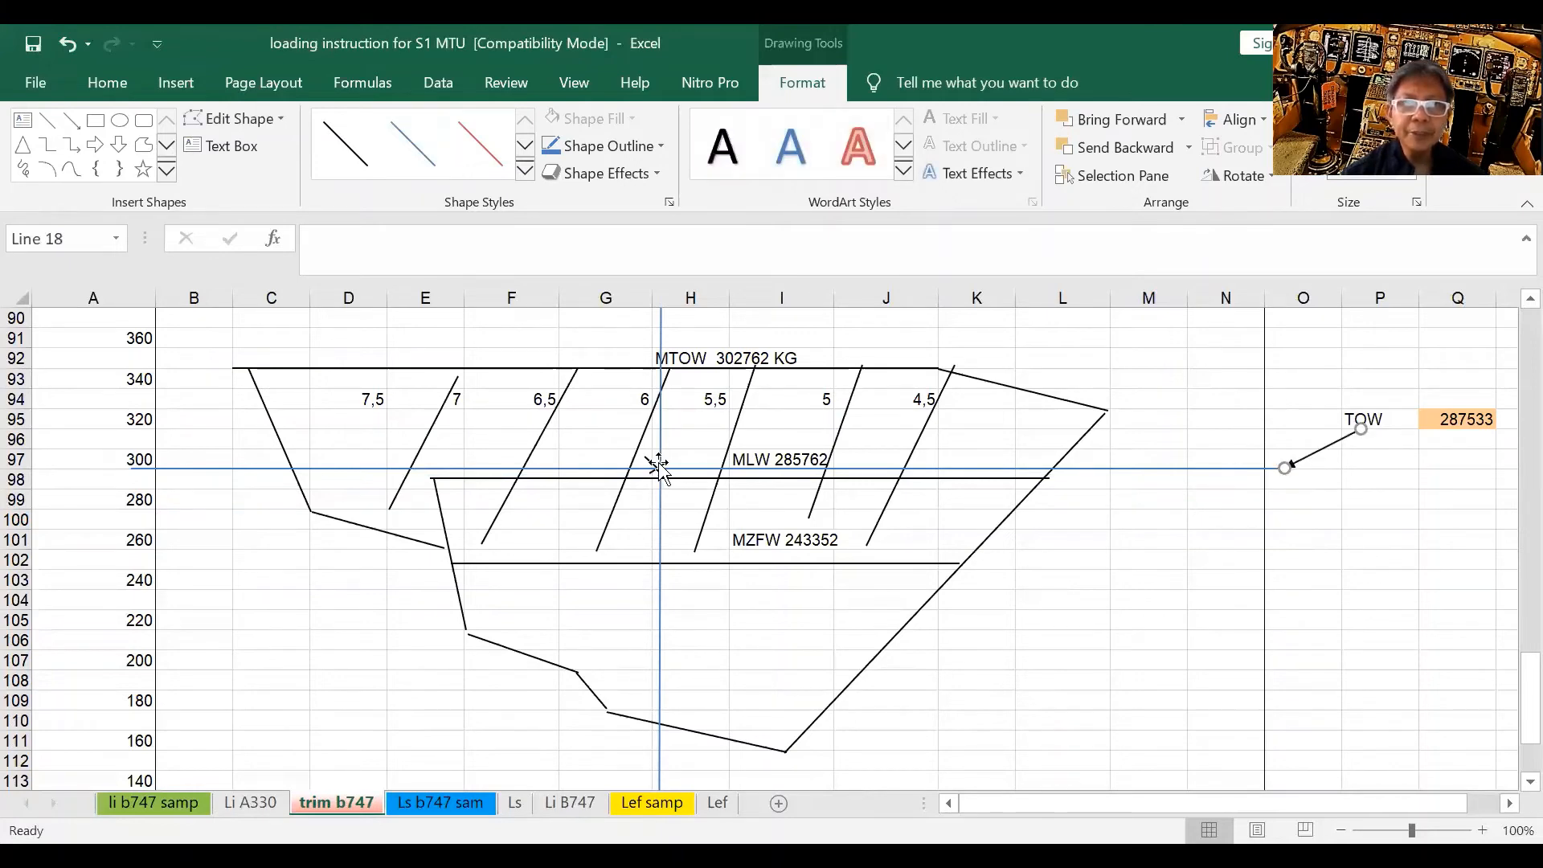
{"action": "left_click", "coordinate": [657, 467]}
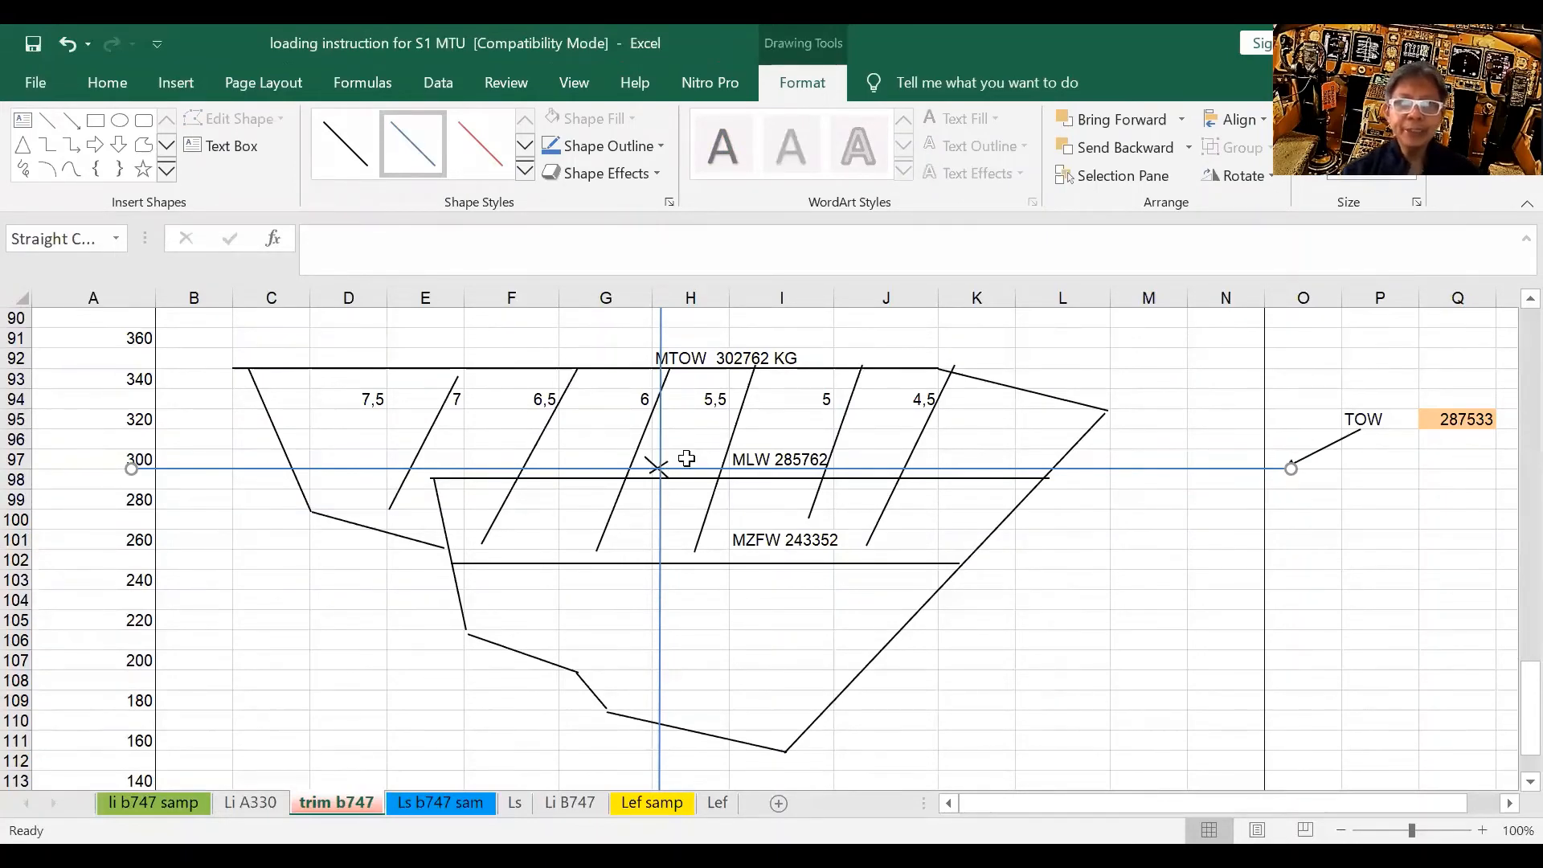
Step: Enter 5.8 as the Stab Trim in I89 and check the linked STAB TRIM in S54 of the Ls b747 sam sheet
{"action": "scroll", "coordinate": [685, 458], "scroll_direction": "up", "scroll_amount": 1}
{"action": "scroll", "coordinate": [759, 454], "scroll_direction": "up", "scroll_amount": 1}
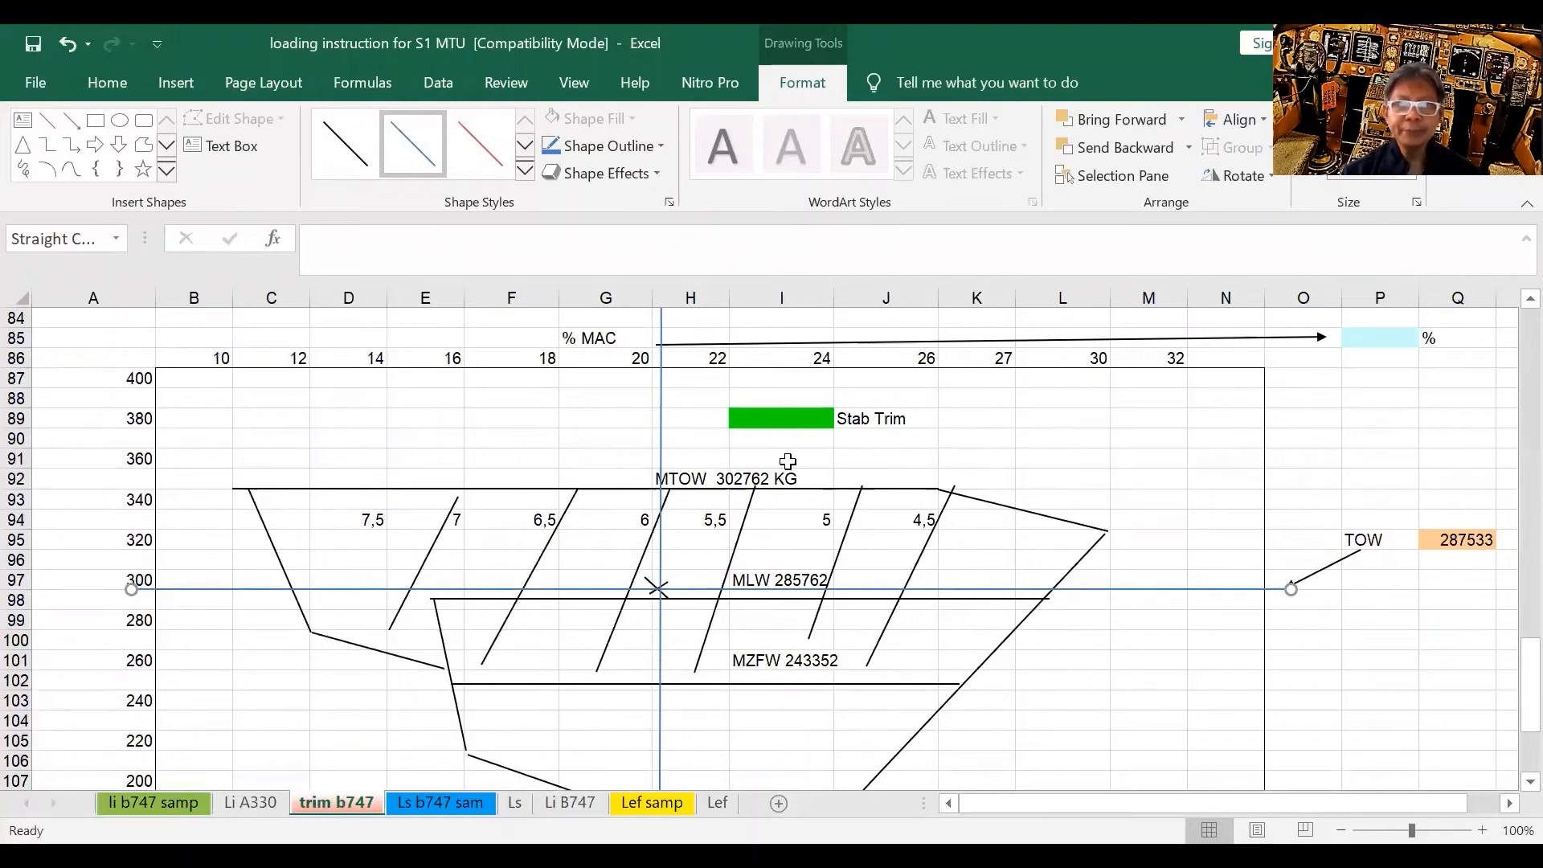
{"action": "scroll", "coordinate": [787, 460], "scroll_direction": "up", "scroll_amount": 1}
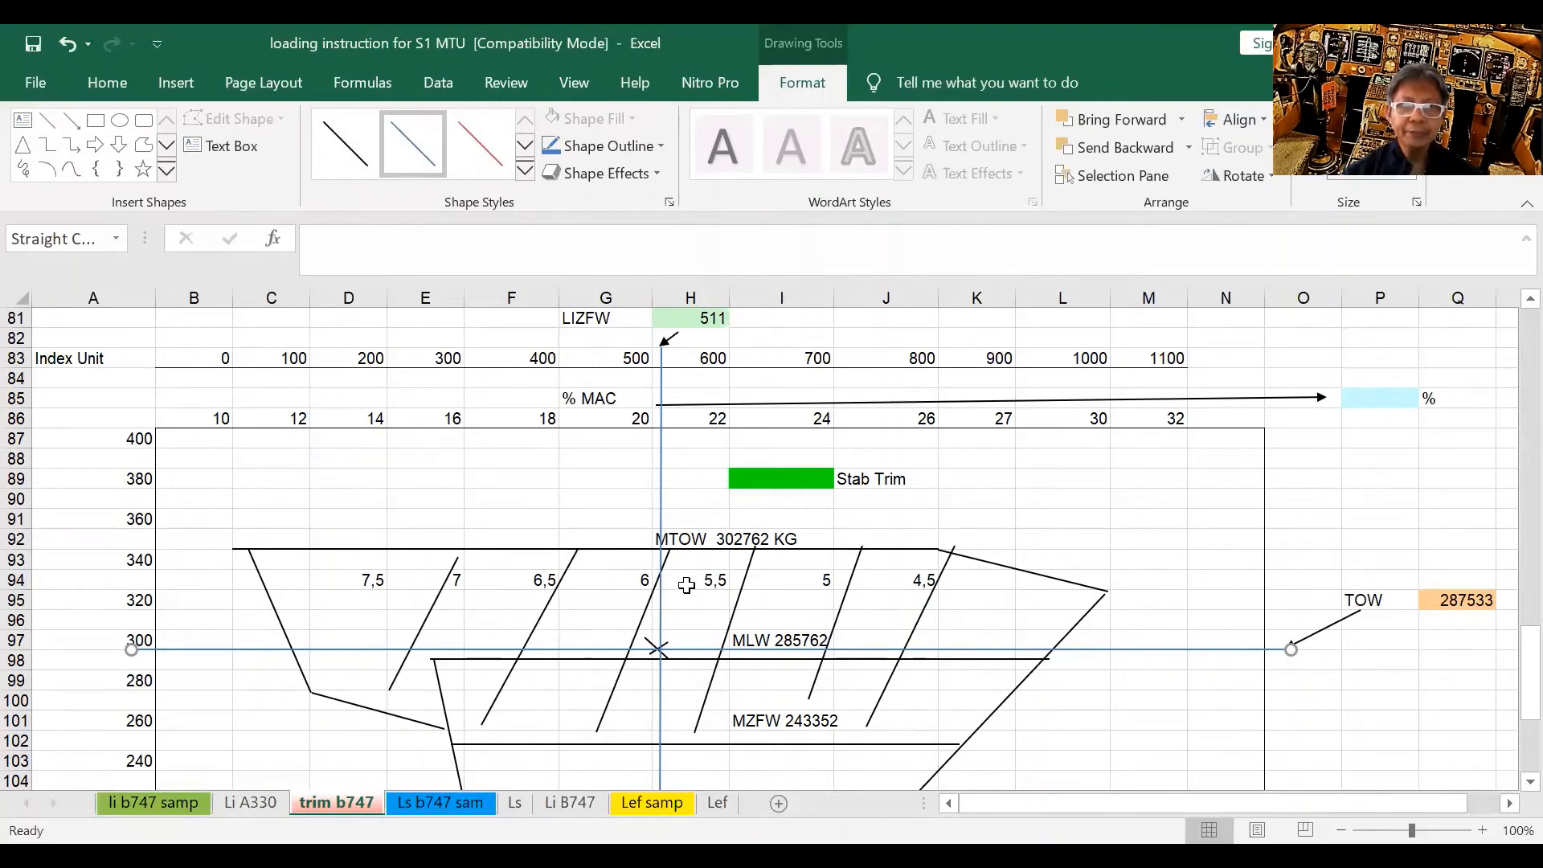
{"action": "left_click", "coordinate": [776, 483]}
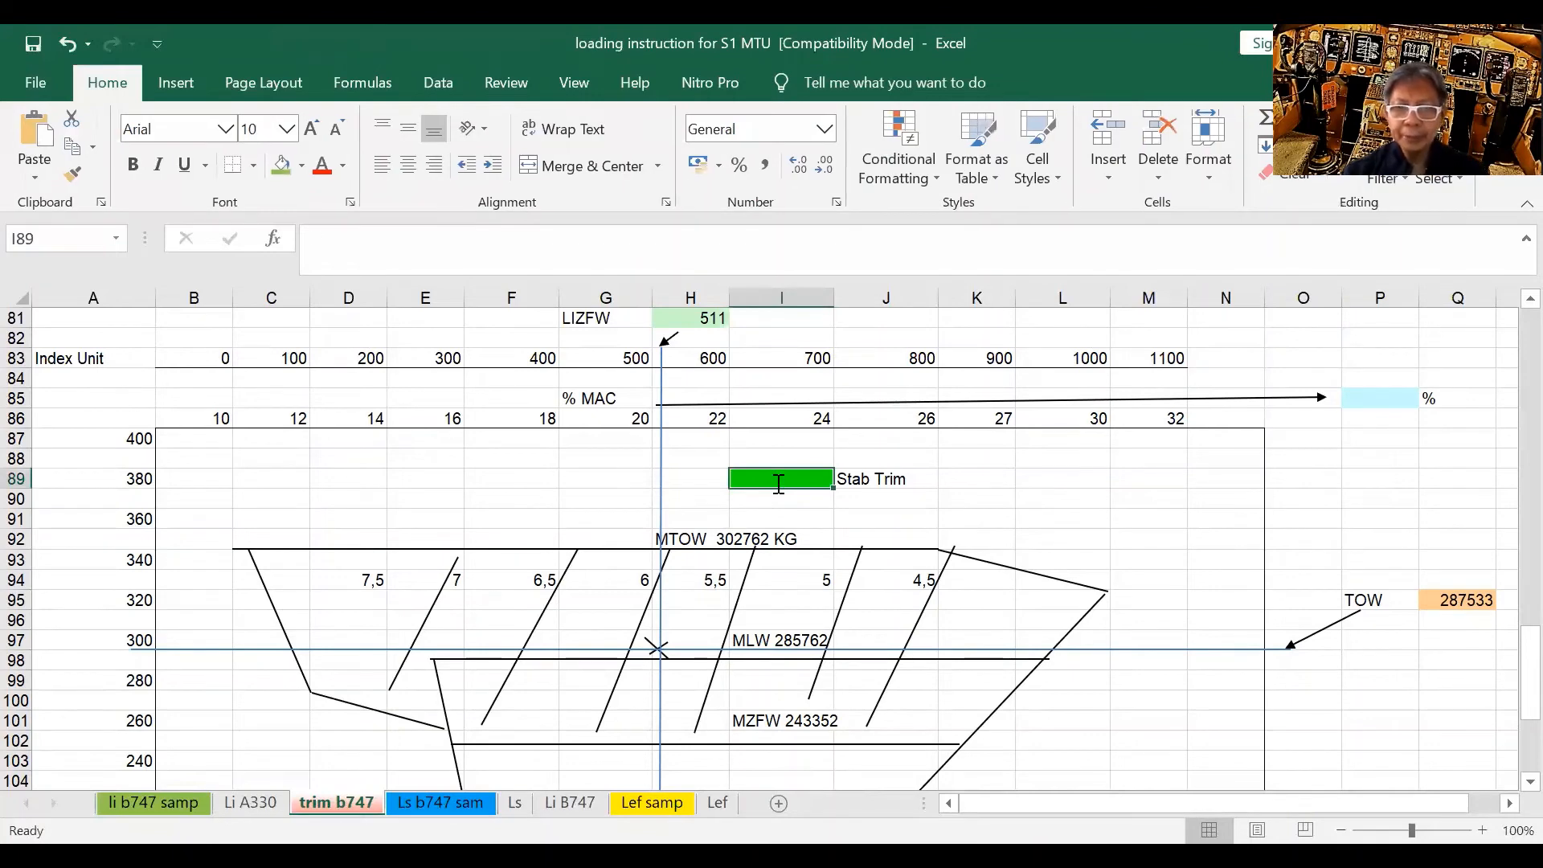
{"action": "type", "text": "5"}
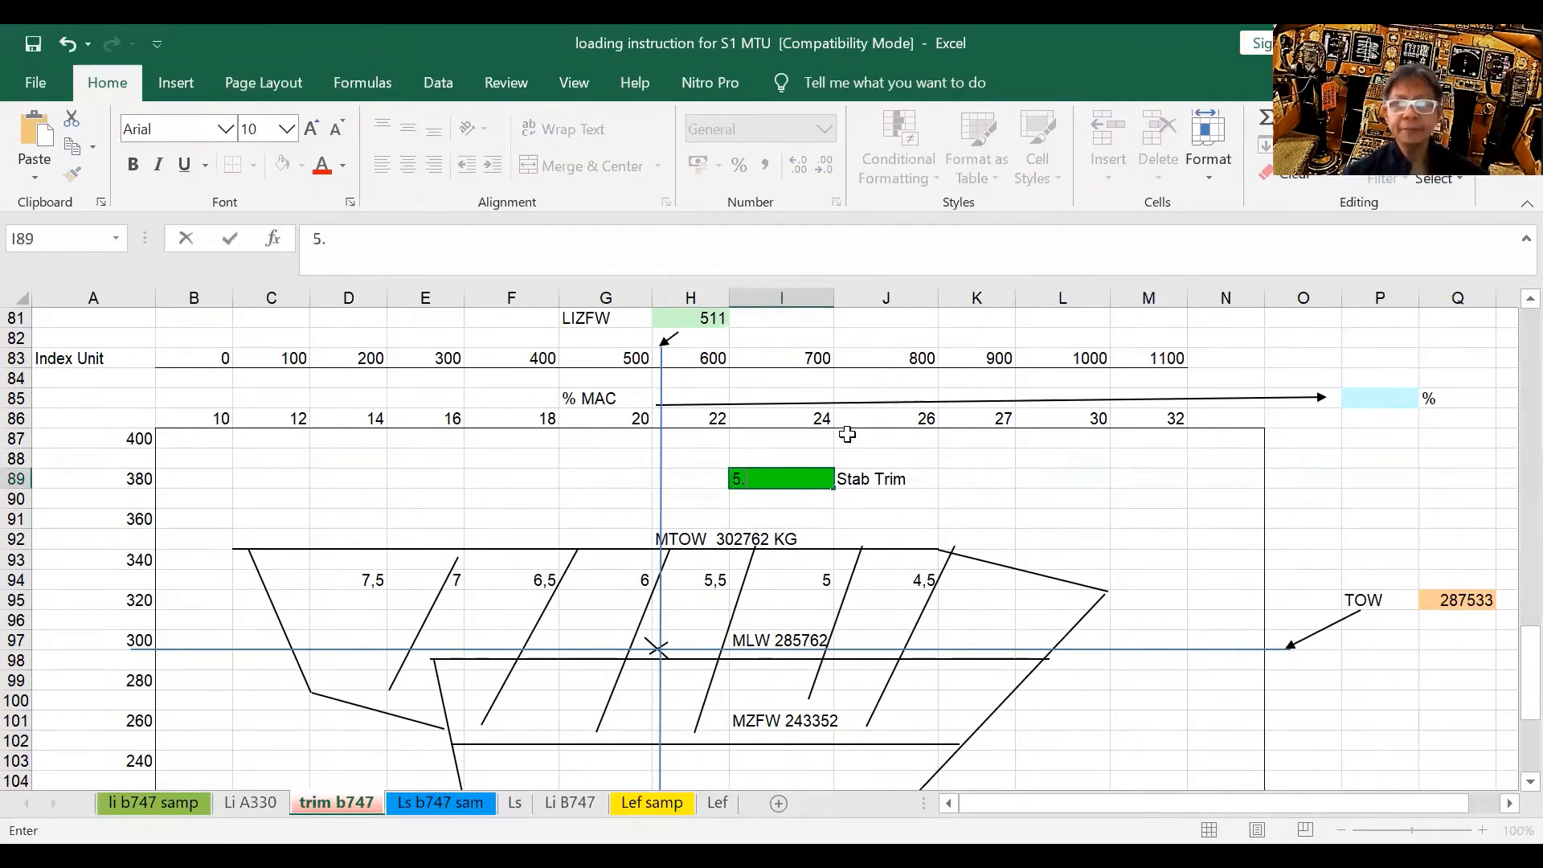
{"action": "type", "text": ".8"}
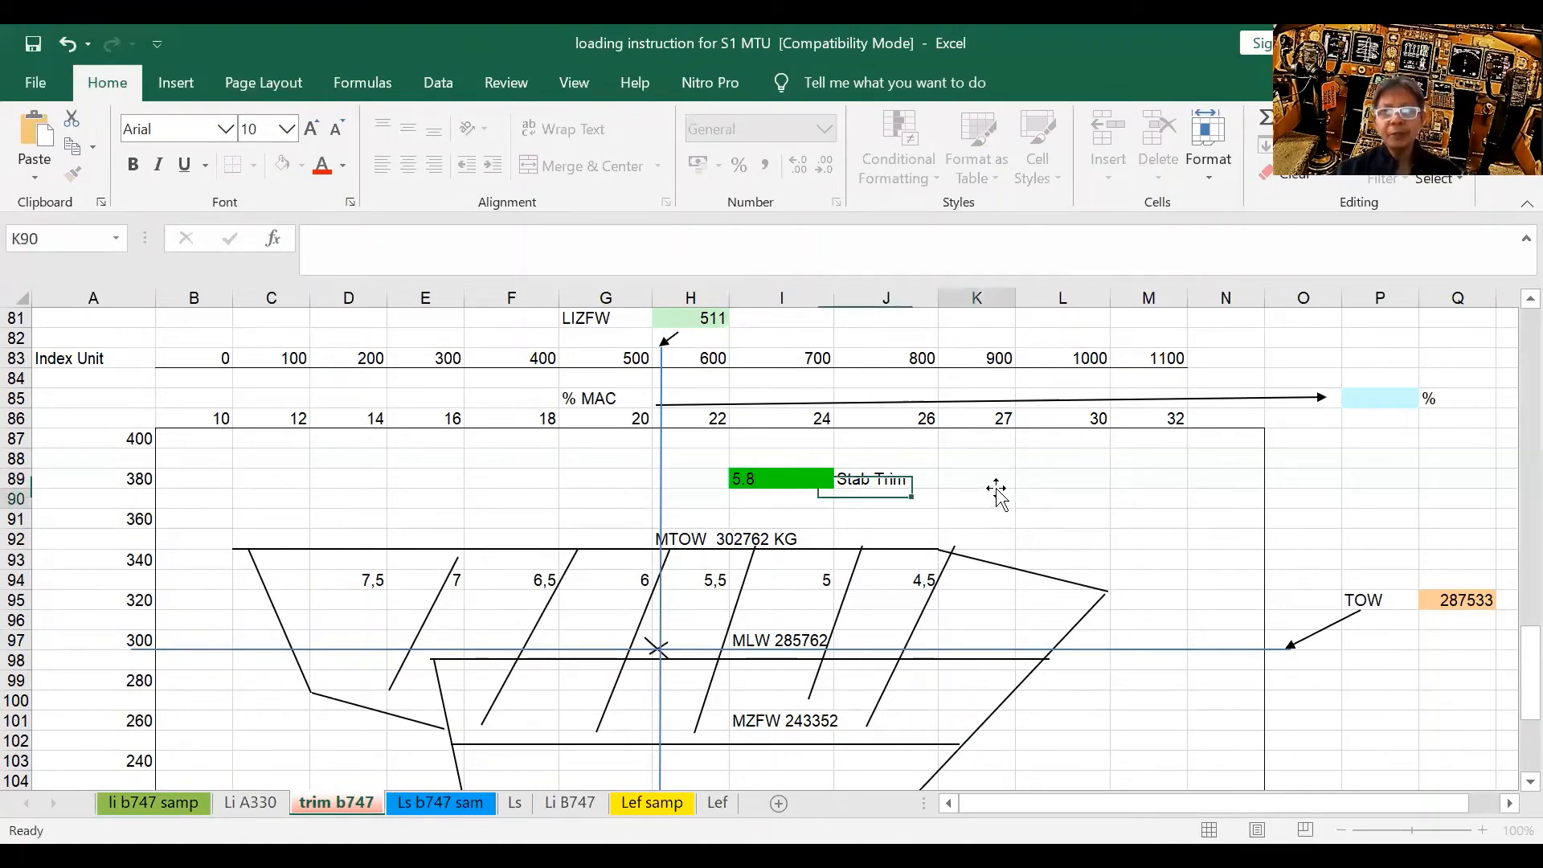
{"action": "left_click", "coordinate": [996, 498]}
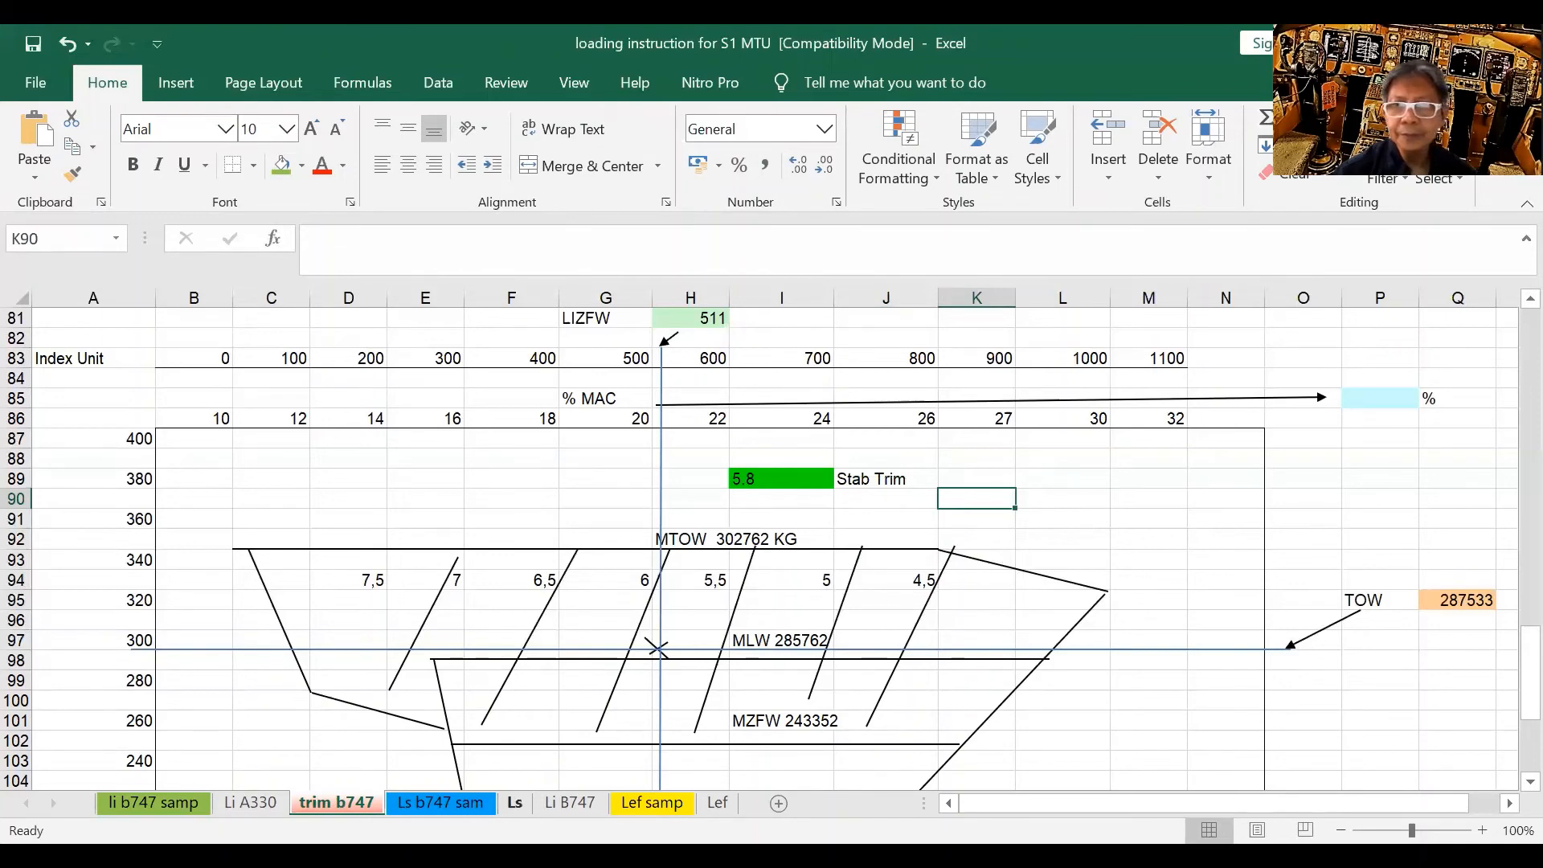
{"action": "key", "text": "ctrl+Page_Down"}
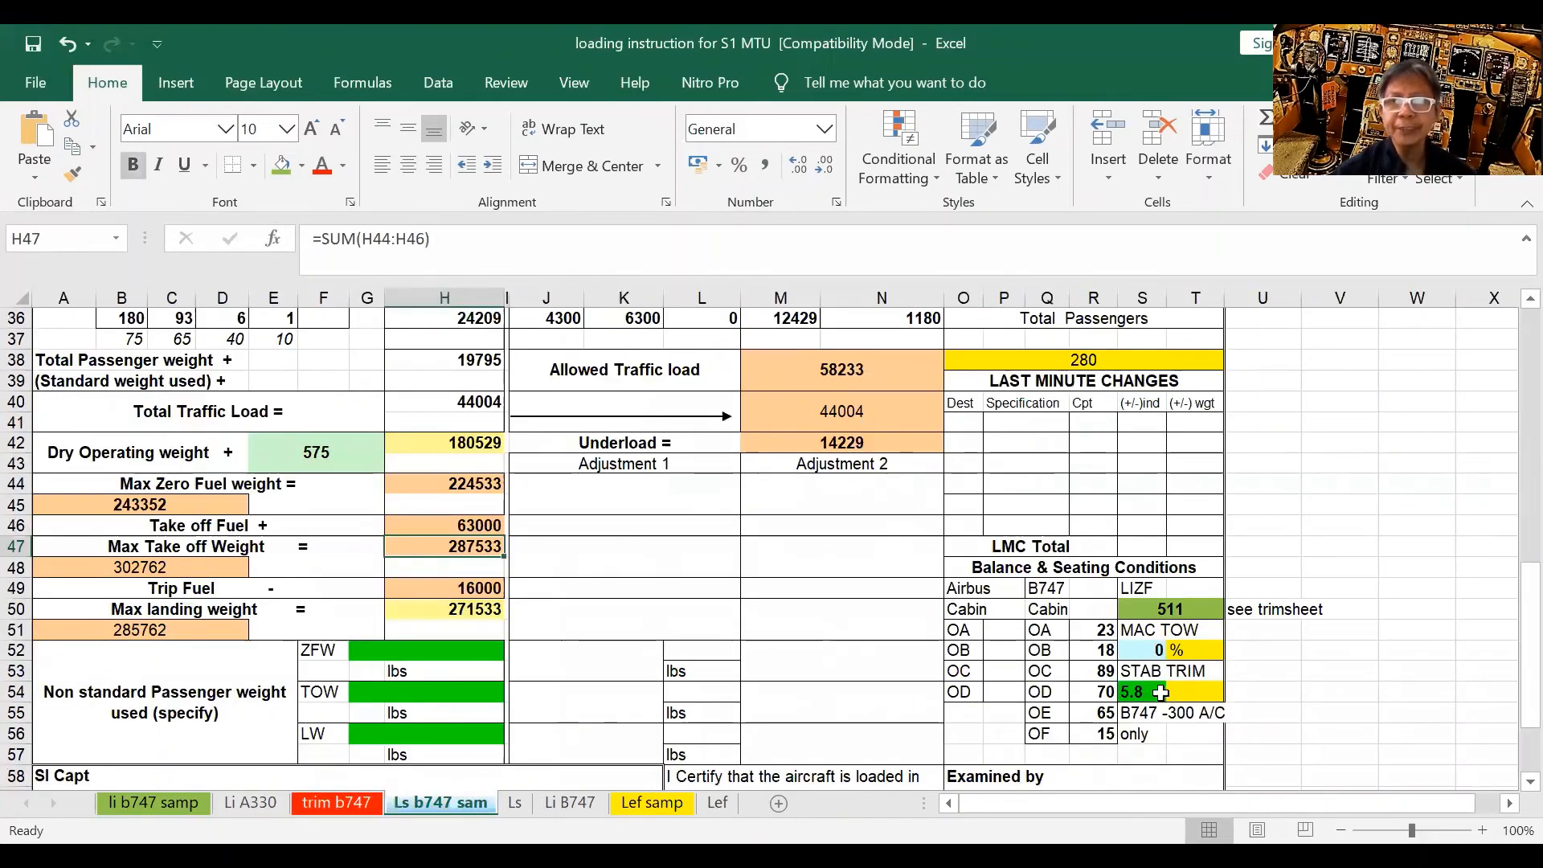
{"action": "left_click", "coordinate": [1160, 692]}
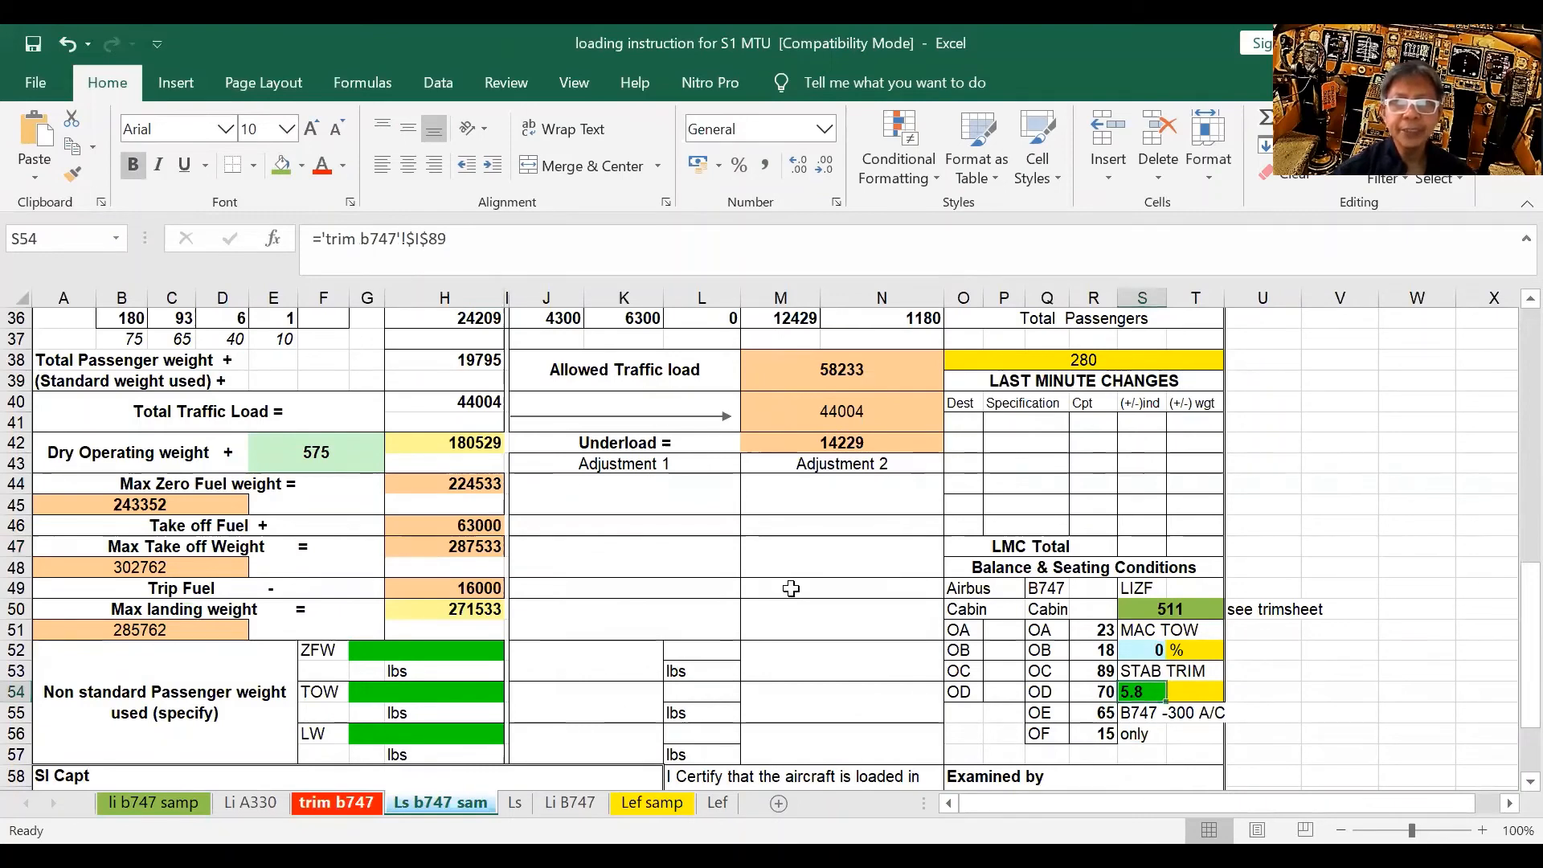
Step: Return to the trim b747 sheet and enter 20,5 as the % MAC in P85
{"action": "key", "text": "ctrl+Page_Up"}
{"action": "scroll", "coordinate": [892, 595], "scroll_direction": "up", "scroll_amount": 2}
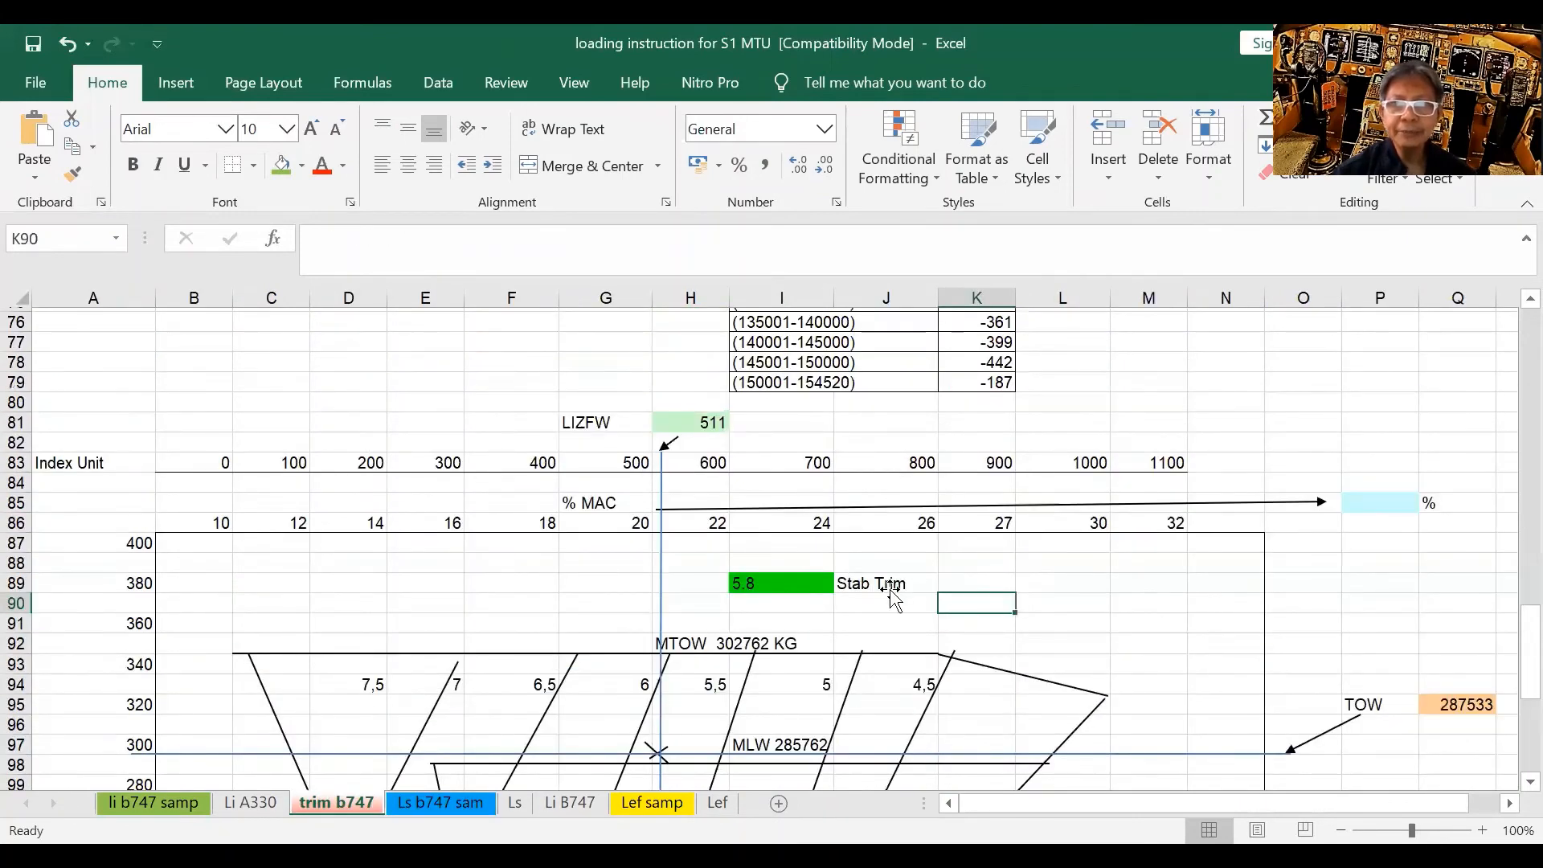
{"action": "scroll", "coordinate": [892, 599], "scroll_direction": "up", "scroll_amount": 1}
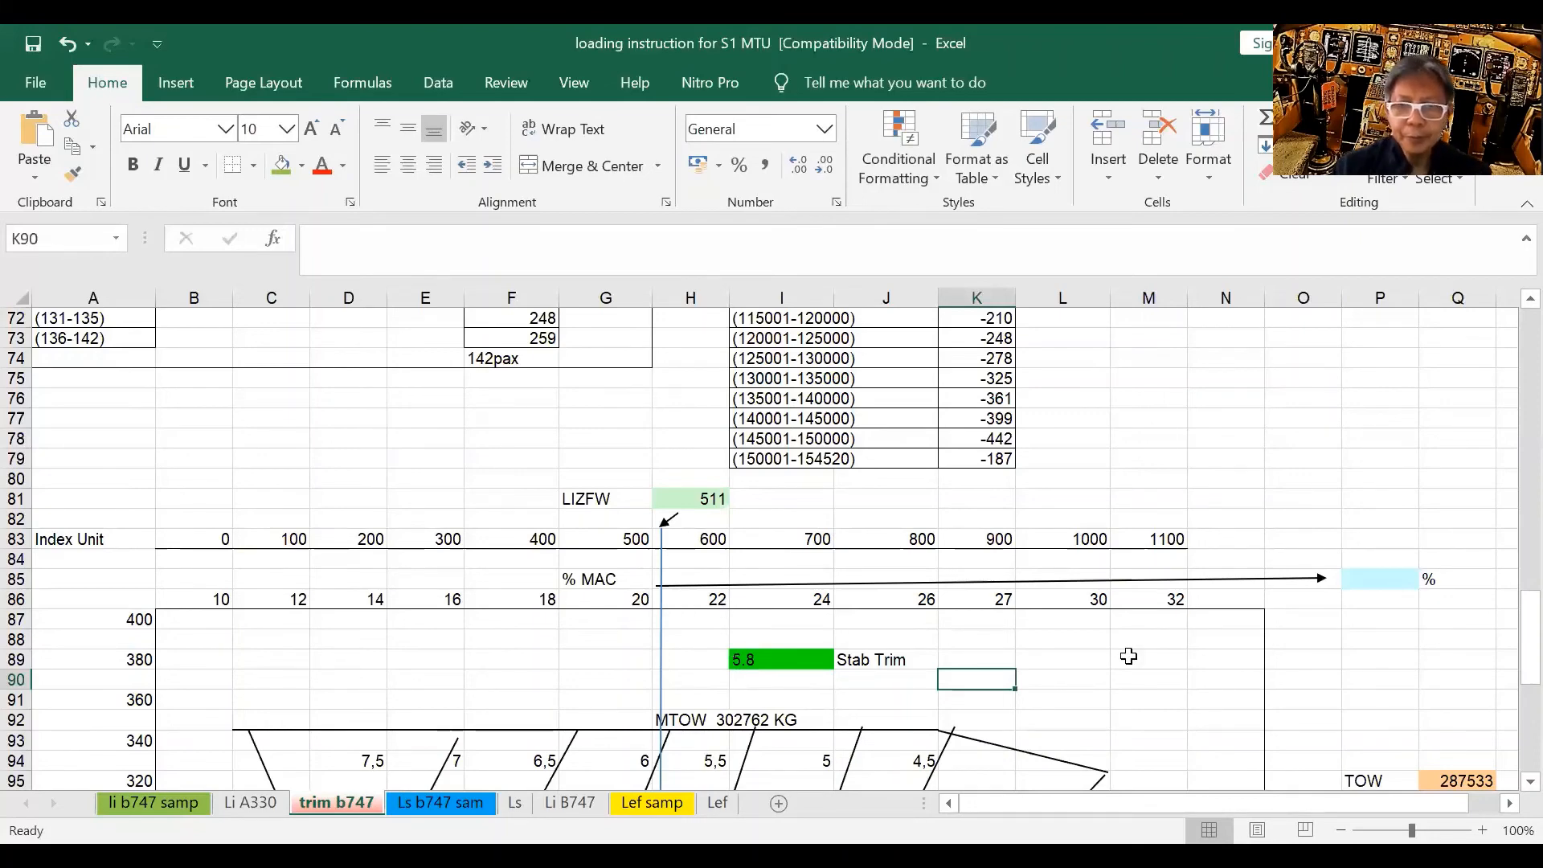
{"action": "left_click", "coordinate": [1380, 579]}
{"action": "type", "text": "20,5"}
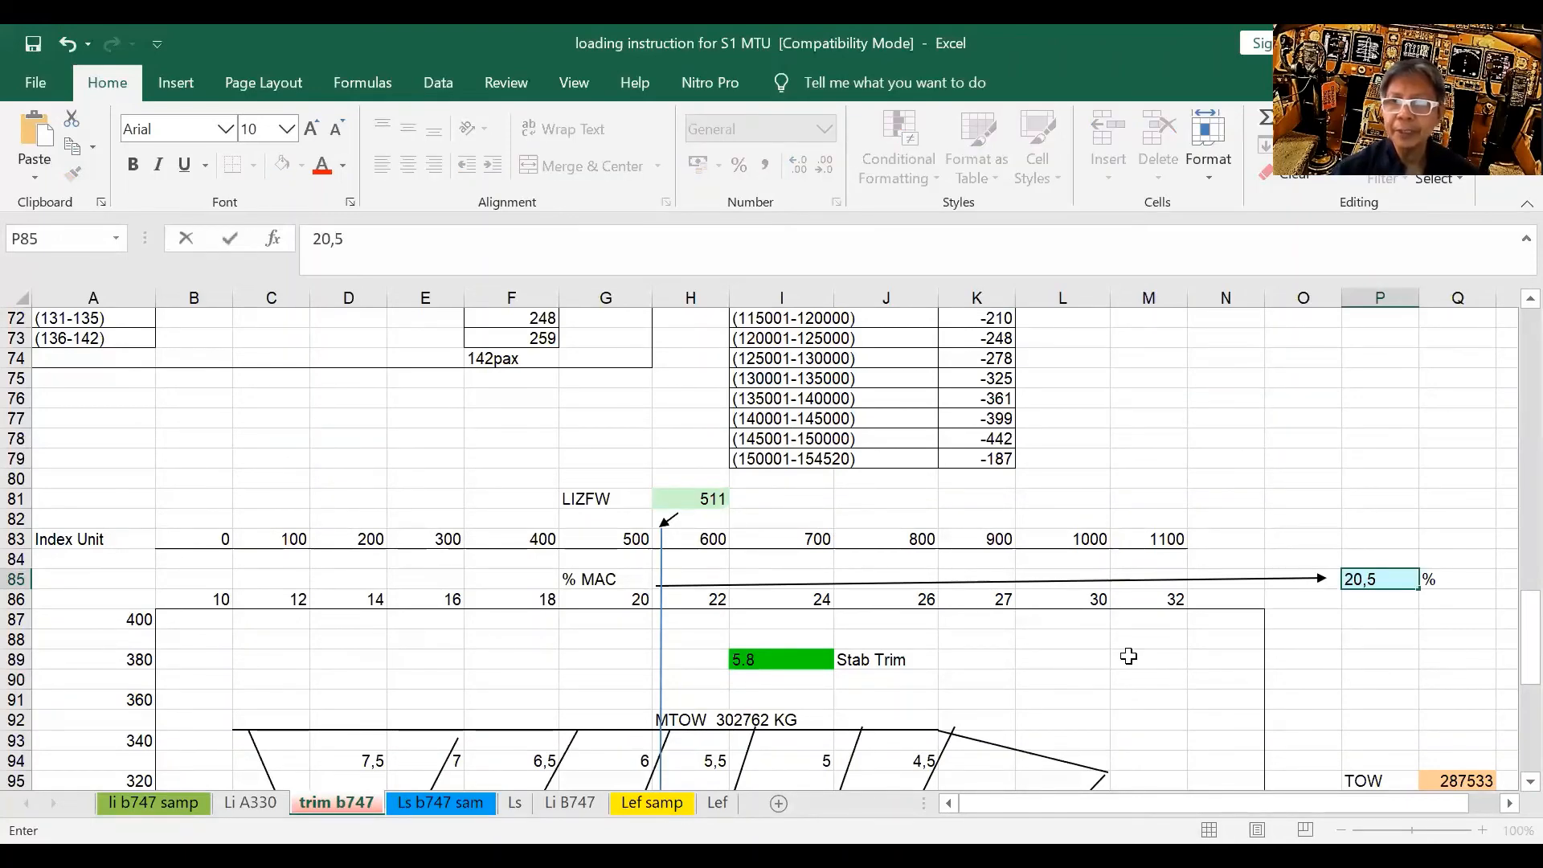
Step: Re-enter the % MAC in P85 as 20.5, using a decimal point
{"action": "left_click", "coordinate": [1379, 679]}
{"action": "key", "text": "Up"}
{"action": "key", "text": "Up"}
{"action": "key", "text": "Up"}
{"action": "key", "text": "Up"}
{"action": "key", "text": "Up"}
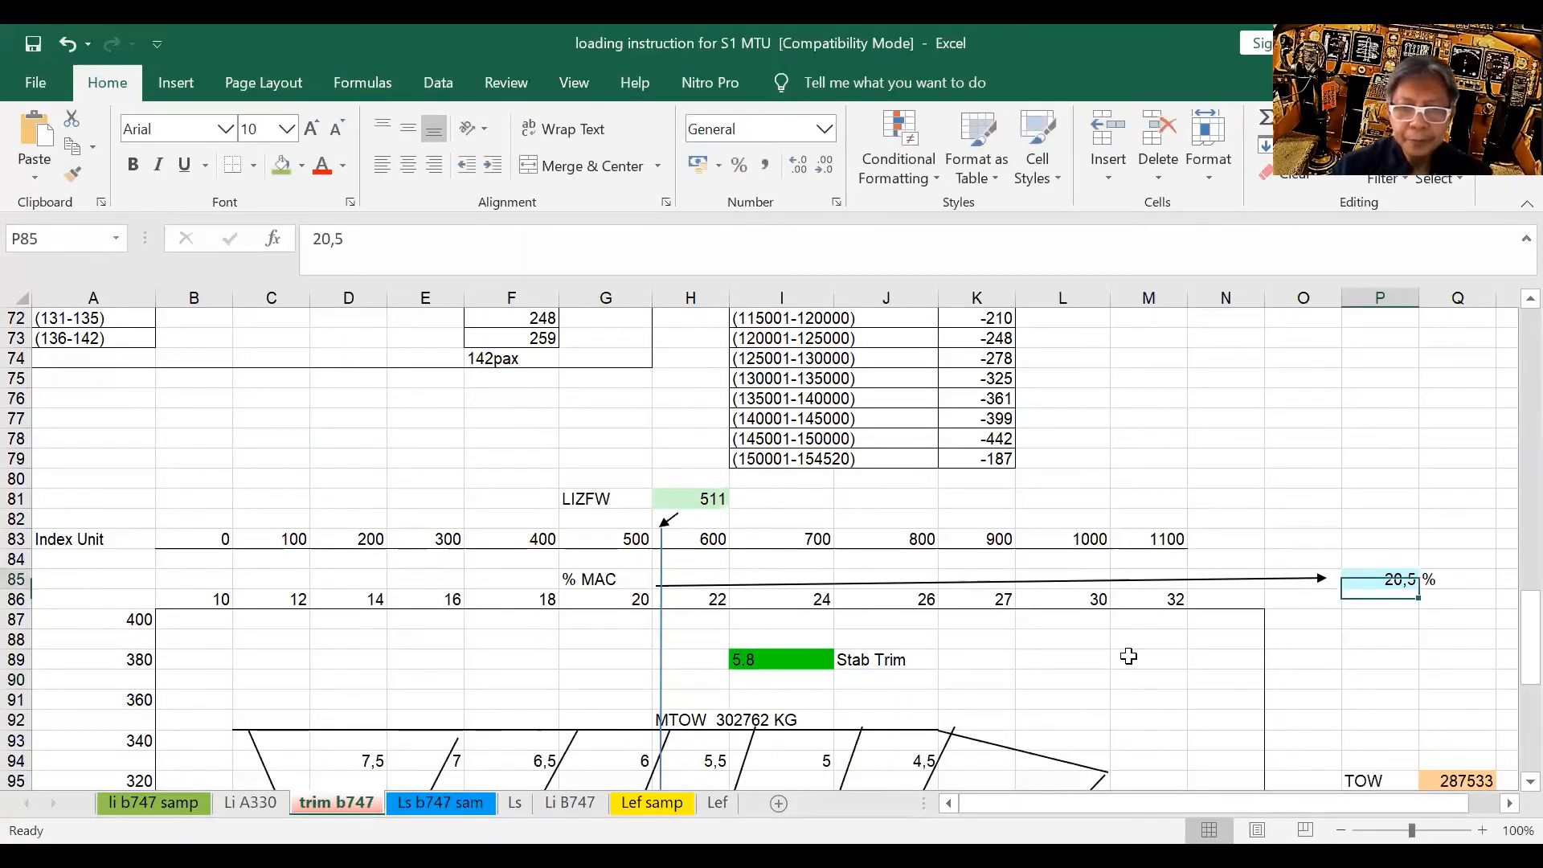
{"action": "type", "text": "20.5"}
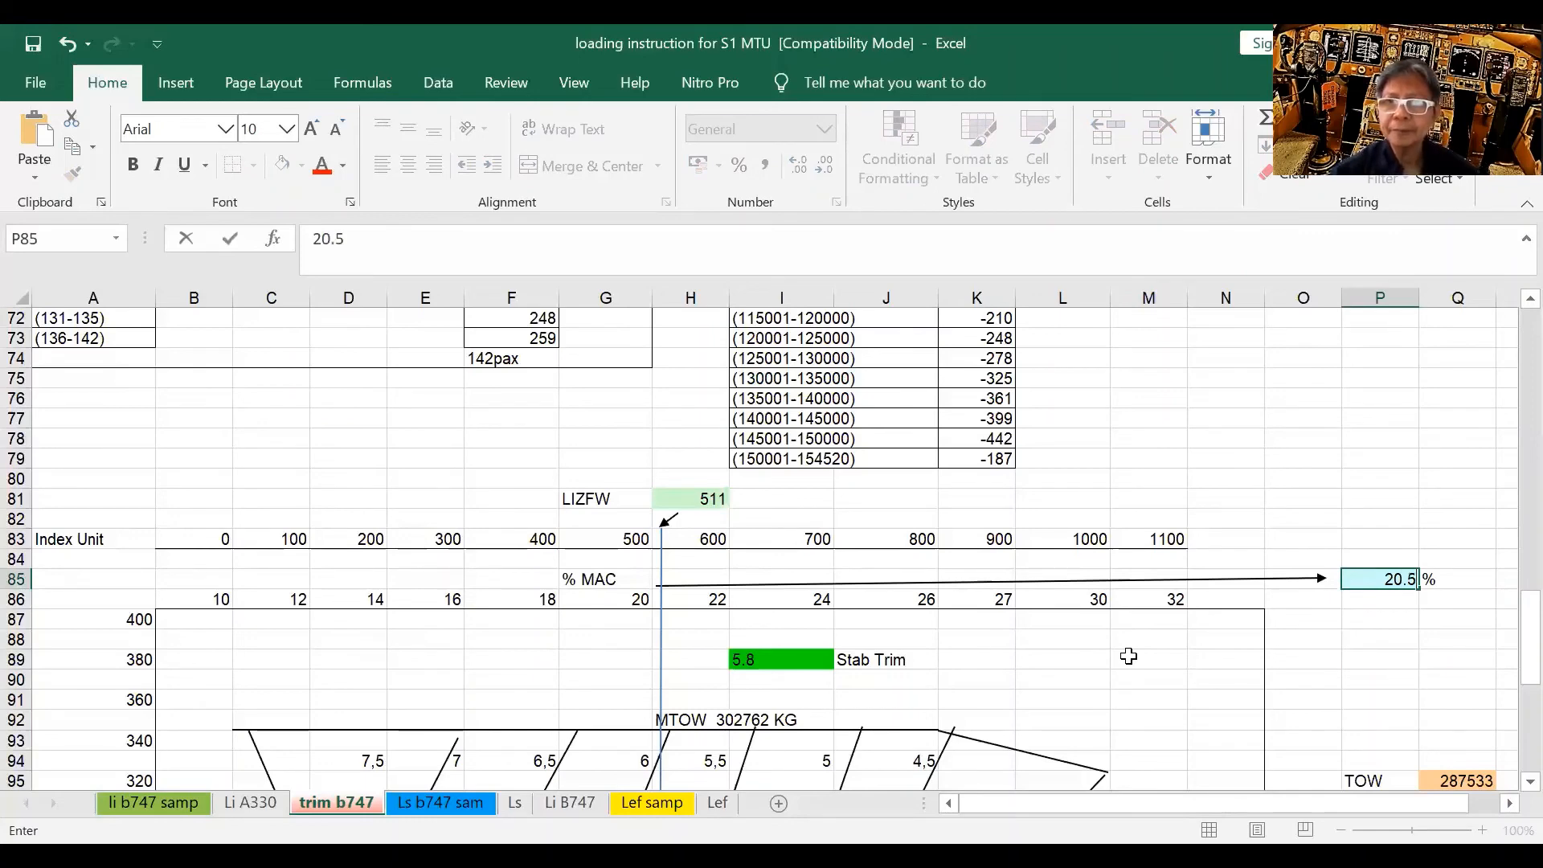
{"action": "key", "text": "Return"}
{"action": "key", "text": "Down"}
{"action": "key", "text": "Down"}
{"action": "key", "text": "Down"}
{"action": "key", "text": "Down"}
{"action": "key", "text": "Down"}
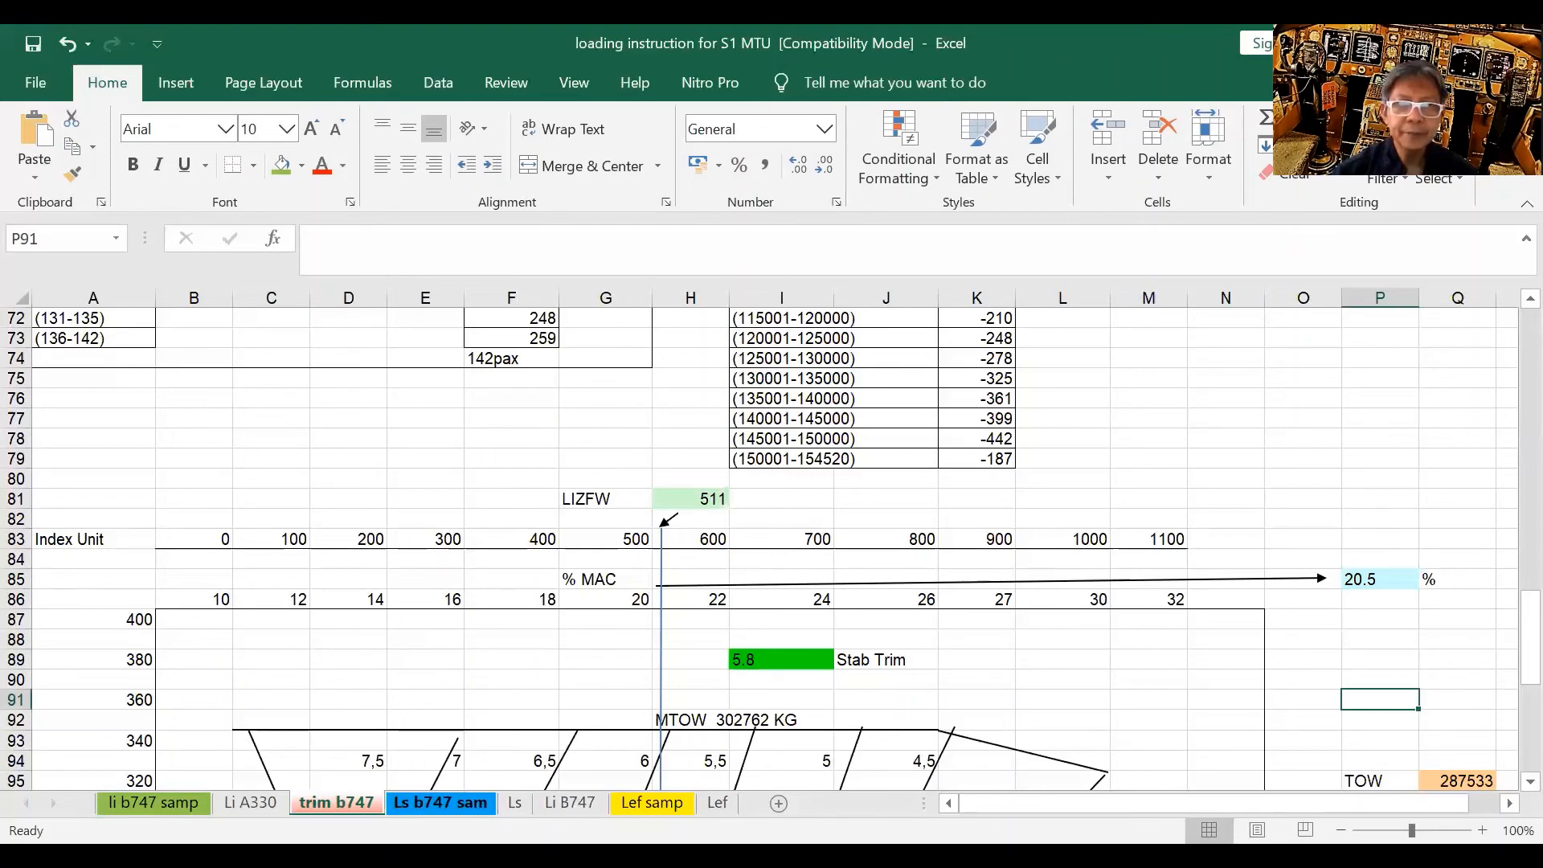
Step: Check the MAC TOW and STAB TRIM entries on the Ls b747 sam sheet and look over the rest of the loadsheet
{"action": "key", "text": "ctrl+Page_Down"}
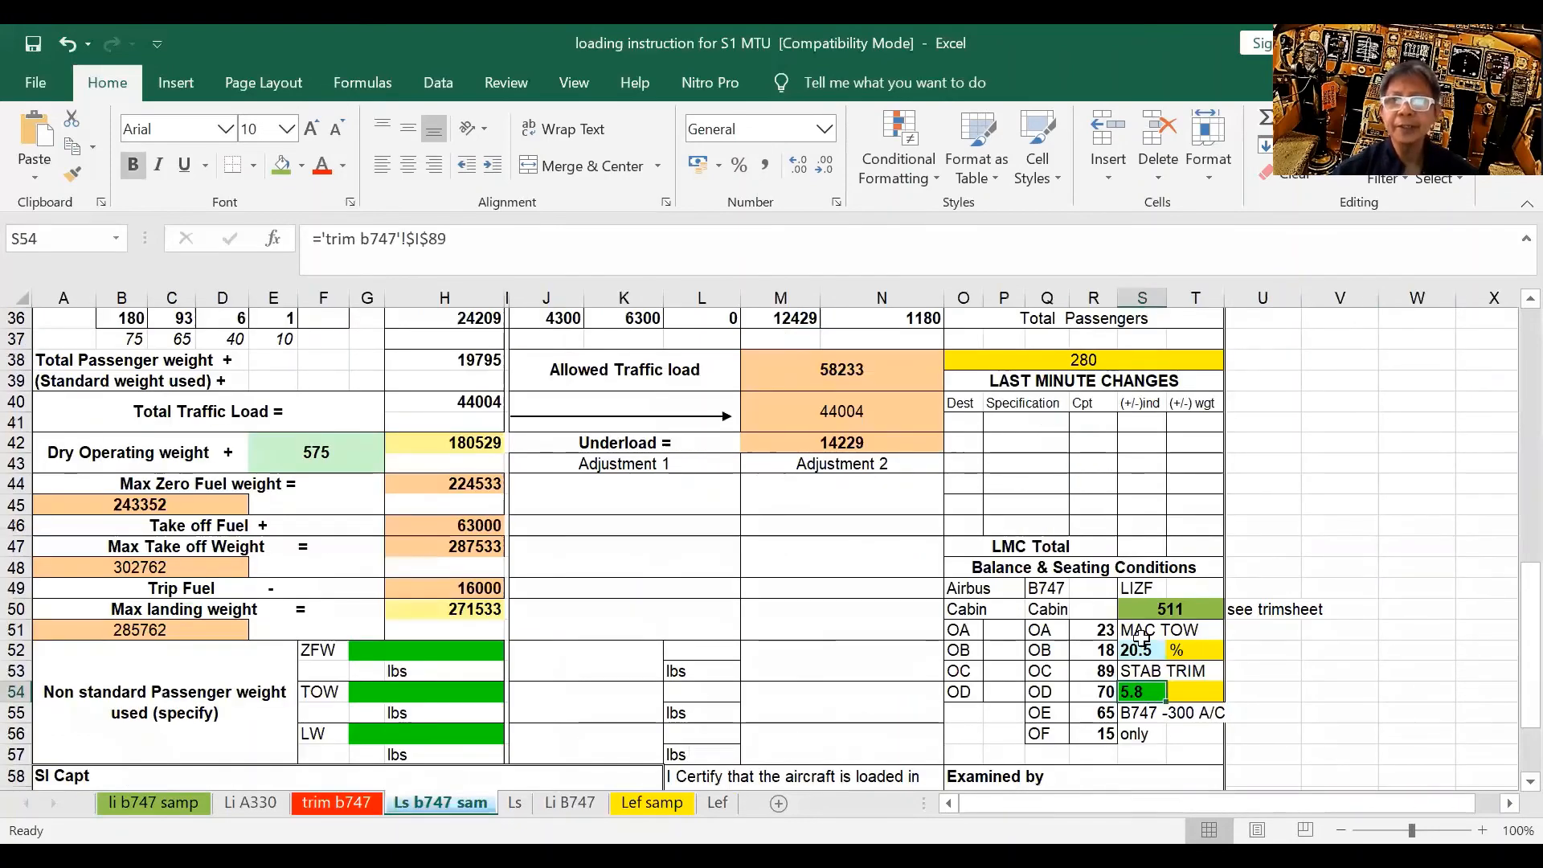
{"action": "scroll", "coordinate": [1147, 645], "scroll_direction": "down", "scroll_amount": 2}
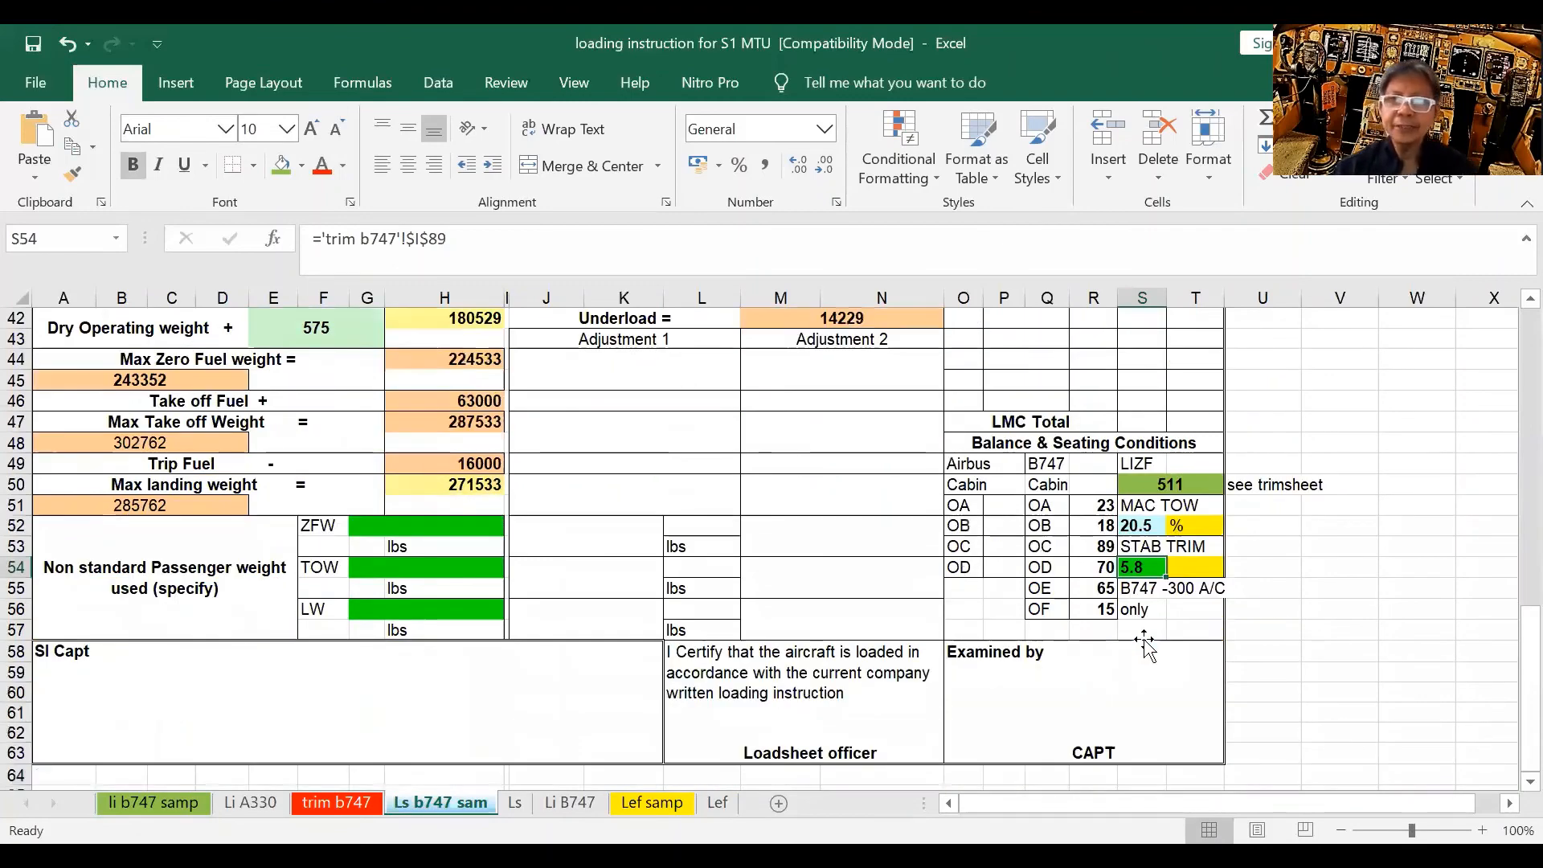
{"action": "scroll", "coordinate": [1145, 639], "scroll_direction": "up", "scroll_amount": 2}
{"action": "scroll", "coordinate": [1145, 637], "scroll_direction": "up", "scroll_amount": 4}
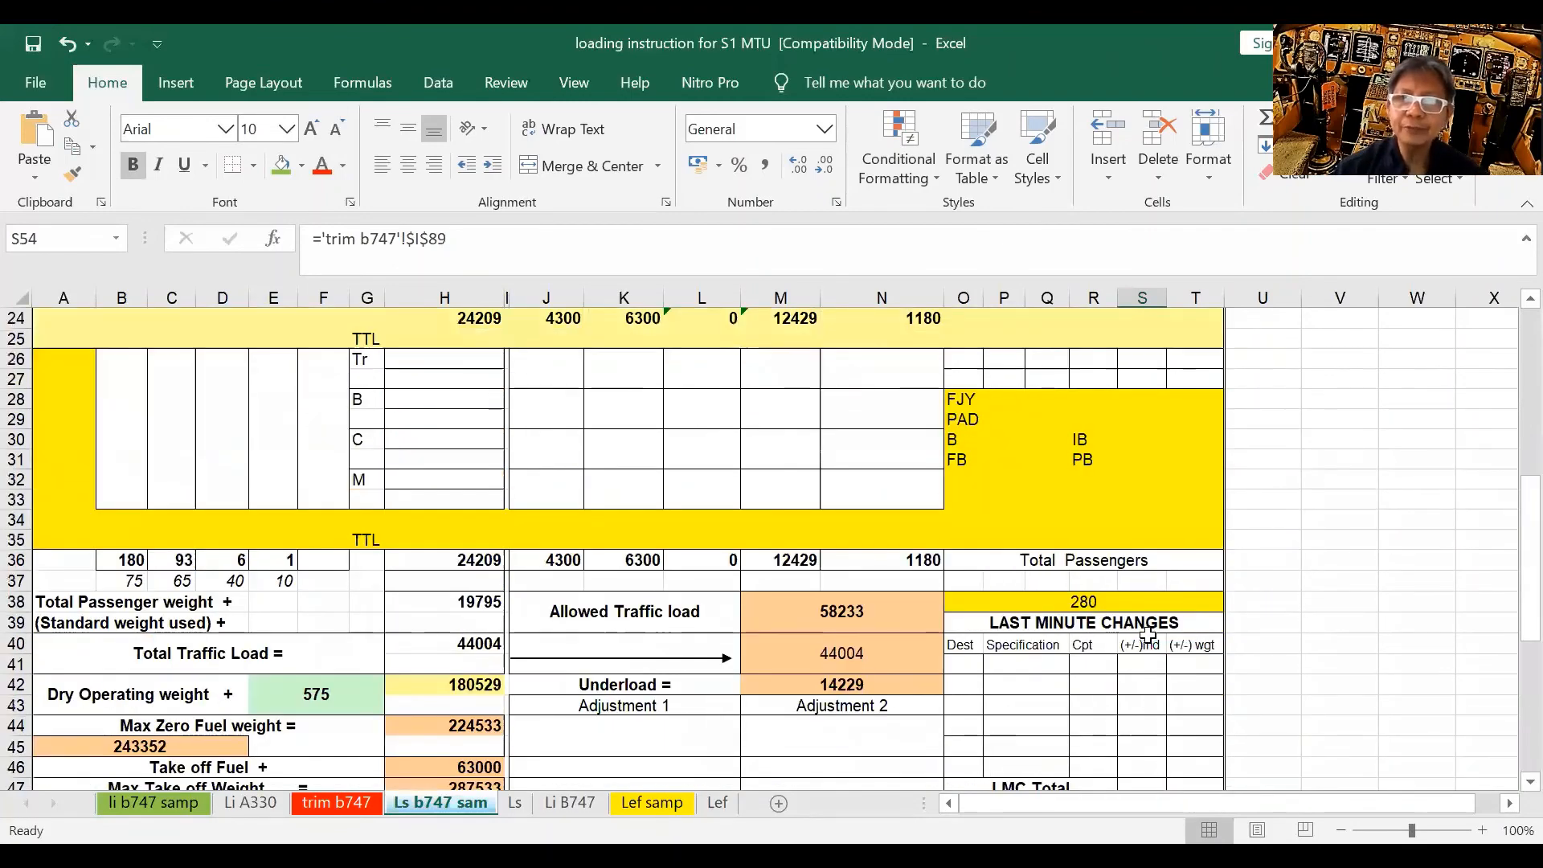
{"action": "scroll", "coordinate": [1145, 637], "scroll_direction": "down", "scroll_amount": 5}
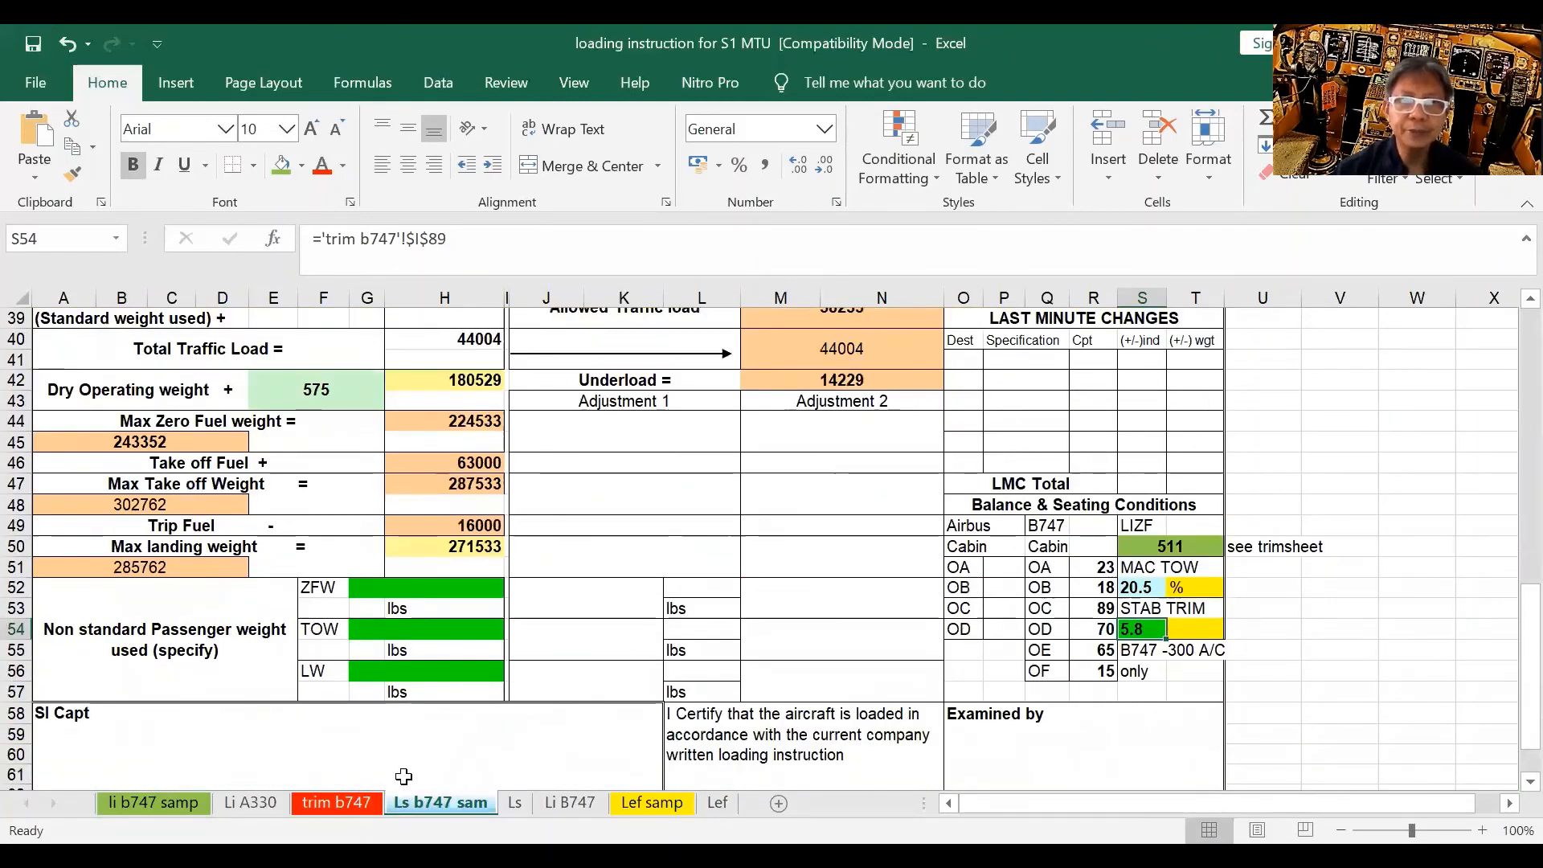
Step: Return to the trim b747 sheet and review the completed trim chart together with the passenger and fuel index tables
{"action": "left_click", "coordinate": [365, 800]}
{"action": "scroll", "coordinate": [656, 655], "scroll_direction": "down", "scroll_amount": 5}
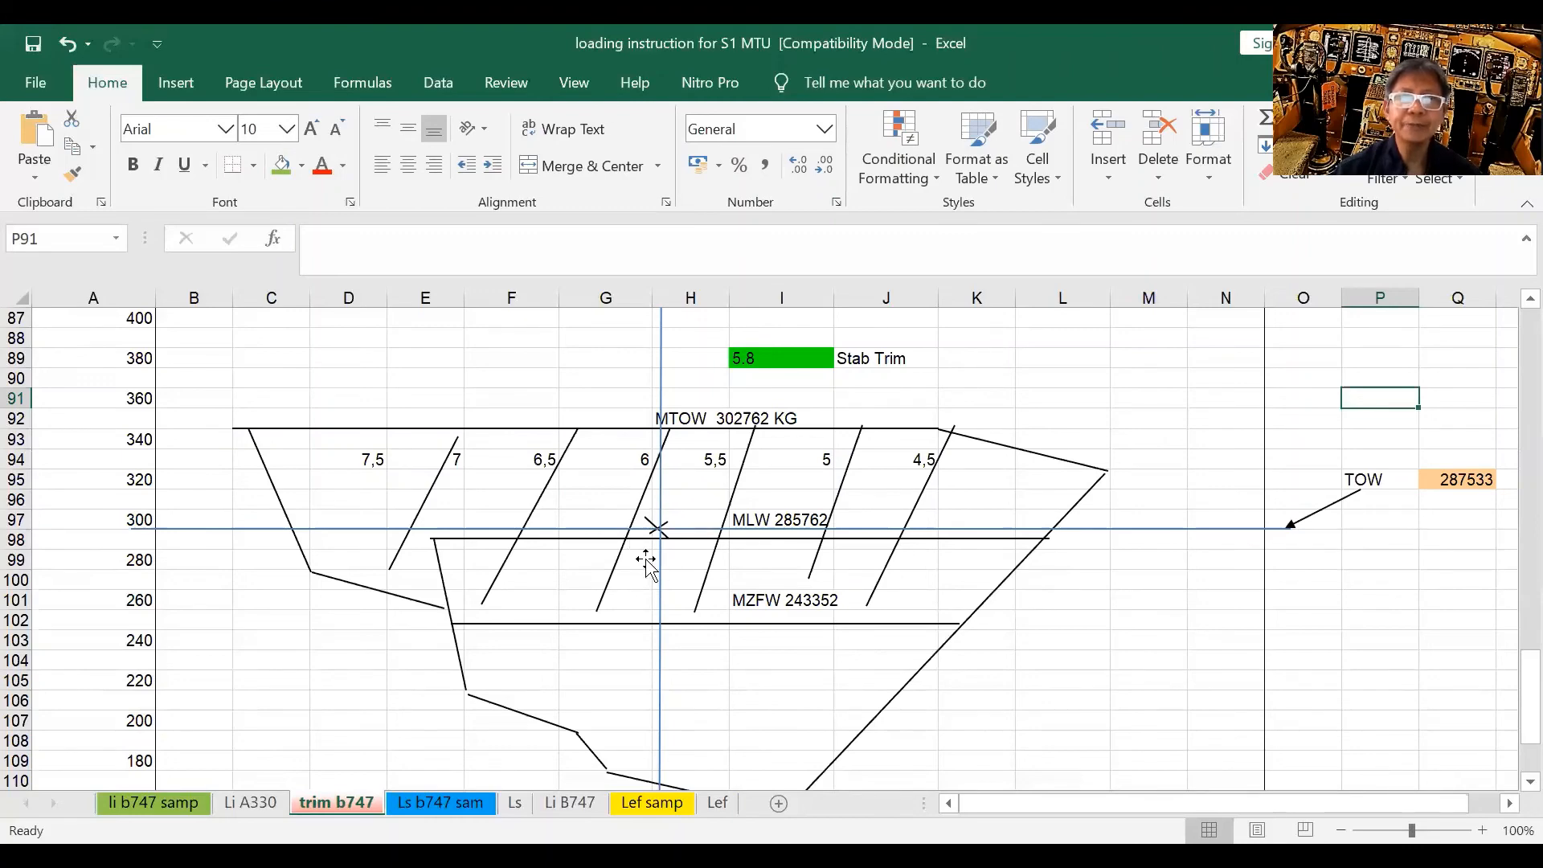
{"action": "scroll", "coordinate": [647, 561], "scroll_direction": "up", "scroll_amount": 2}
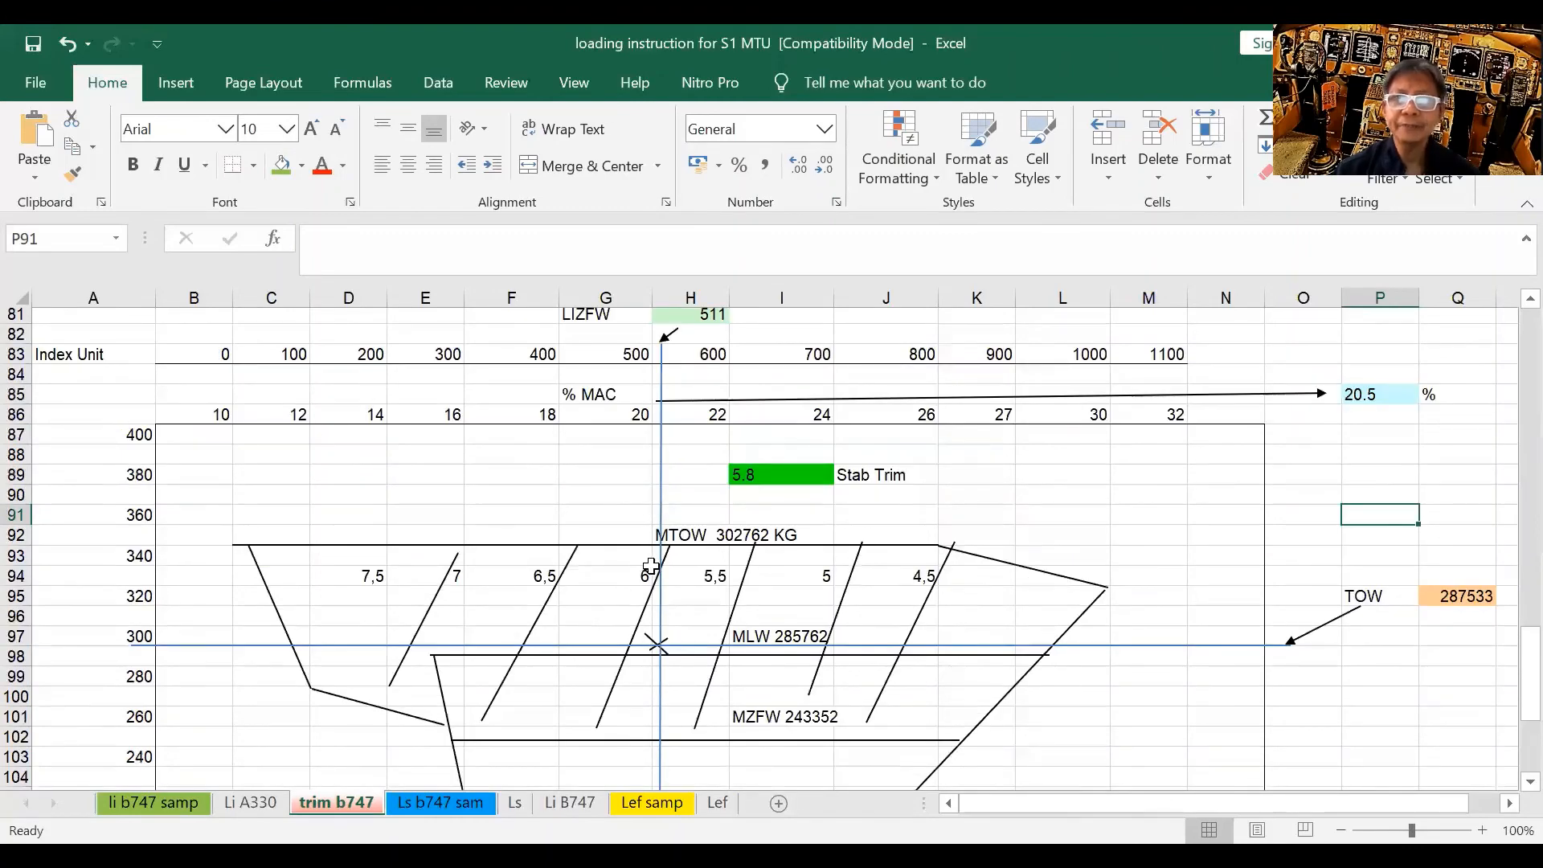
{"action": "scroll", "coordinate": [650, 562], "scroll_direction": "up", "scroll_amount": 12}
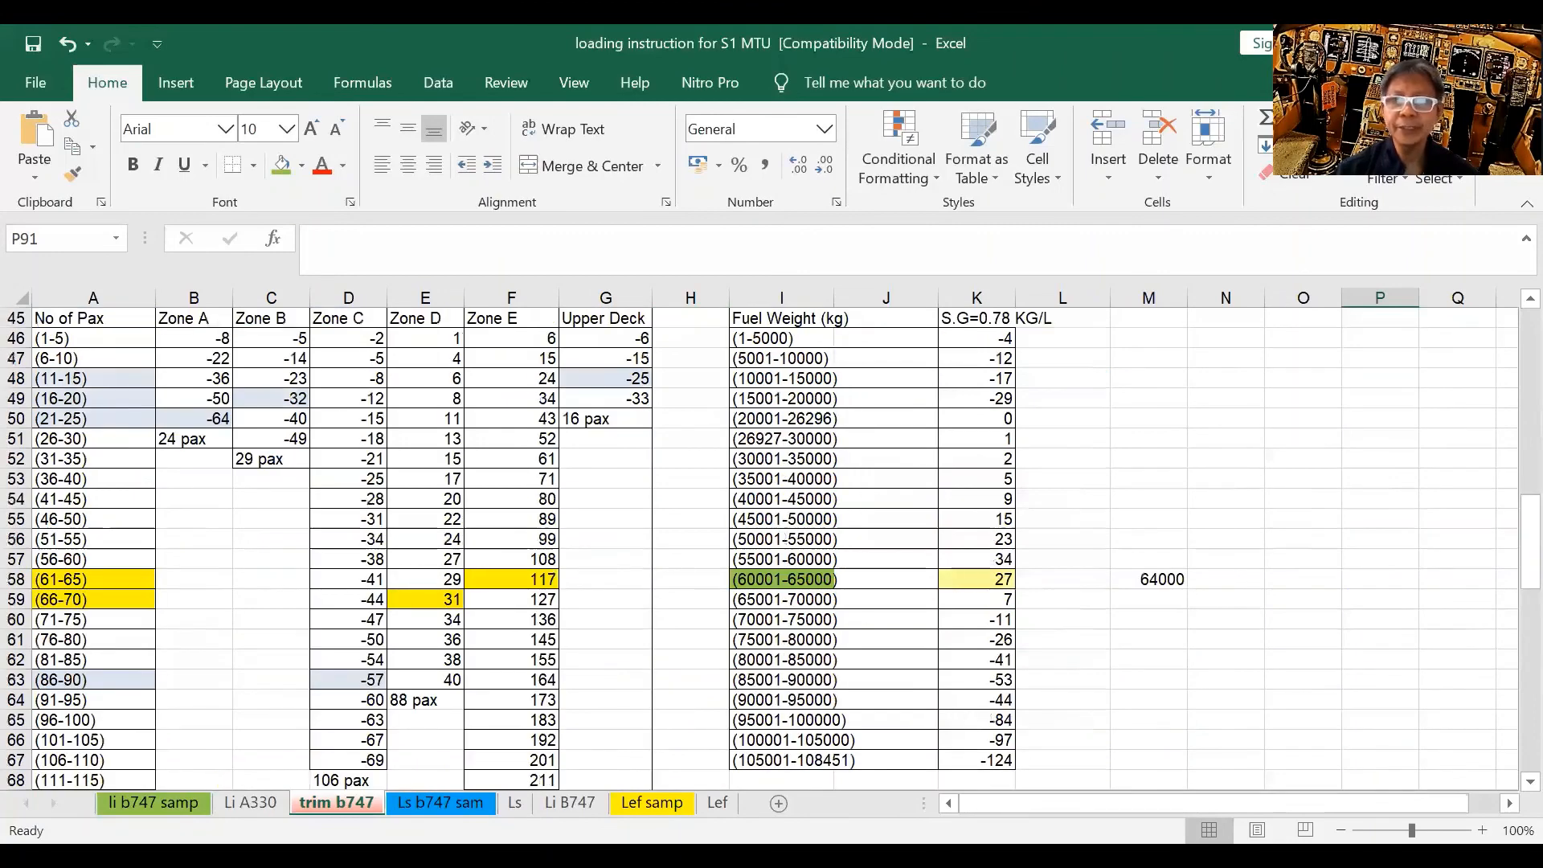
{"action": "scroll", "coordinate": [961, 724], "scroll_direction": "up", "scroll_amount": 5}
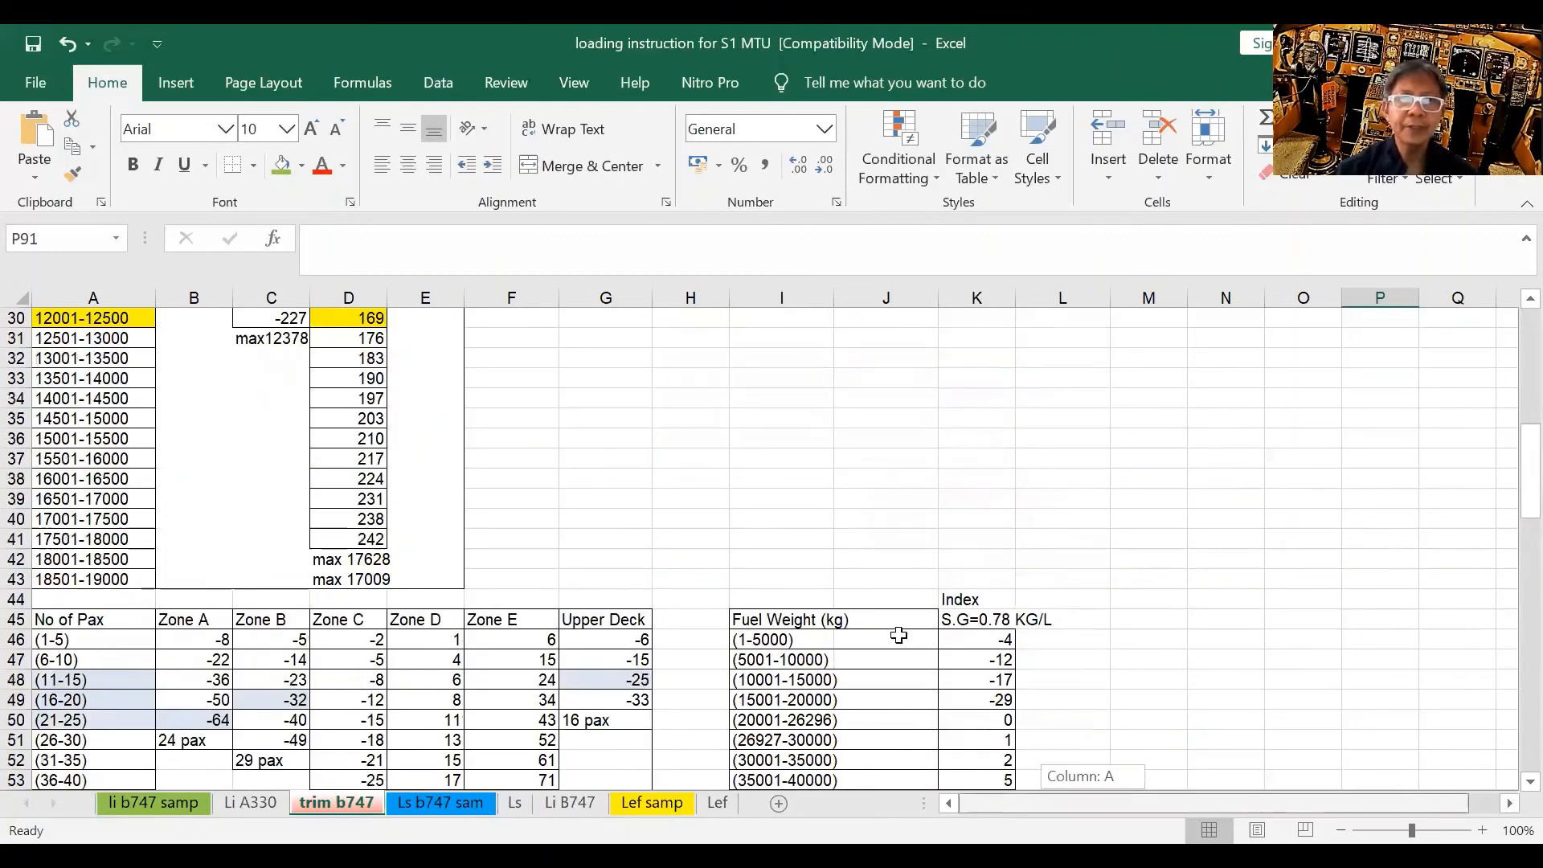
{"action": "scroll", "coordinate": [899, 637], "scroll_direction": "down", "scroll_amount": 16}
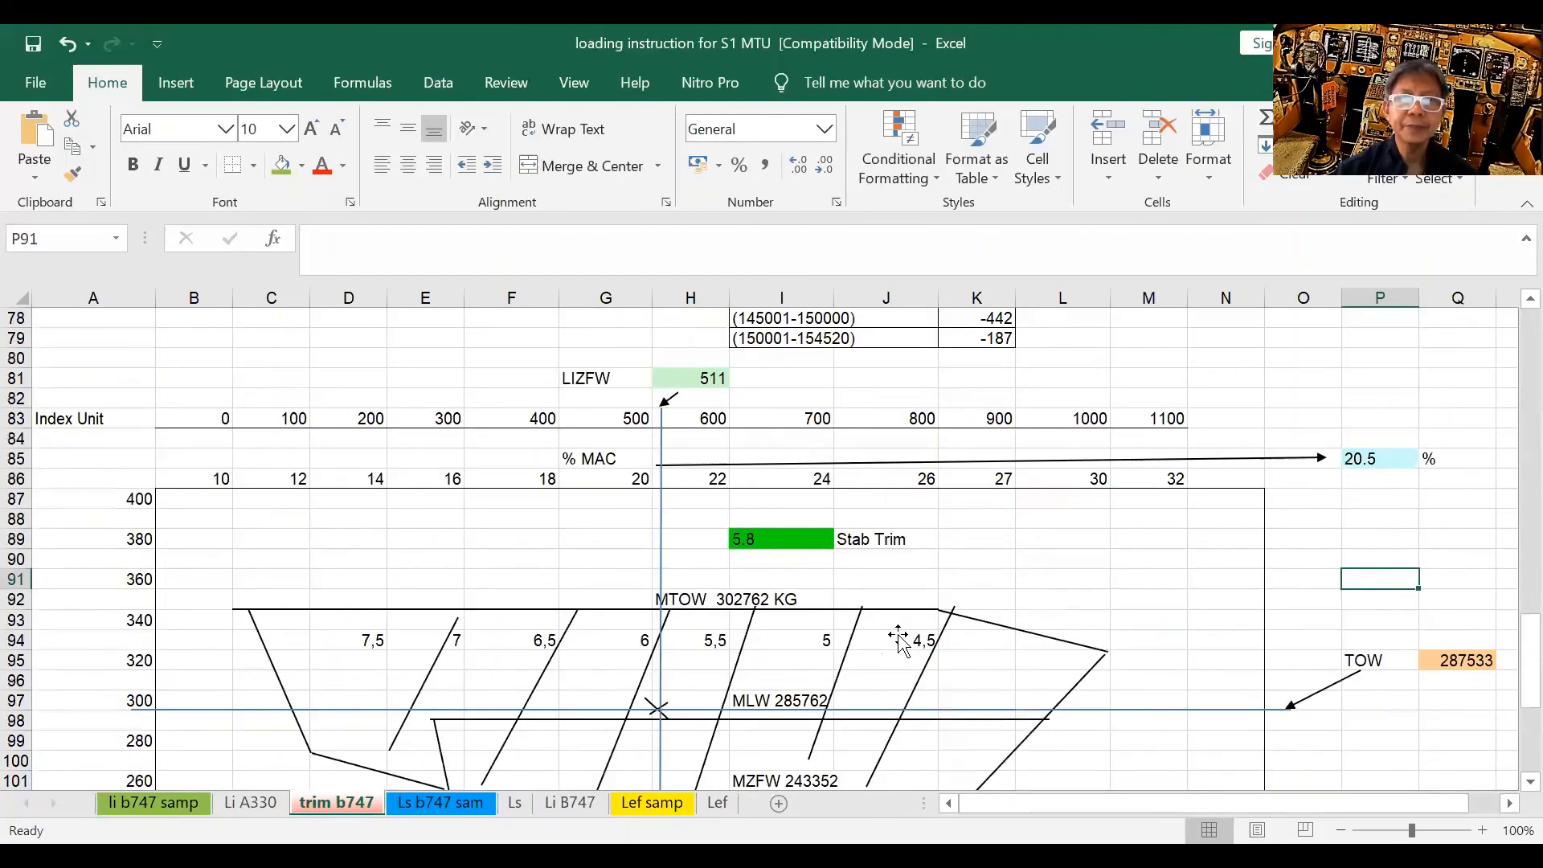
{"action": "scroll", "coordinate": [898, 638], "scroll_direction": "down", "scroll_amount": 5}
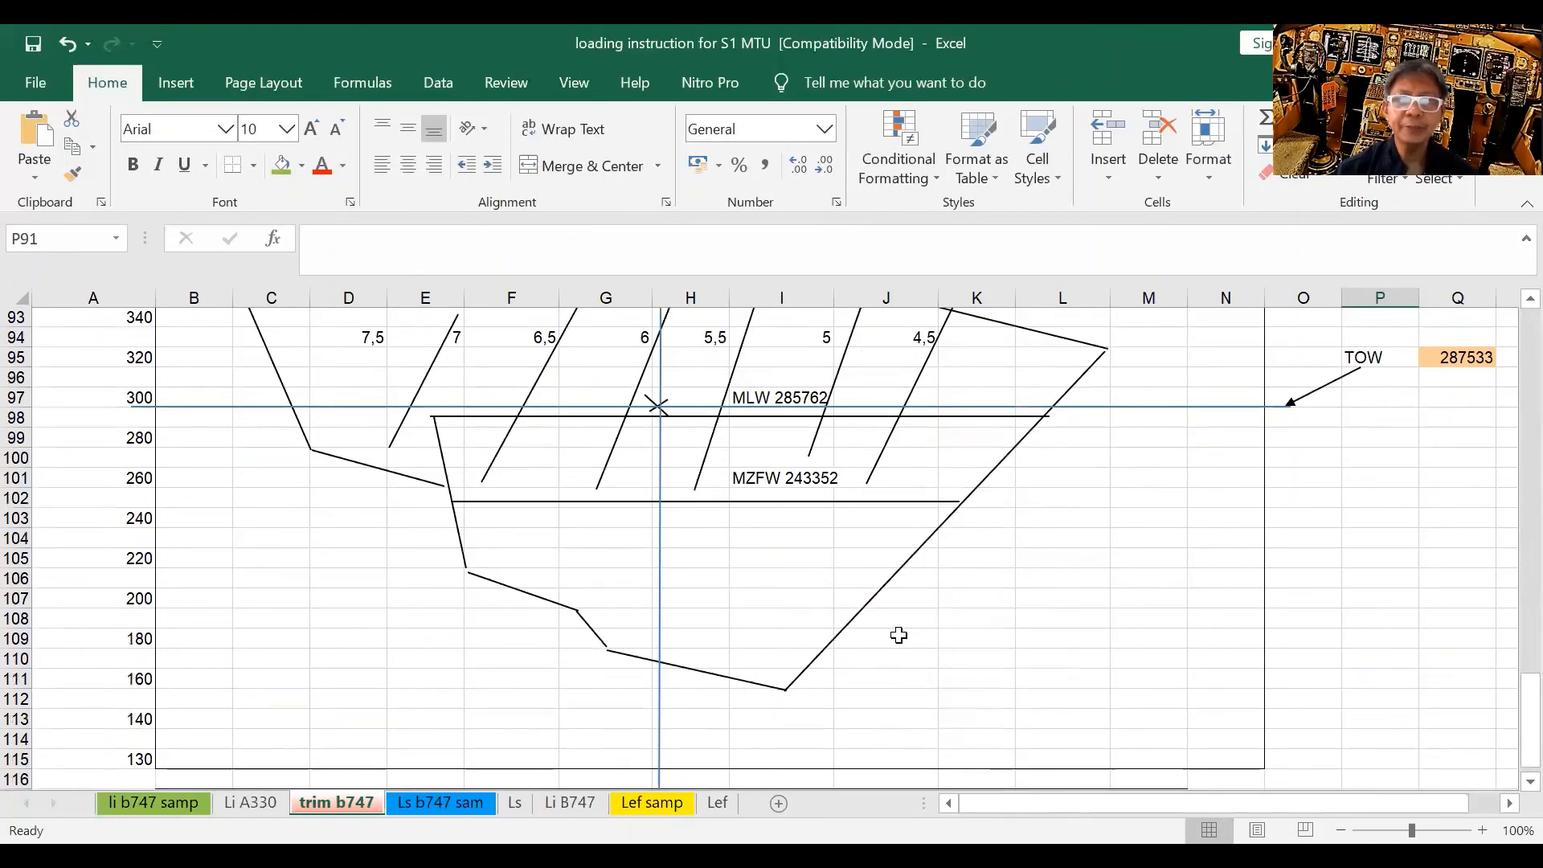
{"action": "scroll", "coordinate": [671, 539], "scroll_direction": "up", "scroll_amount": 2}
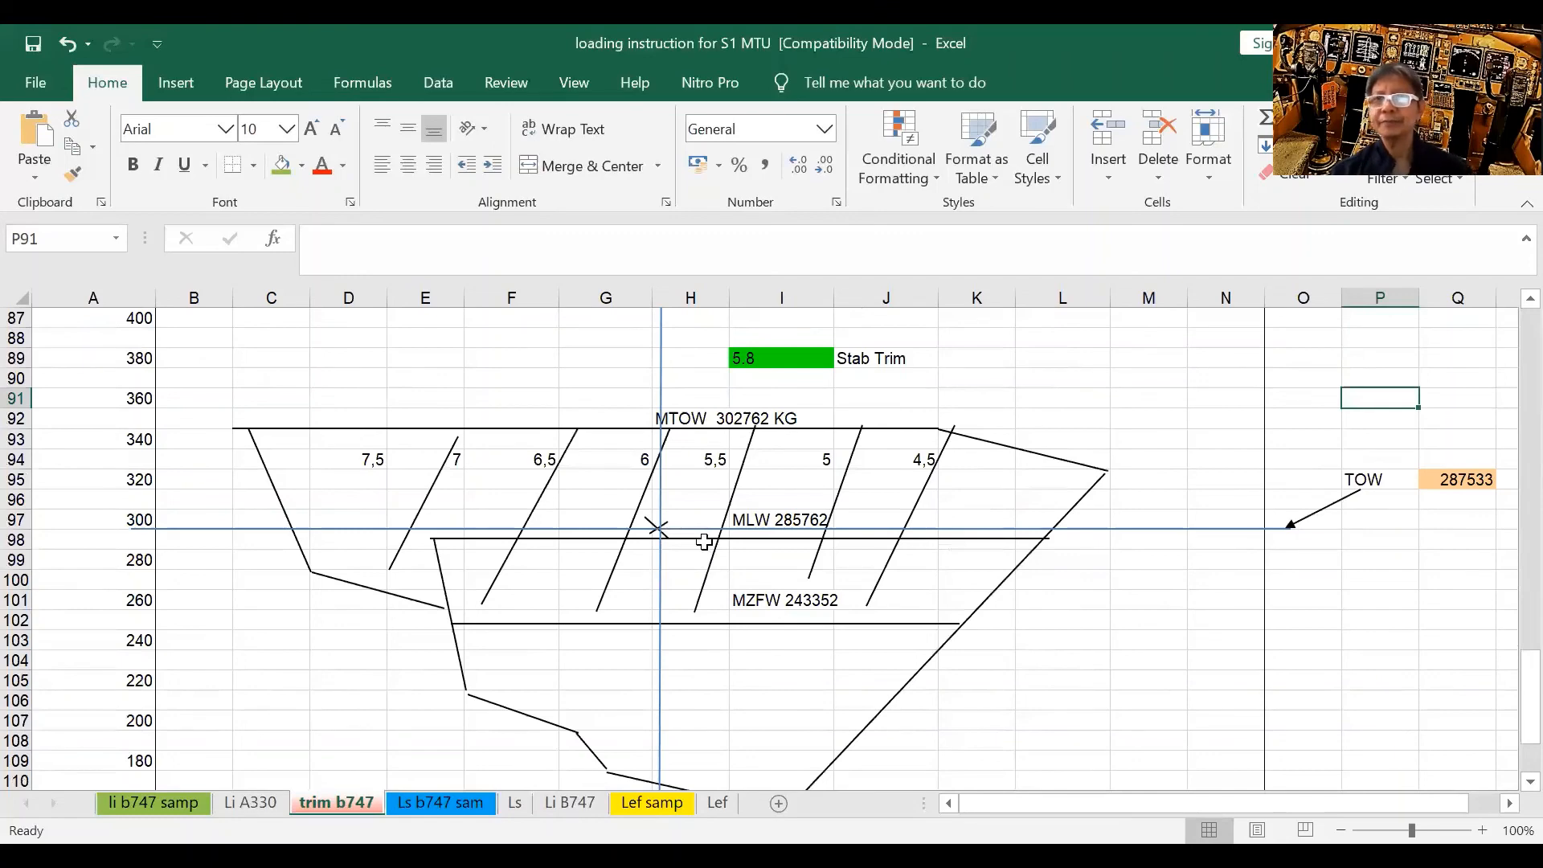
{"action": "scroll", "coordinate": [1161, 665], "scroll_direction": "up", "scroll_amount": 2}
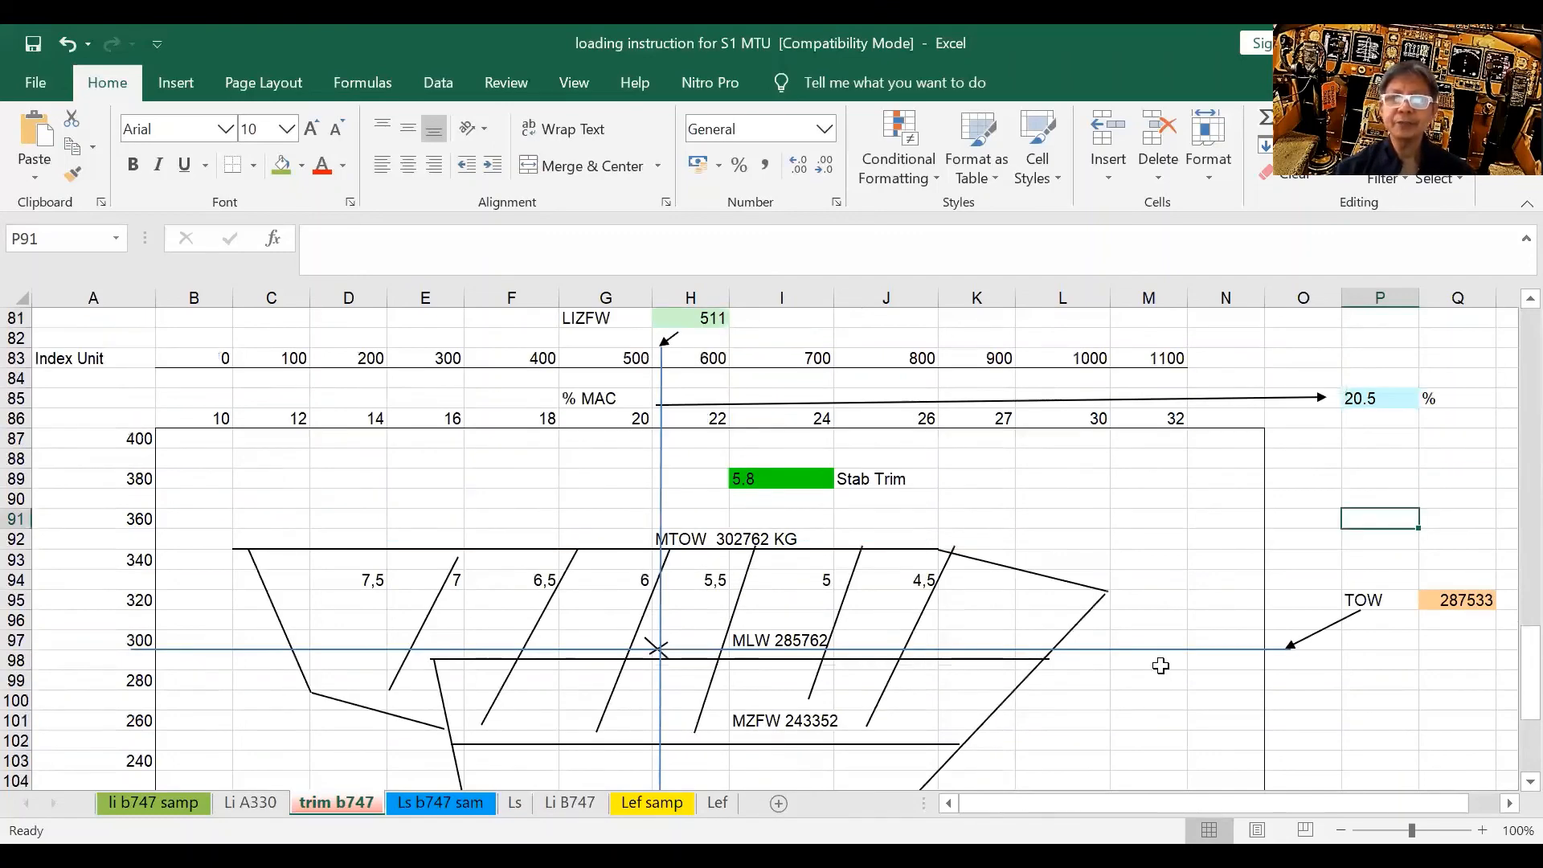
{"action": "left_click", "coordinate": [1159, 697]}
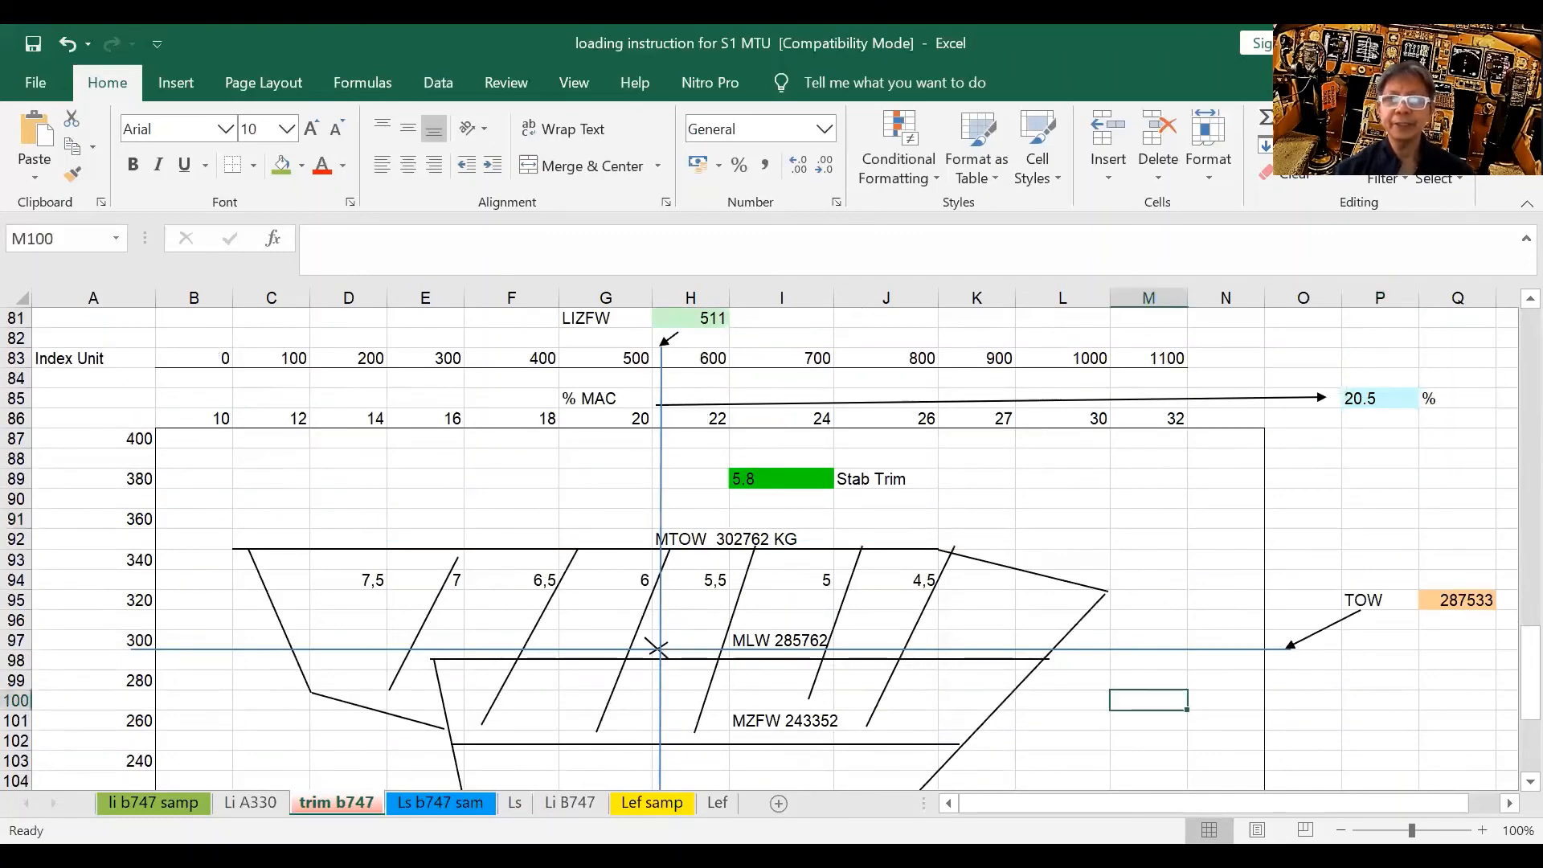